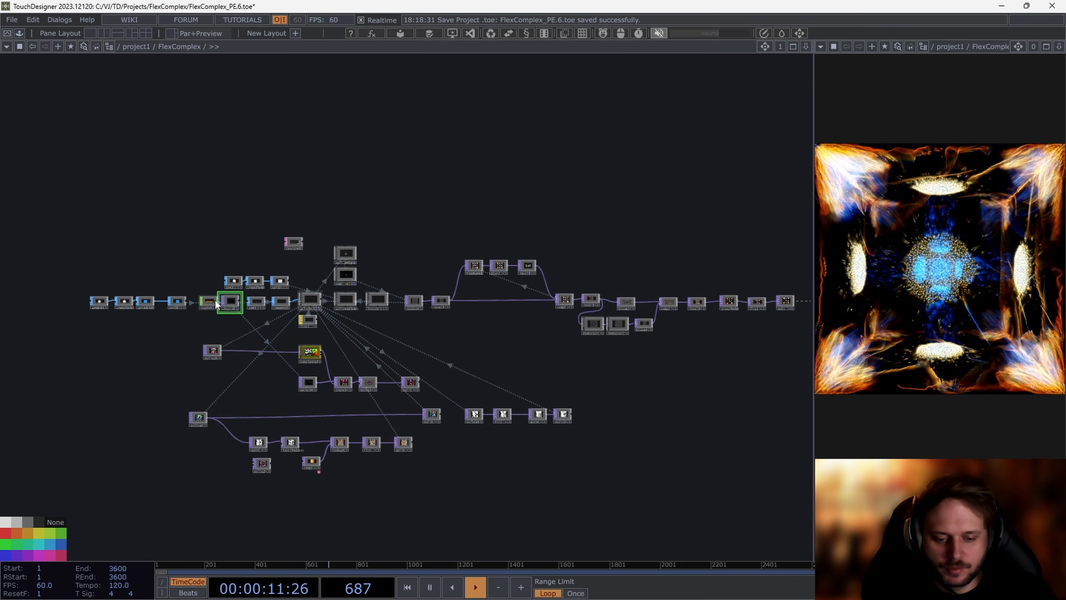
Step: Inspect the sphere-based source chain, showing the node info of sprinkle1 and examining the points in chopto1
scroll(142, 300, up, 10)
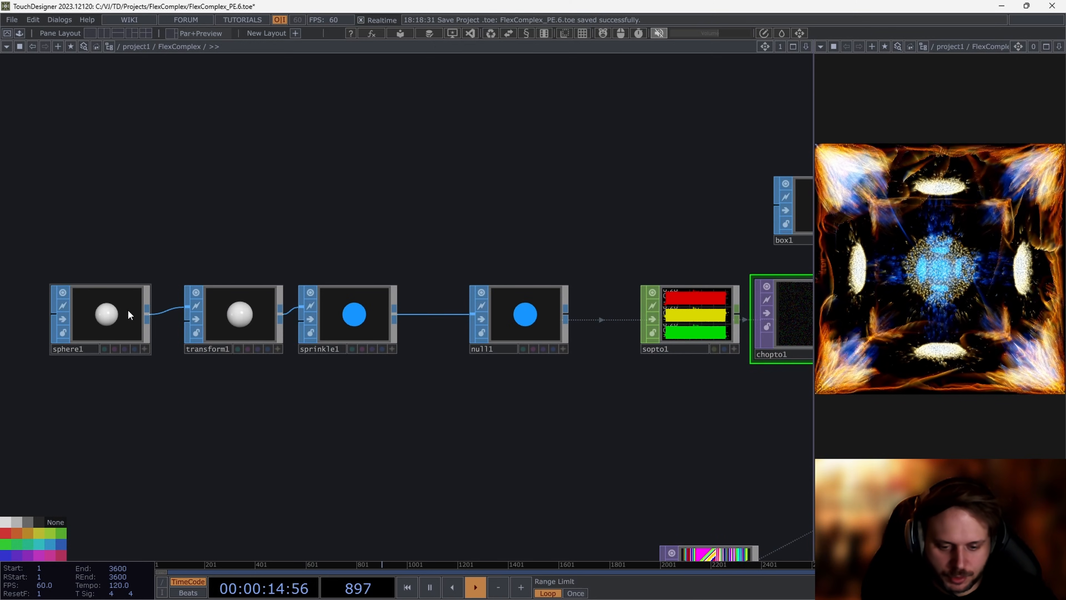
middle_click(353, 322)
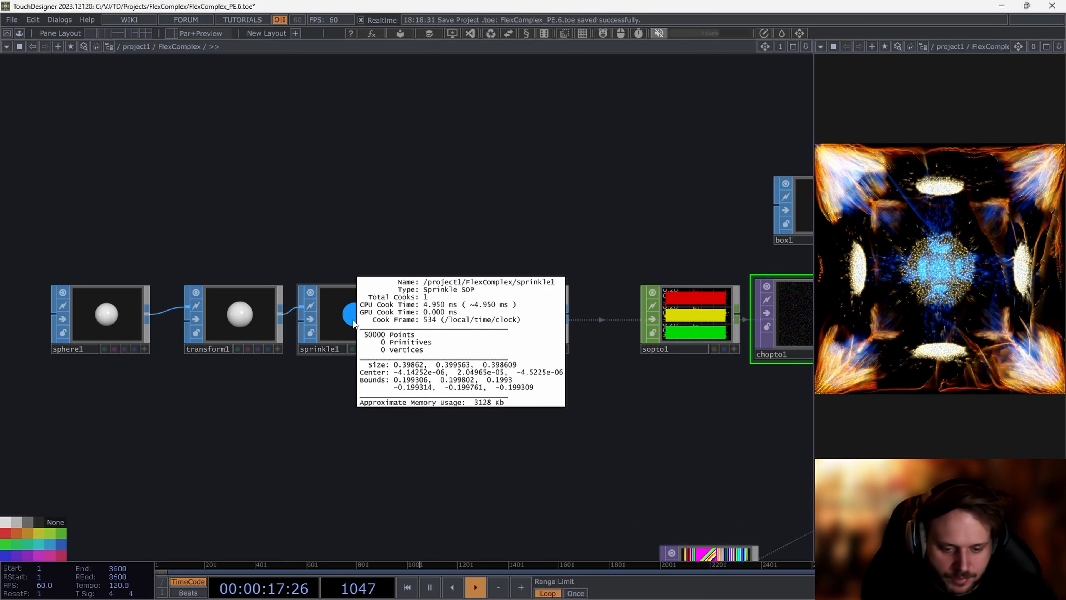
drag(431, 395, 130, 376)
scroll(436, 363, up, 6)
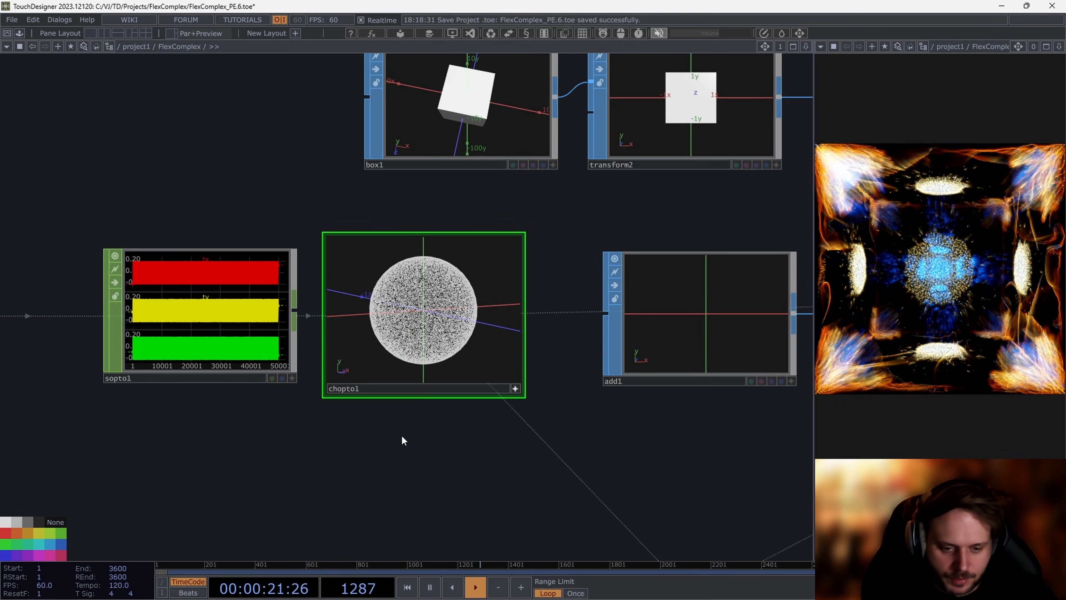
Step: Restart the particle simulation from its initial sphere of points
click(488, 36)
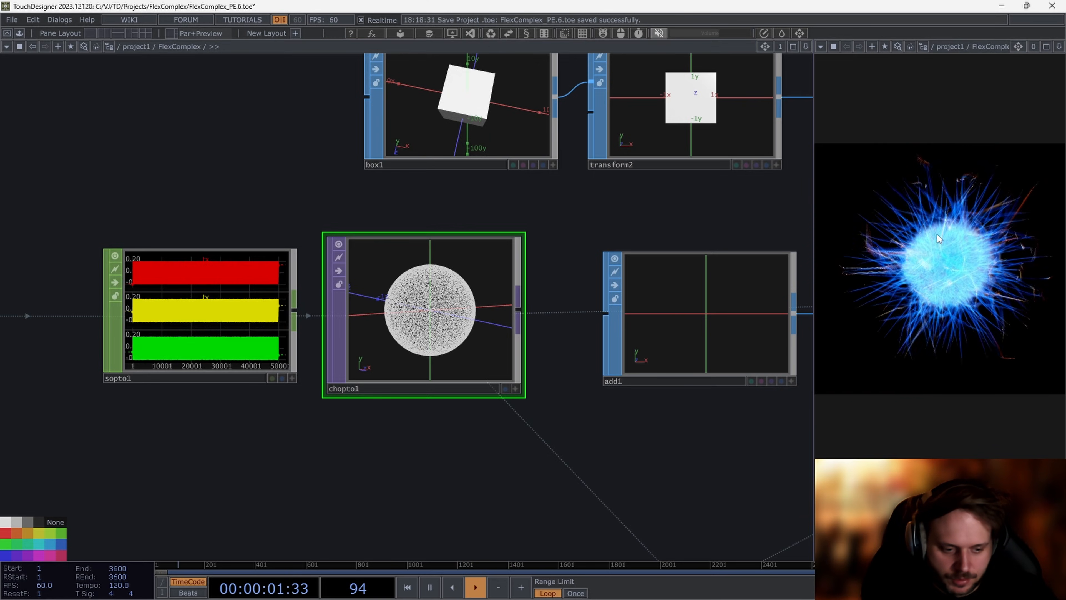
scroll(428, 327, down, 2)
scroll(432, 329, down, 2)
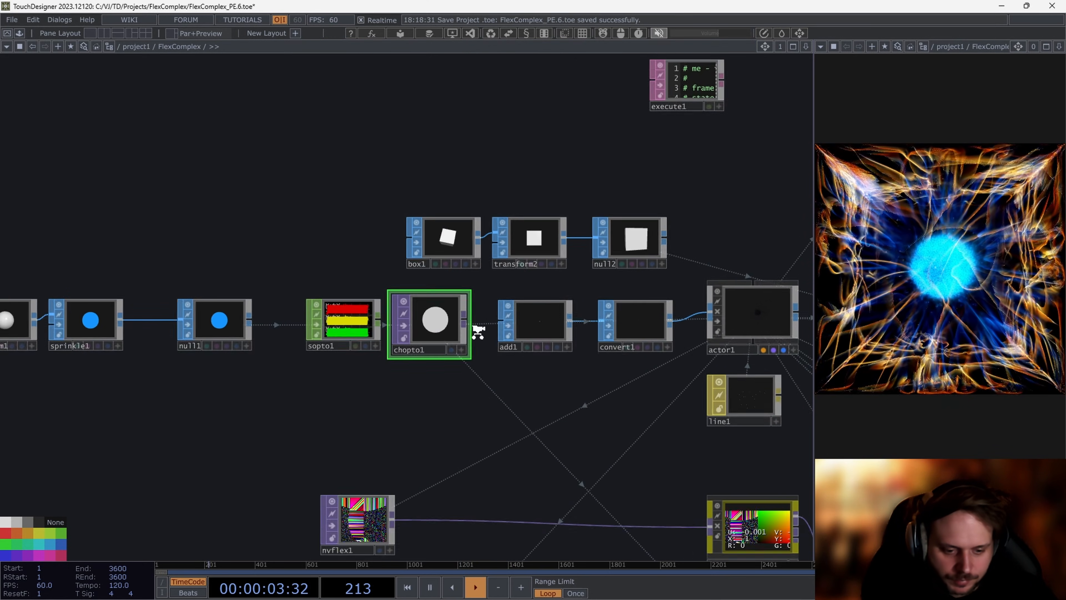
Step: Examine the box in null2 and check the boundary settings in the parameters of nvflexsolver1
scroll(653, 251, up, 4)
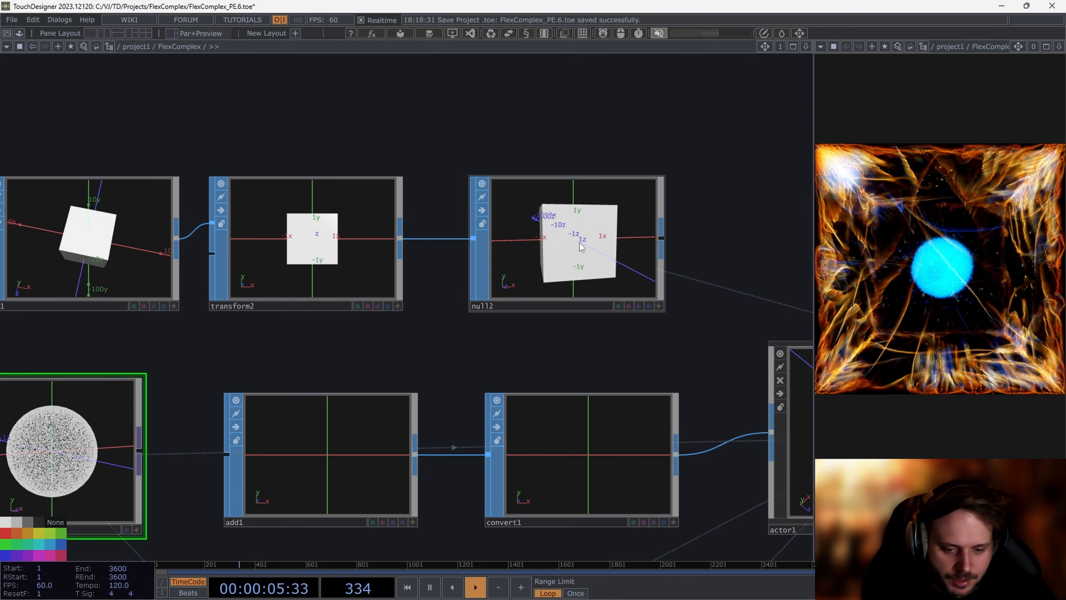
click(622, 249)
scroll(495, 249, down, 4)
scroll(491, 252, right, 3)
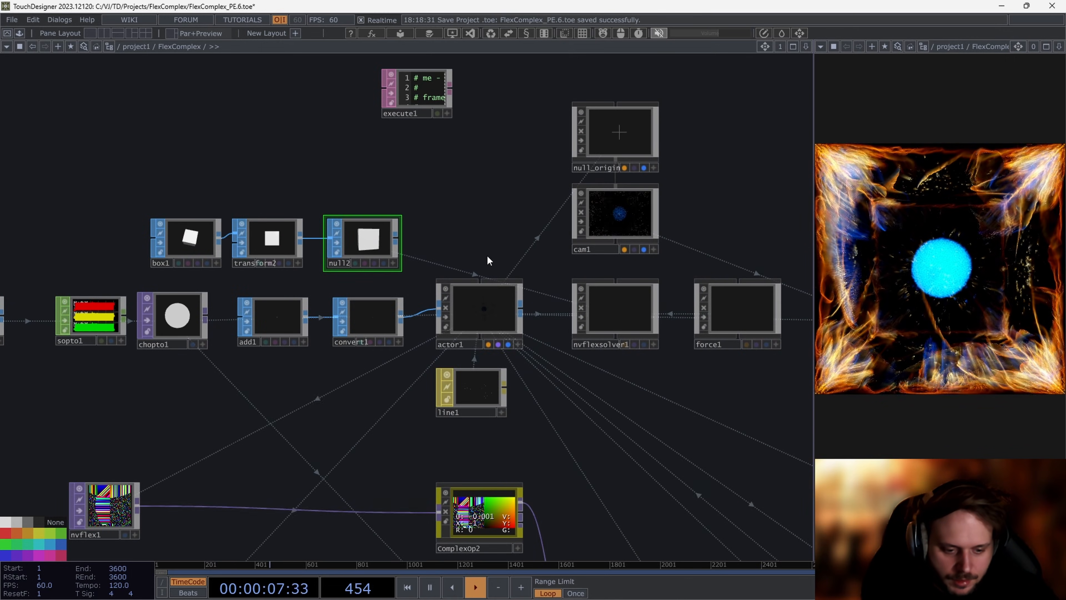
click(609, 308)
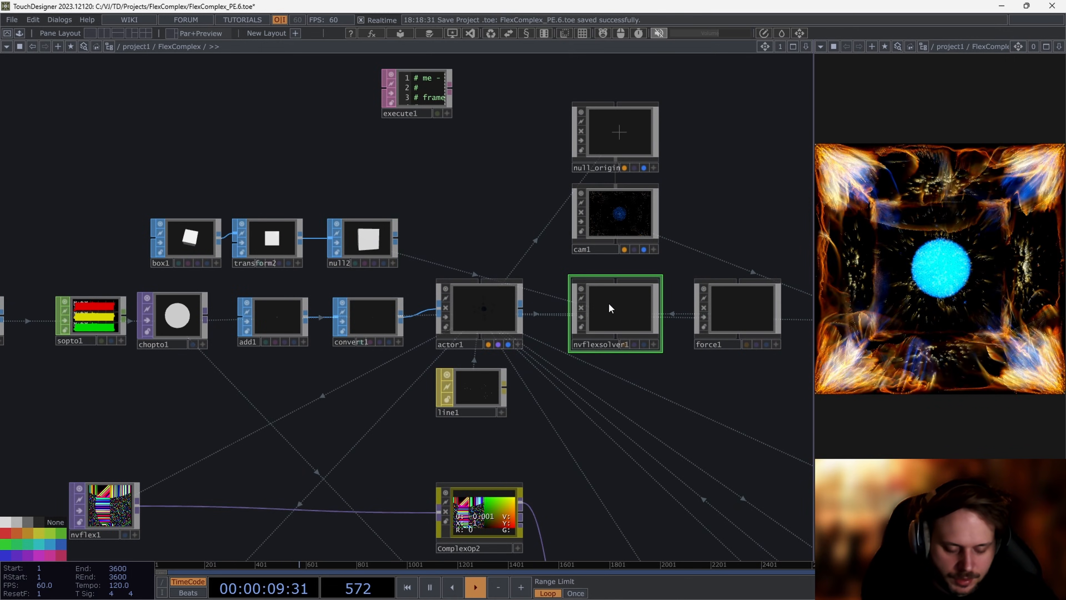
key(p)
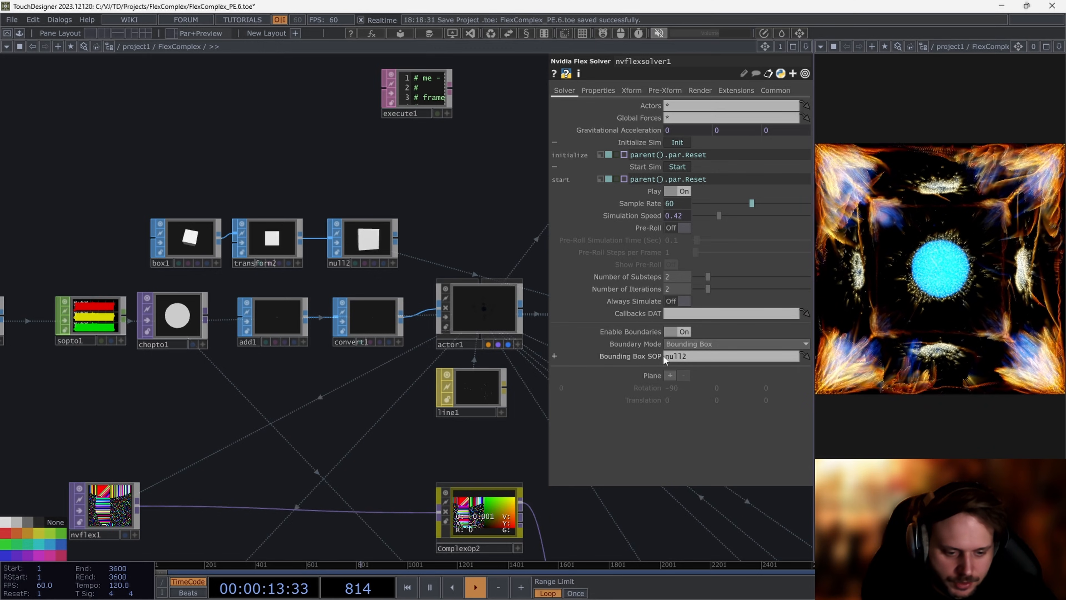
scroll(475, 297, down, 3)
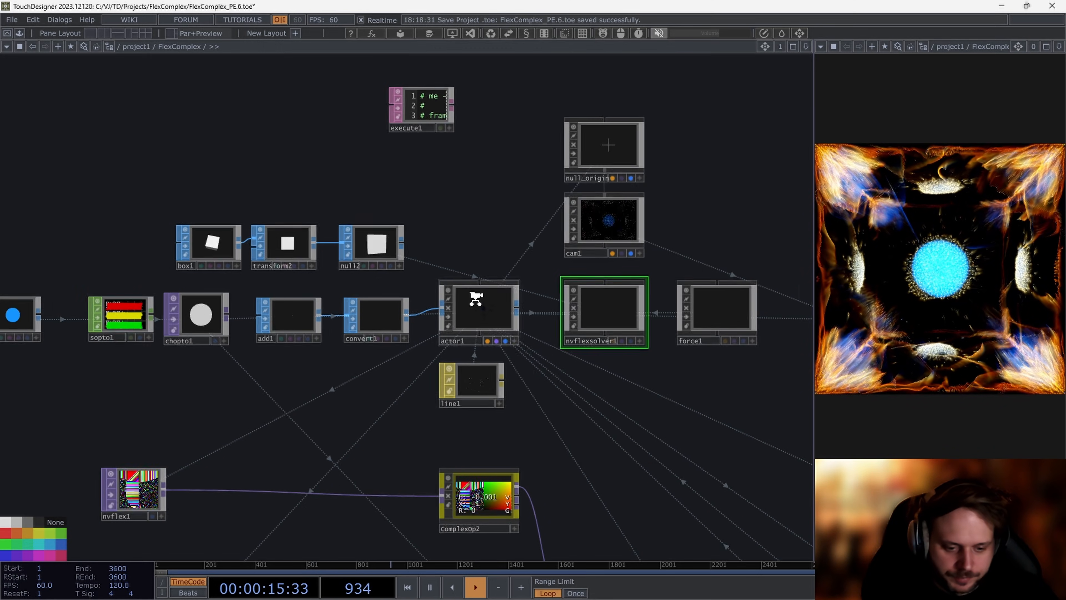
Step: Look over actor1 in the network and show the parameters of nvflexsolver1 again
scroll(357, 310, up, 5)
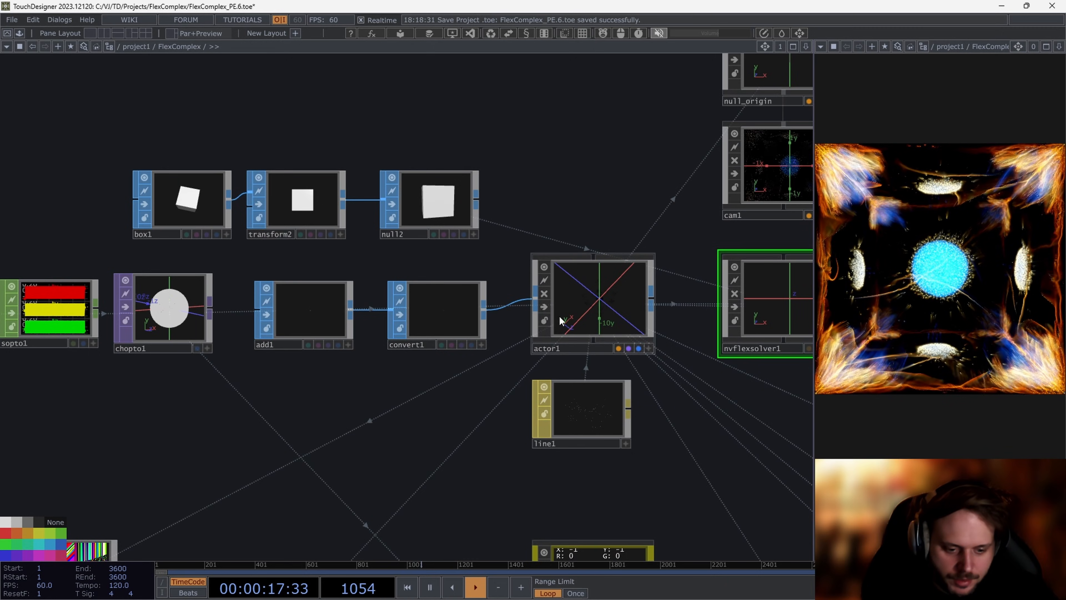
scroll(602, 306, down, 4)
drag(660, 384, 528, 355)
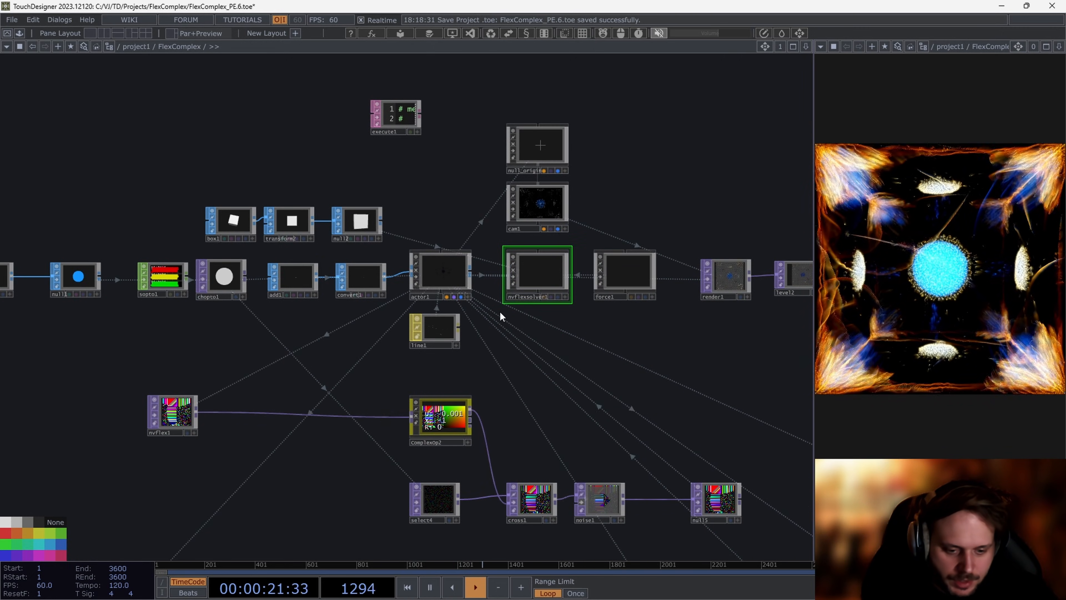
click(450, 283)
click(527, 285)
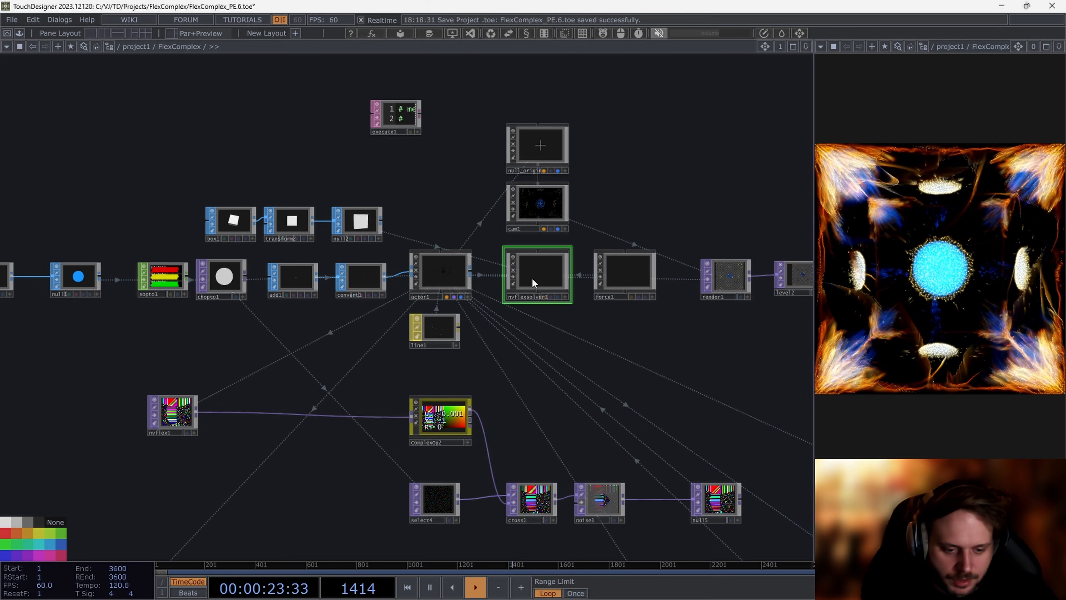
key(p)
drag(489, 396, 383, 364)
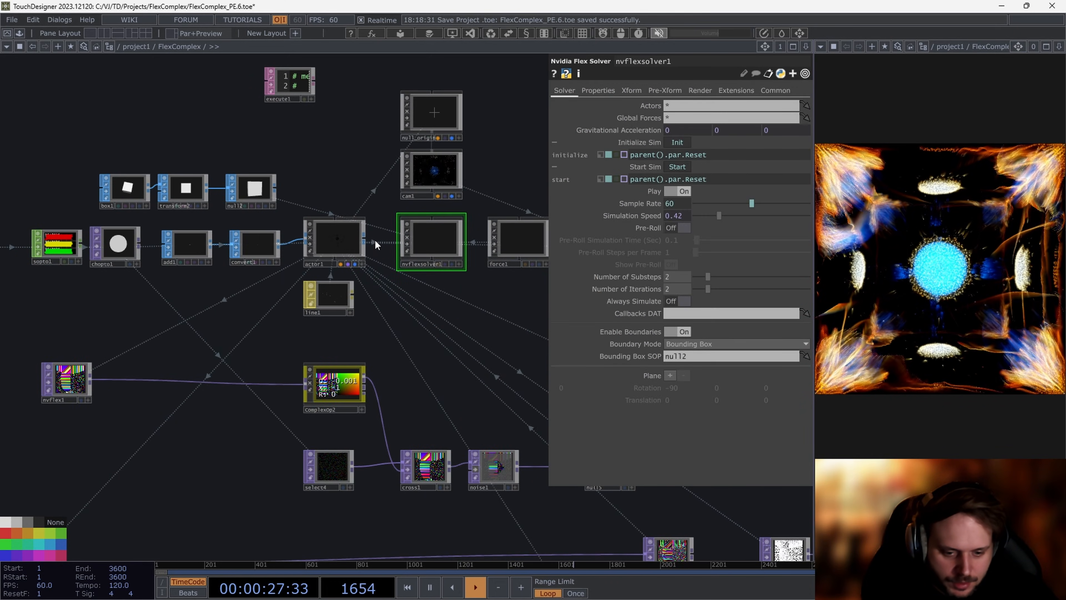
Step: Show actor1's Flex parameters and examine the add1 and convert1 nodes feeding it
click(350, 238)
click(606, 90)
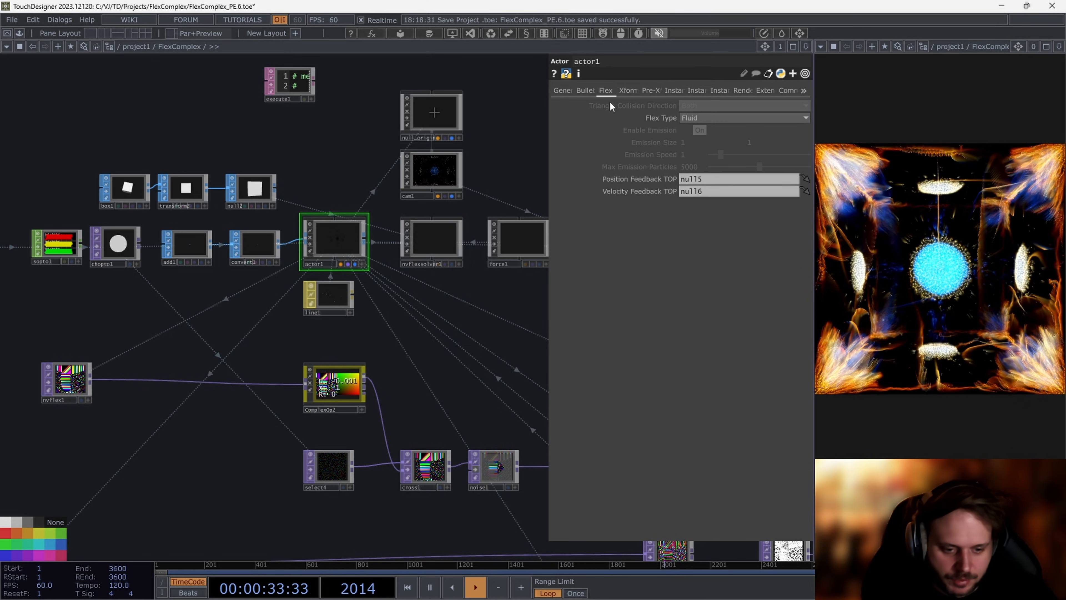
scroll(228, 262, up, 6)
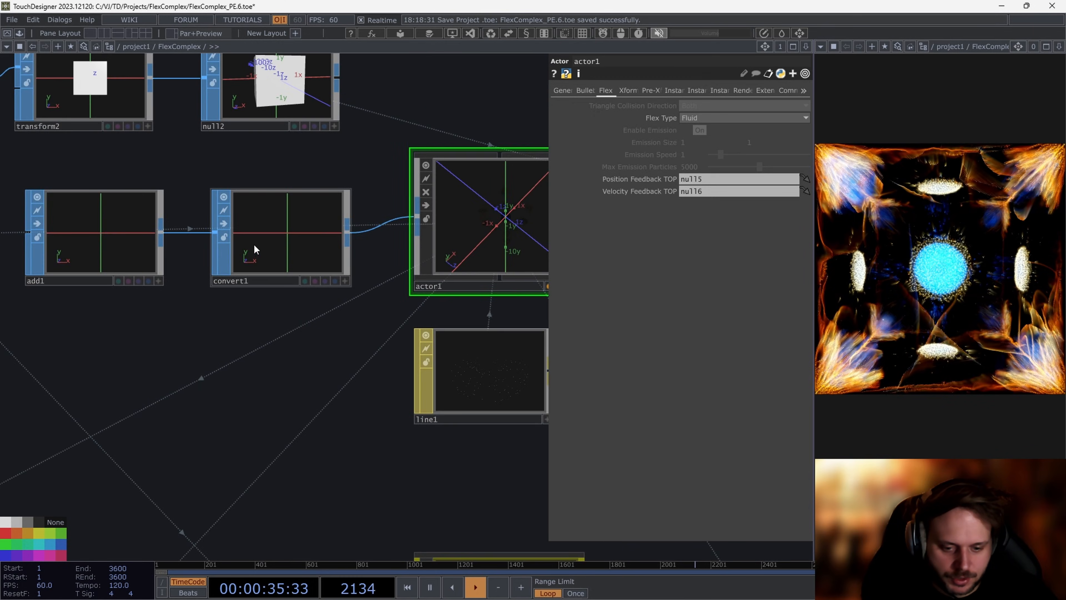
scroll(388, 356, down, 3)
scroll(260, 286, up, 6)
scroll(245, 252, down, 8)
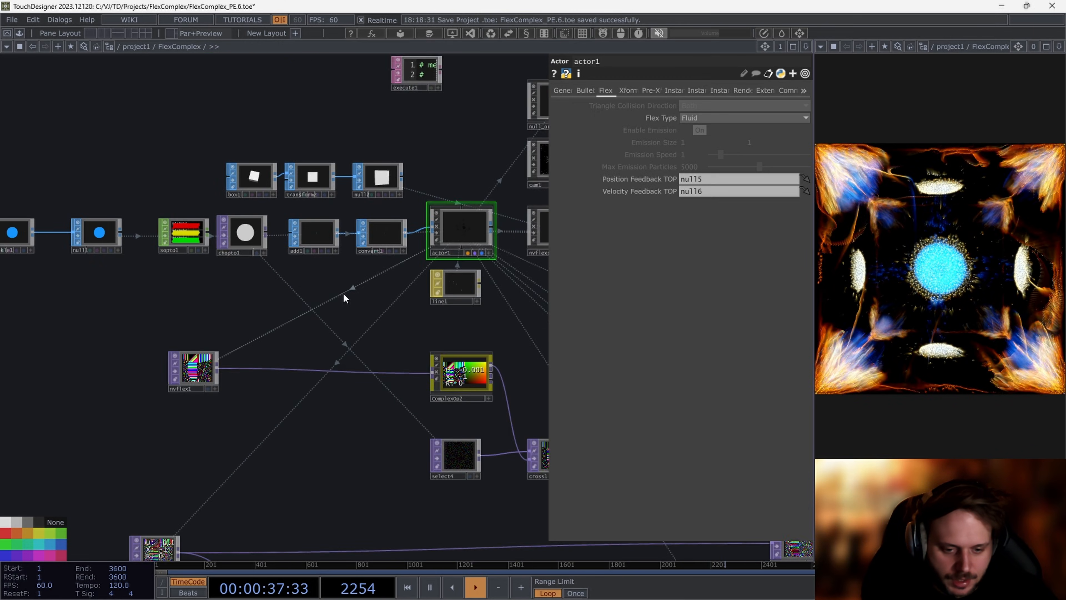
drag(417, 281, 309, 306)
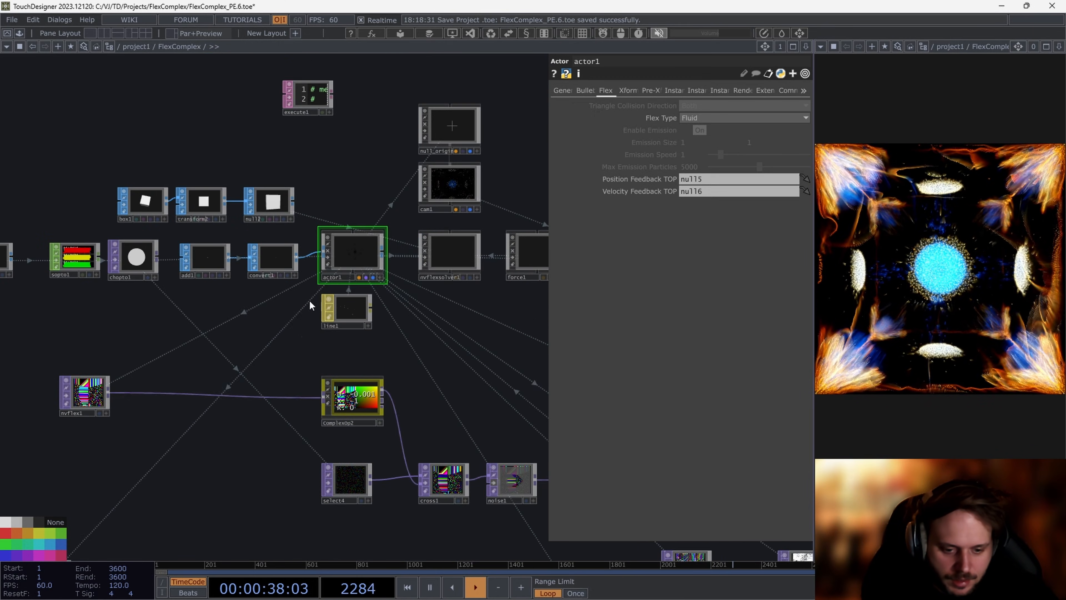
Step: Check actor1's instancing parameters and its position and velocity feedback TOP settings
click(674, 92)
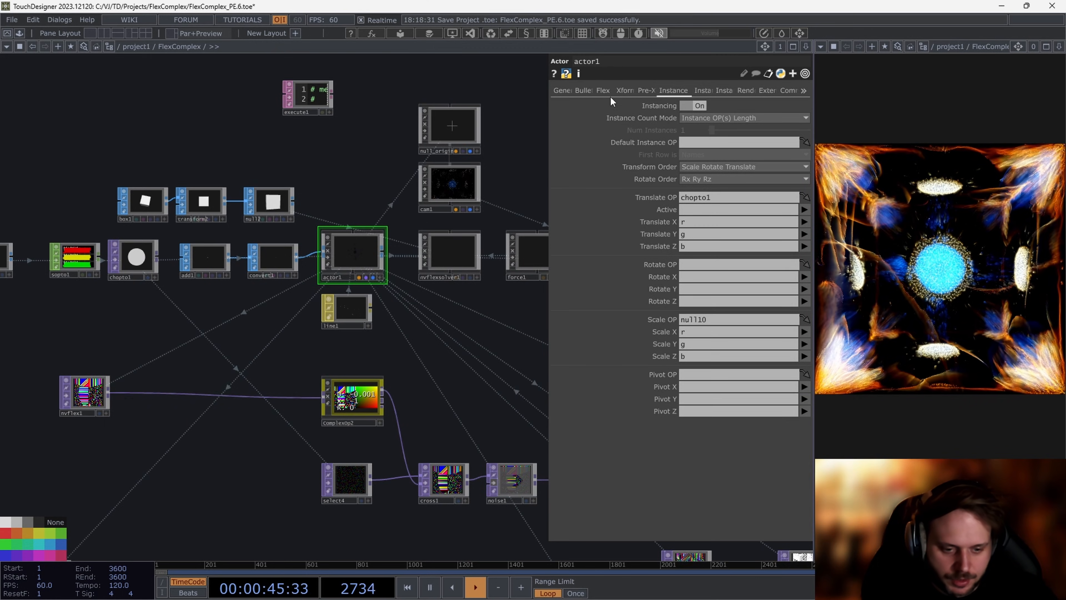
click(603, 92)
scroll(329, 275, up, 6)
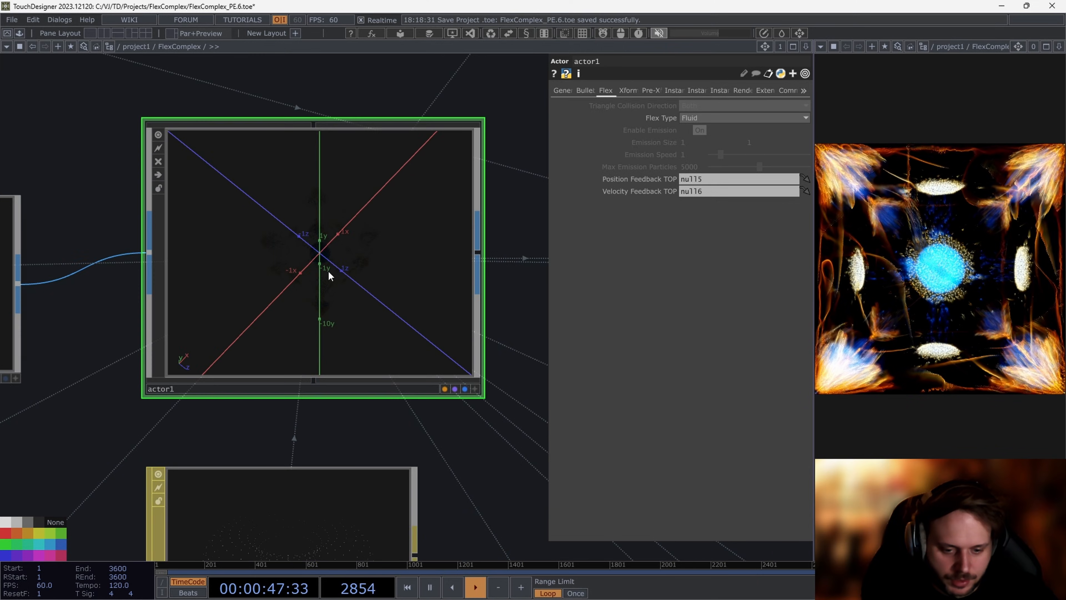
scroll(328, 275, down, 6)
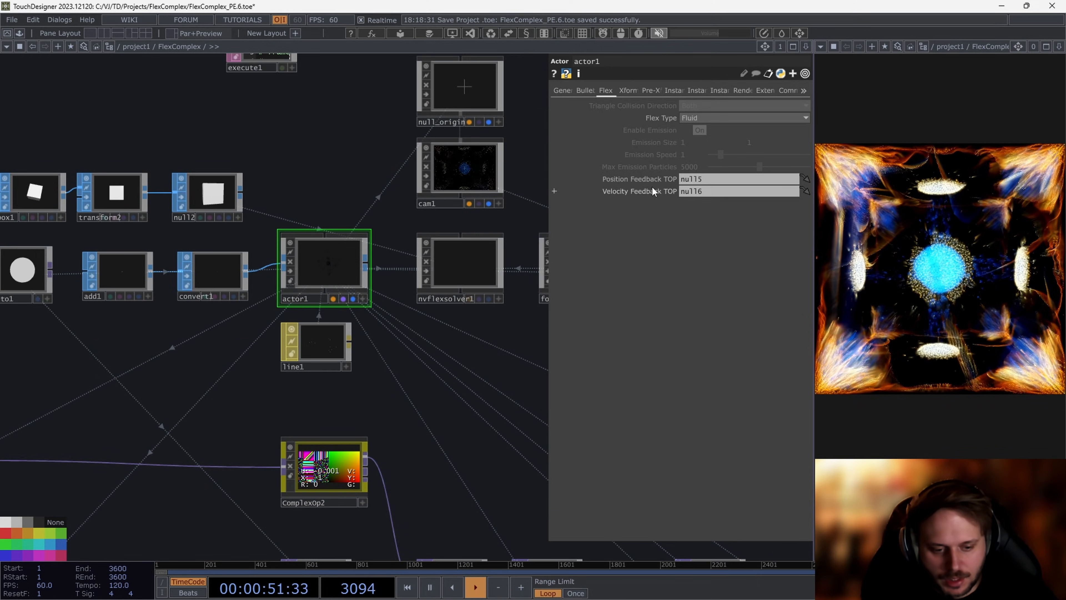
click(721, 183)
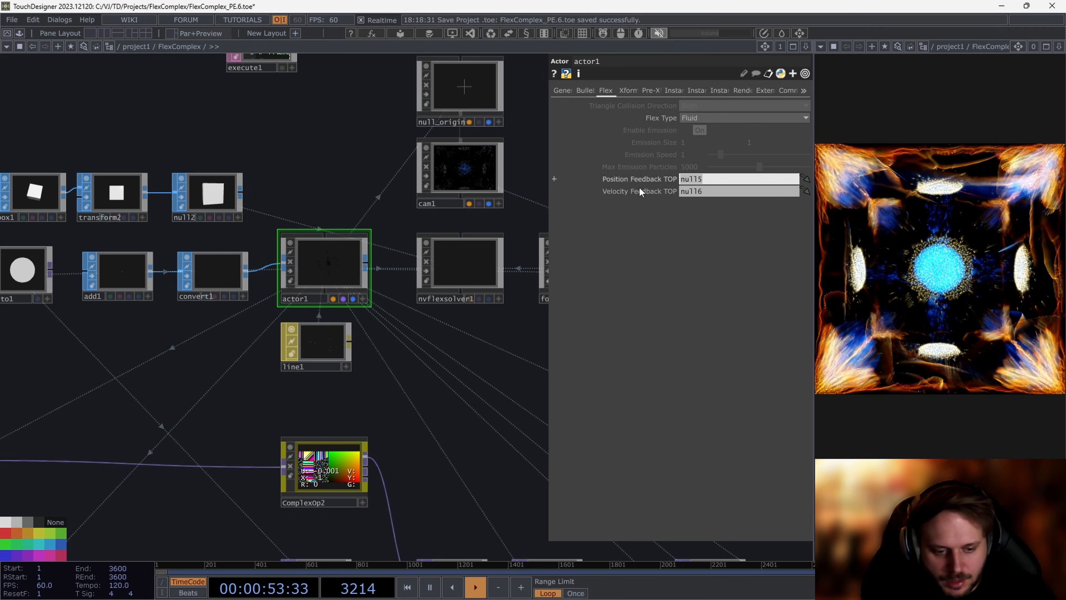
drag(402, 362, 318, 272)
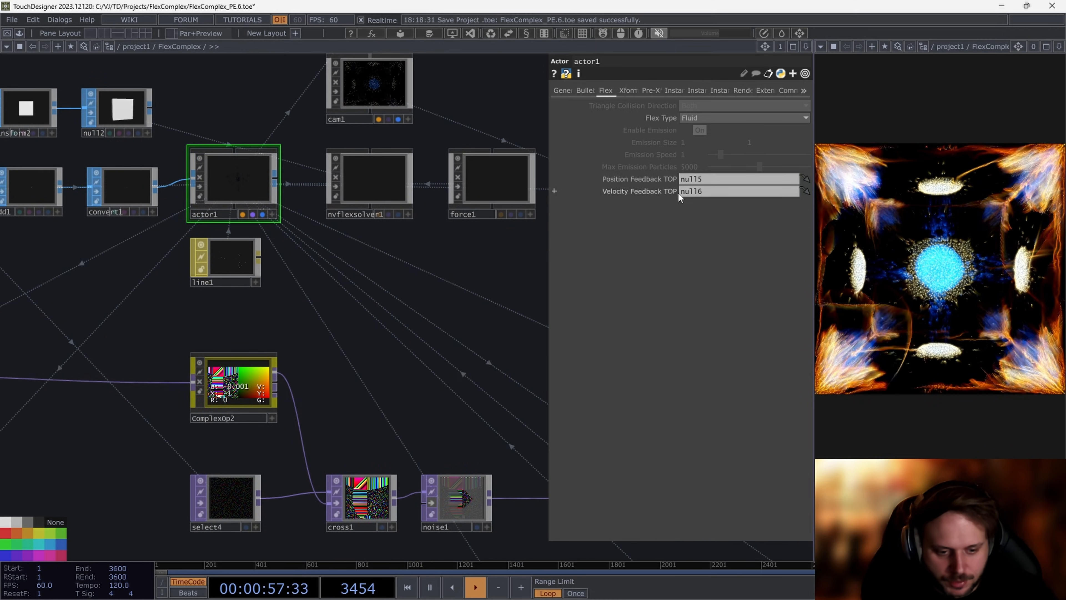
scroll(328, 255, down, 4)
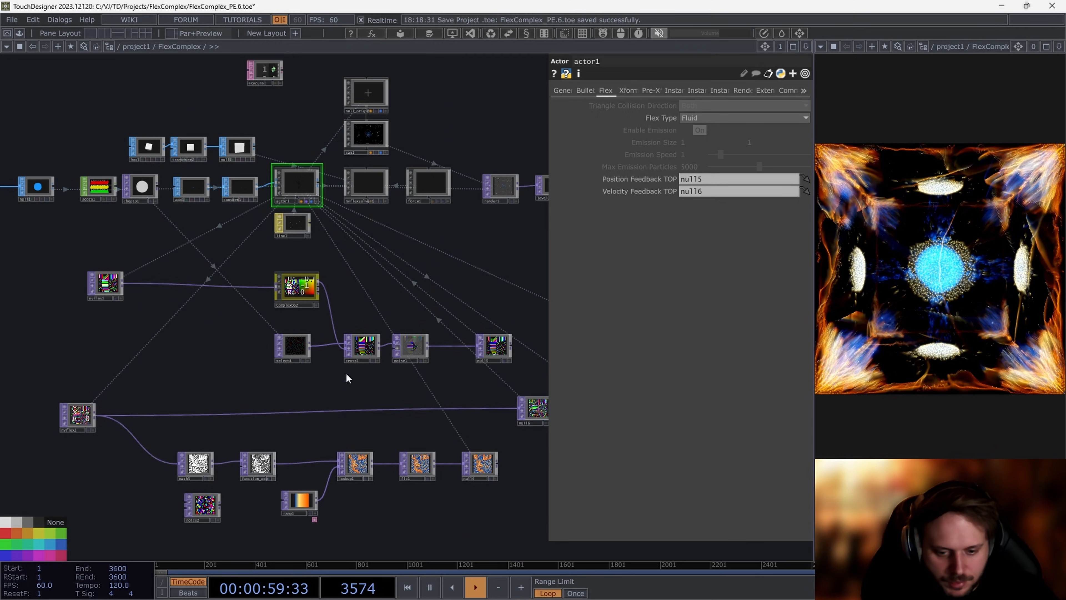
Step: Review the particle properties and the Solver parameters of nvflexsolver1
click(360, 184)
scroll(363, 183, up, 3)
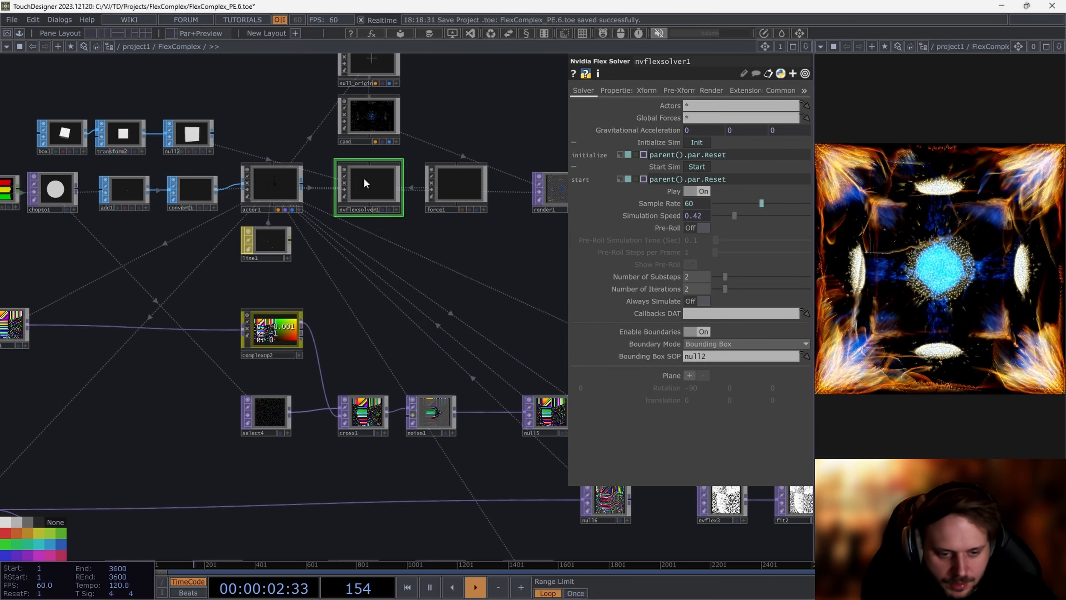
click(621, 91)
scroll(355, 193, up, 3)
scroll(360, 194, down, 4)
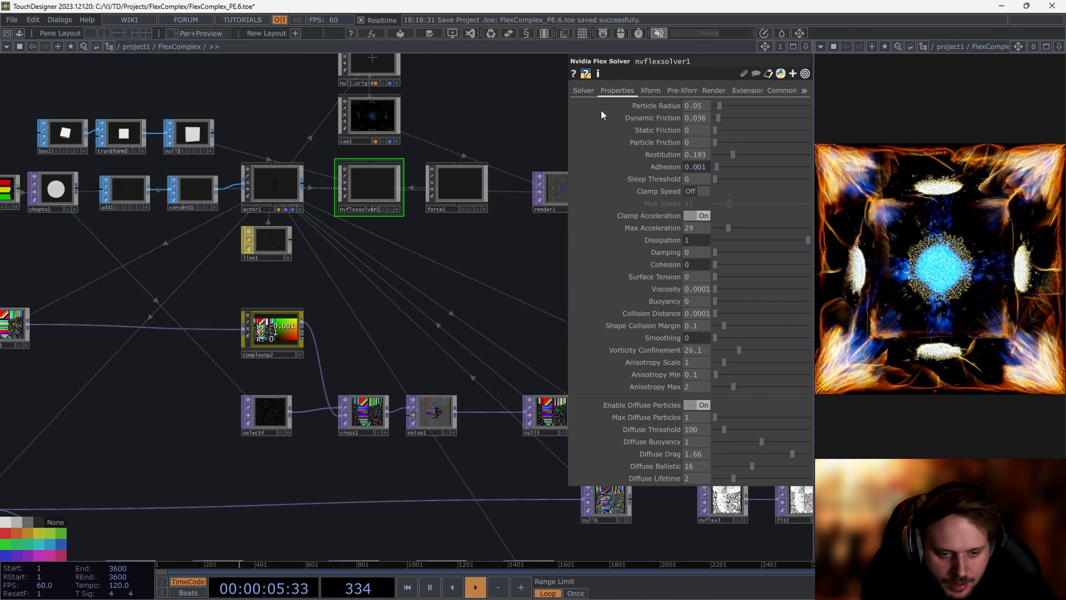
click(585, 90)
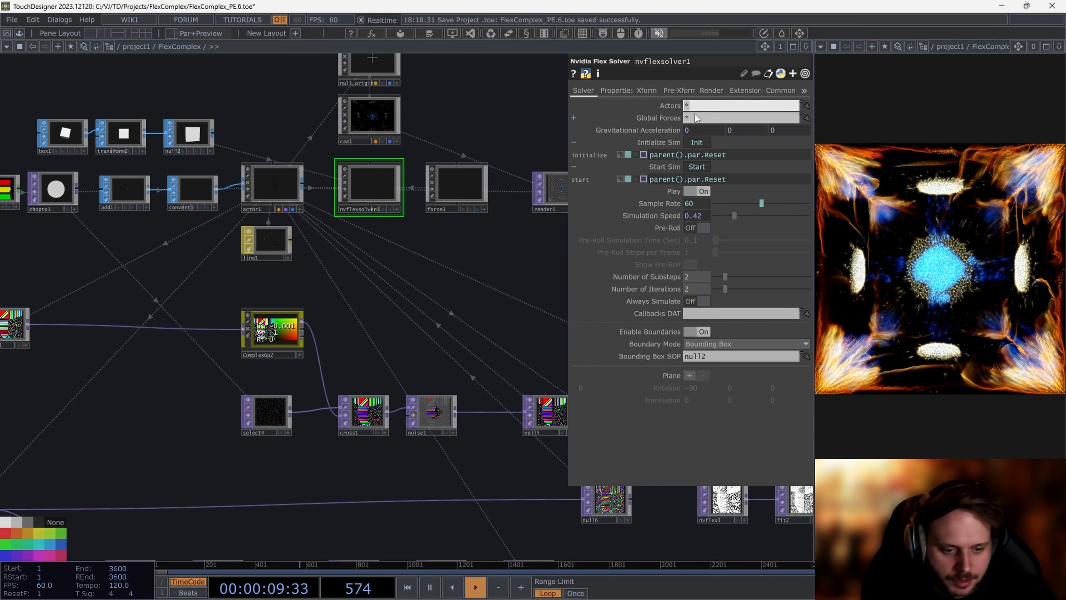
Step: Try a negative Strength of about -52 on the force field of force1, and undo the change
drag(435, 264, 394, 323)
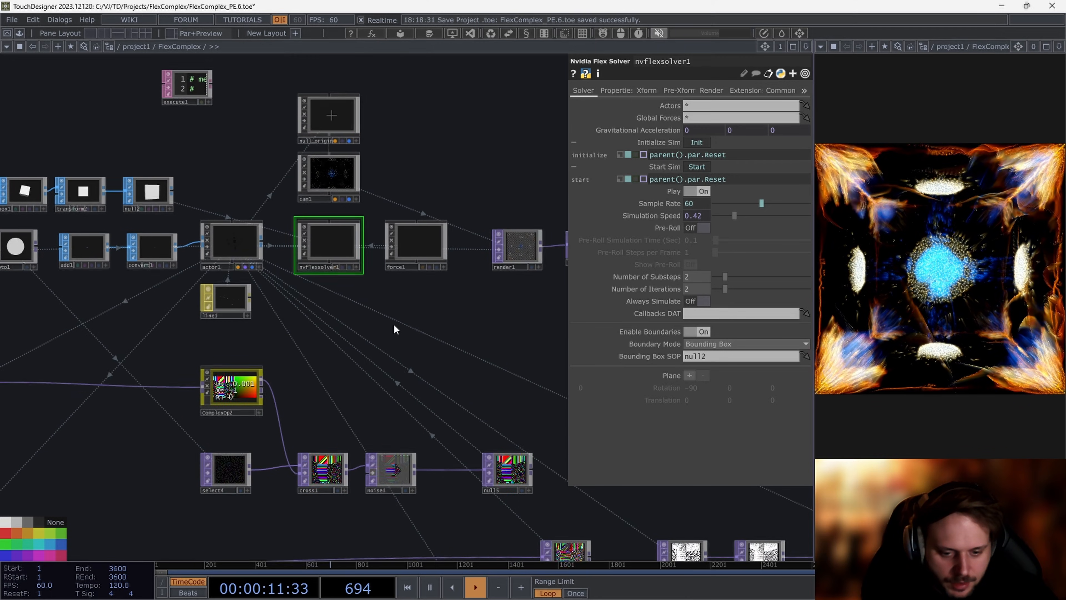
click(429, 243)
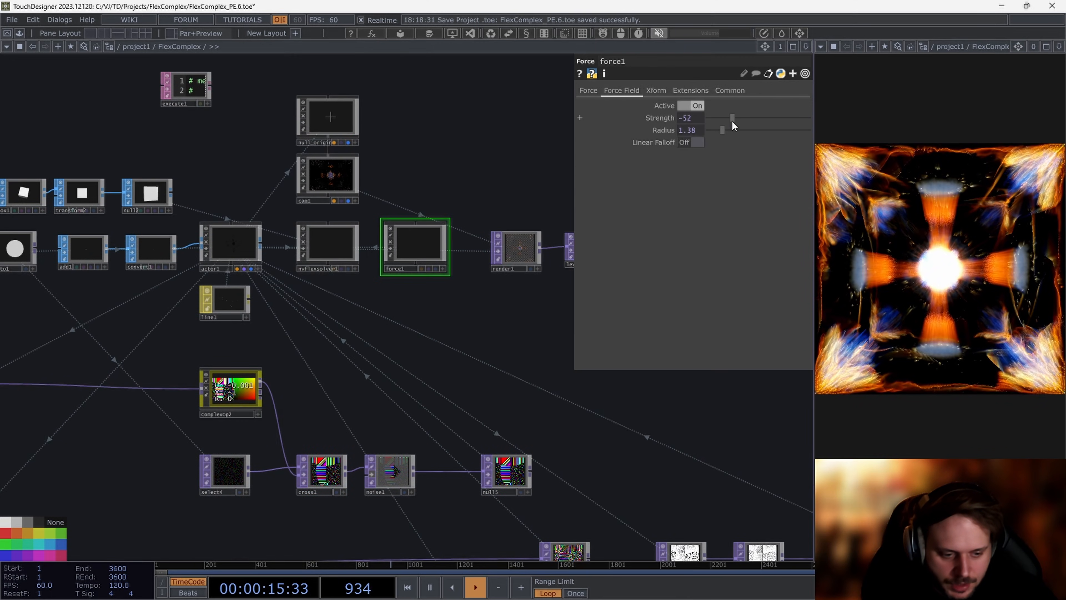
mouse_move(732, 122)
mouse_down()
mouse_move(786, 124)
mouse_move(728, 127)
mouse_up()
key(ctrl+z)
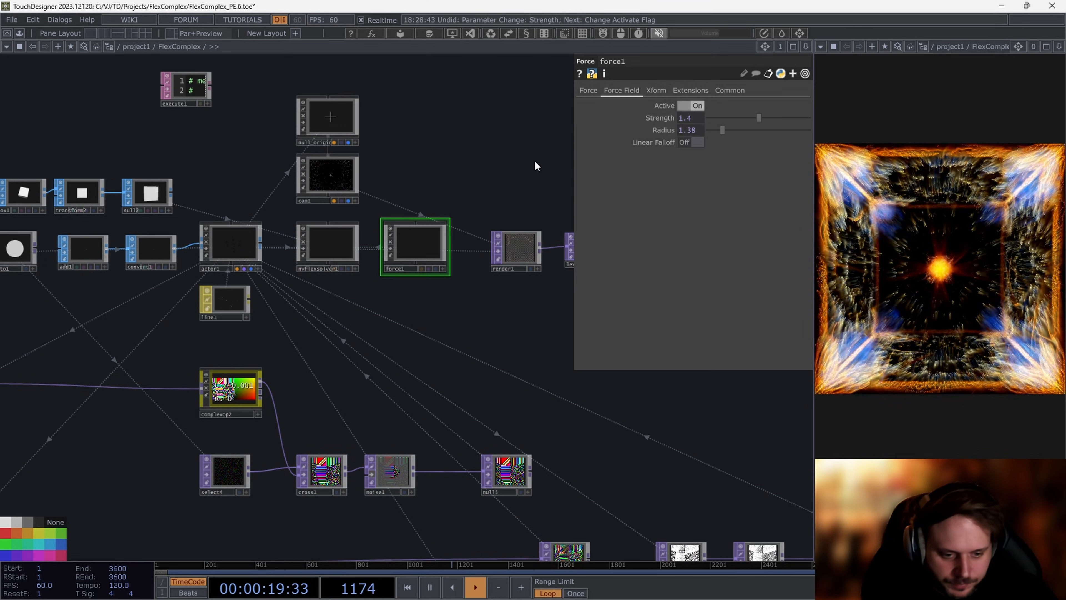
Step: Return to the parameters of nvflexsolver1 and view the solver within the wider network
click(349, 246)
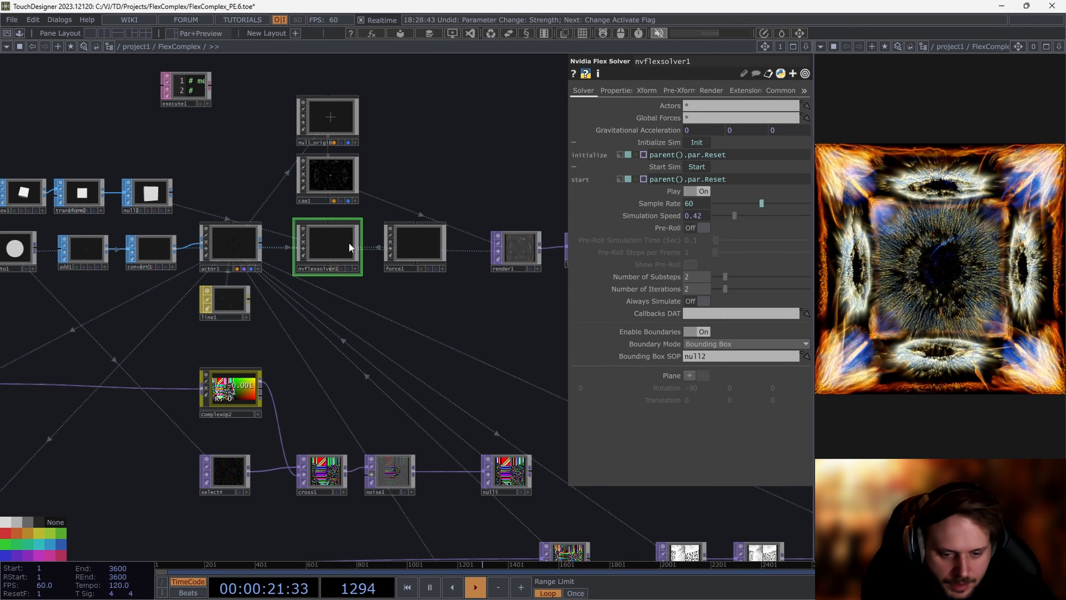
scroll(337, 315, down, 5)
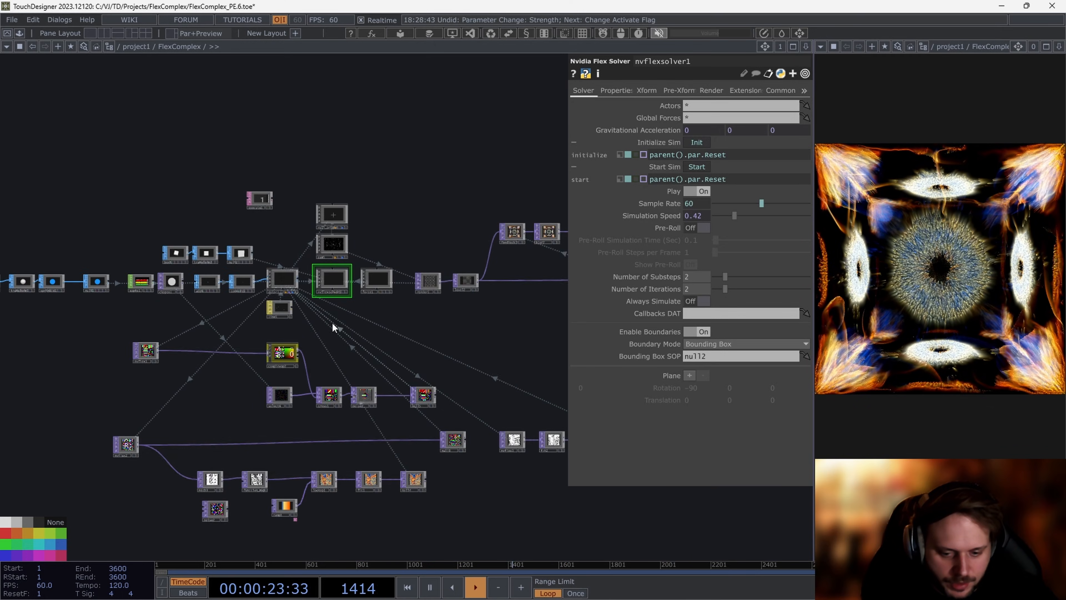
drag(332, 322, 379, 304)
Step: Open the parameters of nvflex1 and review the Output types available for actor1
scroll(215, 324, up, 5)
click(182, 340)
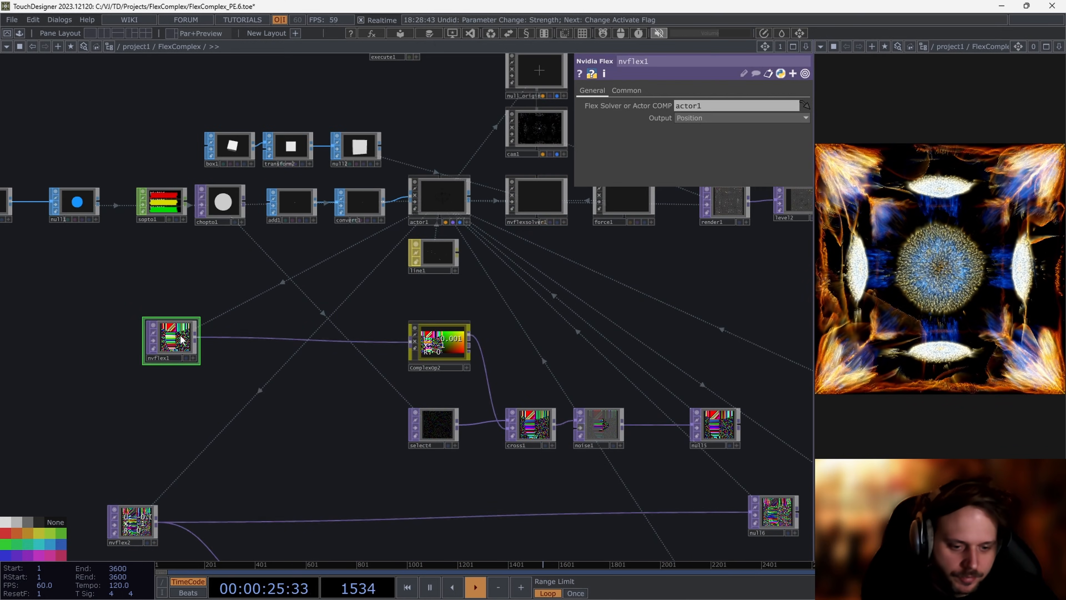
click(707, 116)
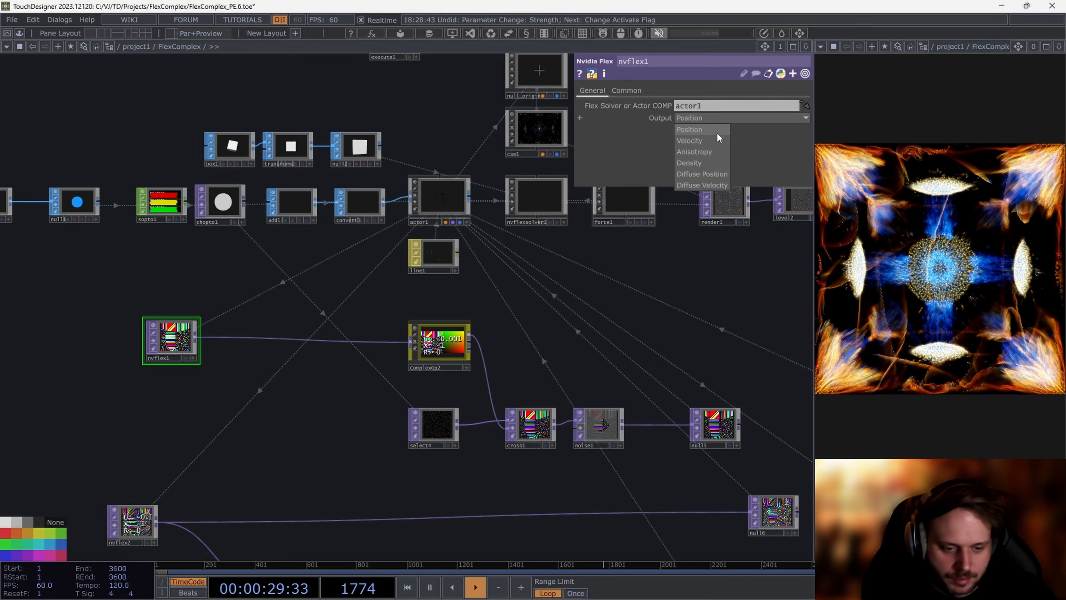
click(741, 120)
drag(290, 335, 315, 313)
drag(164, 498, 201, 495)
drag(208, 435, 204, 464)
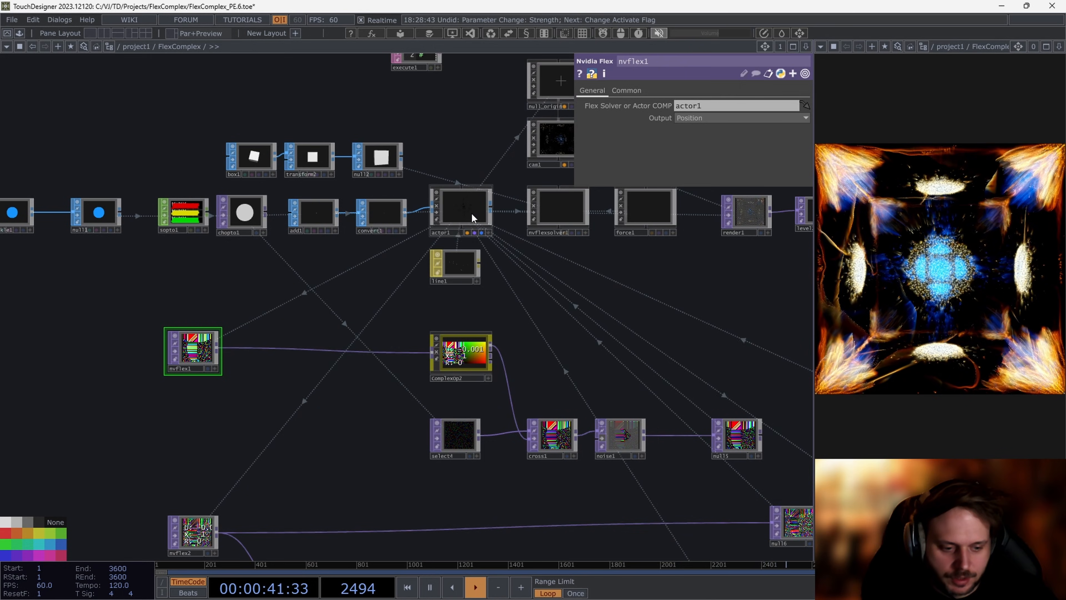
Step: Try clearing the Position and Velocity Feedback TOP references of actor1, and undo the changes
click(453, 222)
drag(383, 267, 316, 285)
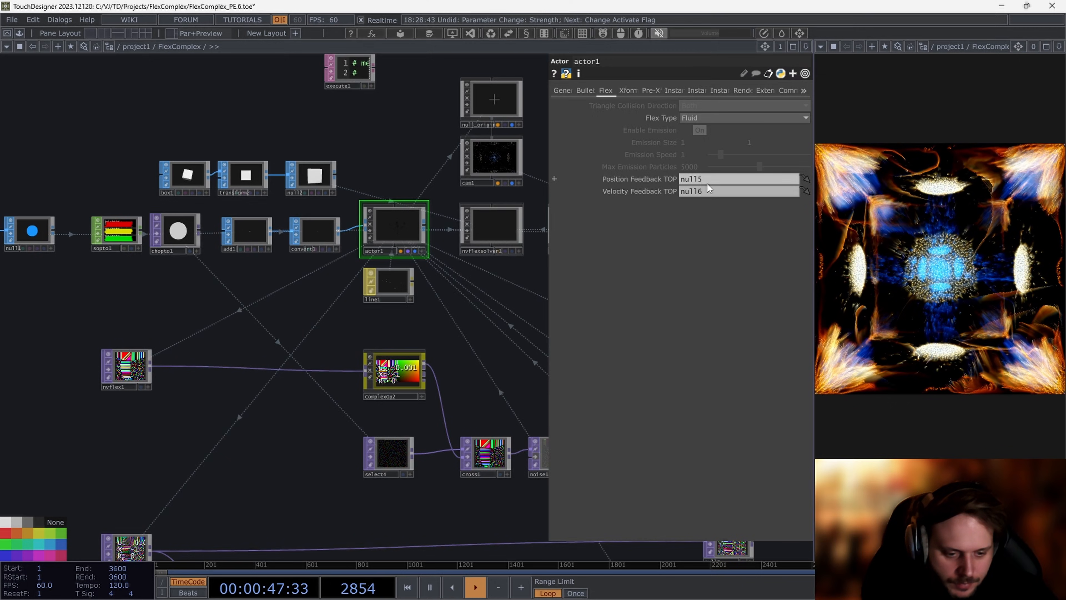
key(BackSpace)
click(495, 314)
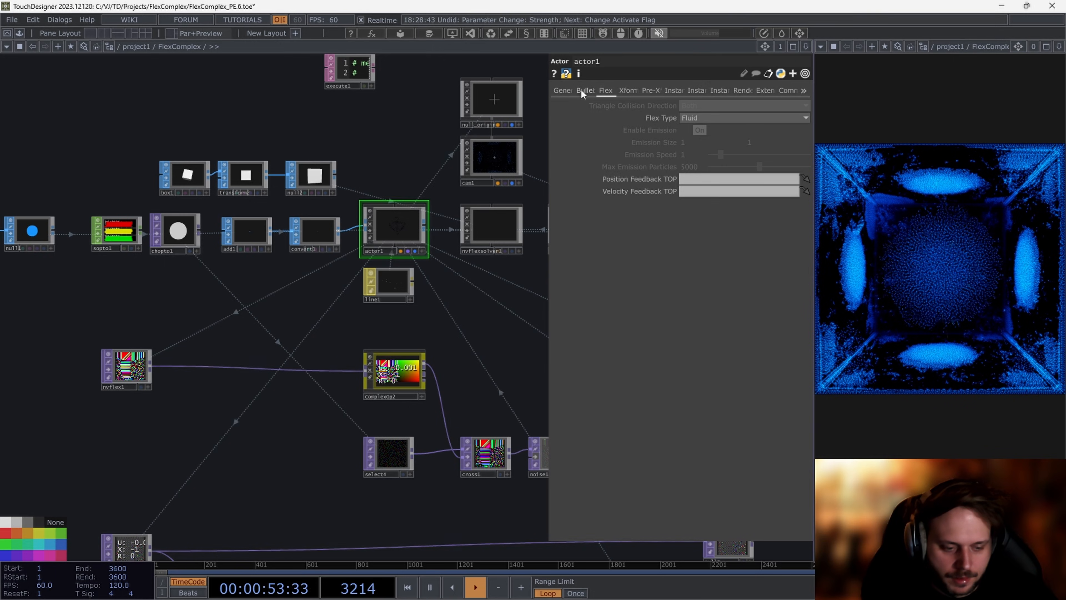
click(499, 225)
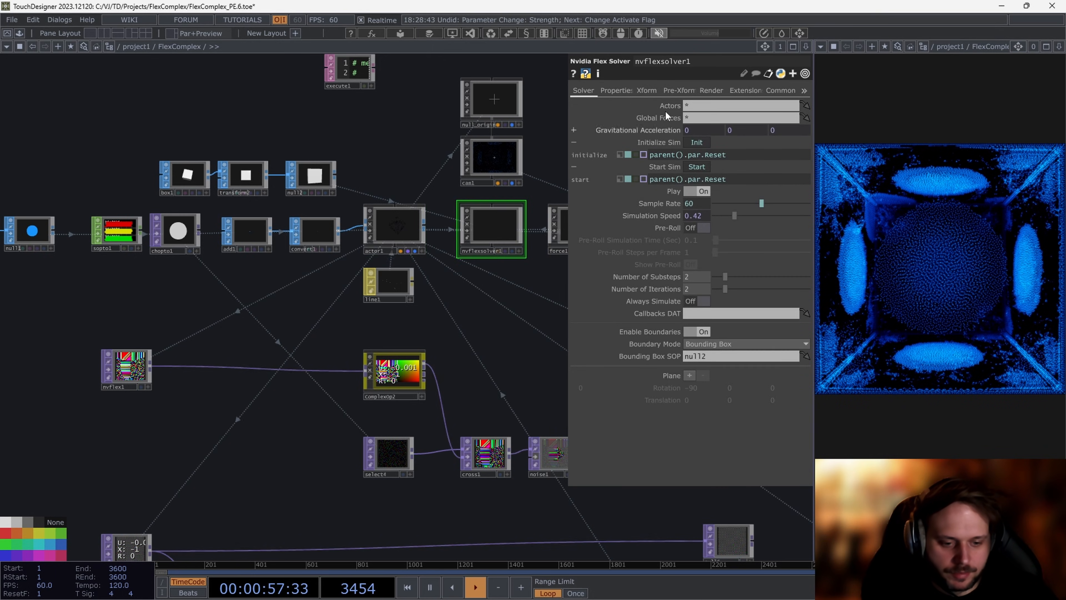
key(ctrl+z)
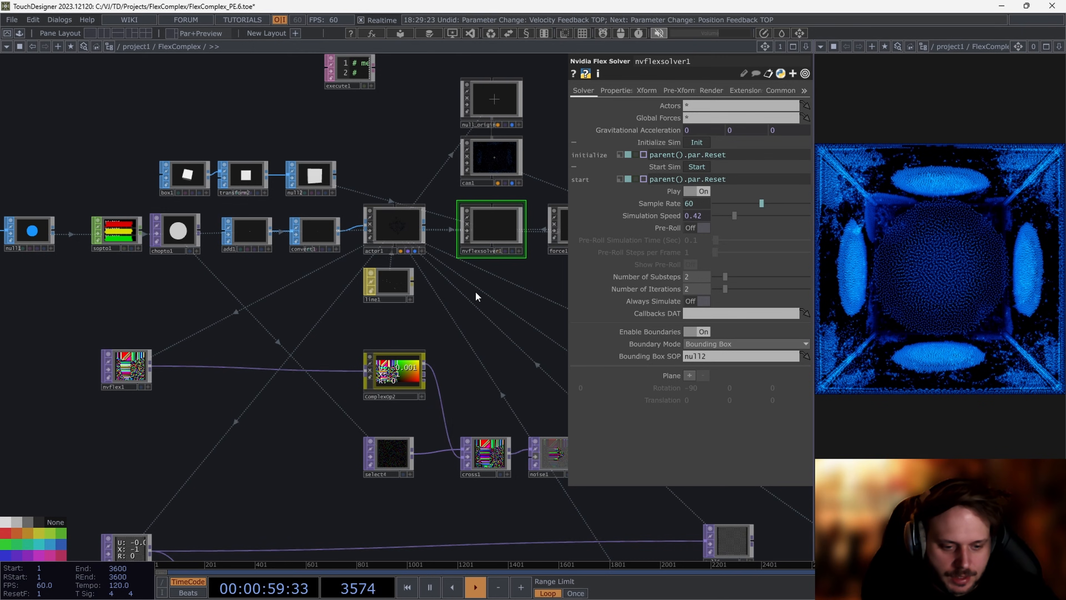
click(405, 222)
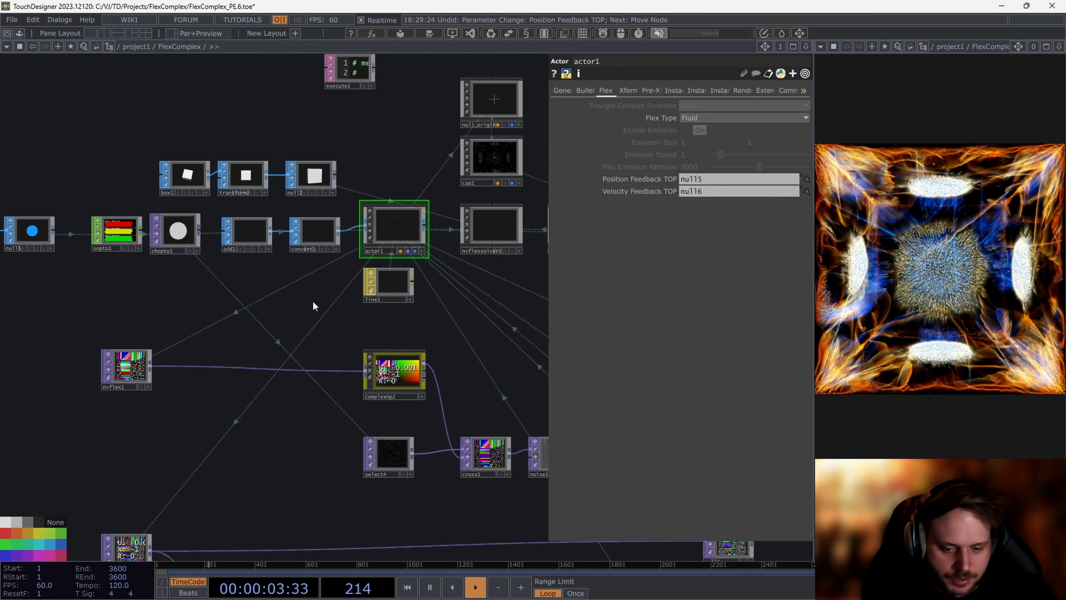
Step: Review the parameters of nvflex1 and of the ComplexOp2 component it feeds
drag(316, 305, 223, 277)
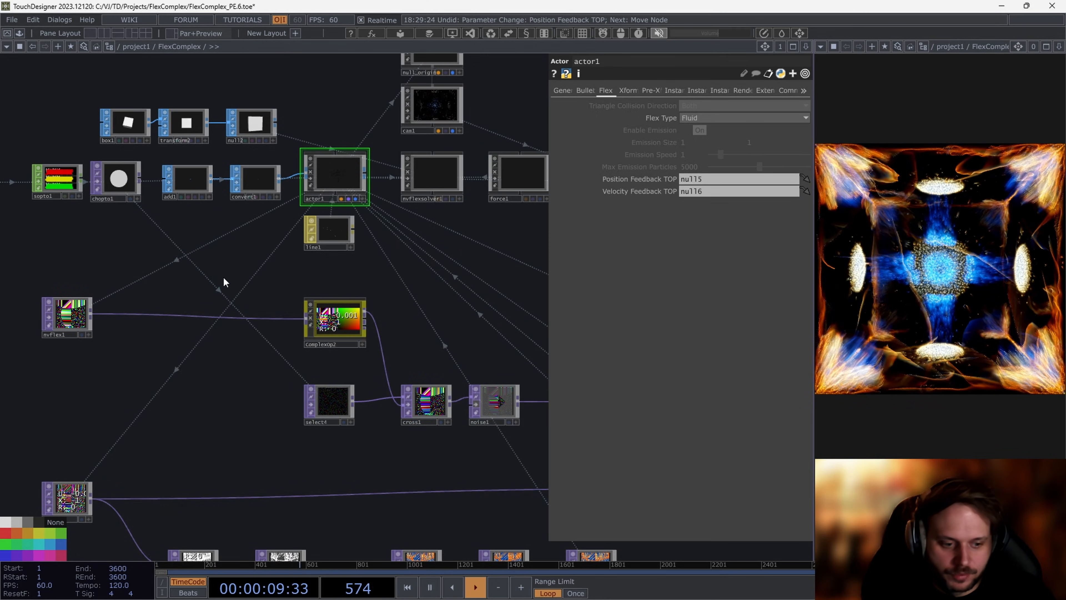
scroll(143, 379, down, 3)
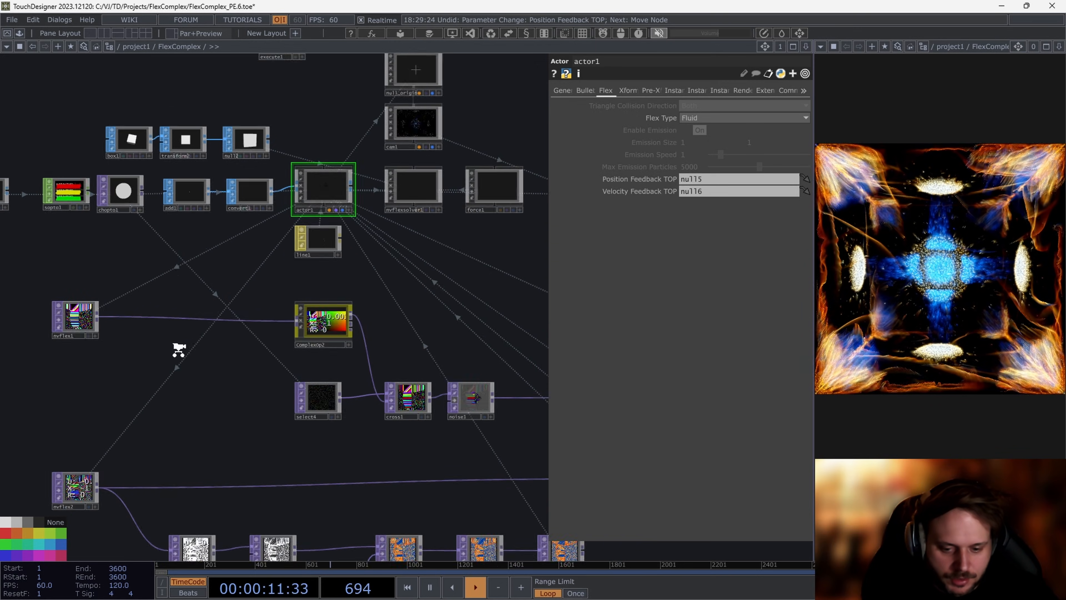
click(100, 331)
scroll(100, 331, up, 2)
scroll(100, 330, up, 1)
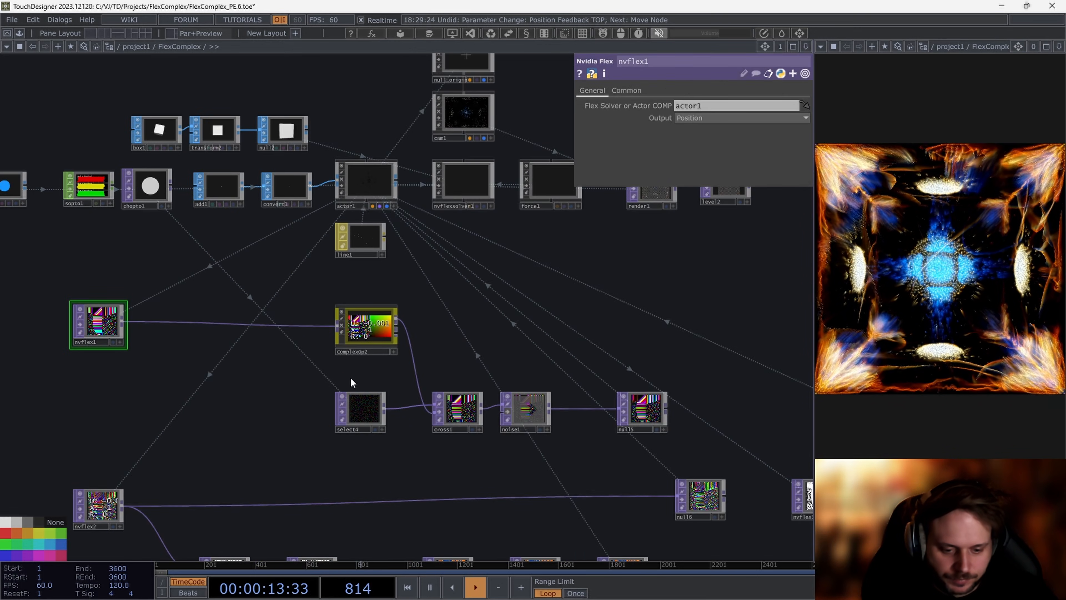
click(367, 334)
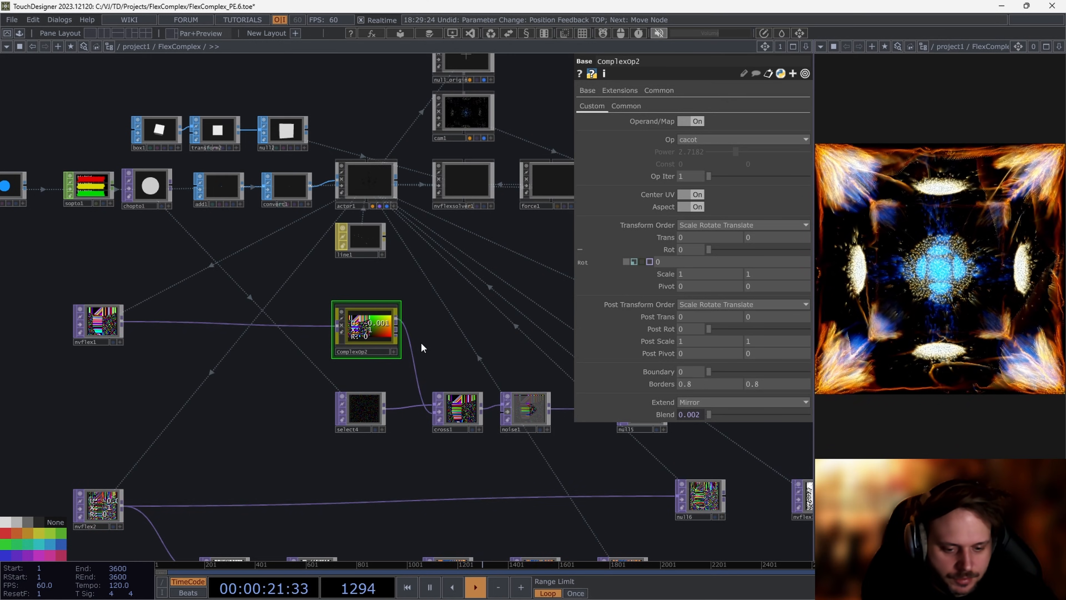
Step: Set the Blend of ComplexOp2 to 0 and enlarge the rendered output view beside the network
scroll(375, 334, up, 3)
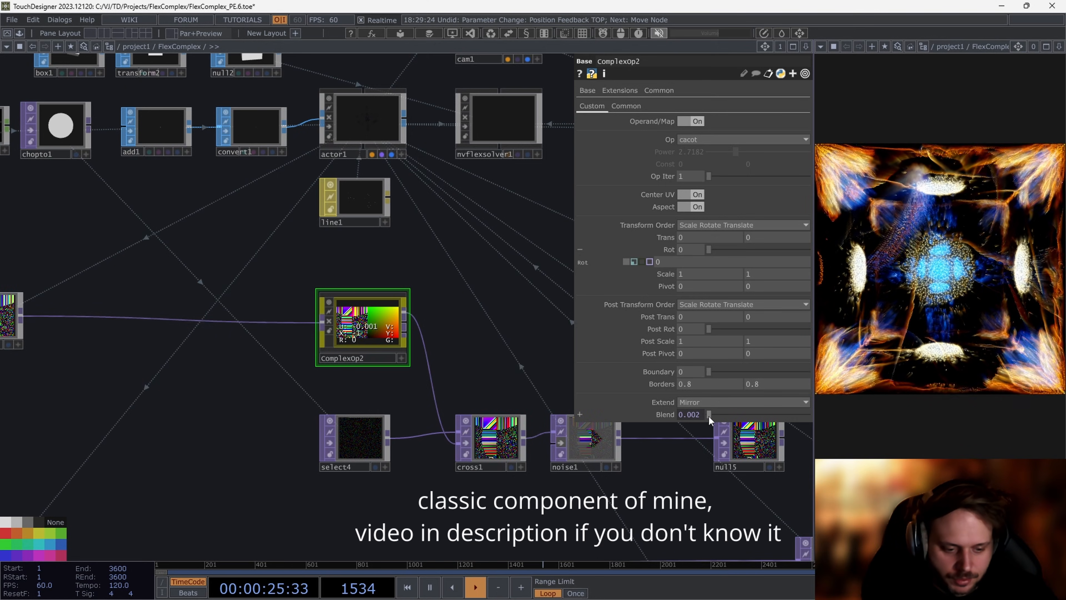
drag(707, 415, 678, 415)
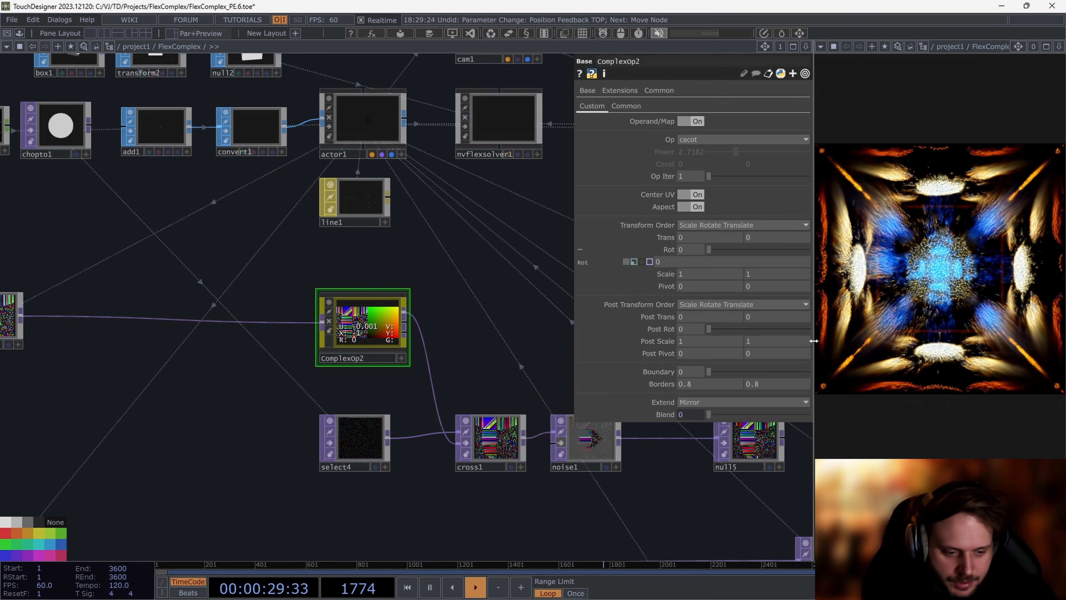
drag(813, 341, 565, 361)
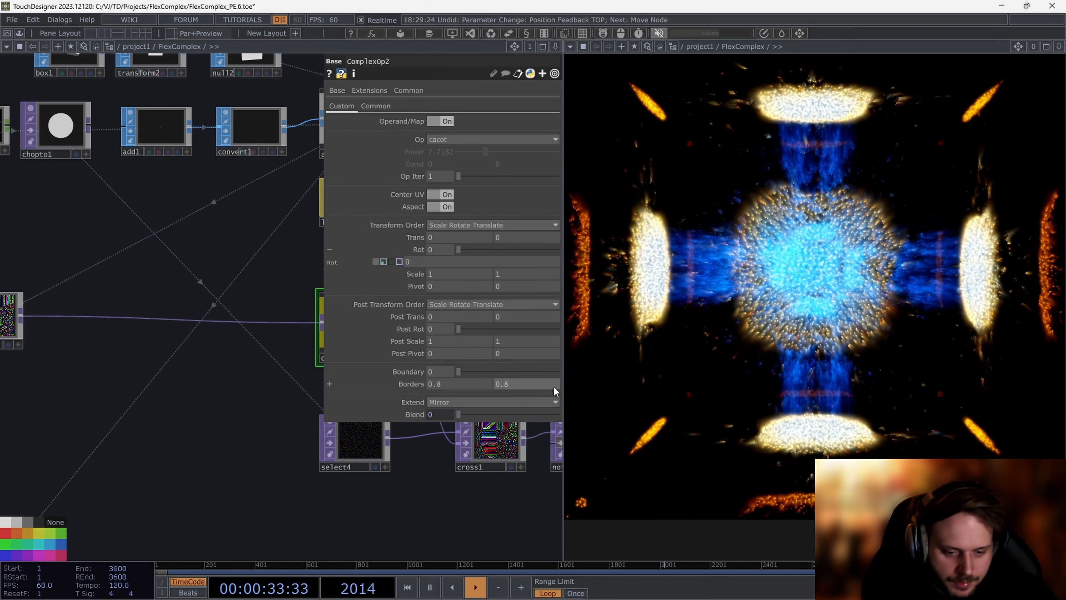
scroll(145, 390, down, 5)
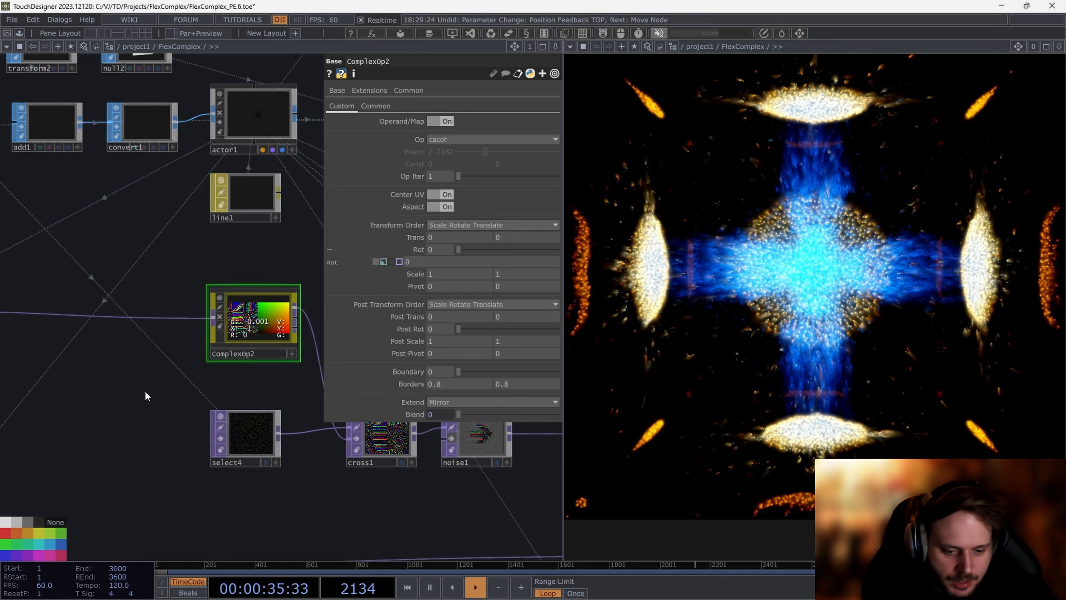
scroll(246, 392, up, 2)
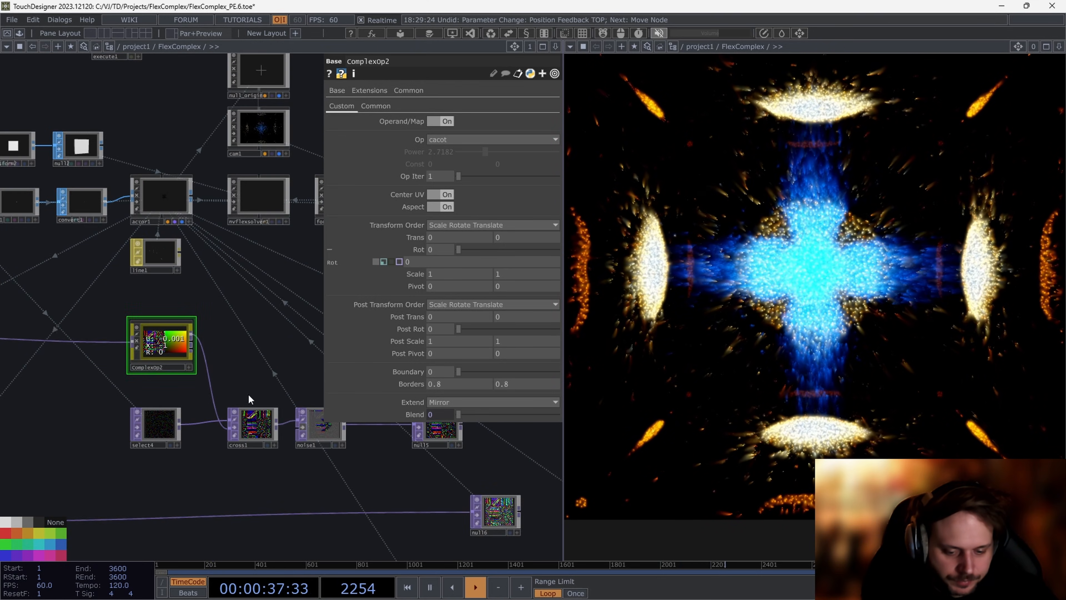
Step: Move the nvflex1 node close to the input of ComplexOp2, and check the parameters of cross1 and chopto1
click(252, 422)
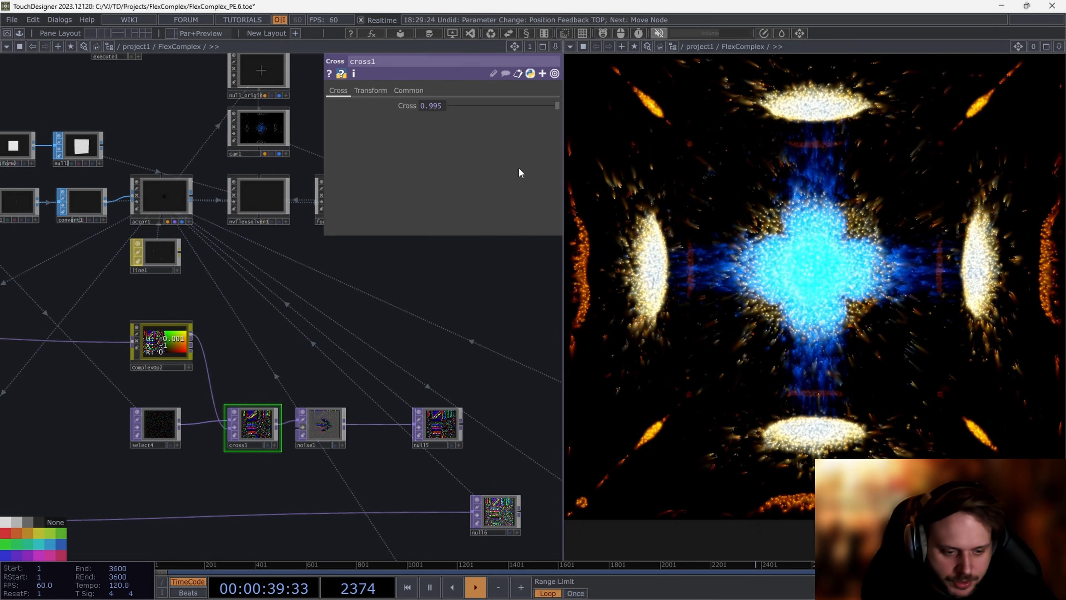
drag(95, 388, 265, 395)
drag(74, 349, 261, 350)
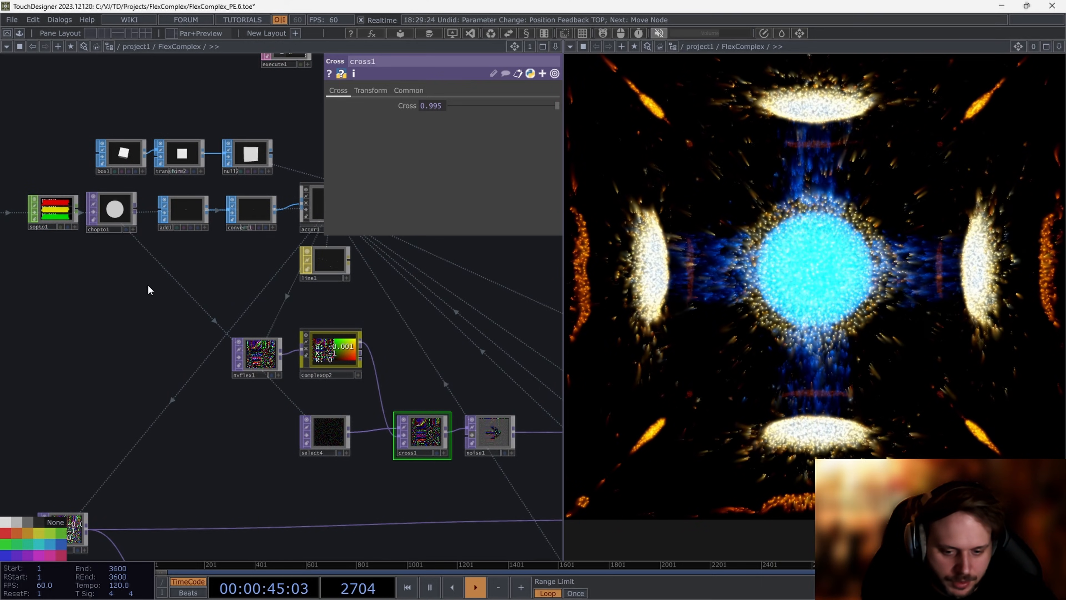
click(121, 218)
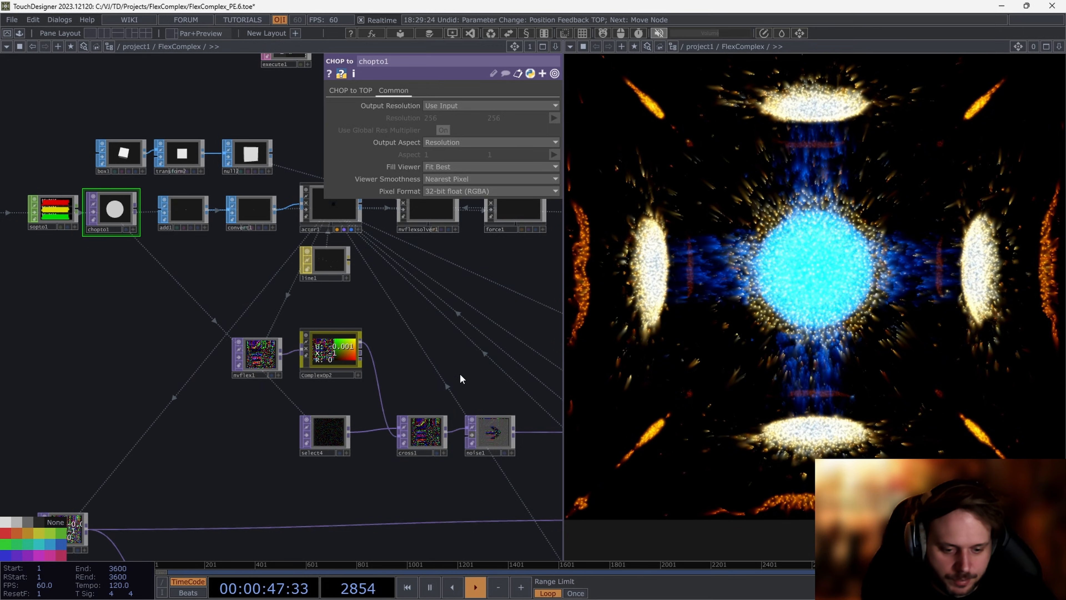
Step: Try a Cross value of 1 on cross1, and undo the change
click(420, 435)
drag(556, 105, 596, 103)
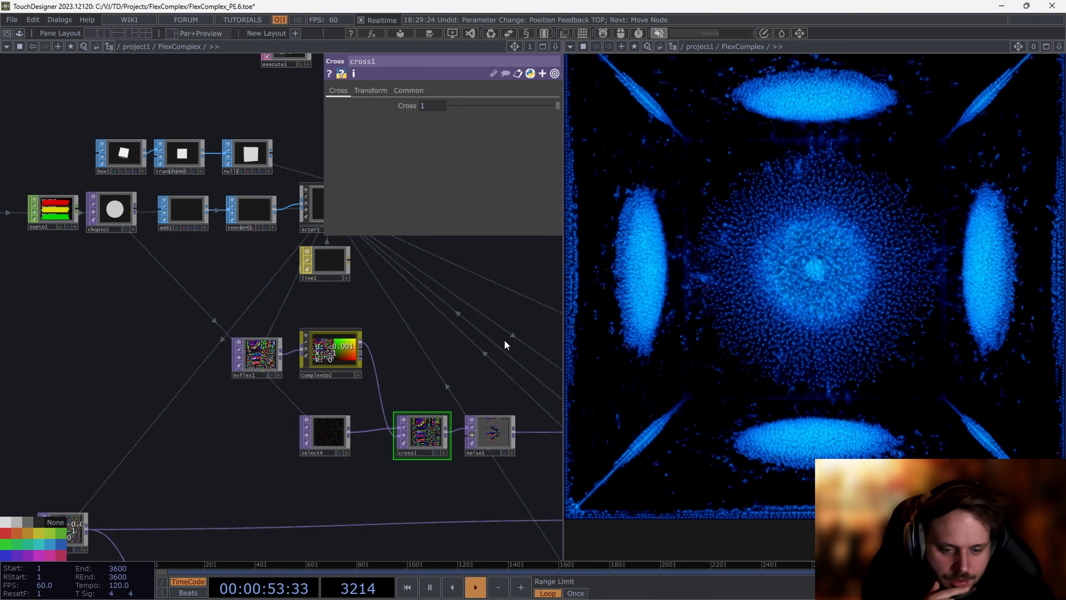
drag(504, 345, 385, 385)
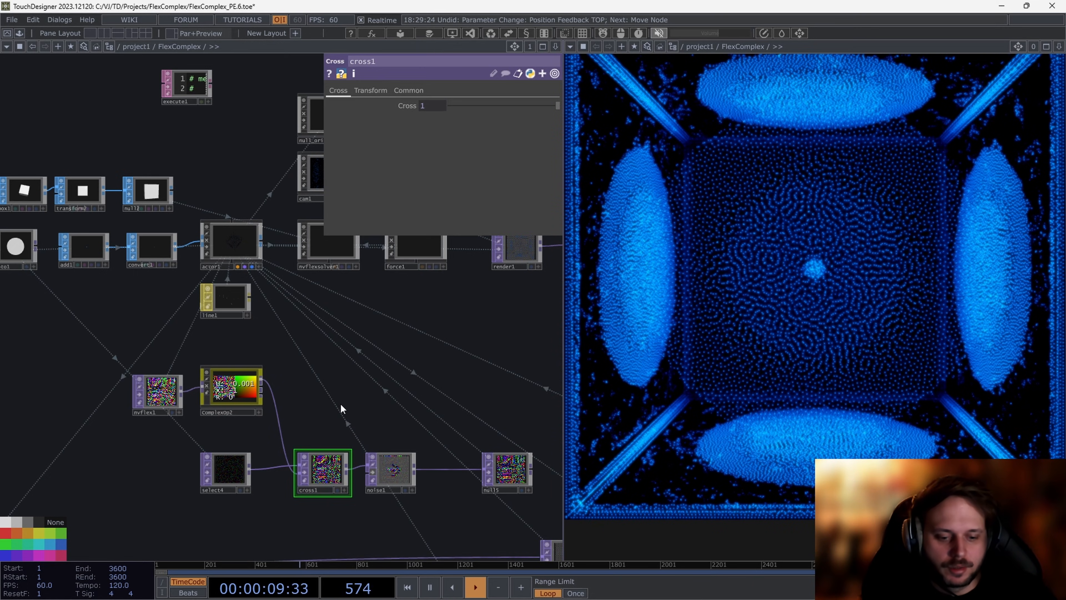
key(ctrl+z)
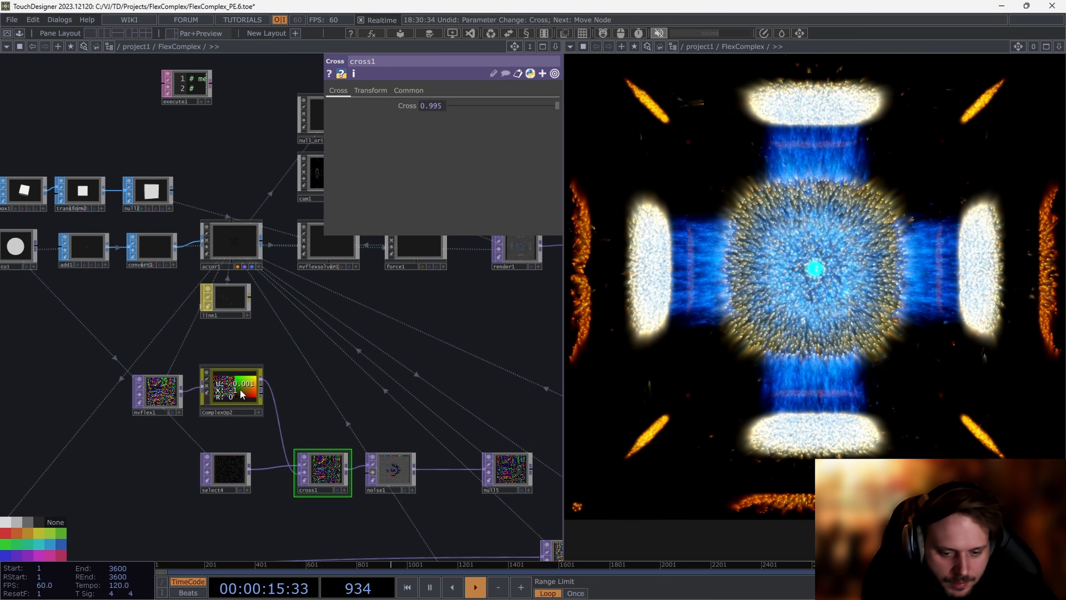
Step: Try a Blend of 0.002 on ComplexOp2 while viewing the nvflex1 texture up close, and undo the change
click(240, 388)
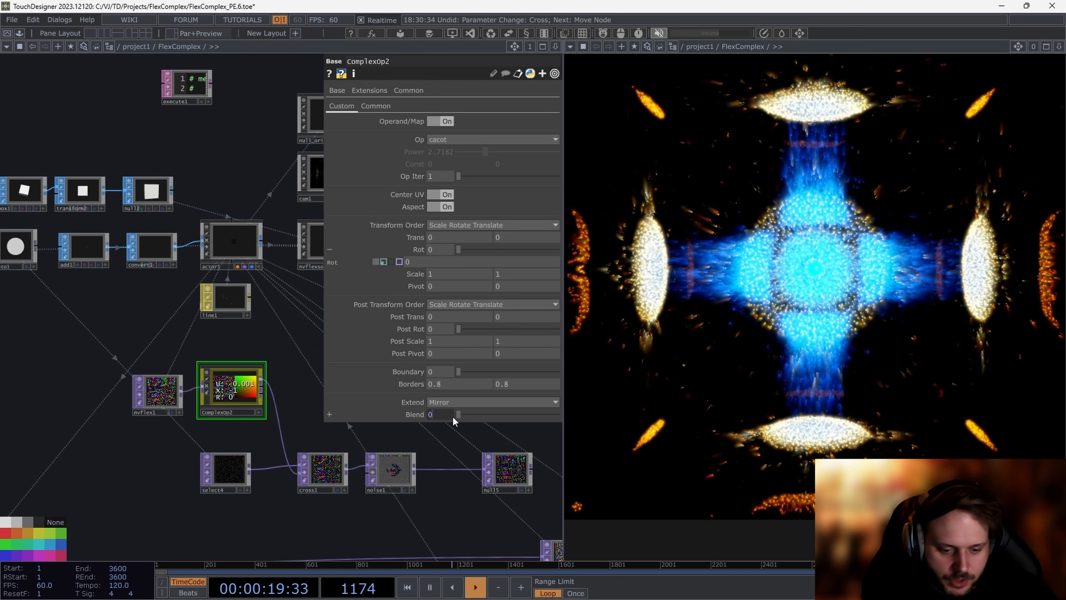
text(.002)
key(Return)
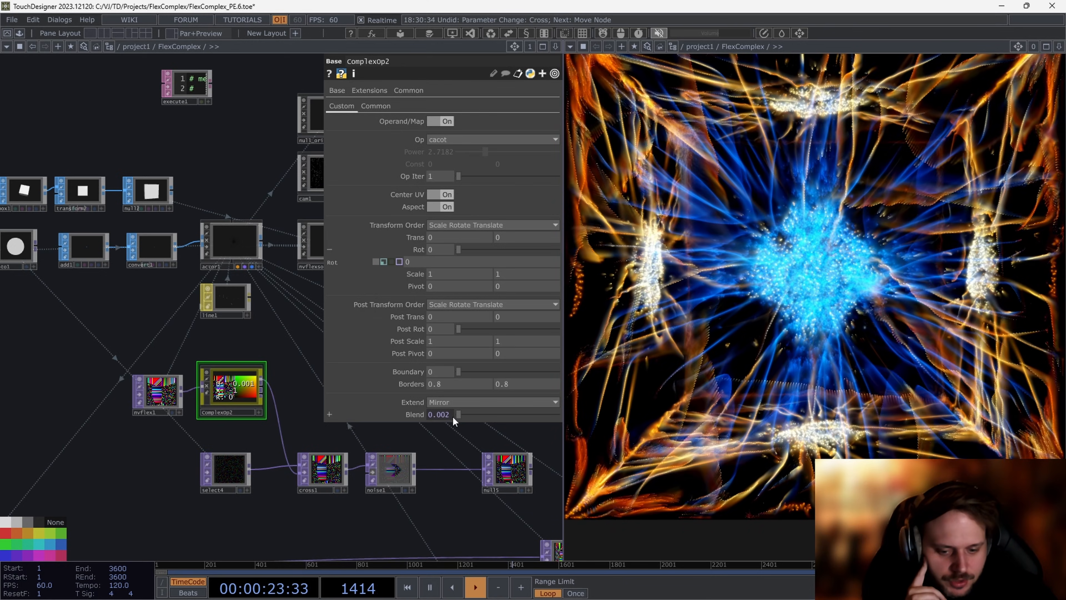
scroll(138, 432, up, 2)
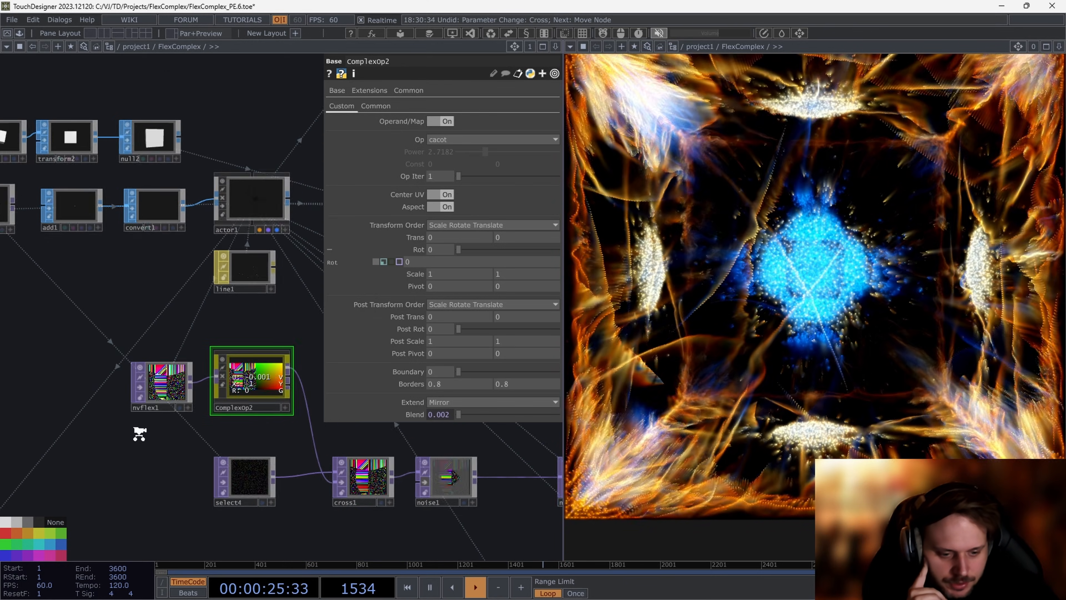
scroll(155, 363, up, 3)
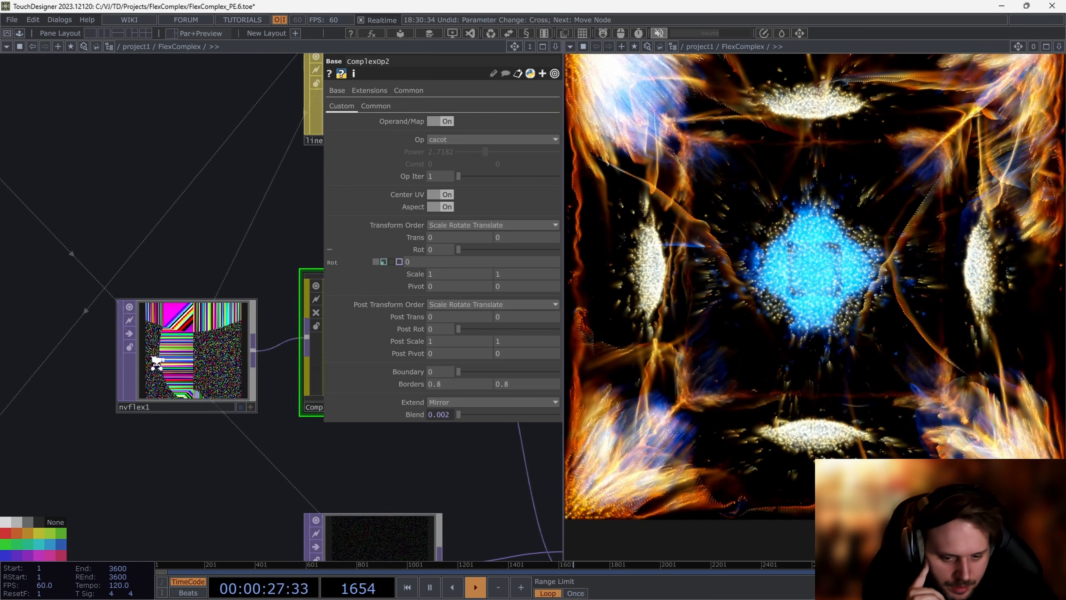
scroll(164, 364, up, 3)
key(ctrl+z)
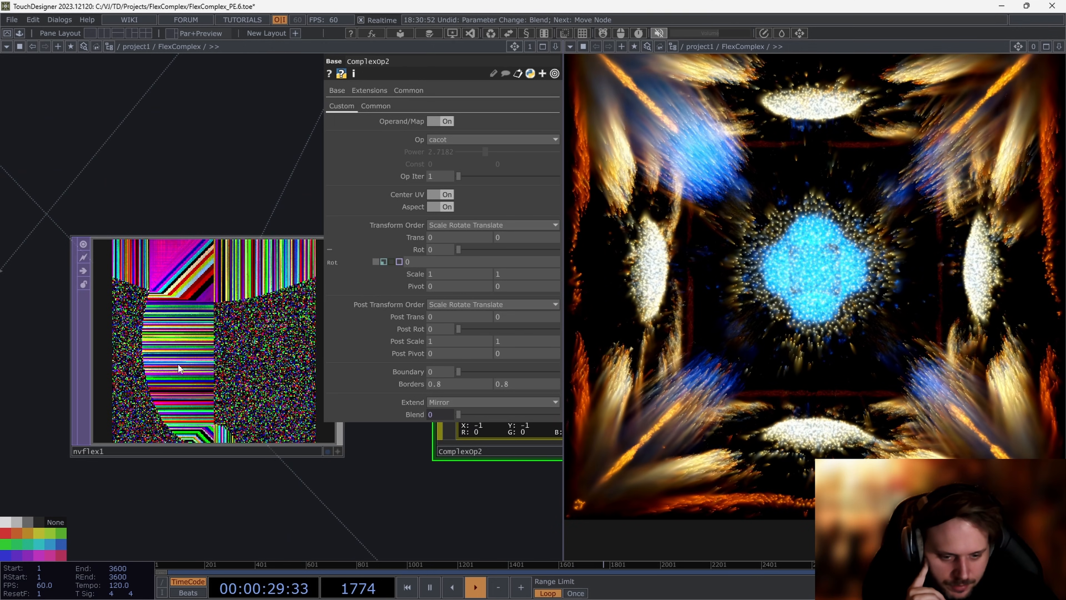
Step: Restart the playback, and set the Blend of ComplexOp2 to 0.002 with the nvflex1 texture in view
key(ctrl+Up)
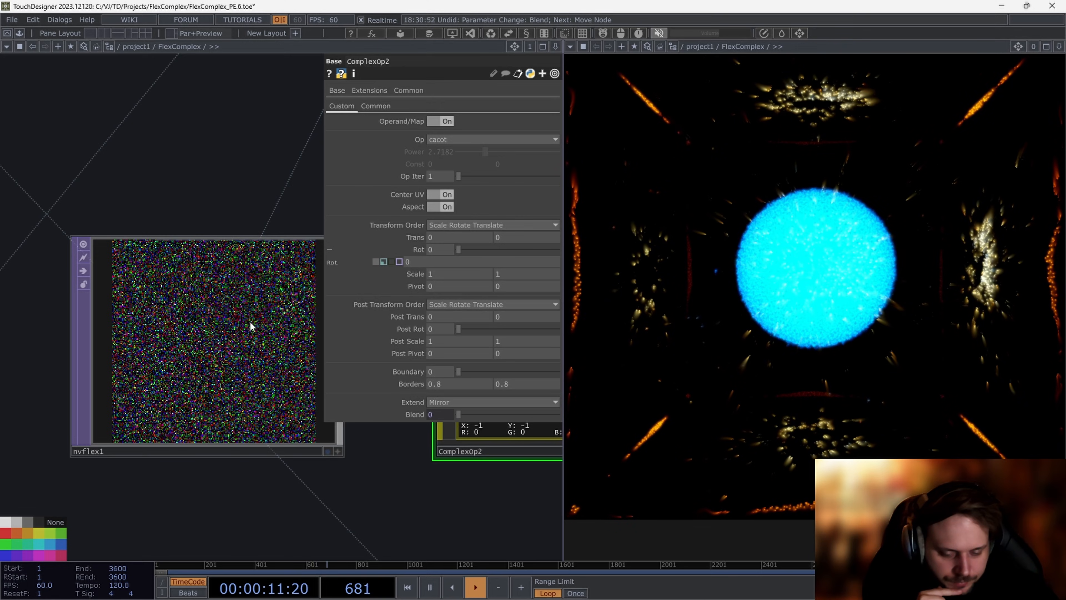
scroll(191, 368, up, 3)
scroll(191, 370, up, 1)
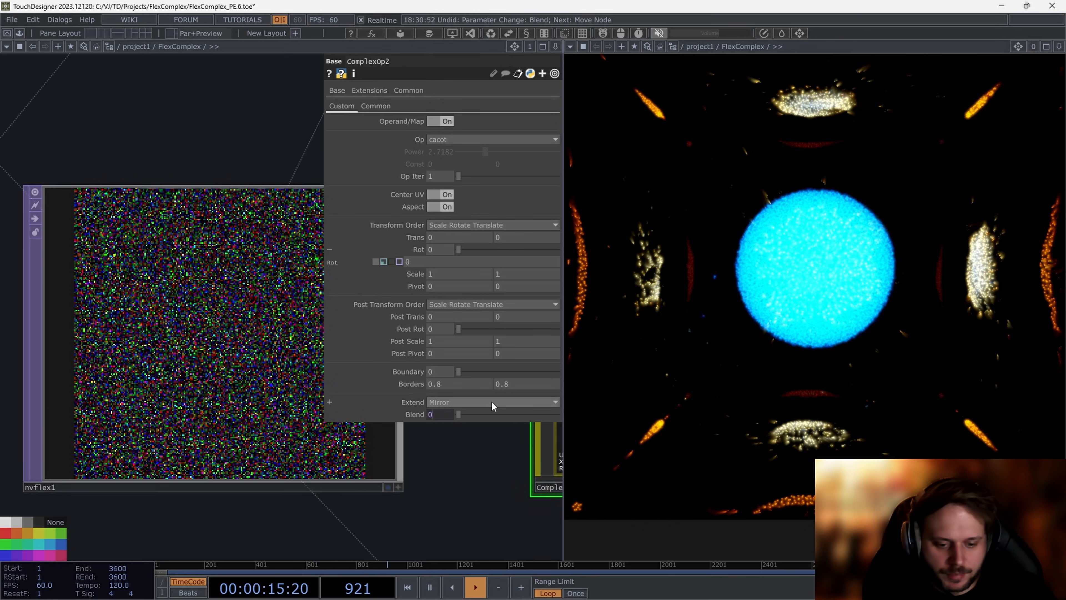
scroll(184, 324, down, 5)
drag(216, 414, 200, 400)
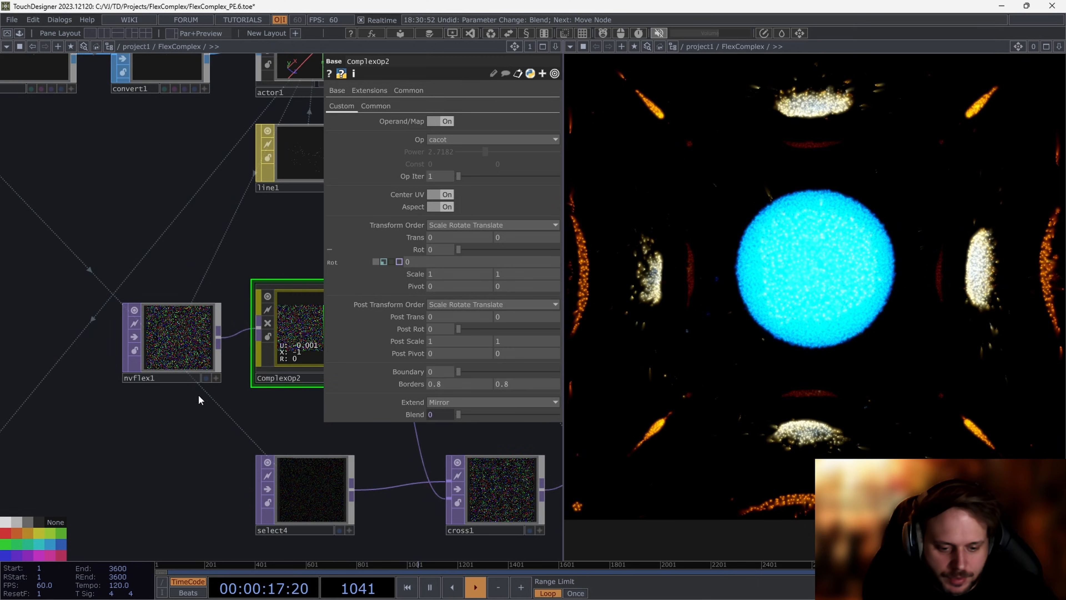
scroll(161, 345, up, 5)
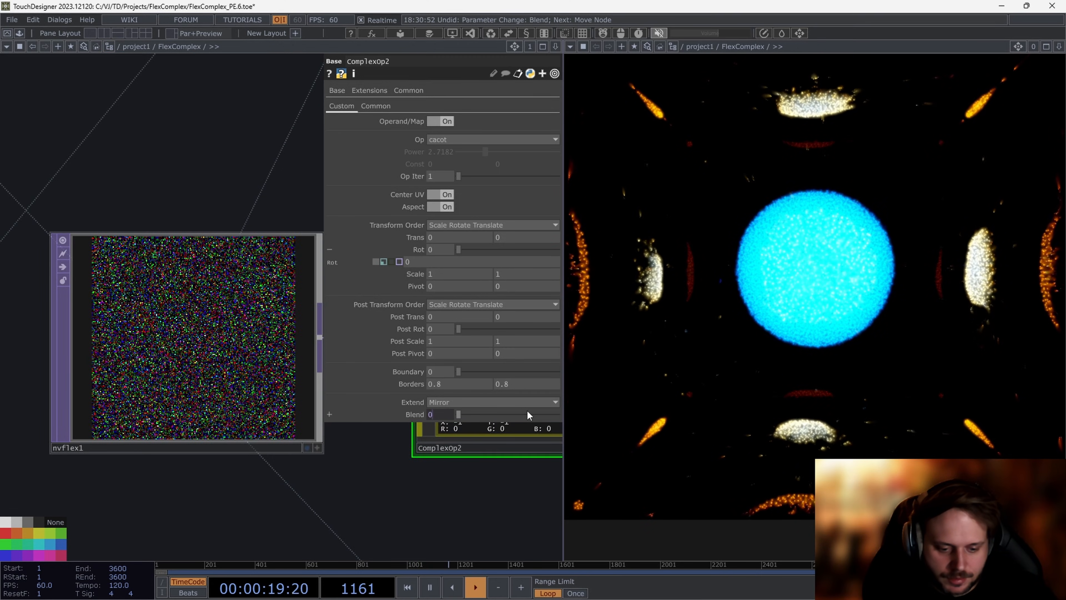
text(.002)
key(Return)
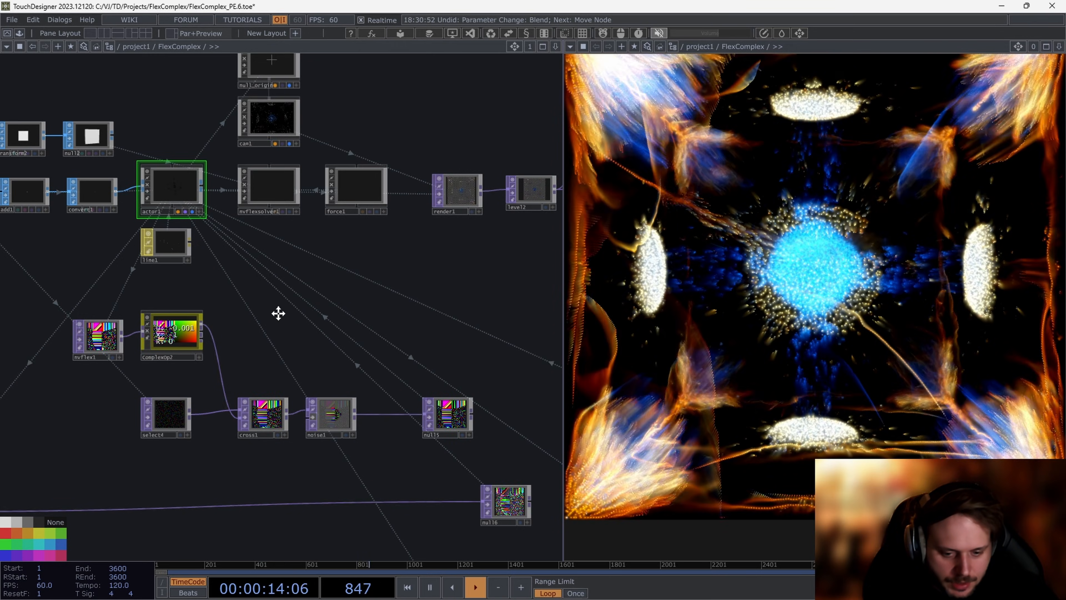
Step: Find nvflex2 in the lower part of the network and open its parameters to review its Output type
drag(278, 313, 304, 310)
scroll(304, 311, down, 5)
scroll(168, 455, up, 1)
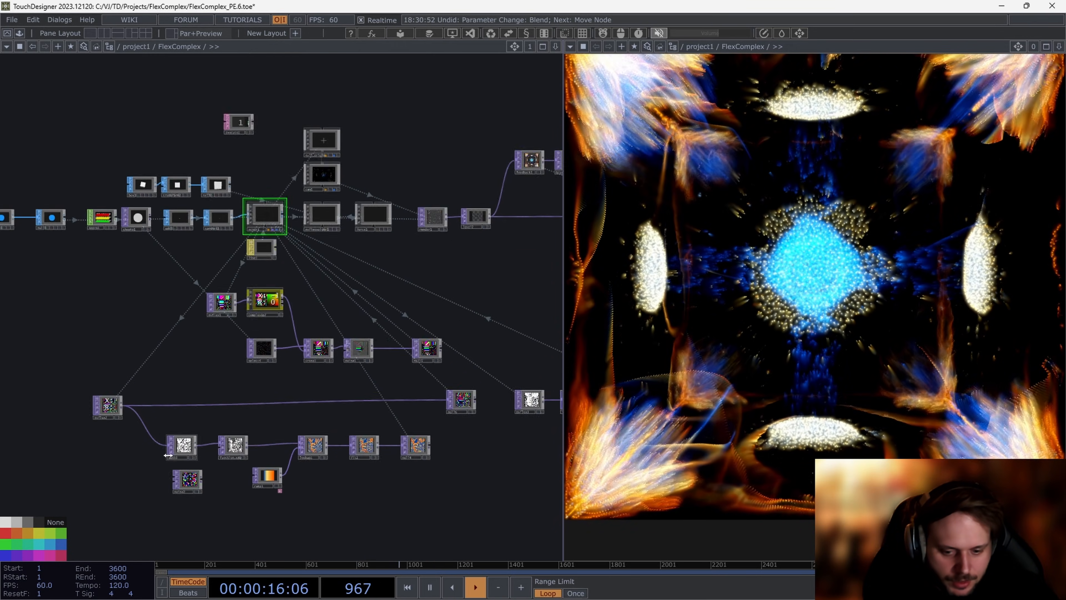
scroll(169, 454, up, 4)
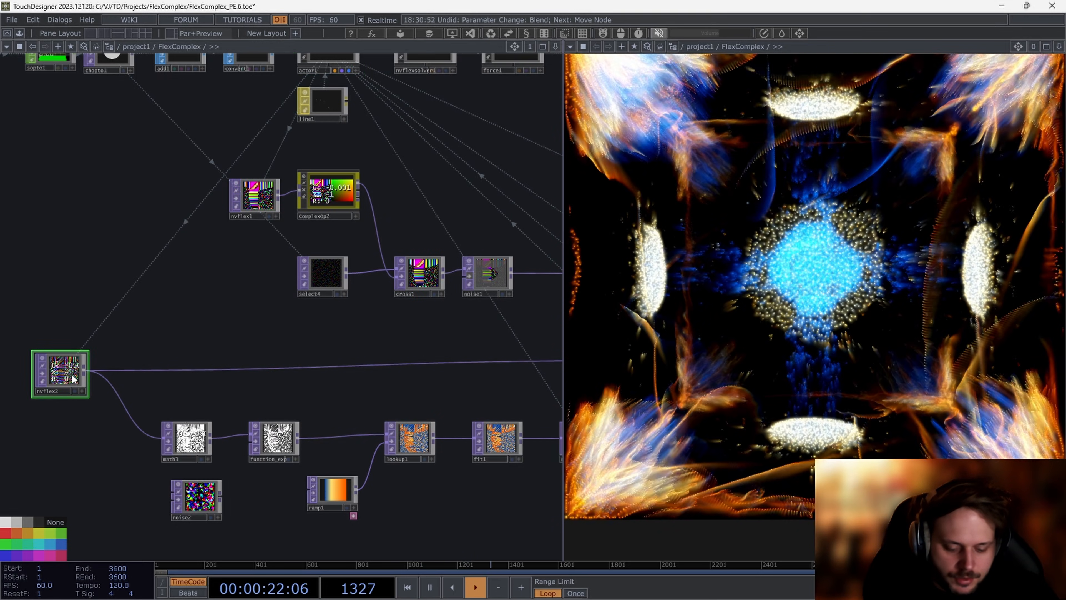
key(p)
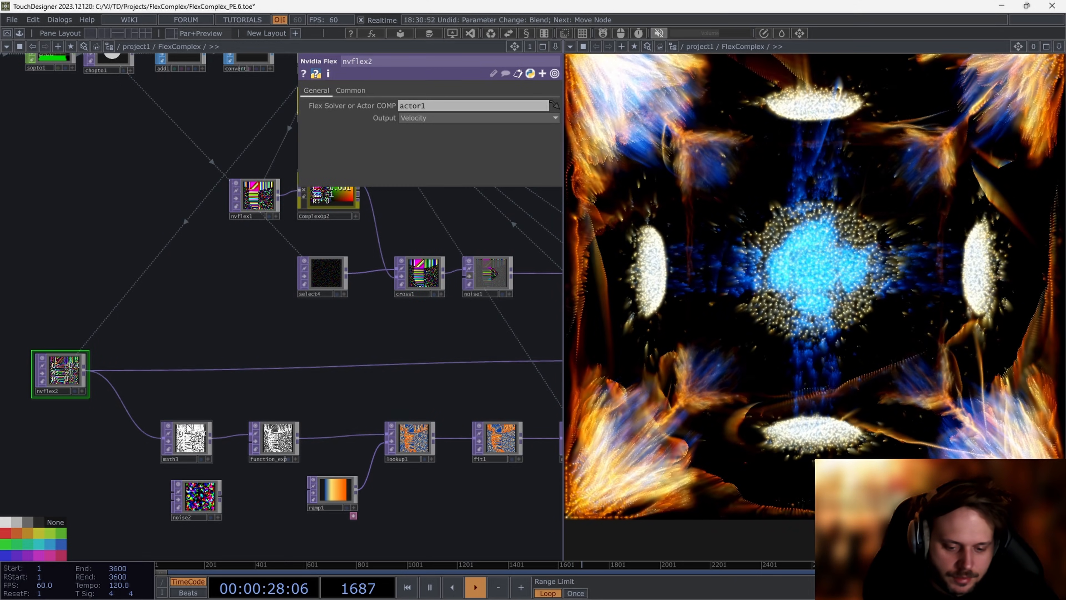
Step: Open the parameters of math3 and examine how it combines the channels coming from nvflex2
scroll(195, 447, up, 3)
click(176, 437)
scroll(201, 399, down, 2)
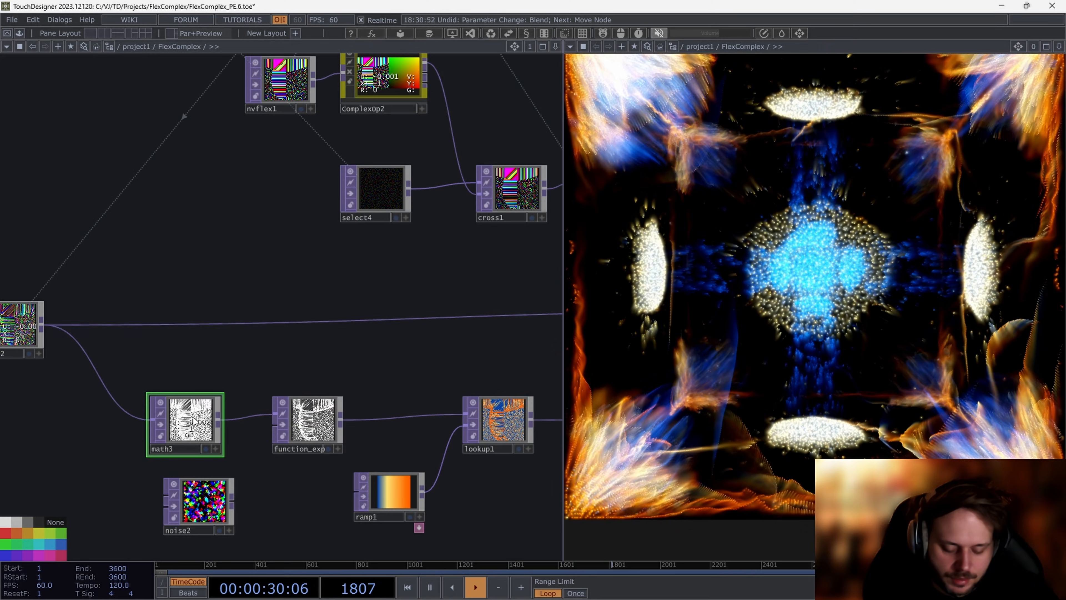
key(p)
drag(240, 334, 314, 339)
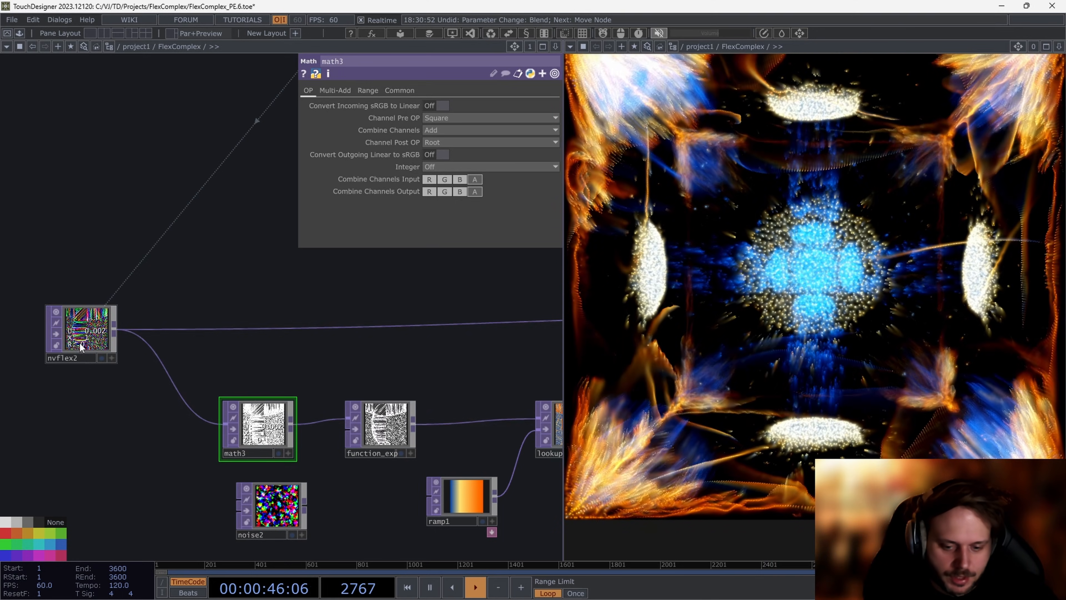
Step: Compare the nvflex2 texture with the output of math3 up close
scroll(59, 385, up, 3)
drag(97, 404, 136, 357)
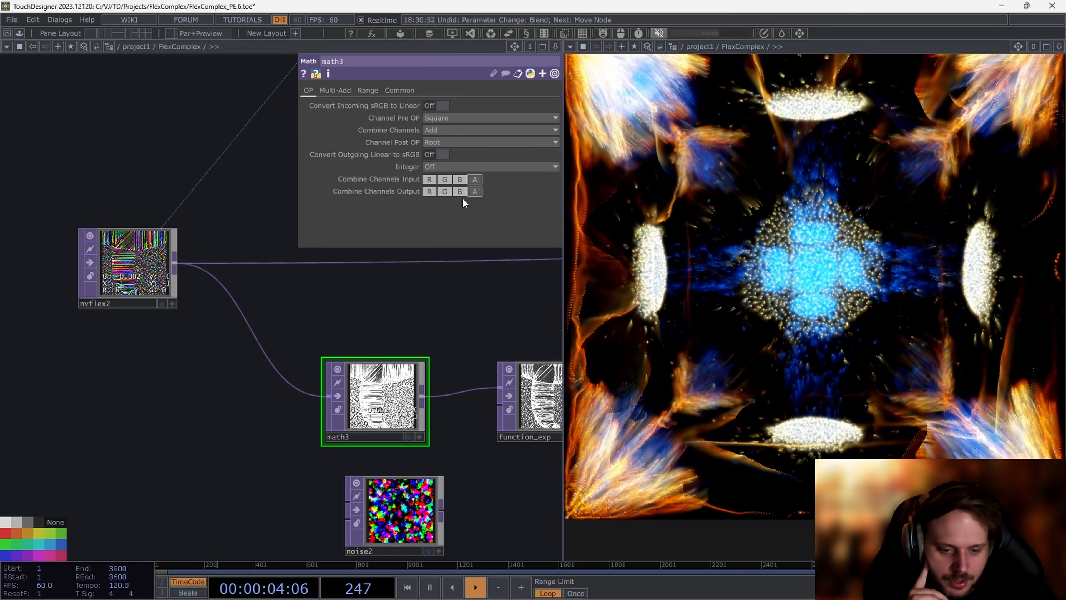
scroll(369, 413, up, 5)
scroll(342, 416, down, 5)
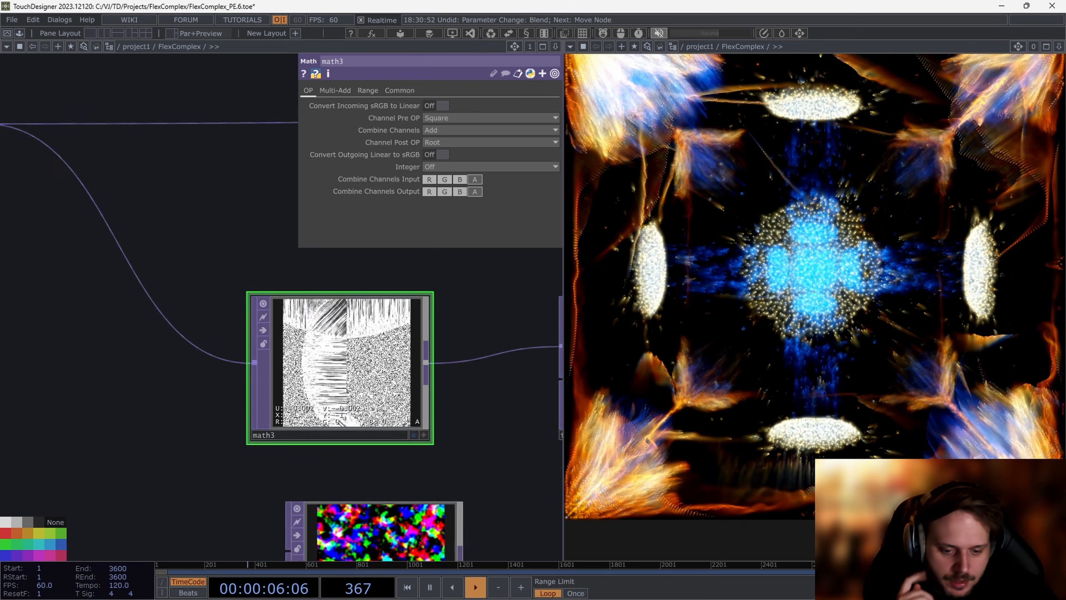
Step: Open the parameters of function_exp, try a lower Exponent Value, and undo the change
drag(433, 410, 333, 426)
click(383, 366)
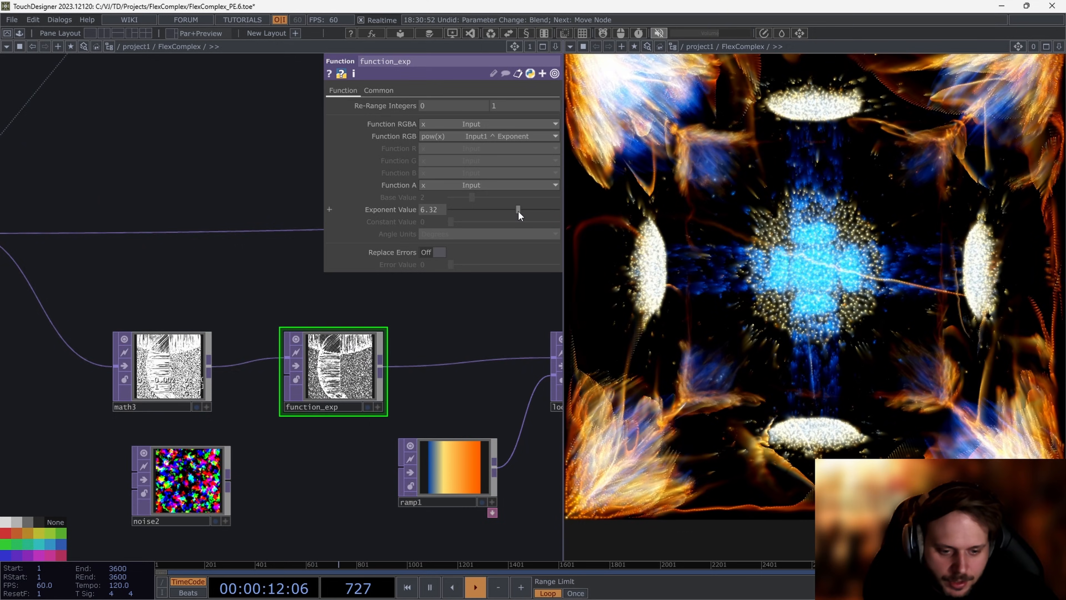
drag(518, 210, 495, 211)
key(ctrl+z)
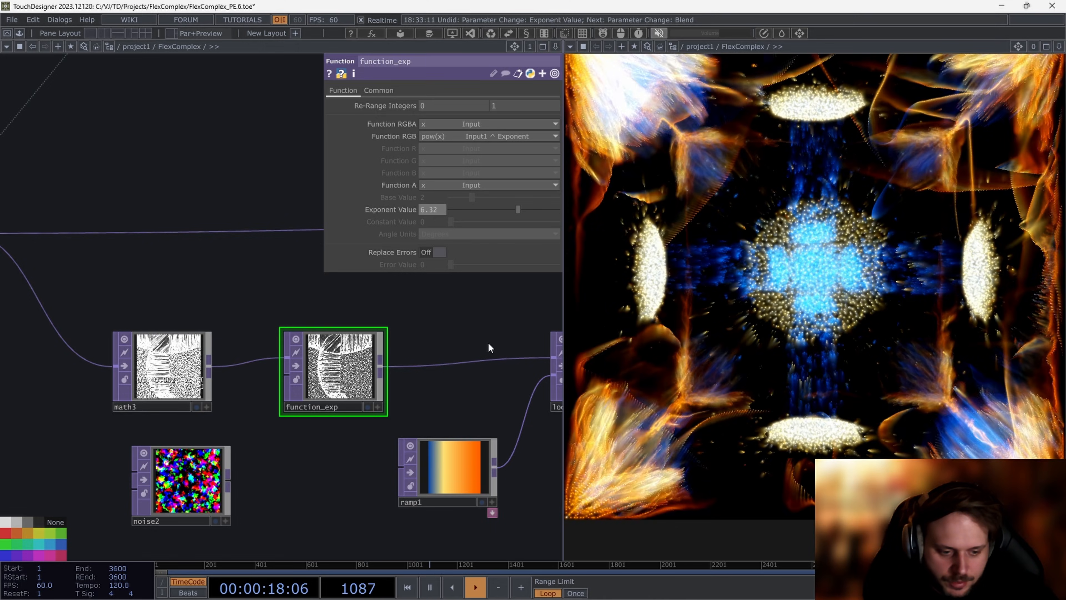
Step: Bypass function_exp to compare the colors reaching lookup1 and the particles, and re-enable it
drag(488, 342, 346, 319)
scroll(346, 319, down, 3)
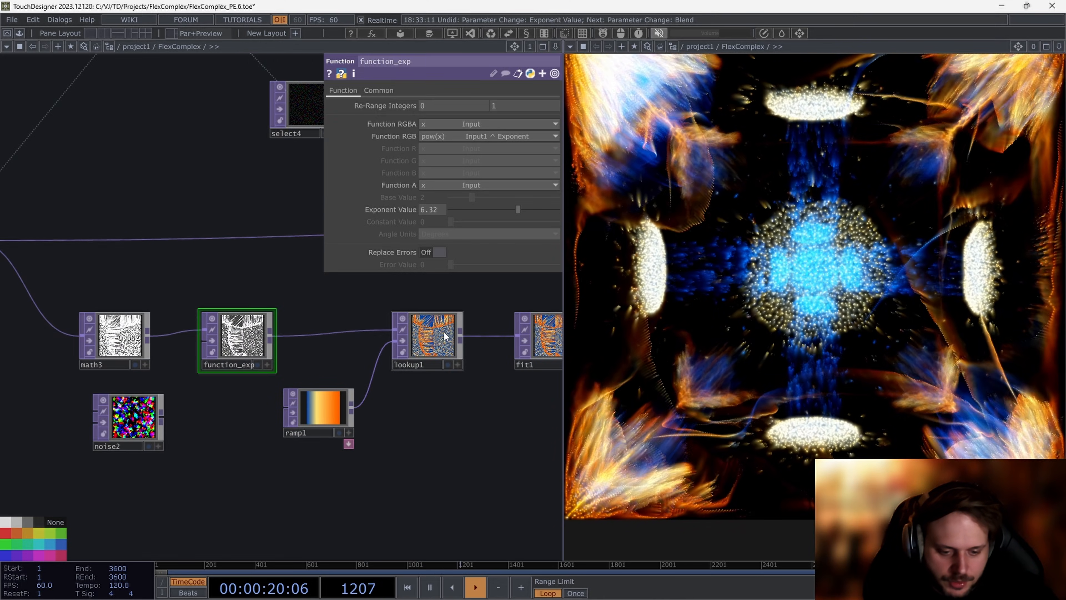
click(427, 340)
click(240, 338)
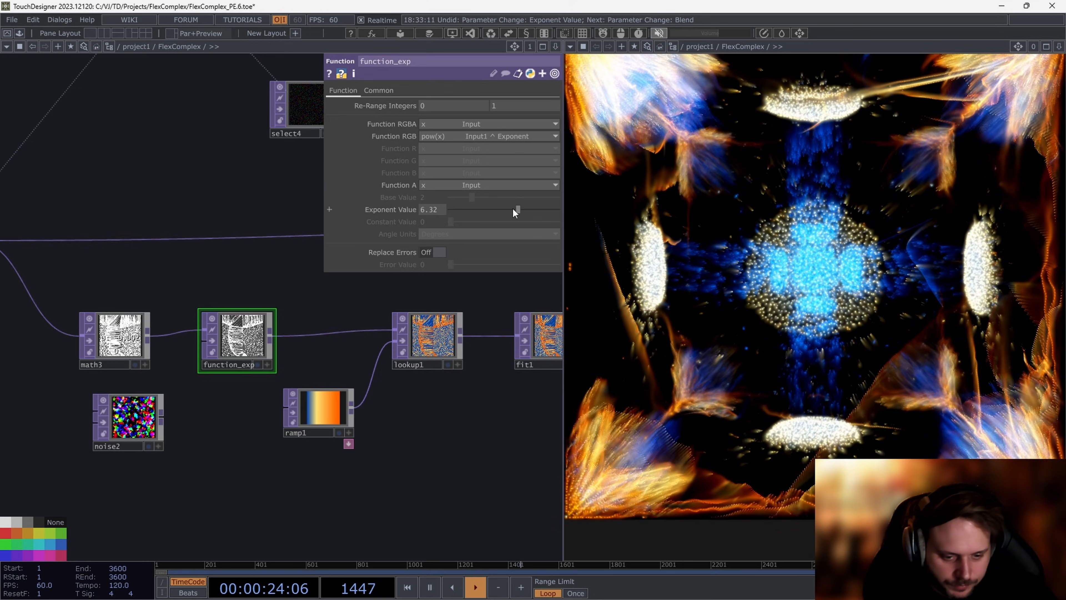
key(ctrl+b)
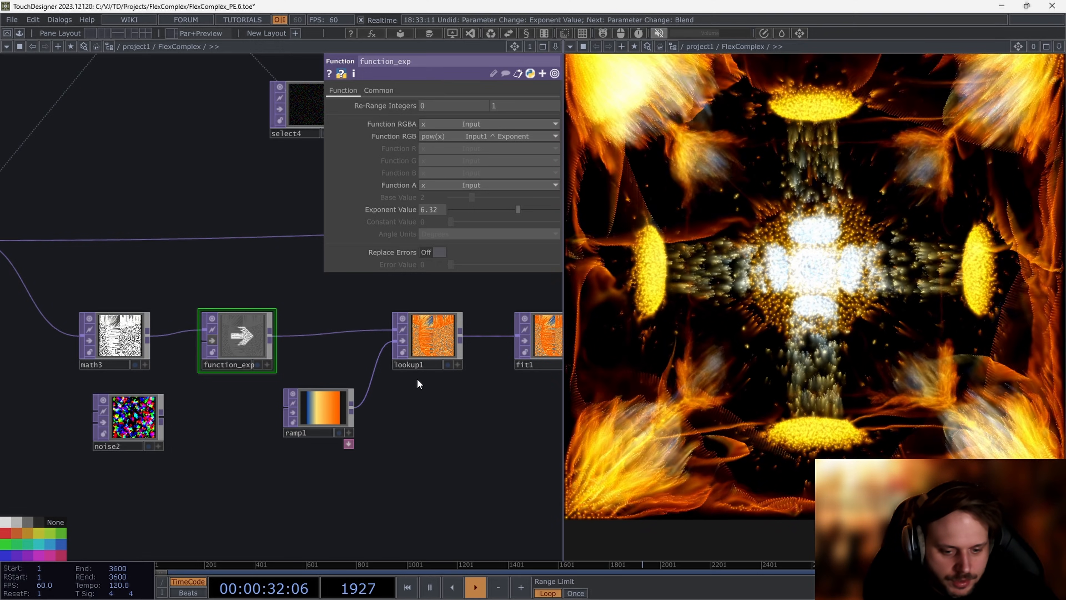
key(b)
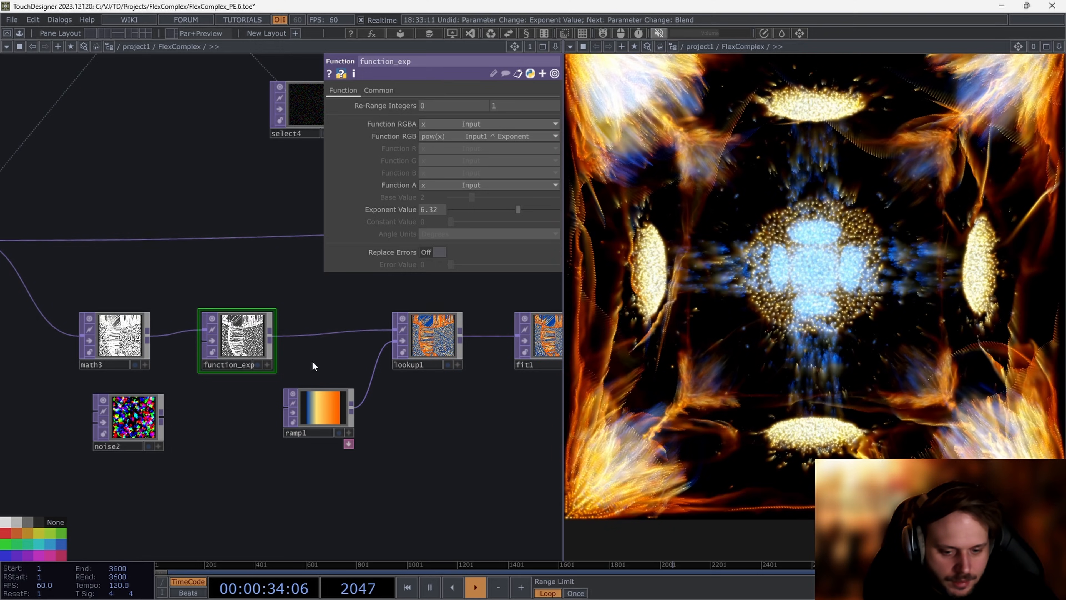
Step: Try an Exponent Value of 5.44 on function_exp, and undo the change
scroll(247, 348, up, 2)
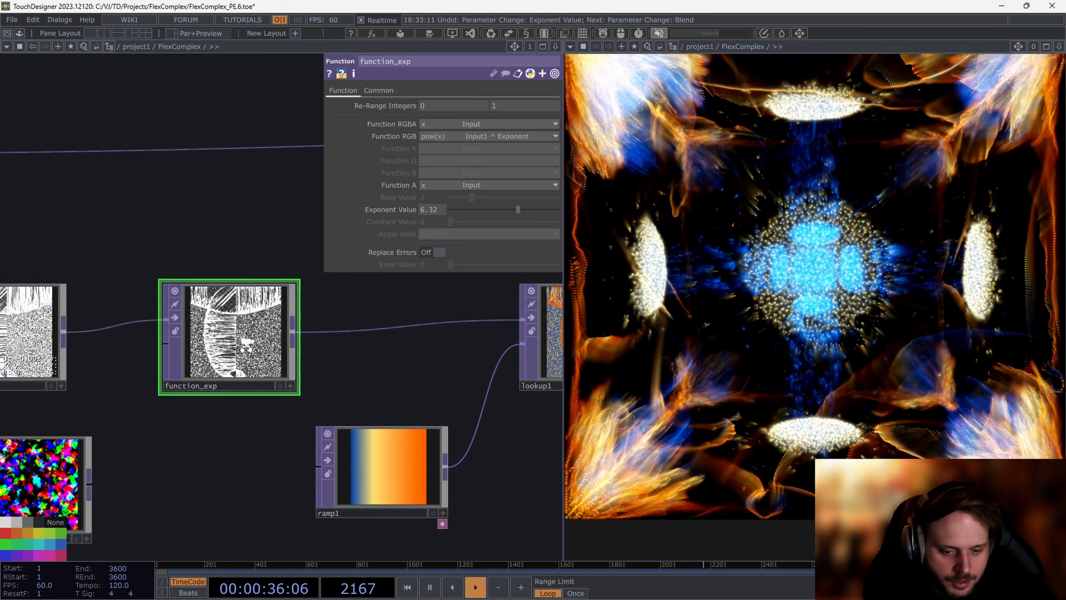
scroll(248, 349, down, 2)
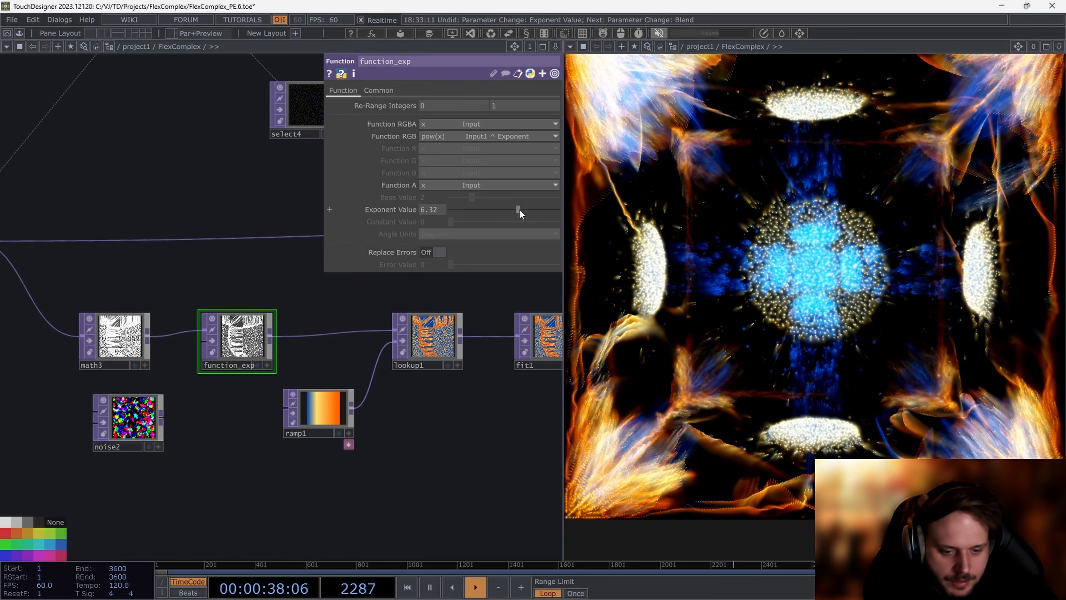
mouse_move(519, 208)
mouse_down()
mouse_move(481, 210)
mouse_move(509, 214)
mouse_up()
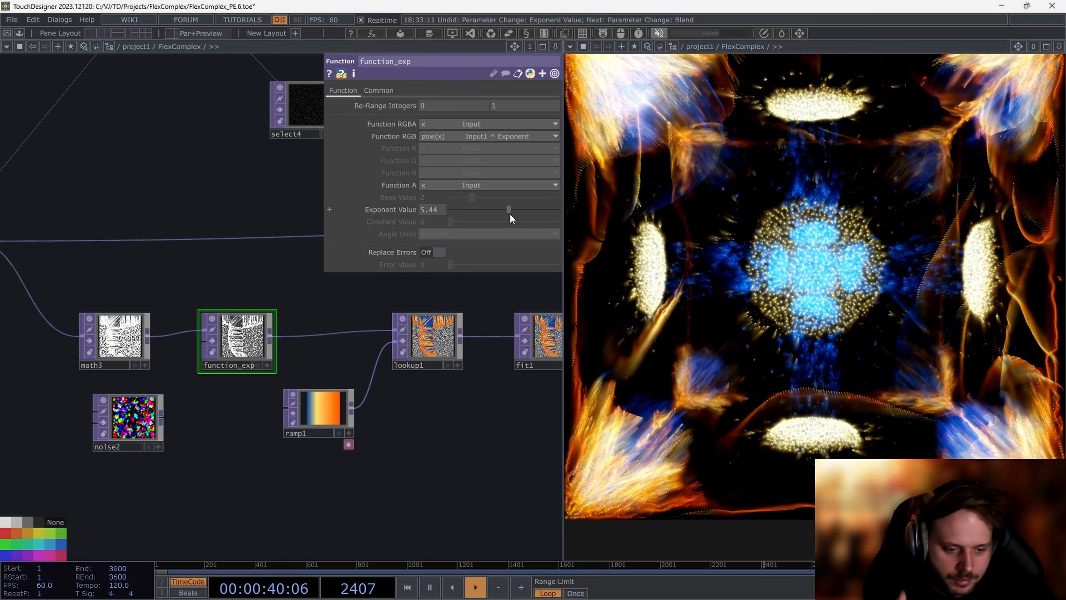
key(ctrl+z)
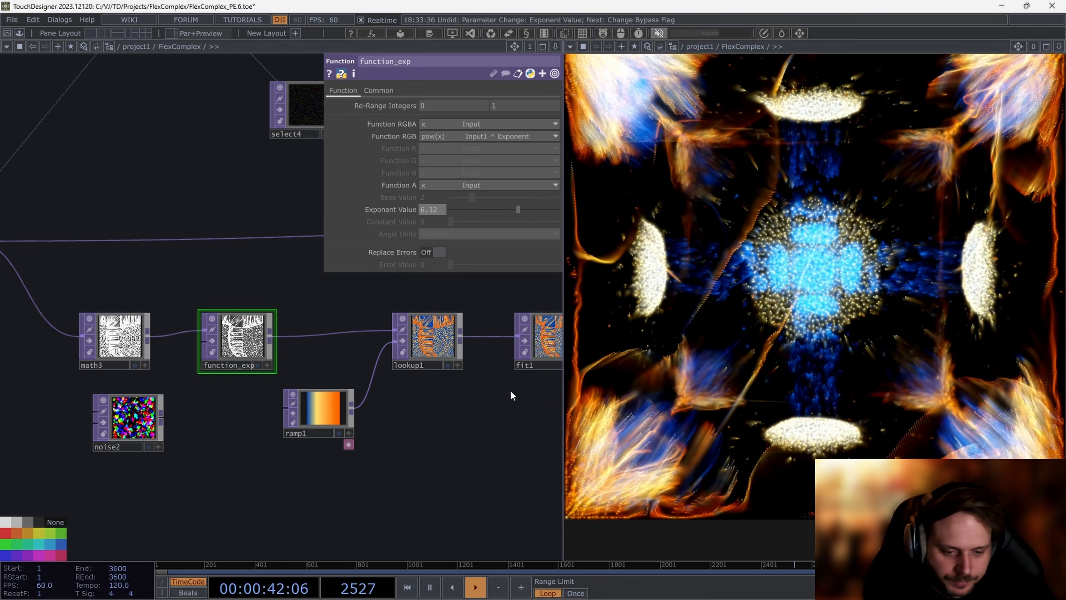
Step: Open the Instance 2 parameters of actor1 and trace its Color OP to null4 at the end of the color chain
scroll(209, 468, down, 4)
scroll(235, 466, up, 2)
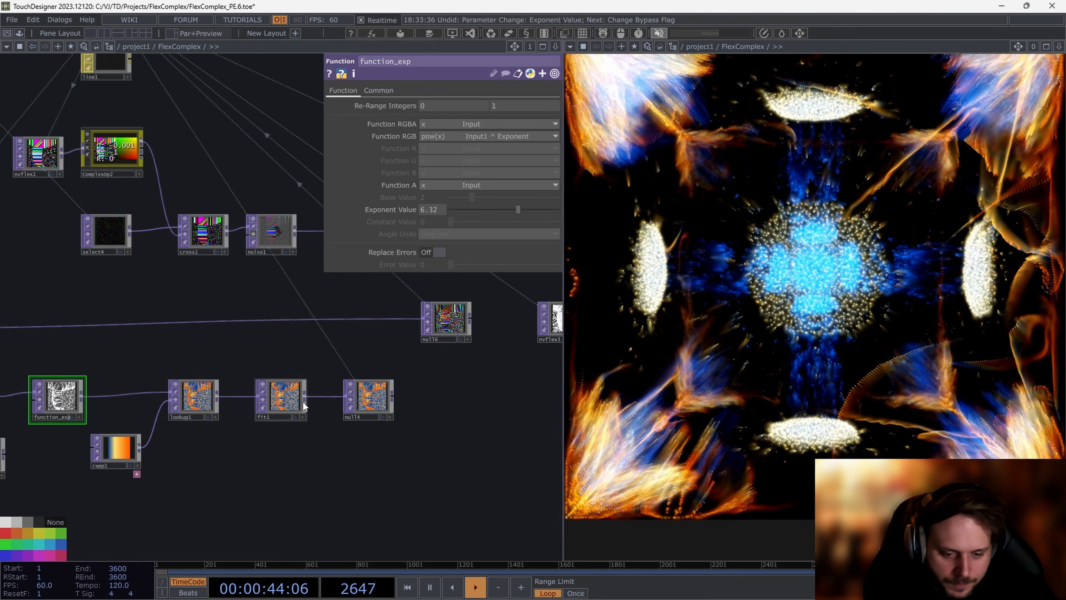
scroll(303, 401, down, 4)
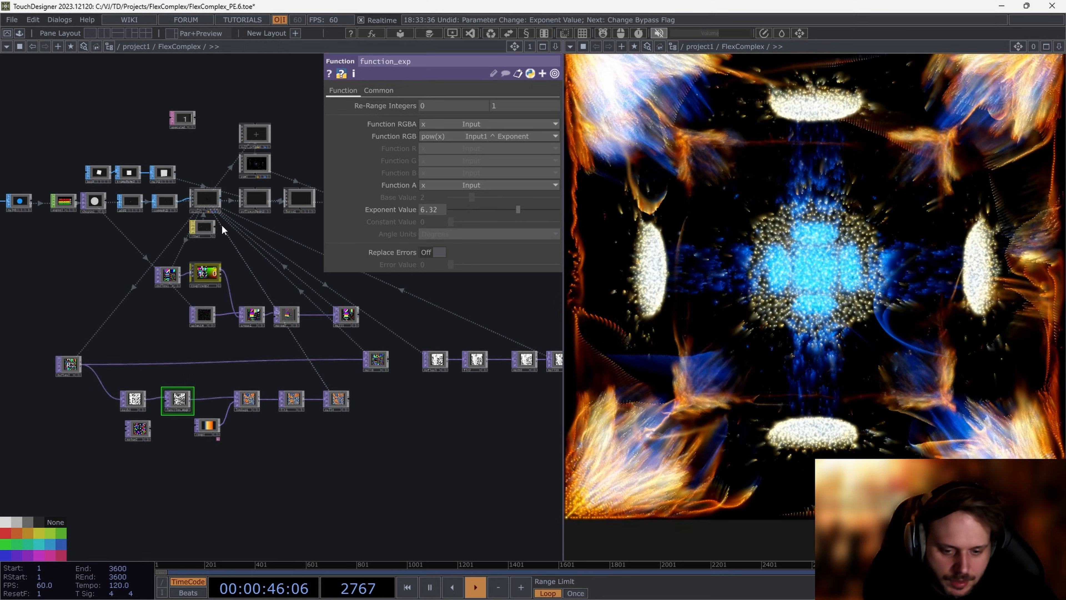
click(205, 195)
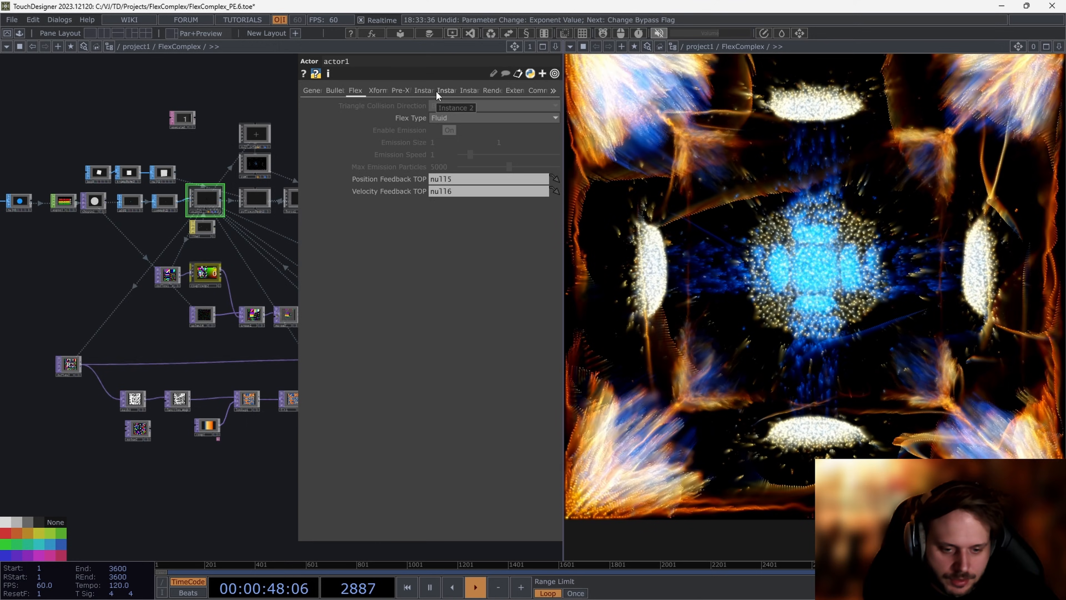
click(445, 91)
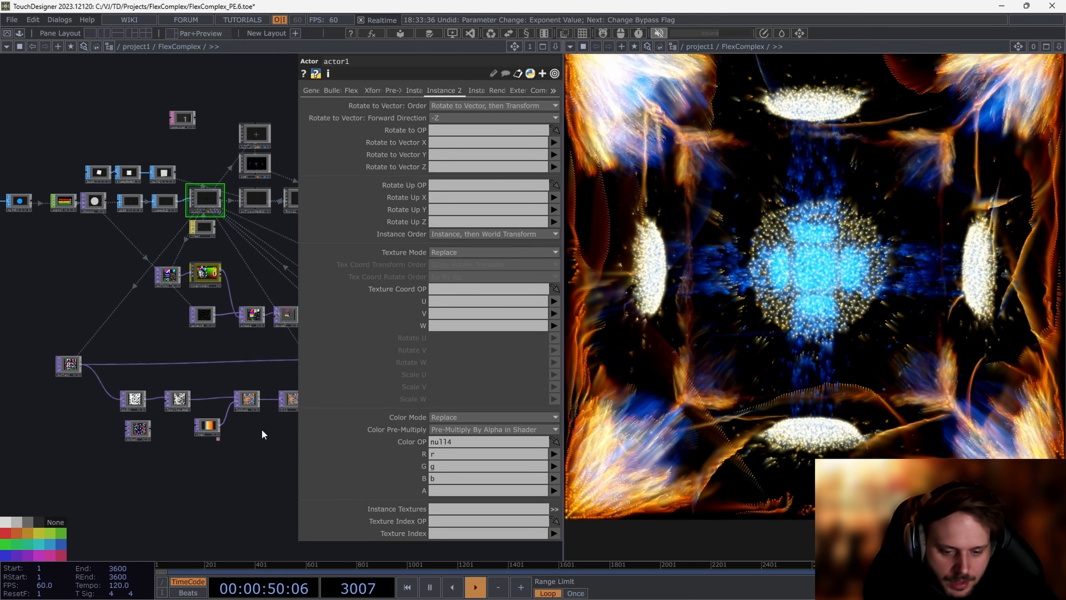
drag(261, 433, 108, 421)
scroll(180, 389, up, 8)
scroll(180, 391, down, 10)
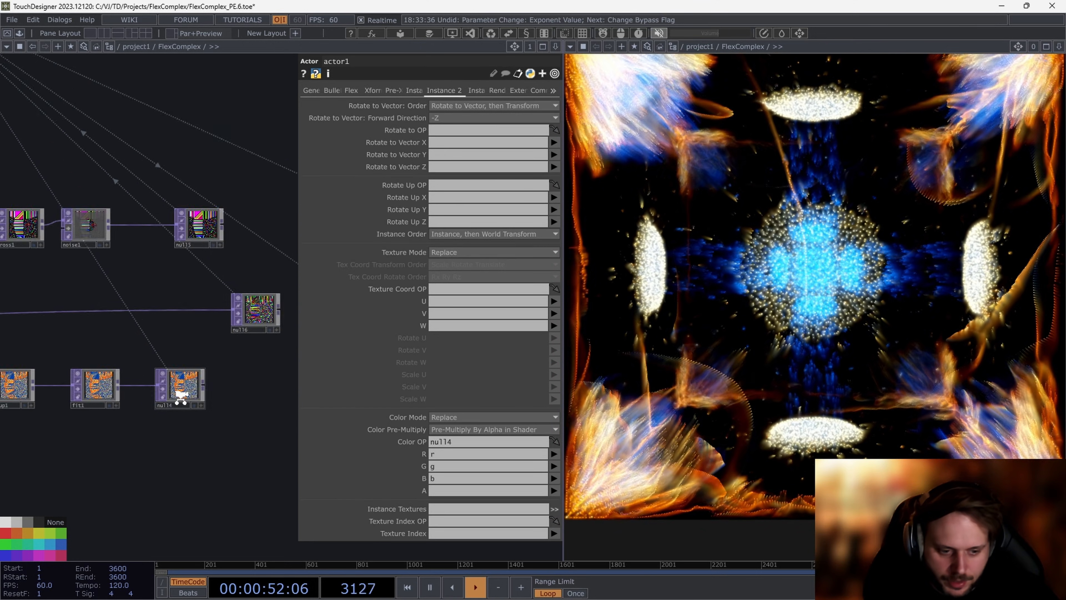
Step: Examine the post-processing chain after render1, including the feedback loop of feedback1, blur2, level1 and comp1
drag(148, 439, 254, 441)
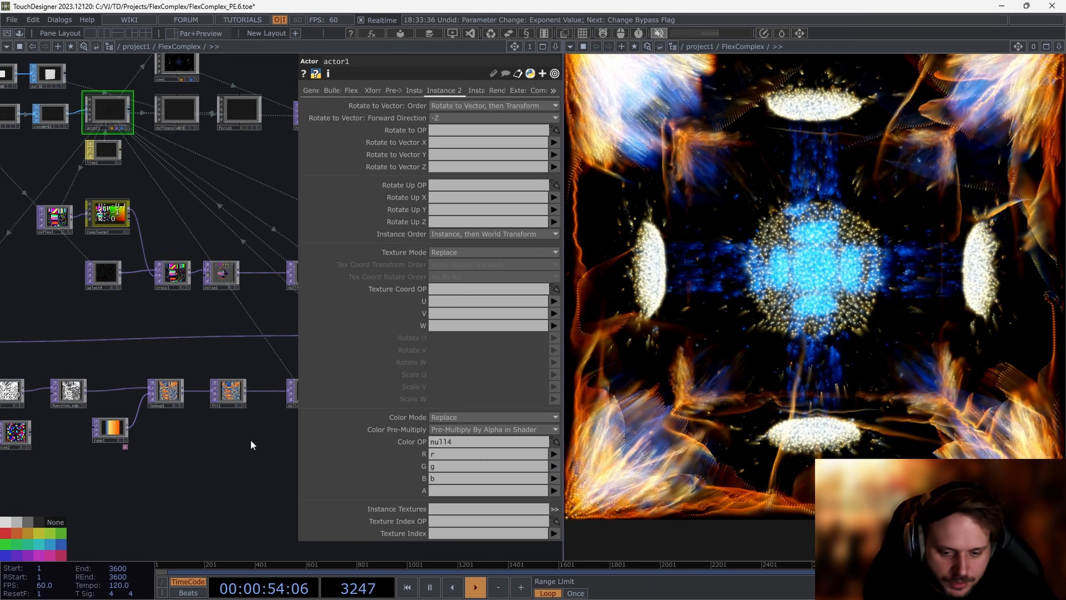
drag(190, 473, 290, 399)
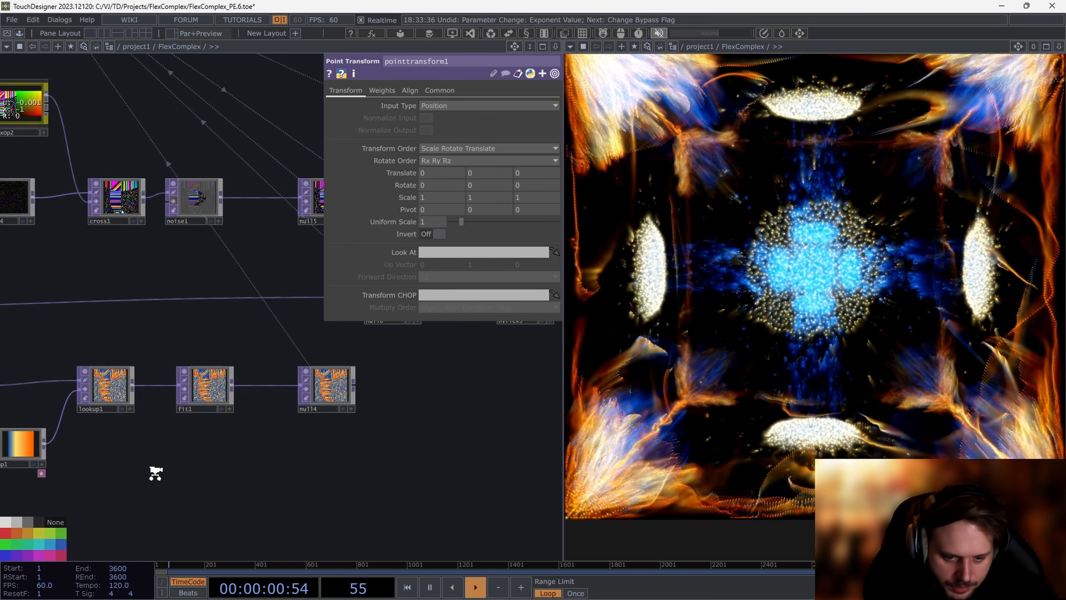
scroll(207, 447, down, 5)
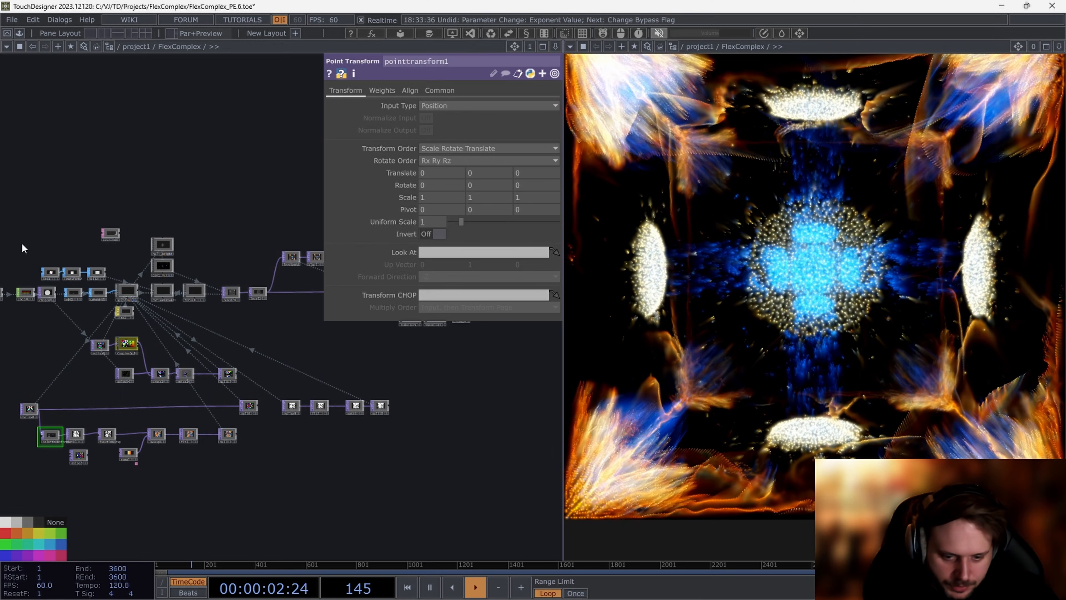
drag(282, 347, 223, 448)
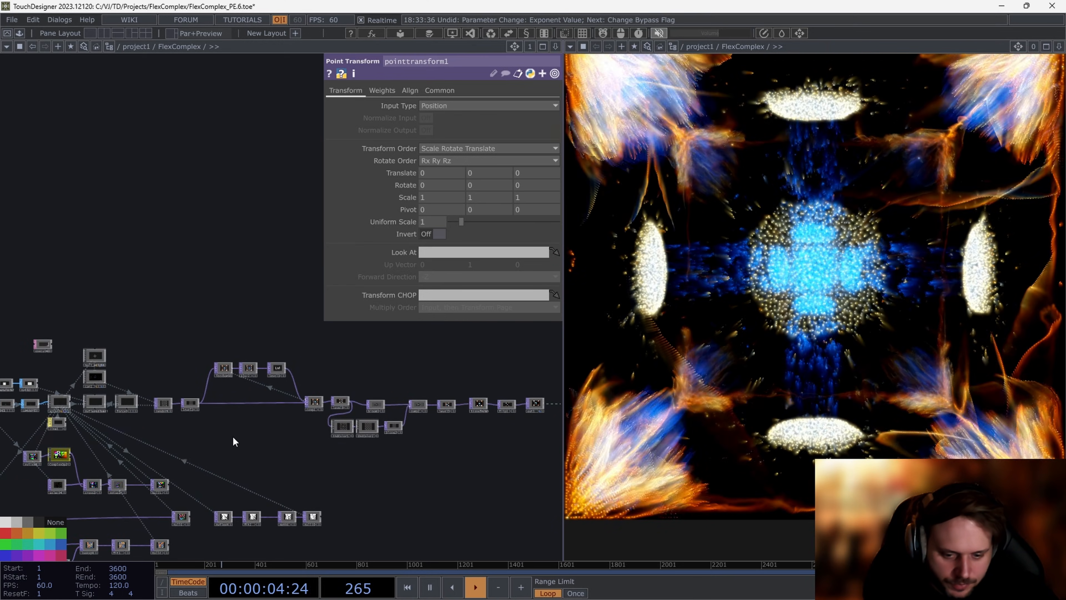
scroll(276, 372, up, 1)
scroll(272, 378, up, 4)
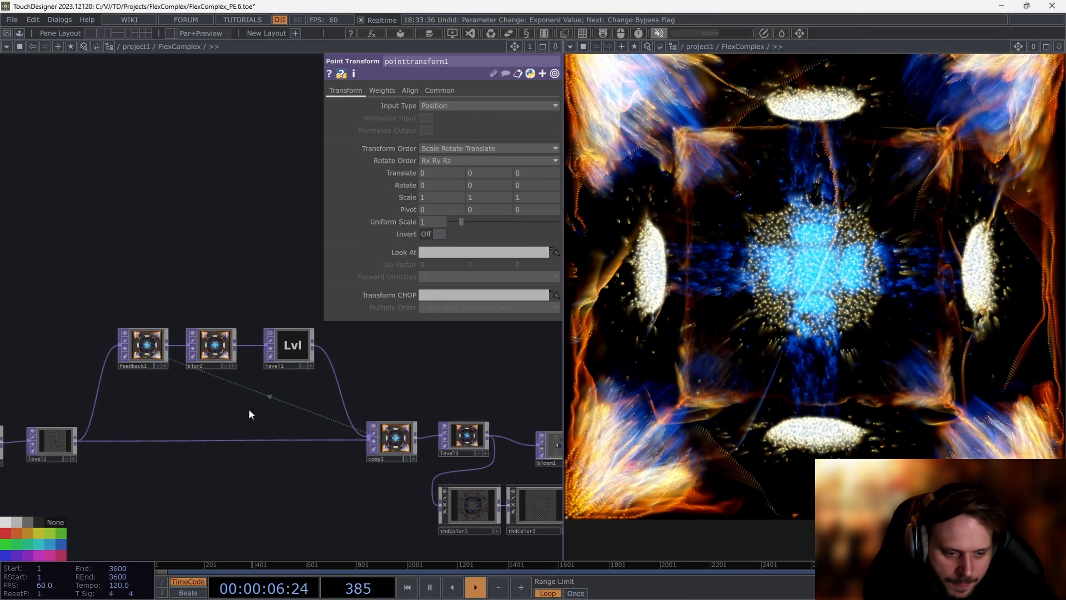
scroll(248, 408, down, 2)
drag(271, 427, 318, 430)
scroll(134, 472, up, 3)
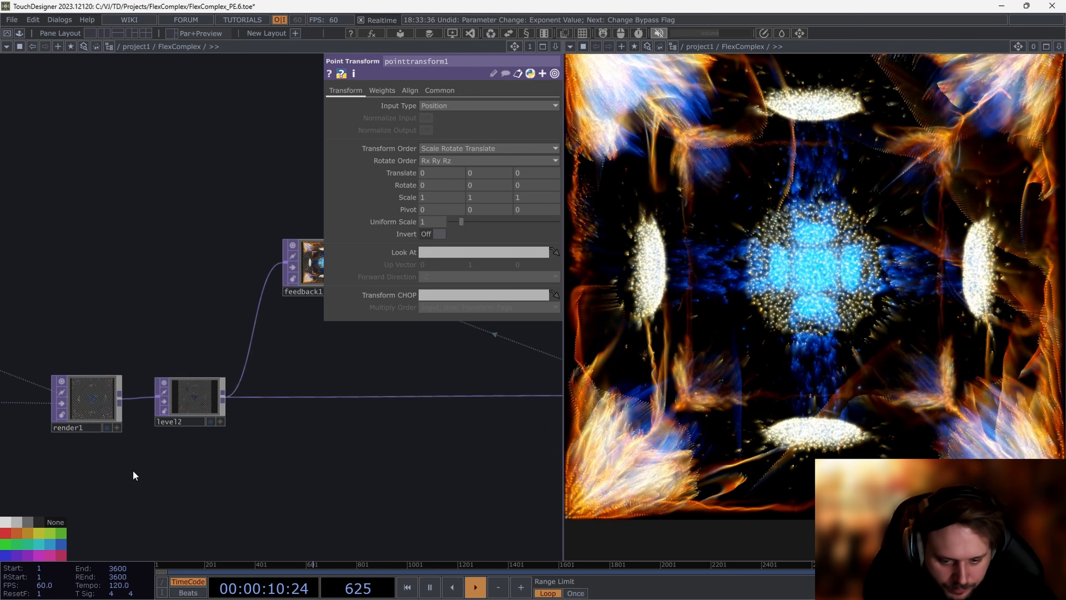
Step: Open the parameters of render1 and level2 in turn, and check the operator info of level2
drag(133, 474, 162, 461)
scroll(222, 389, up, 2)
click(223, 389)
scroll(162, 461, down, 2)
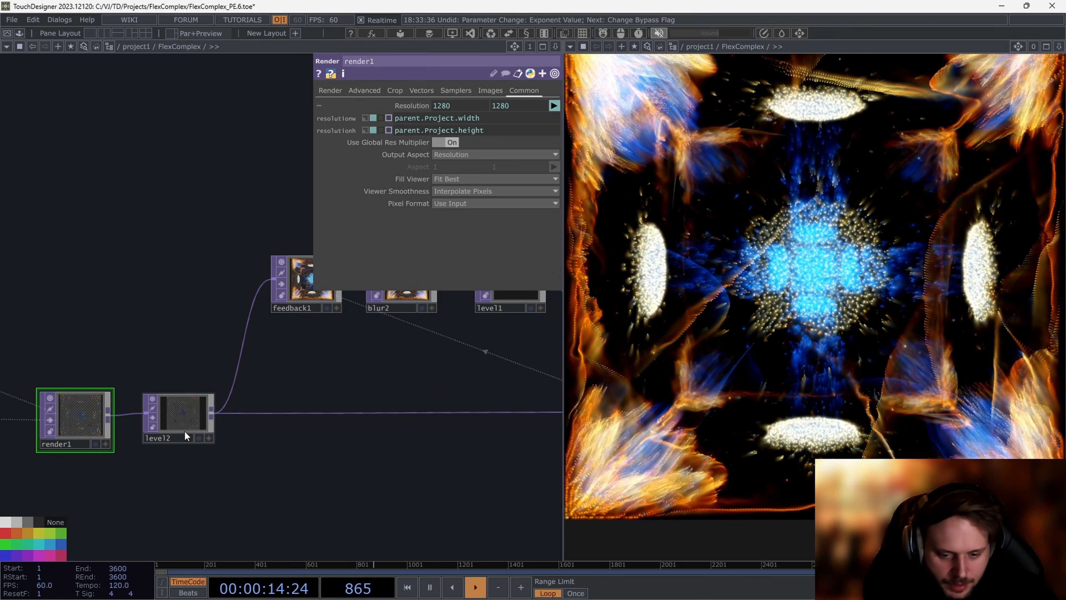
click(179, 423)
middle_click(180, 422)
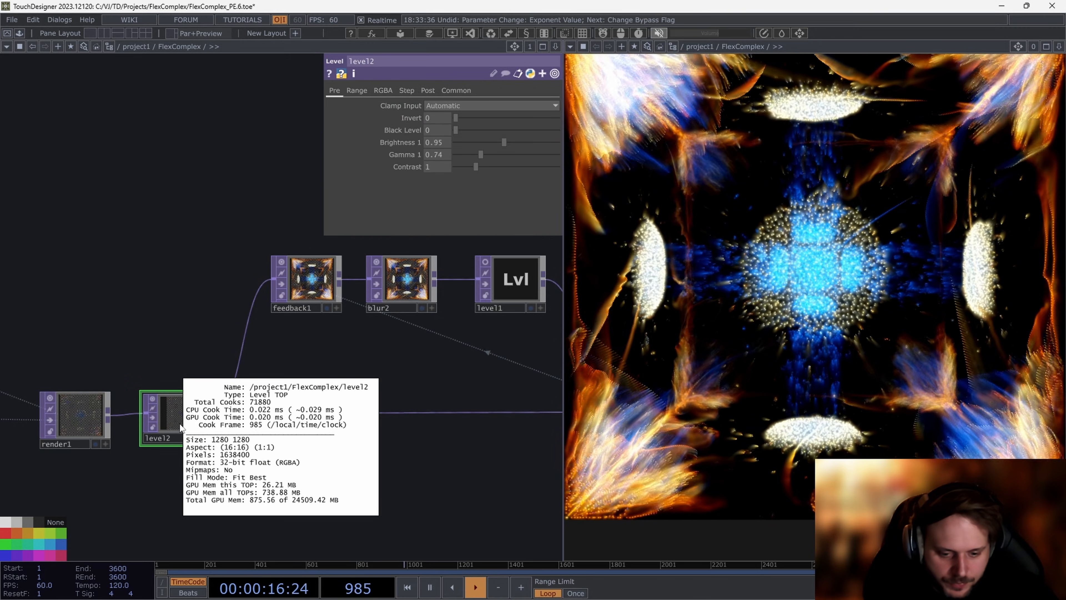
middle_click(179, 422)
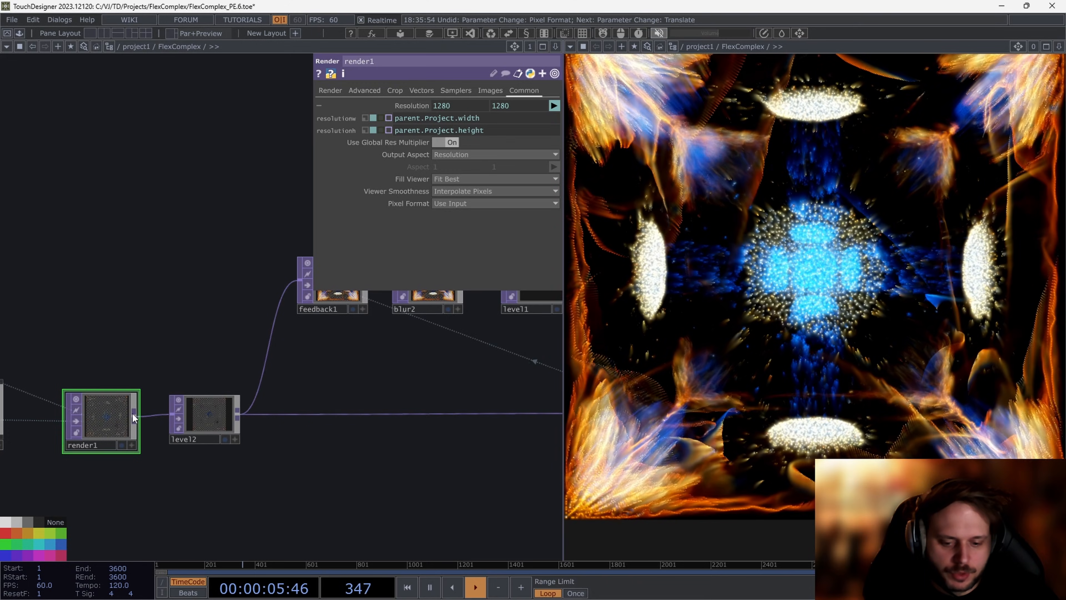
Step: Review the Pre and Common parameters of level2, including its Pixel Format options
click(213, 416)
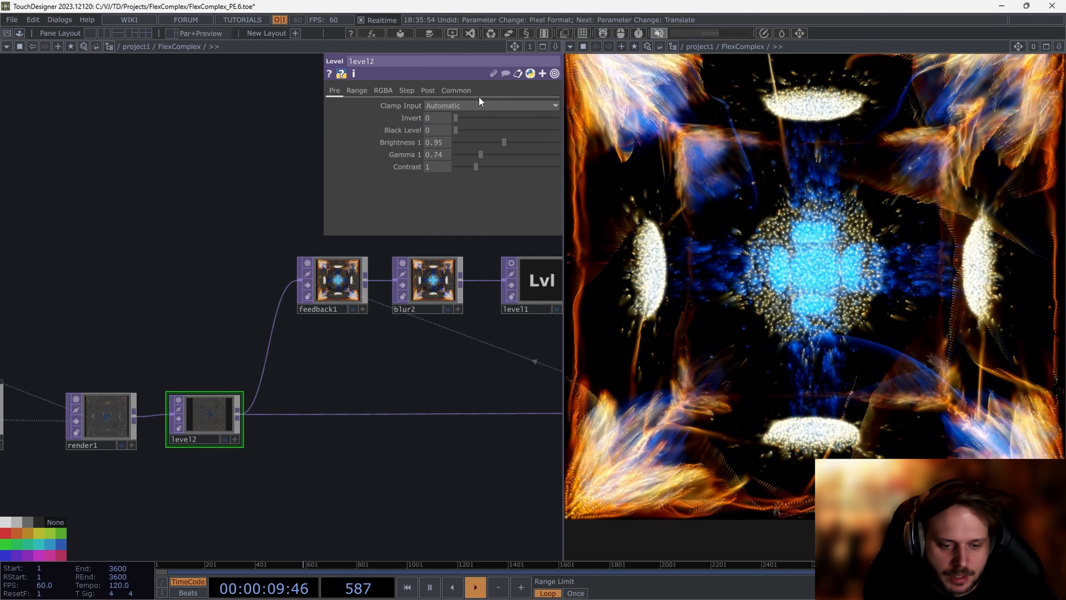
click(460, 90)
click(335, 91)
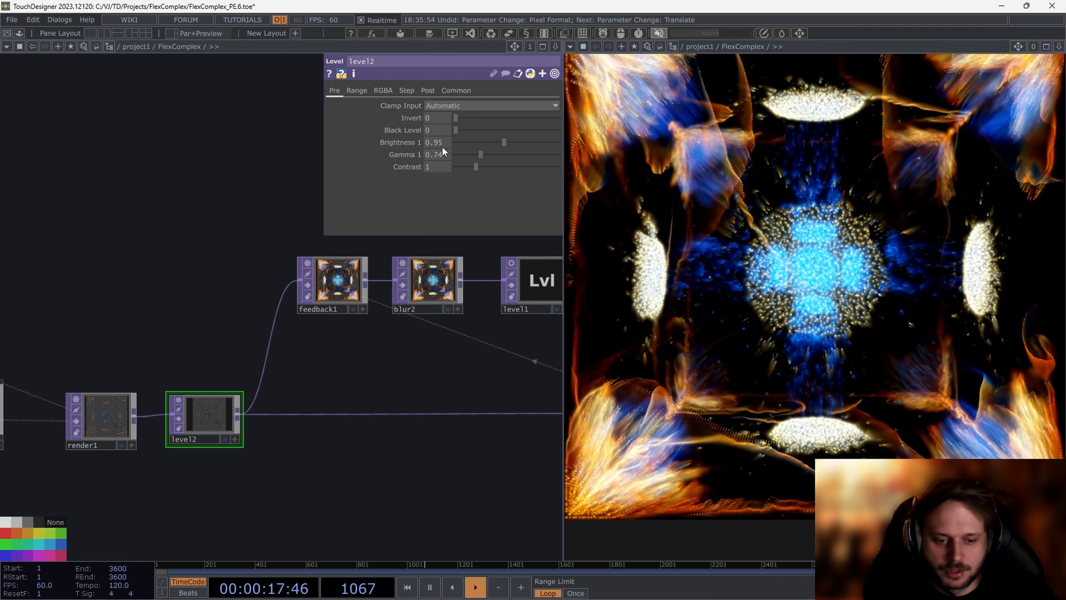
click(465, 95)
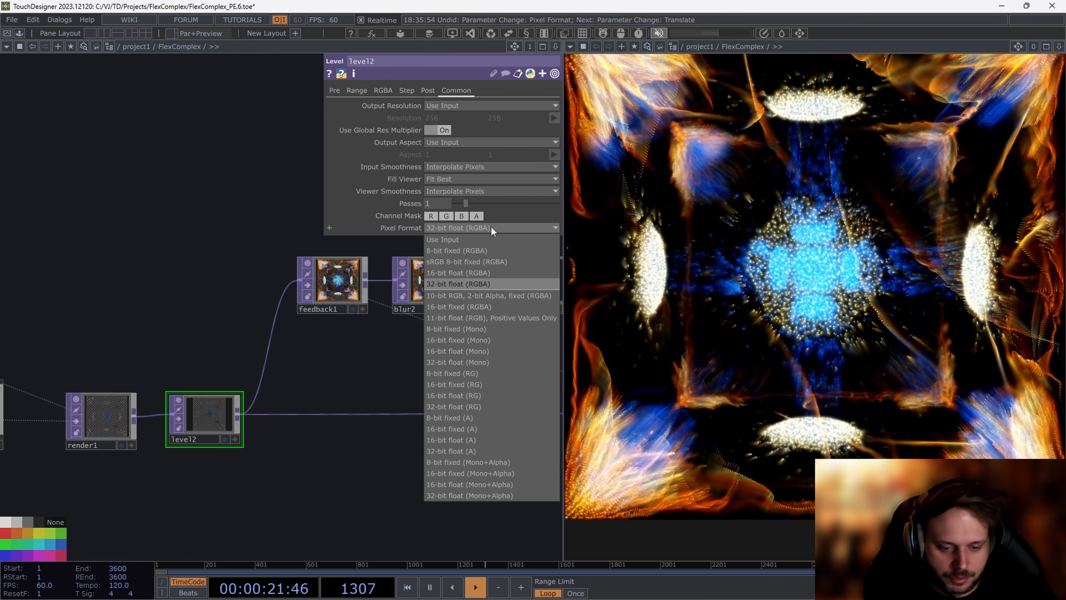
click(491, 227)
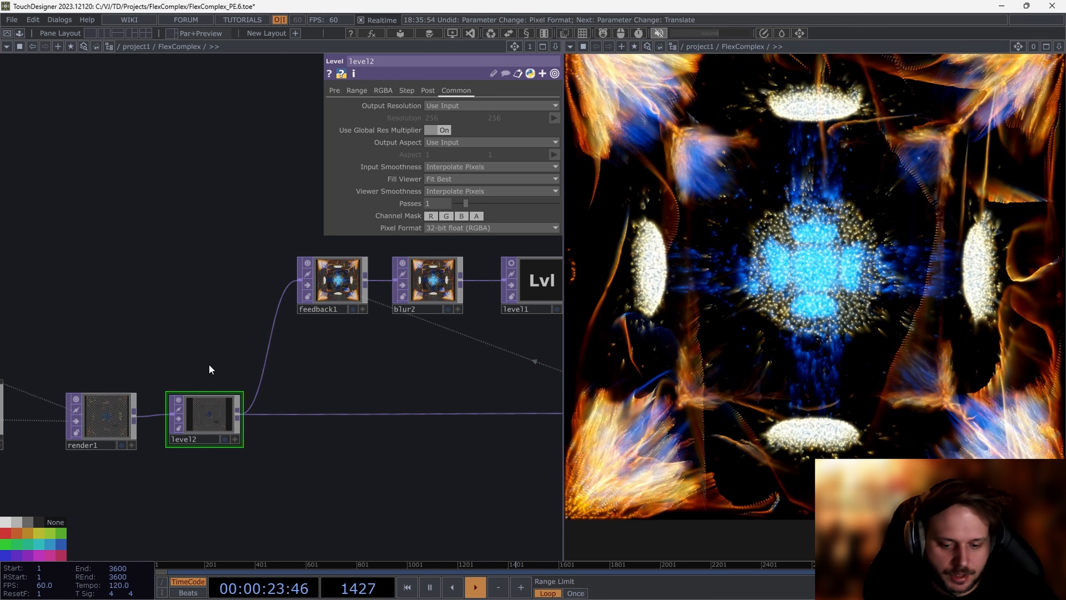
Step: Set the Pixel Format of render1 to 32-bit float (RGBA) and check its operator info
click(106, 426)
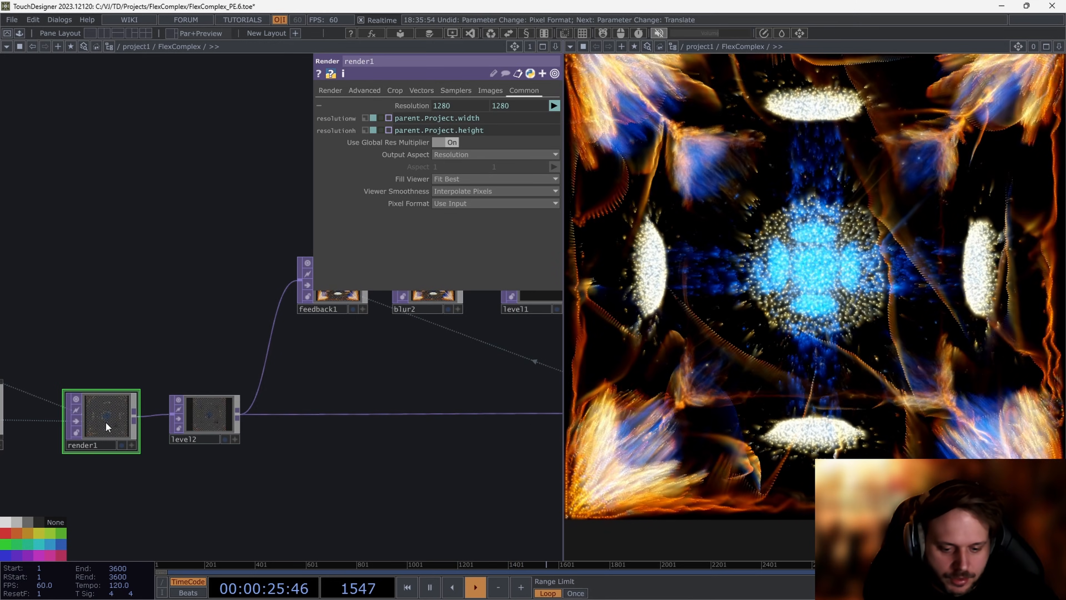
middle_click(106, 426)
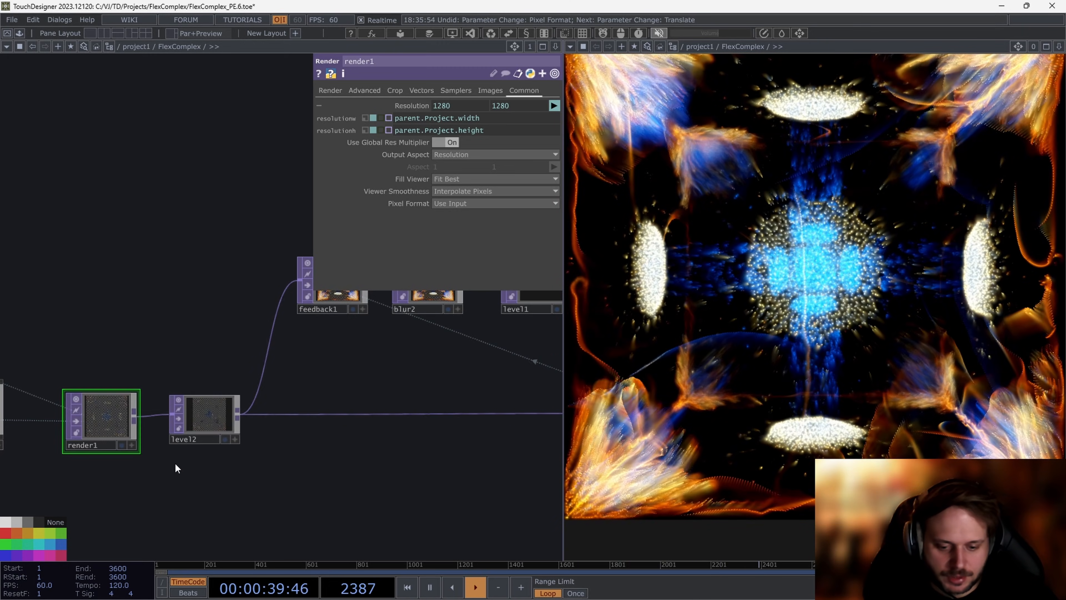
middle_click(116, 415)
click(466, 204)
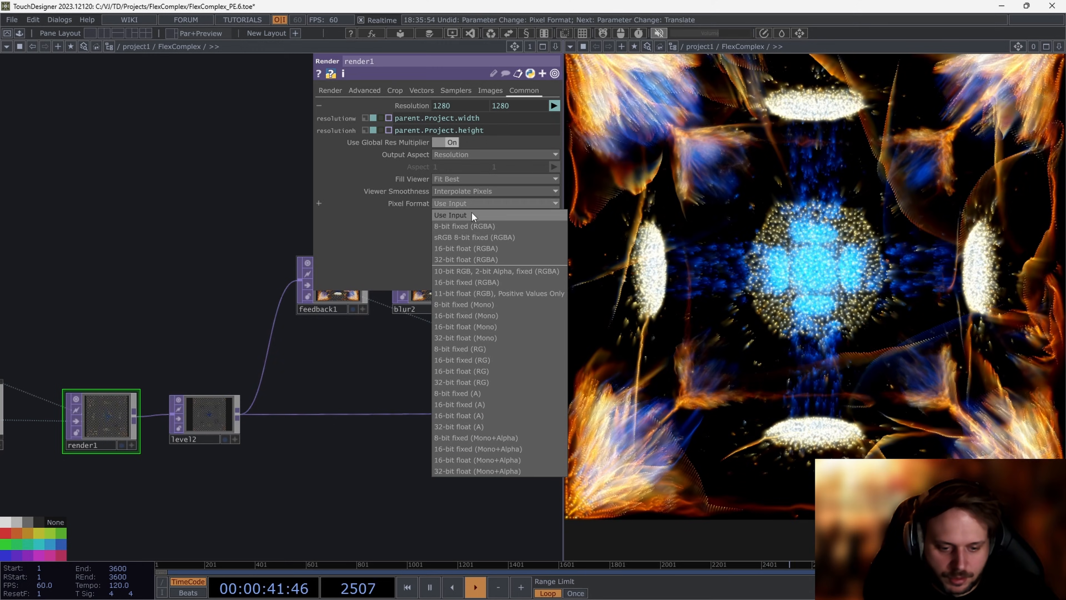
click(480, 260)
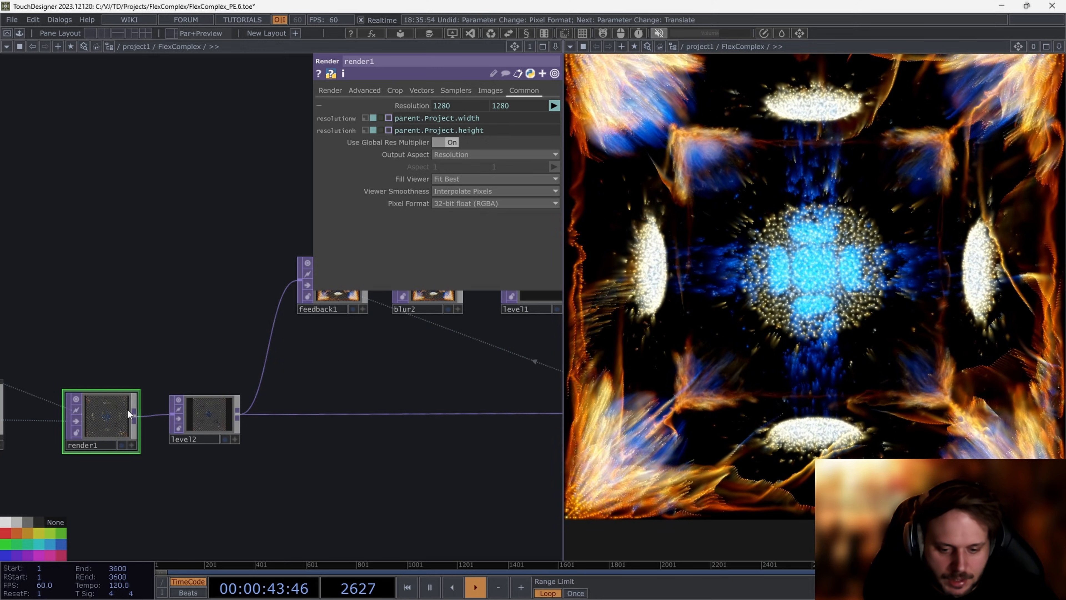
middle_click(128, 414)
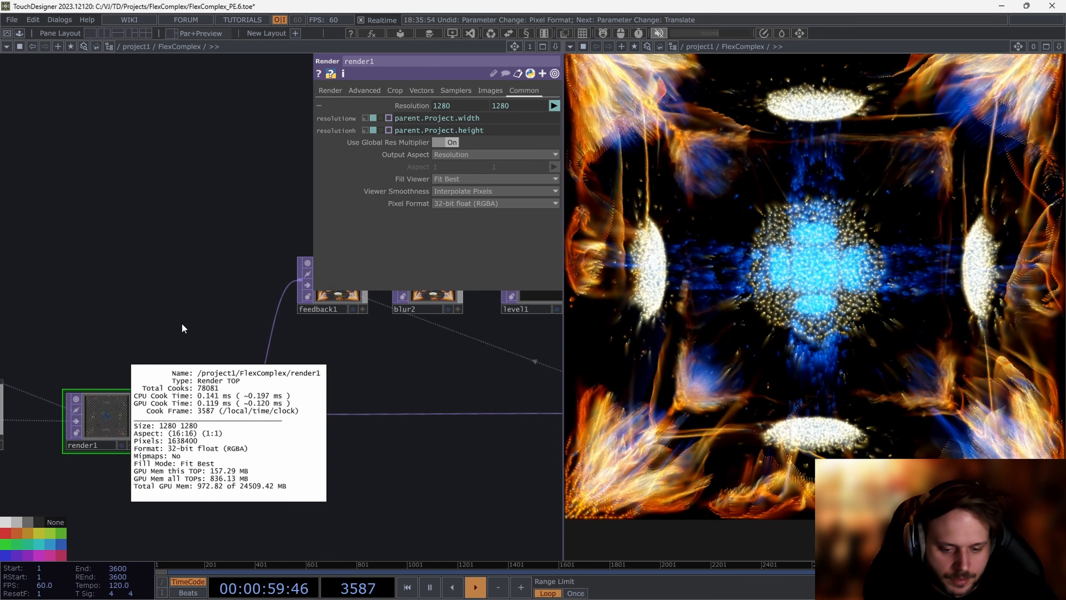
Step: Undo and redo the Pixel Format change on render1, comparing its operator info each time, and check level2's info
key(ctrl+z)
middle_click(124, 408)
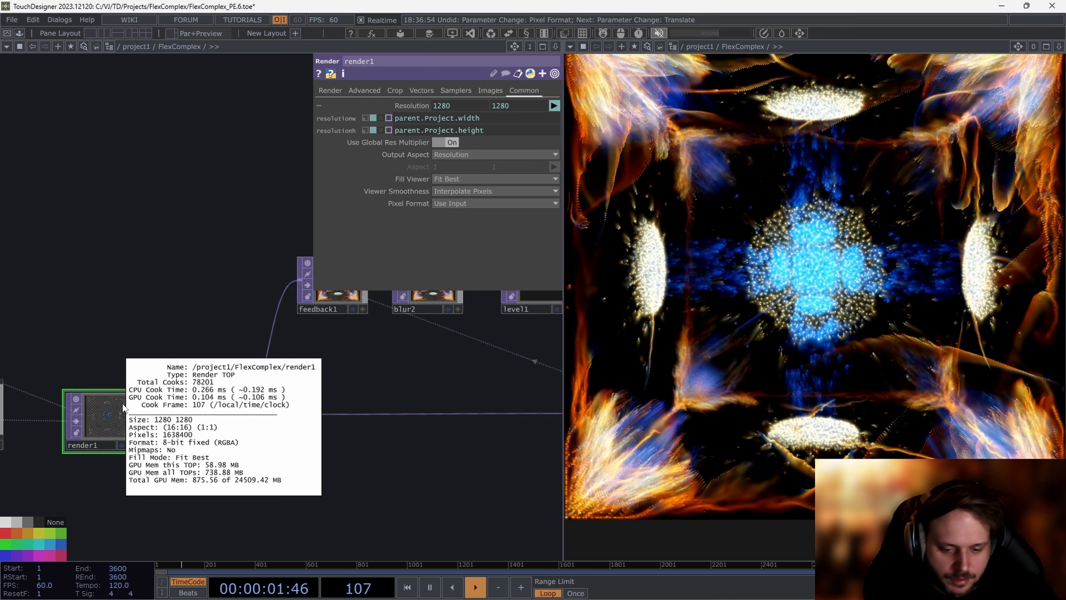
key(ctrl+y)
middle_click(119, 414)
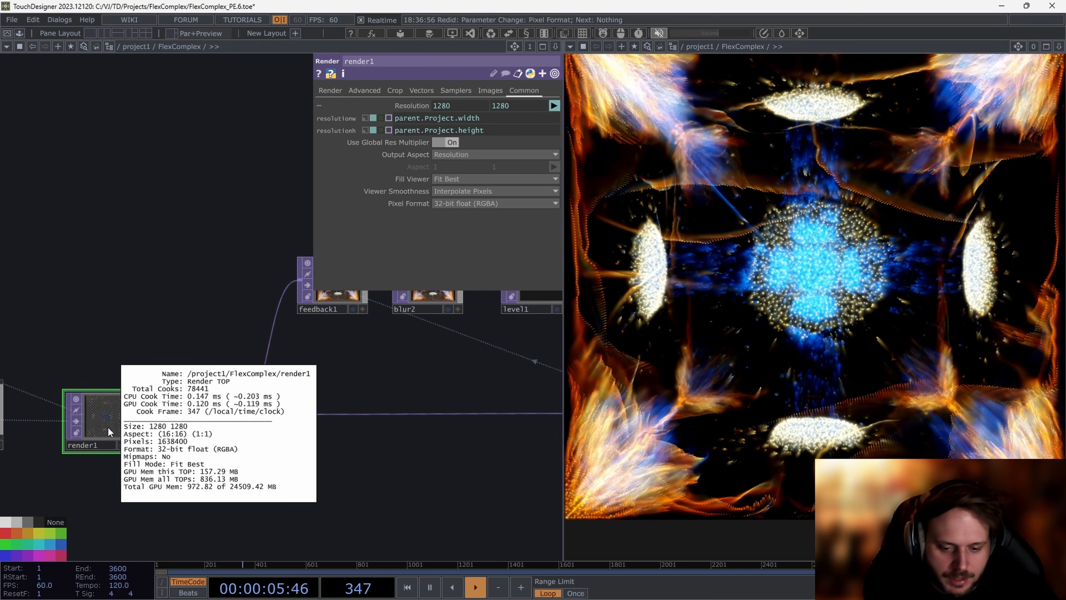
middle_click(199, 426)
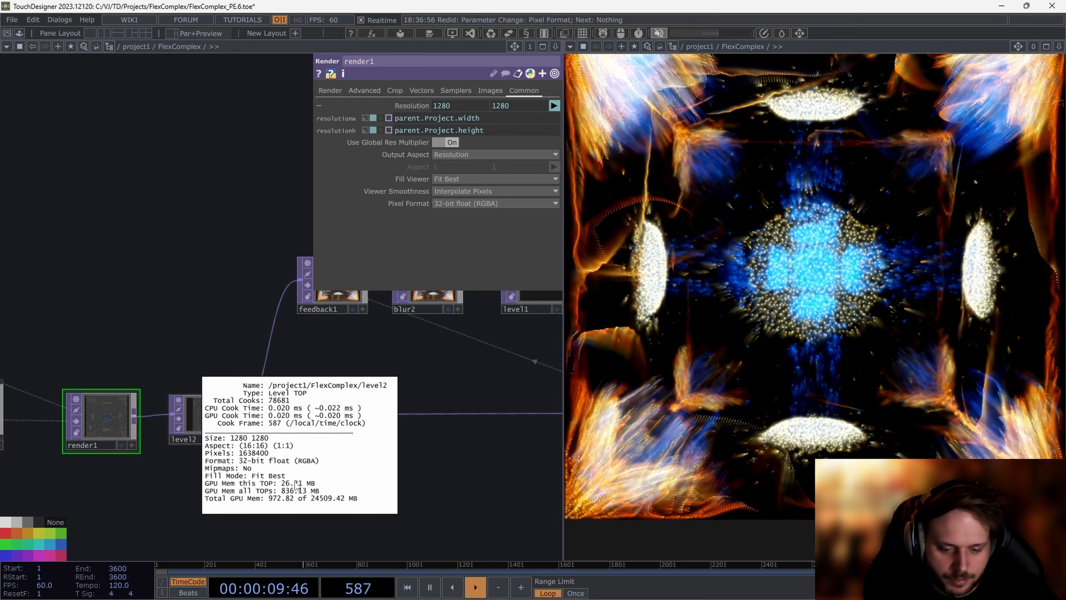
Step: Try level2's Pixel Format as Use Input, check its operator info, and undo the change
click(201, 427)
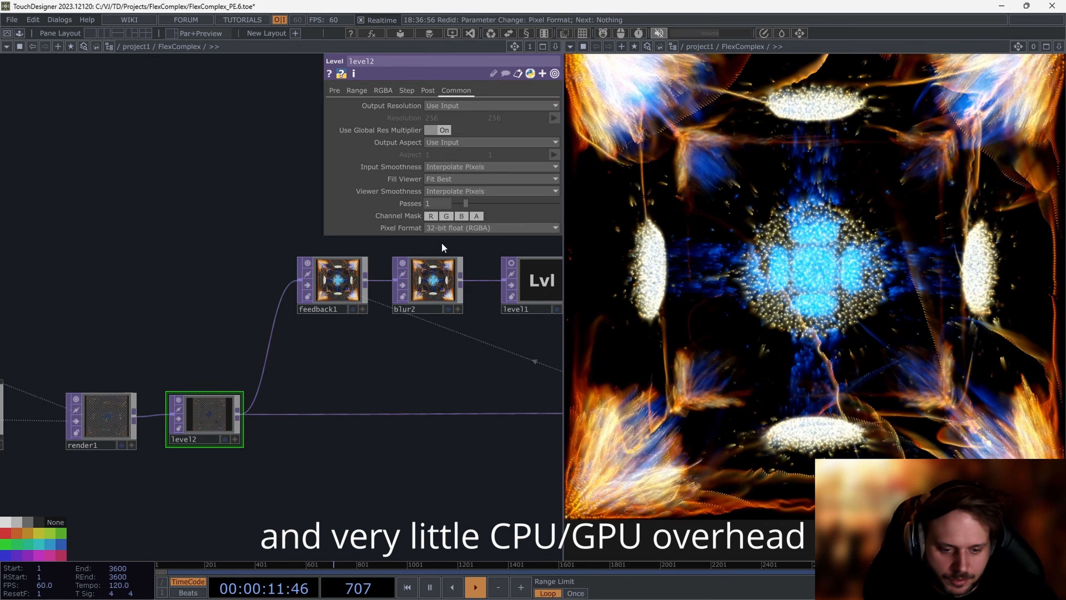
click(449, 227)
click(450, 239)
middle_click(204, 420)
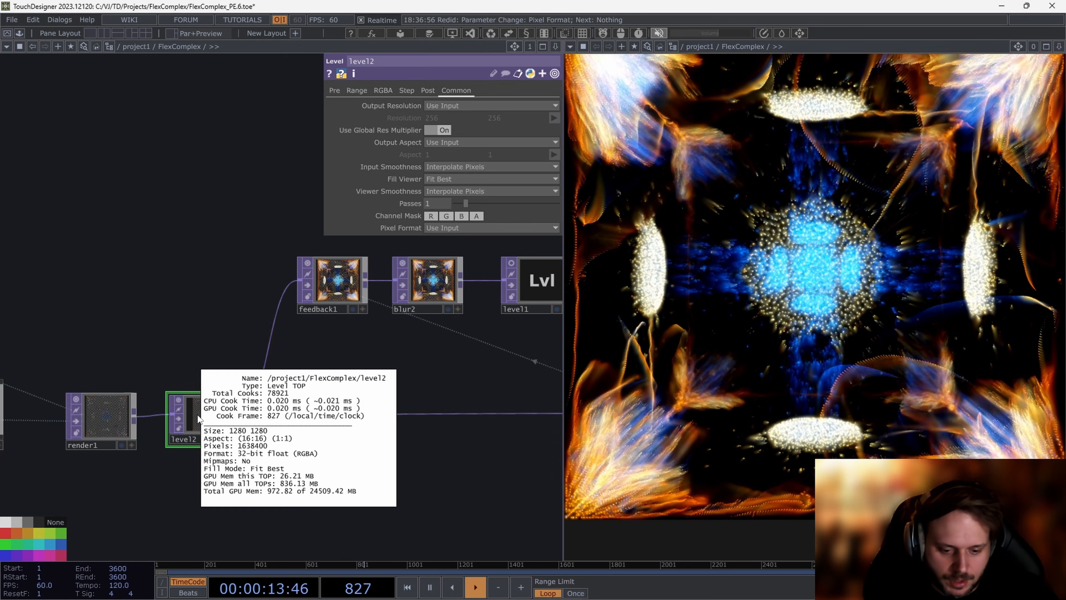
key(ctrl+z)
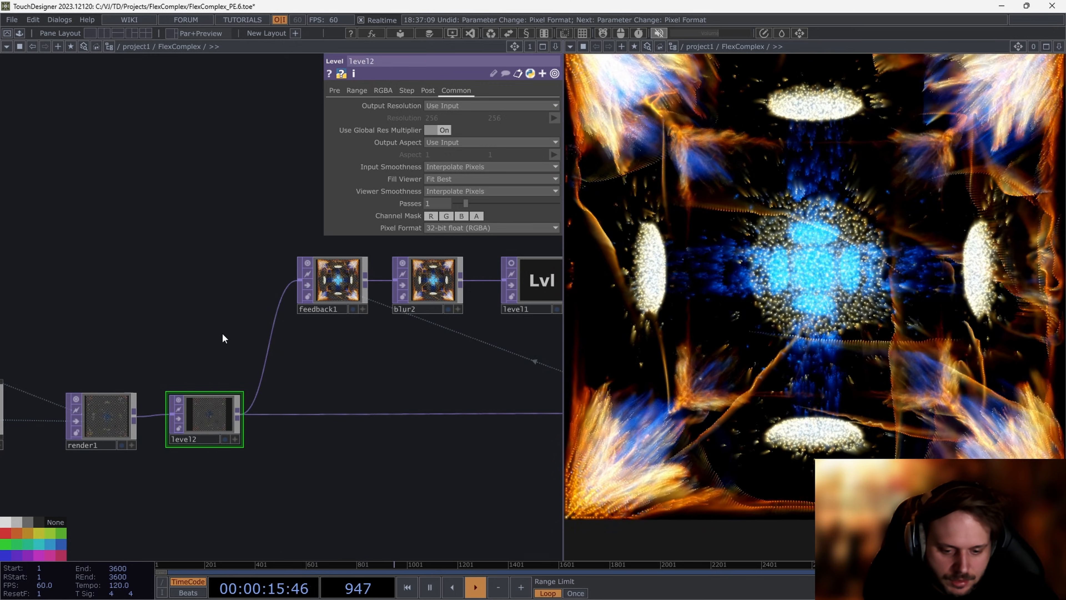
middle_click(209, 411)
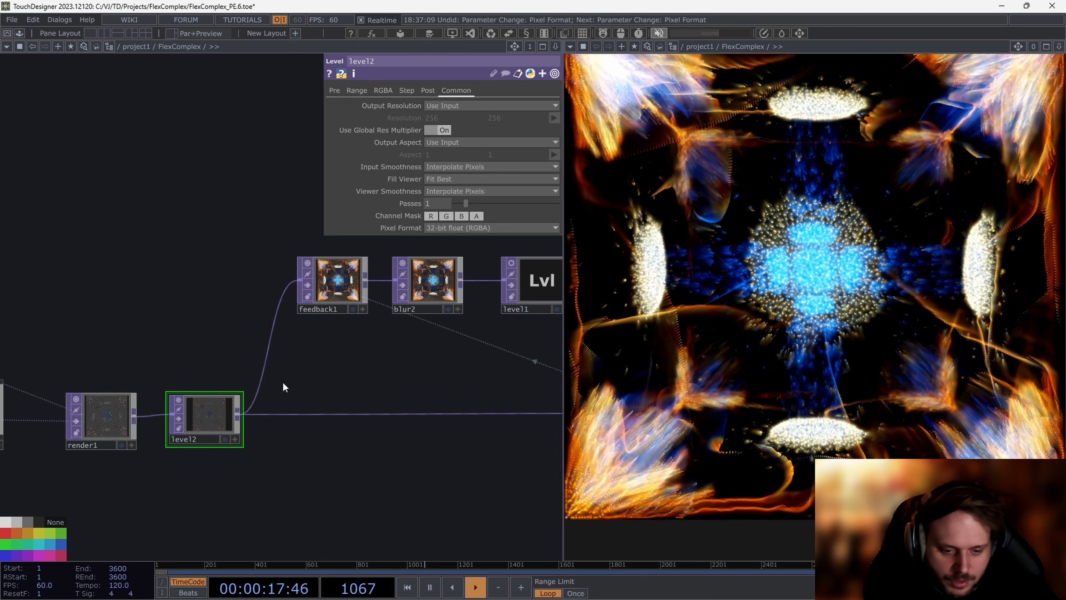
middle_click(215, 420)
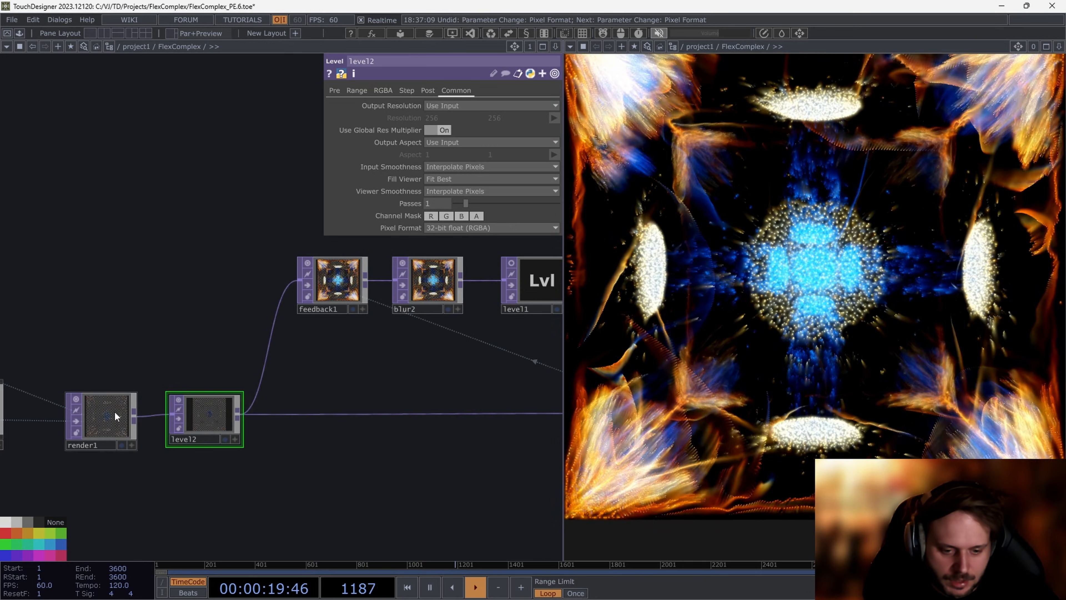
Step: Set the Pixel Format of render1 to Use Input and check the operator info of render1 and level2
click(110, 417)
middle_click(112, 417)
click(485, 203)
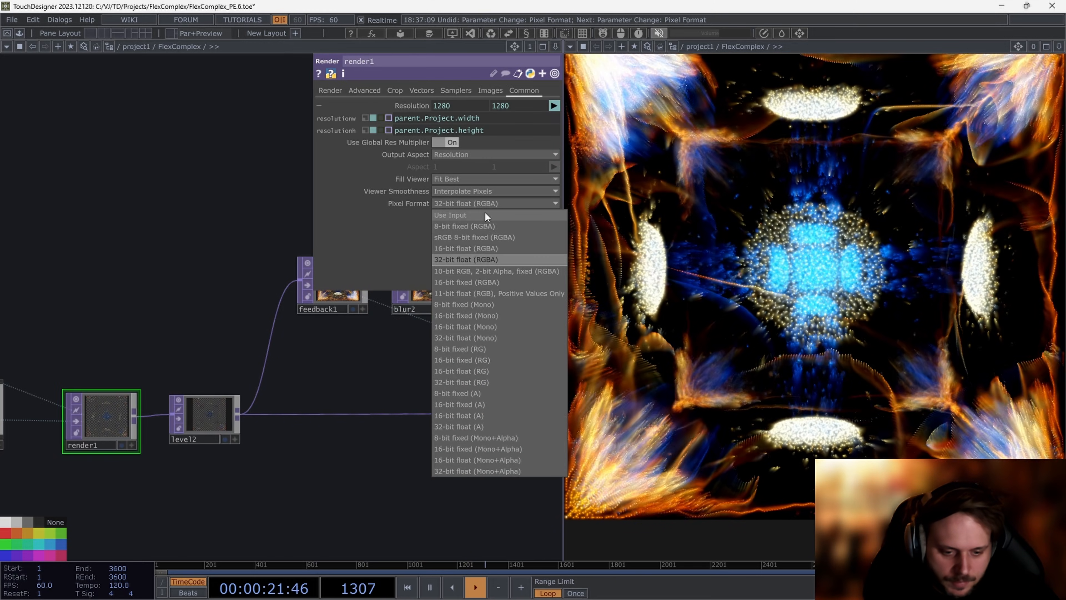
click(484, 212)
middle_click(96, 435)
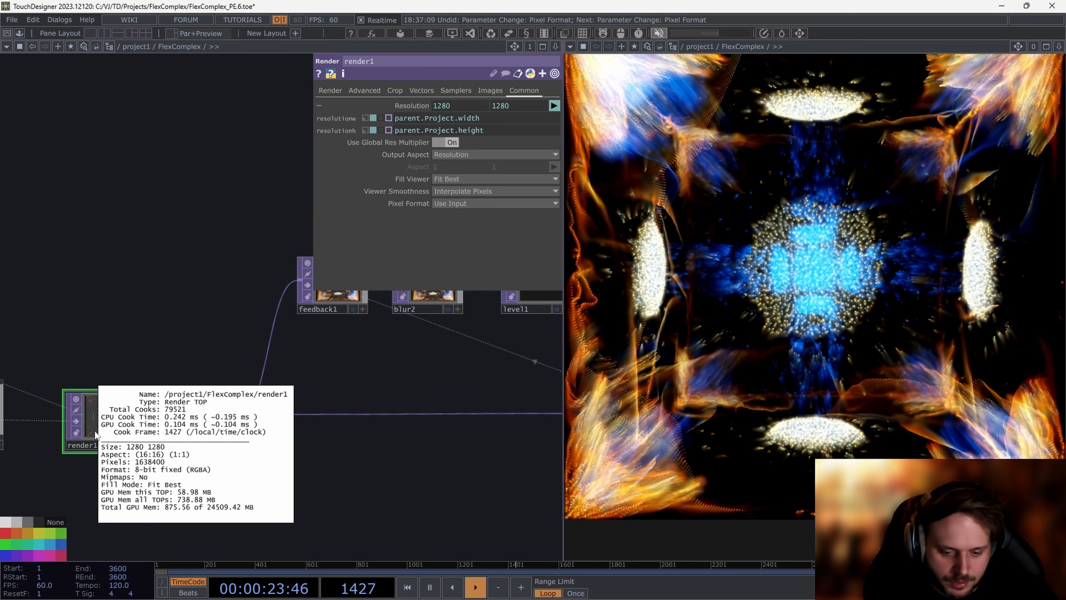
middle_click(195, 420)
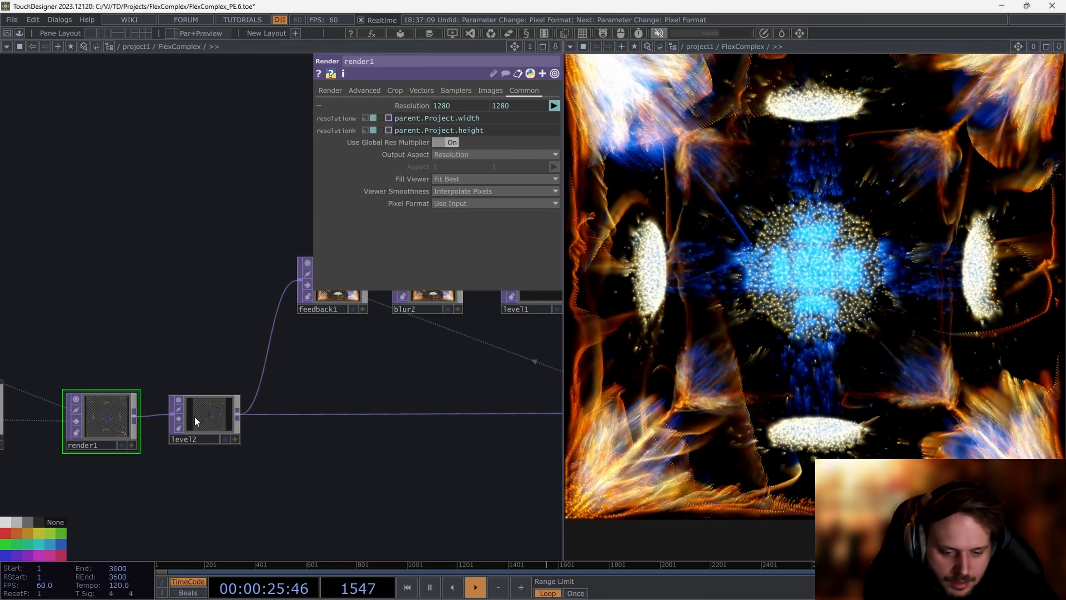
Step: Try Use Input as the Pixel Format of level2 with render1 also on Use Input, and revert it
click(194, 416)
click(509, 228)
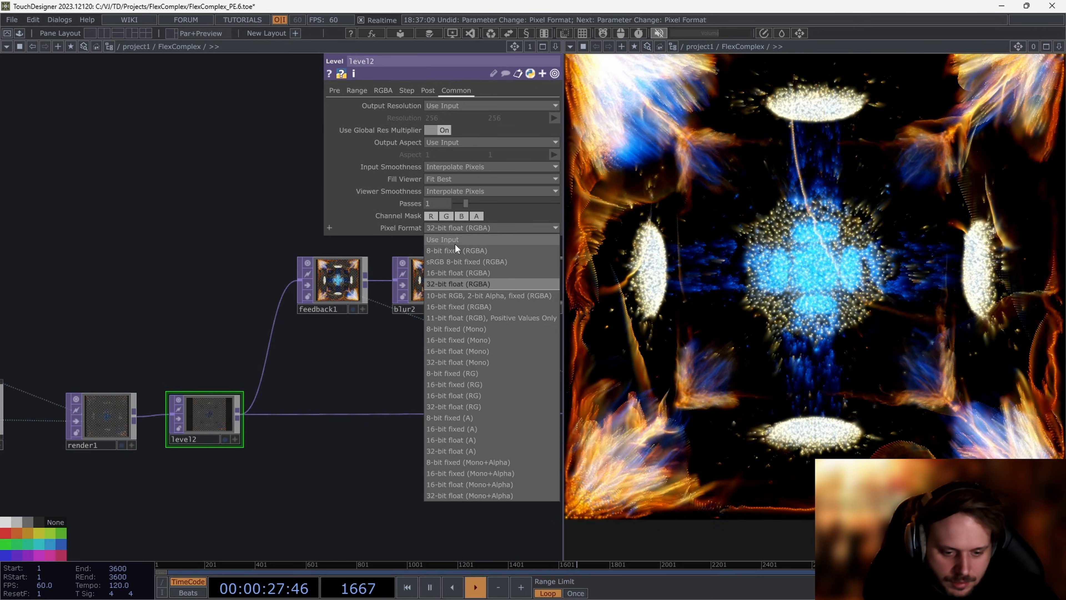
click(456, 243)
middle_click(211, 412)
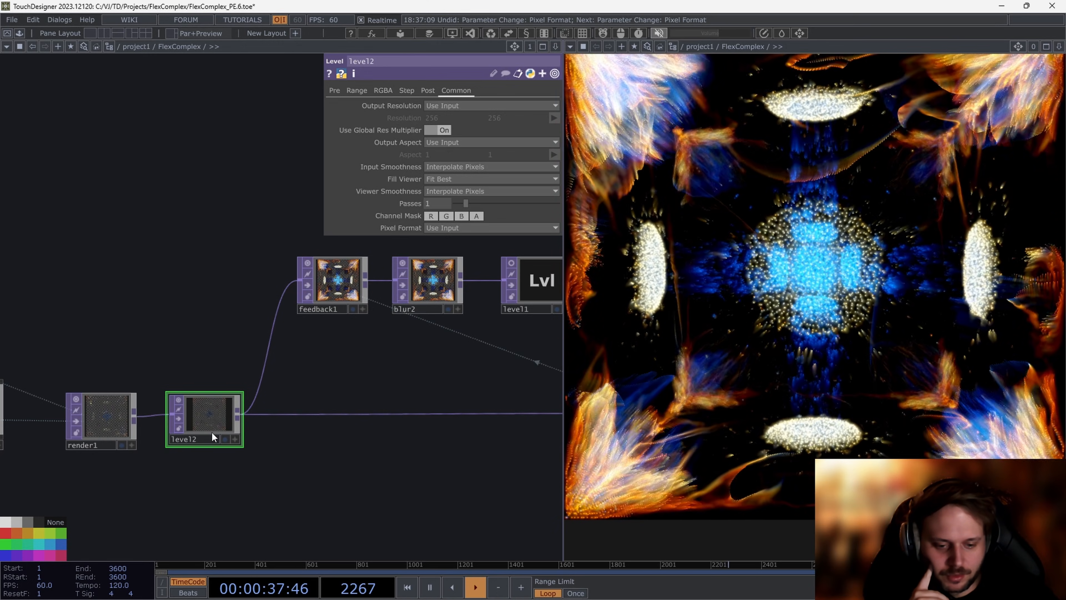
key(ctrl+z)
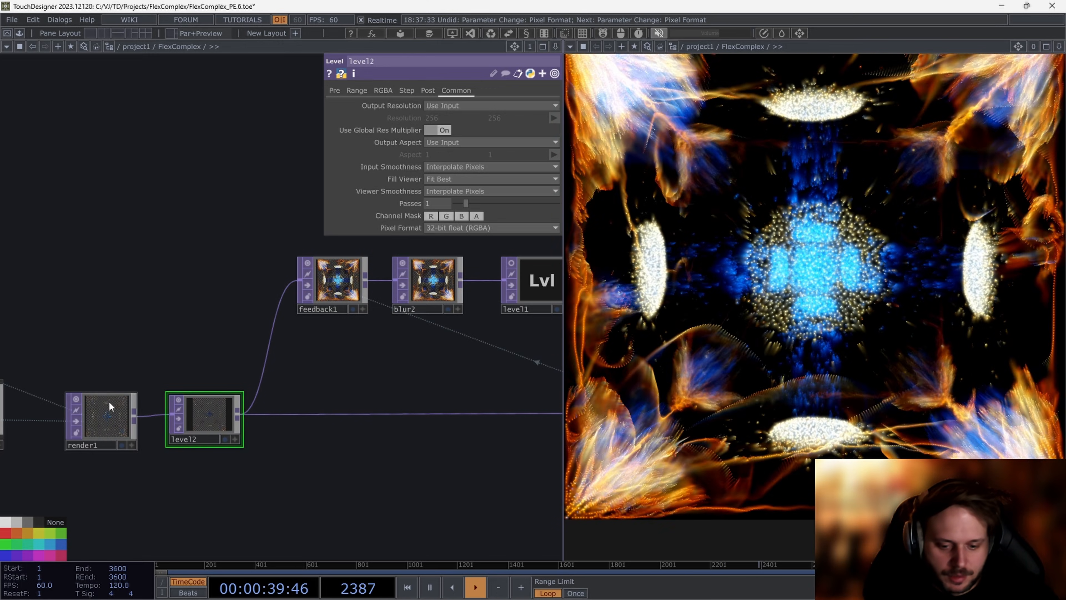
Step: Check the operator info of render1 and inspect its node viewer up close
click(103, 419)
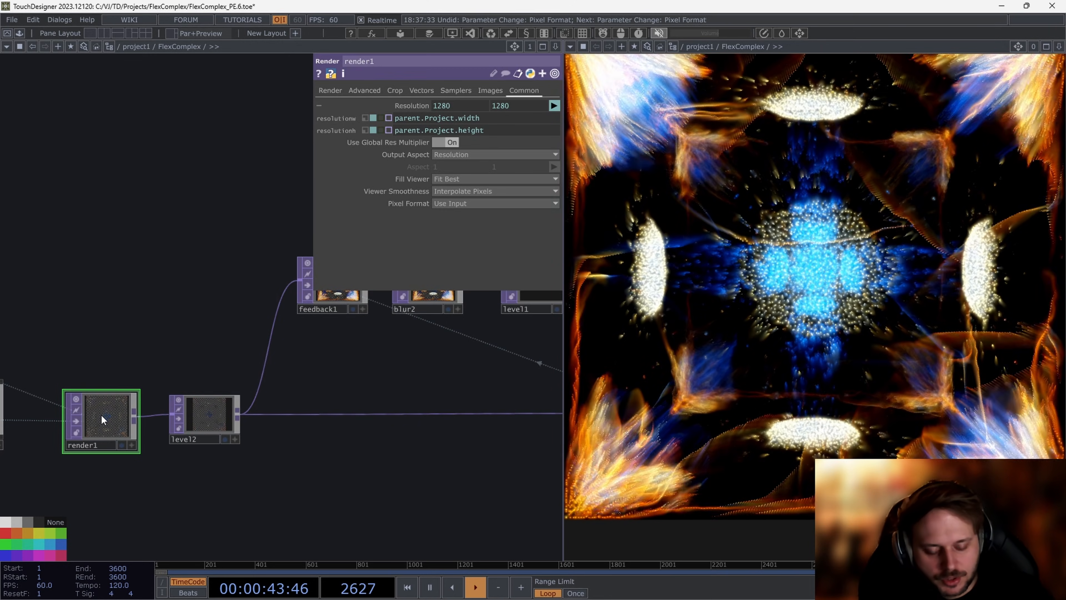
middle_click(101, 420)
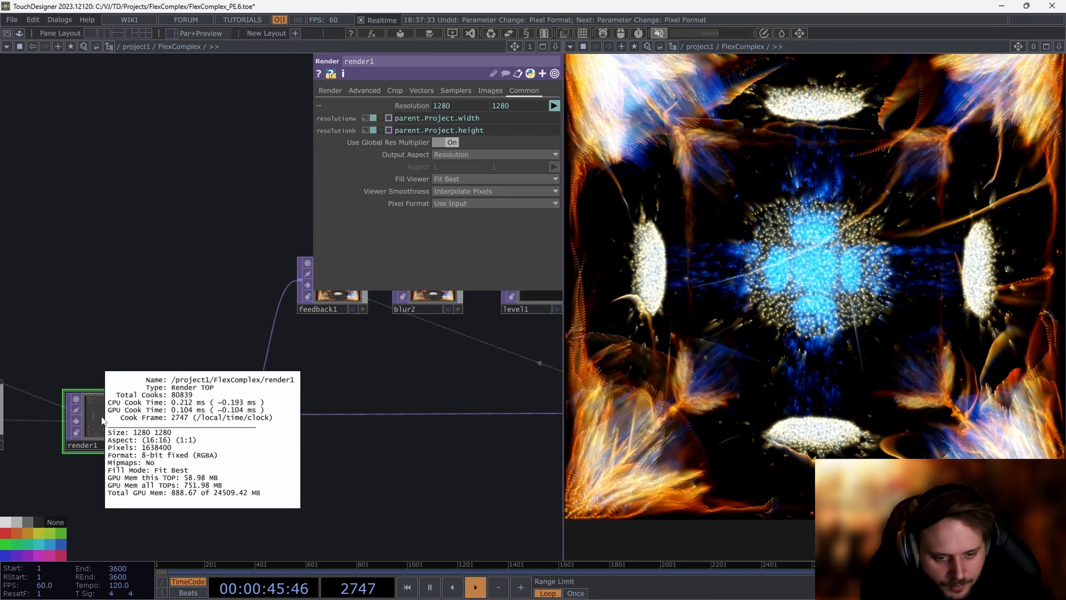
drag(132, 343, 207, 319)
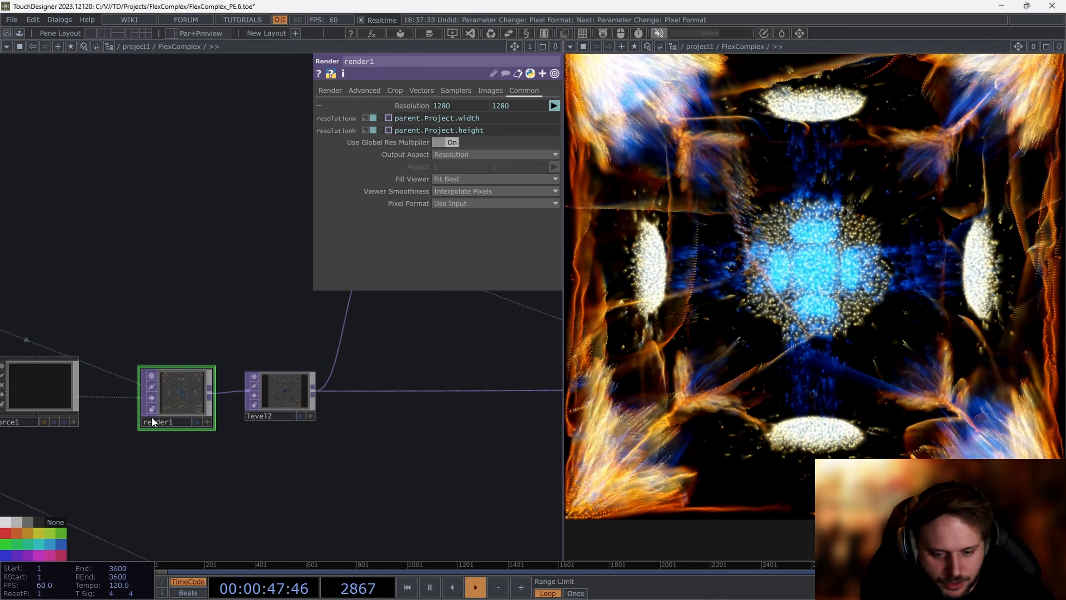
scroll(155, 419, up, 6)
scroll(148, 351, down, 4)
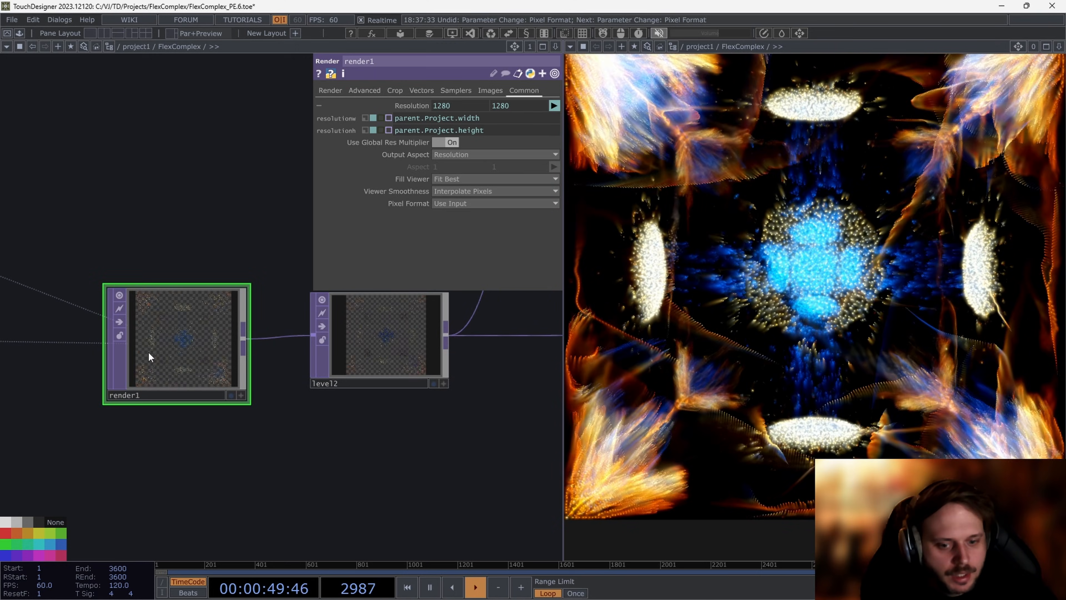
scroll(201, 411, down, 4)
Step: Add a Render Pass TOP below render1 and assign render1 as its Render/RenderPass TOP
key(Tab)
text(rend)
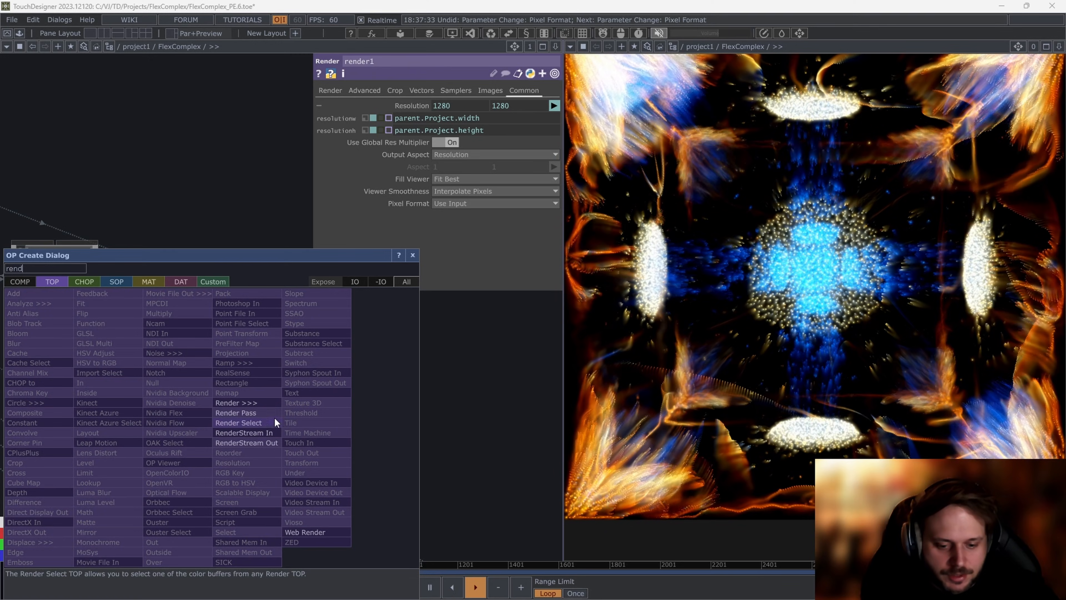
click(277, 414)
click(223, 381)
drag(212, 374, 186, 361)
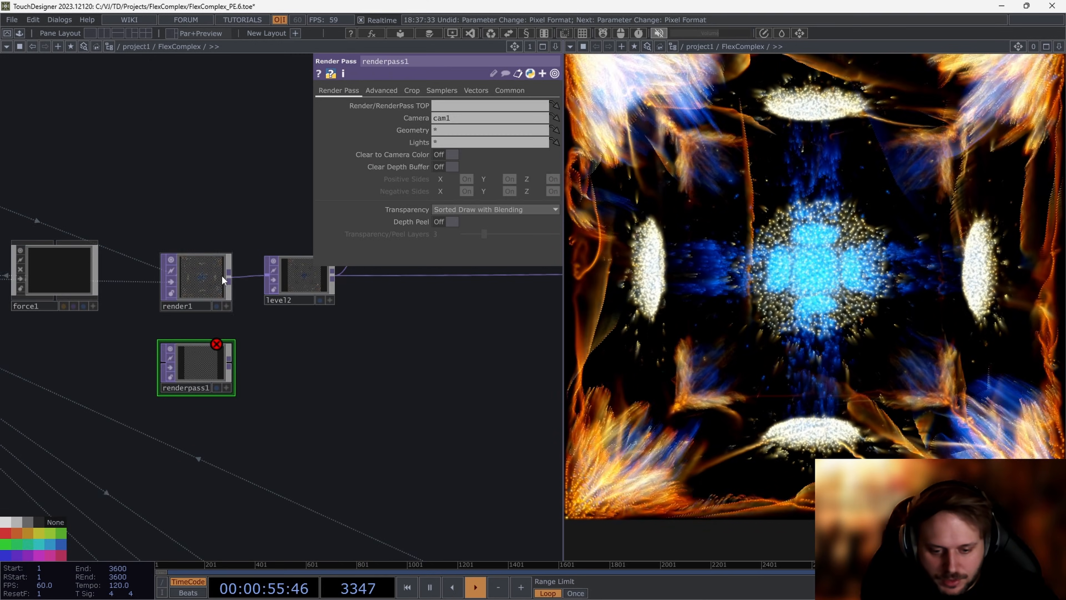
drag(221, 275, 209, 370)
click(214, 360)
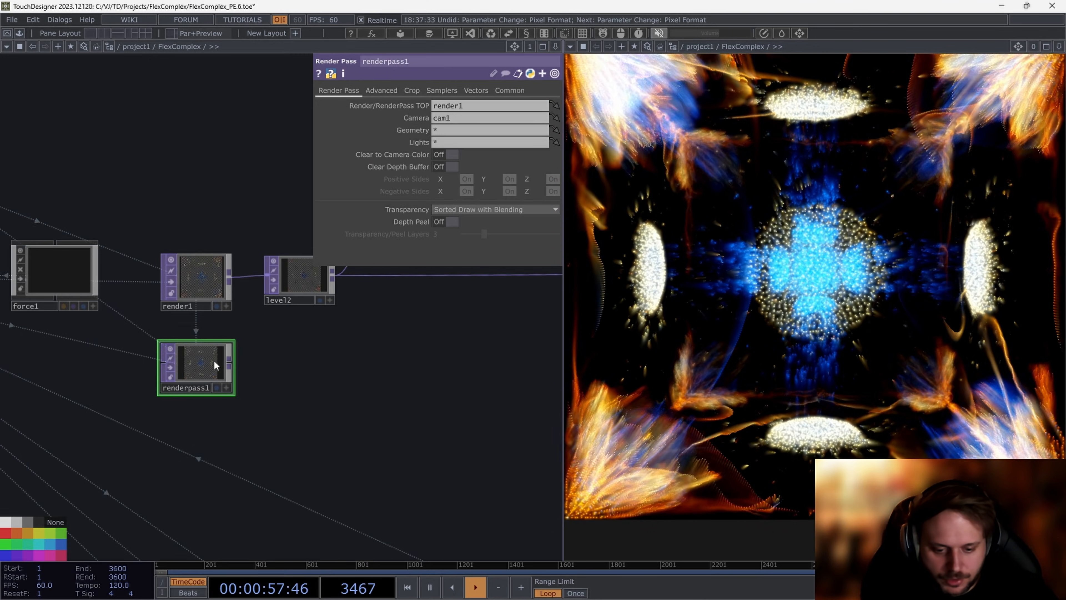
scroll(202, 361, up, 3)
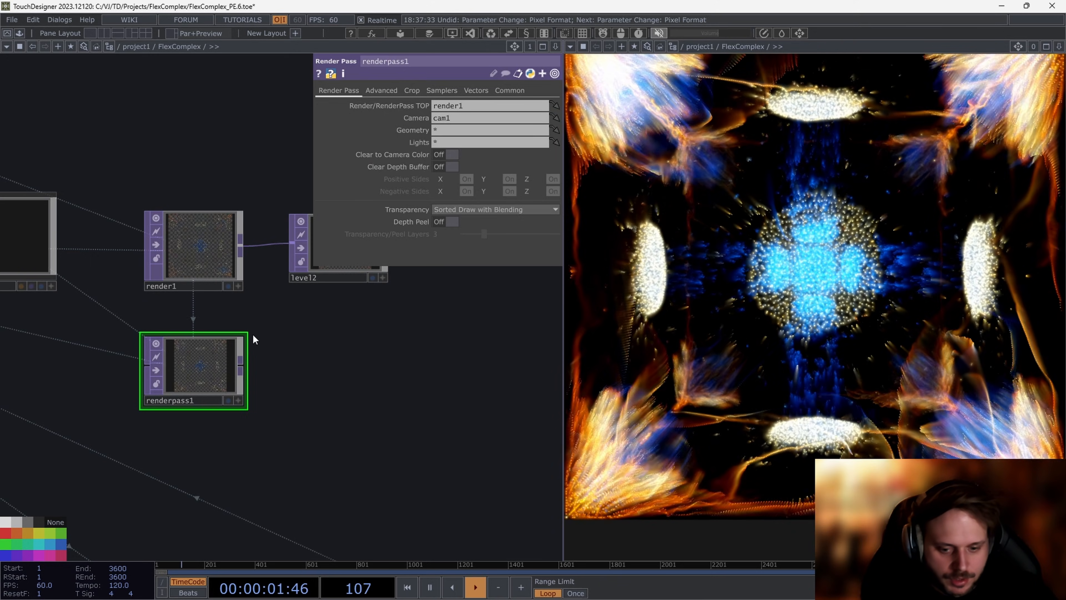
Step: Delete the Render Pass node below render1 and check the operator info of render1
key(Delete)
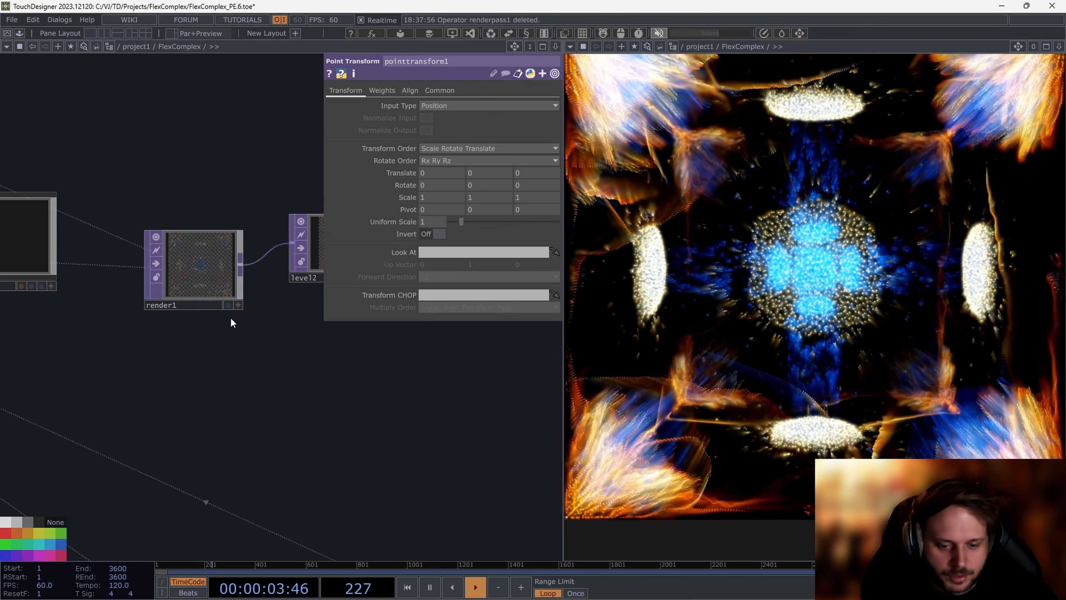
scroll(192, 400, down, 4)
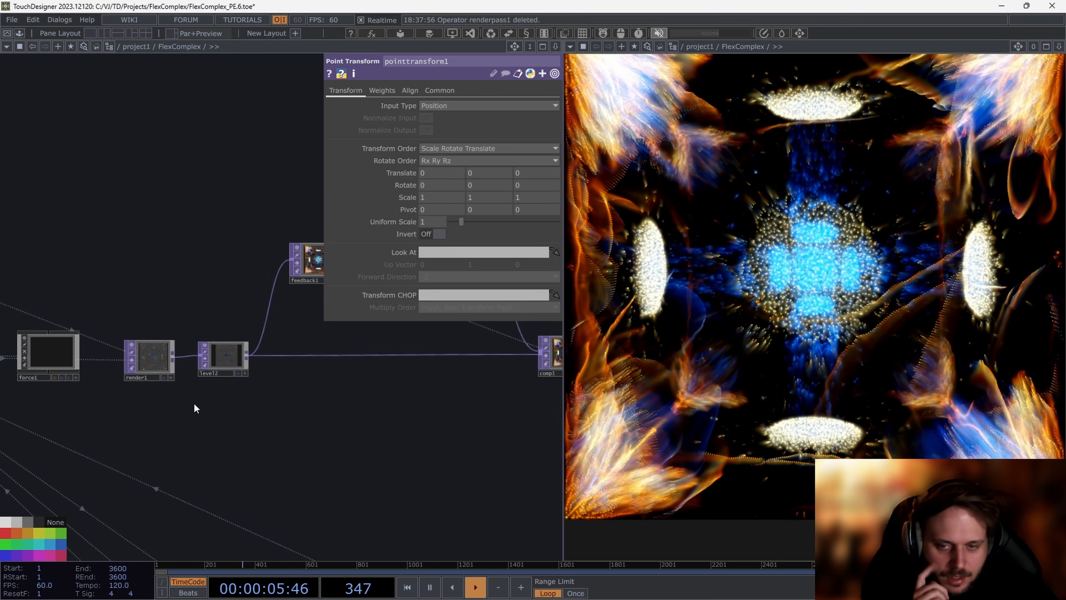
click(156, 367)
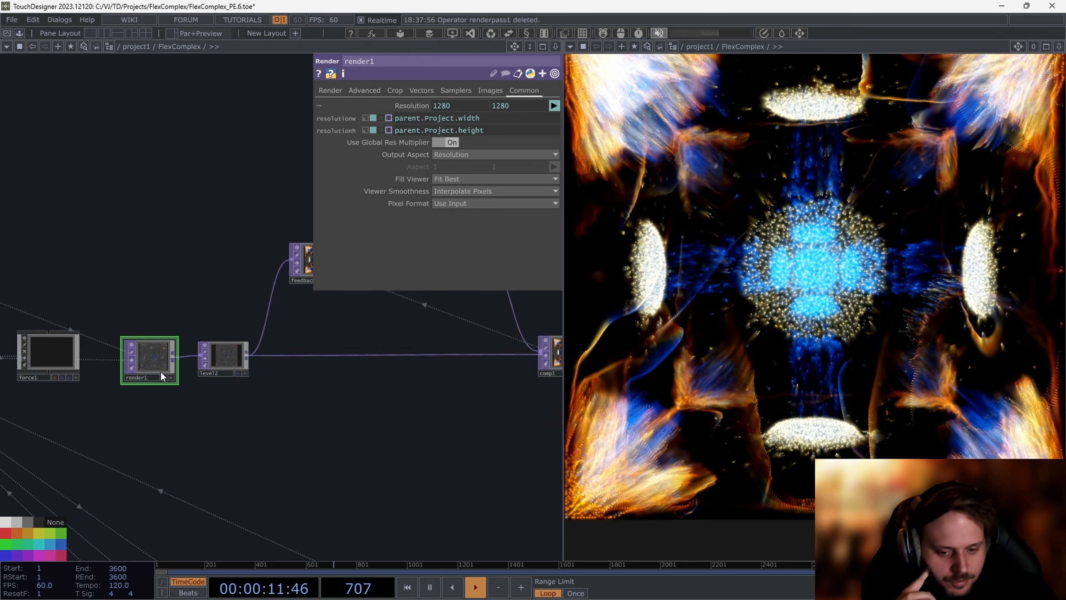
middle_click(153, 365)
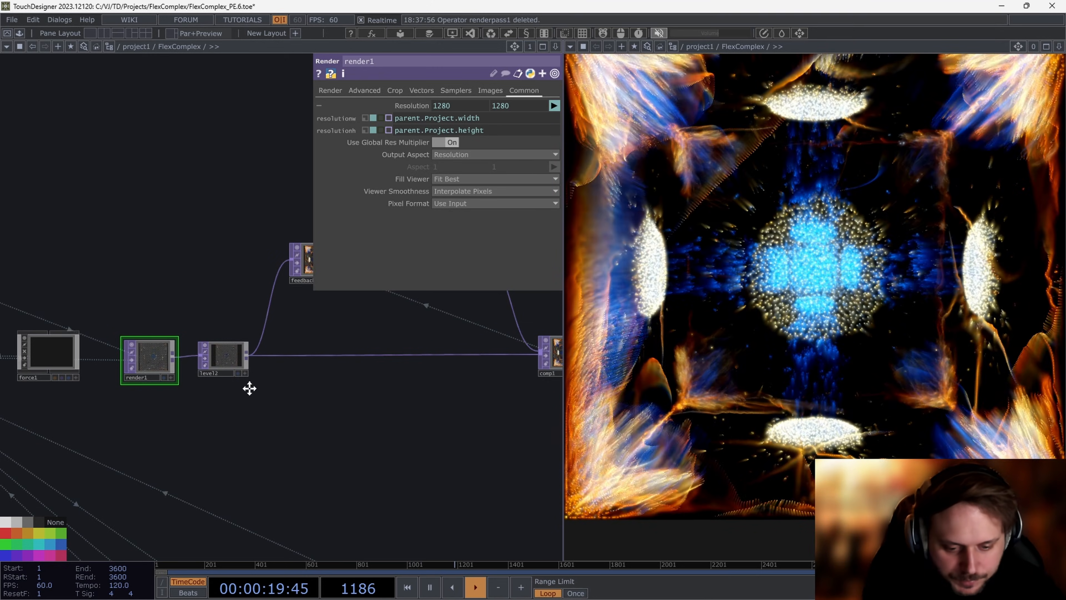
Step: Review the Composite parameters of comp1 at the end of the feedback loop
drag(249, 388, 107, 420)
scroll(183, 430, down, 3)
scroll(259, 444, up, 3)
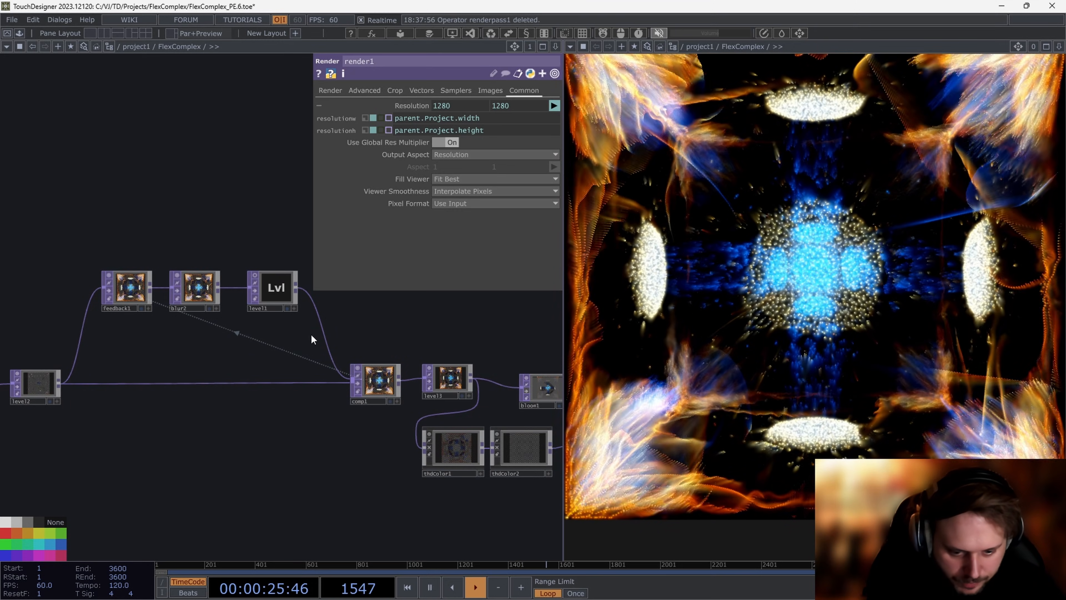
click(378, 372)
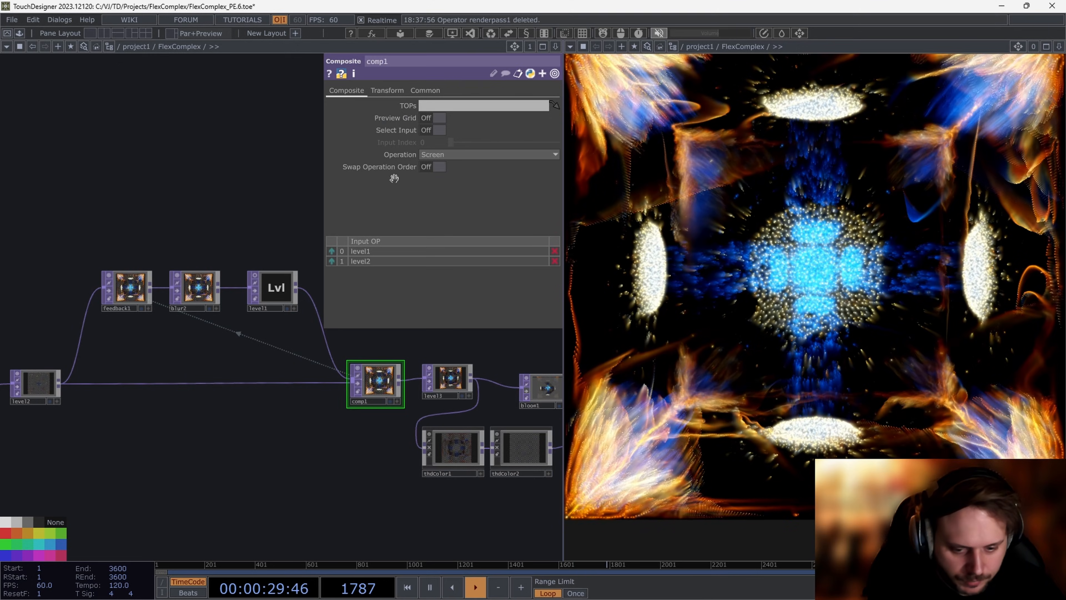
Step: Try bypassing blur2 to compare the feedback trails, view level1's Post parameters, and re-enable blur2
click(192, 285)
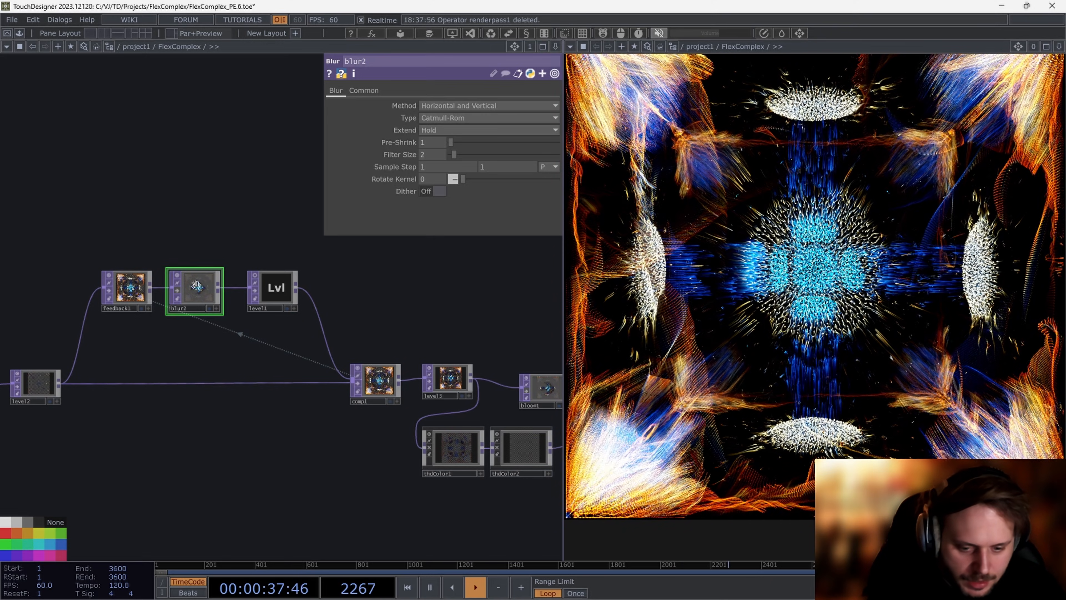
click(285, 285)
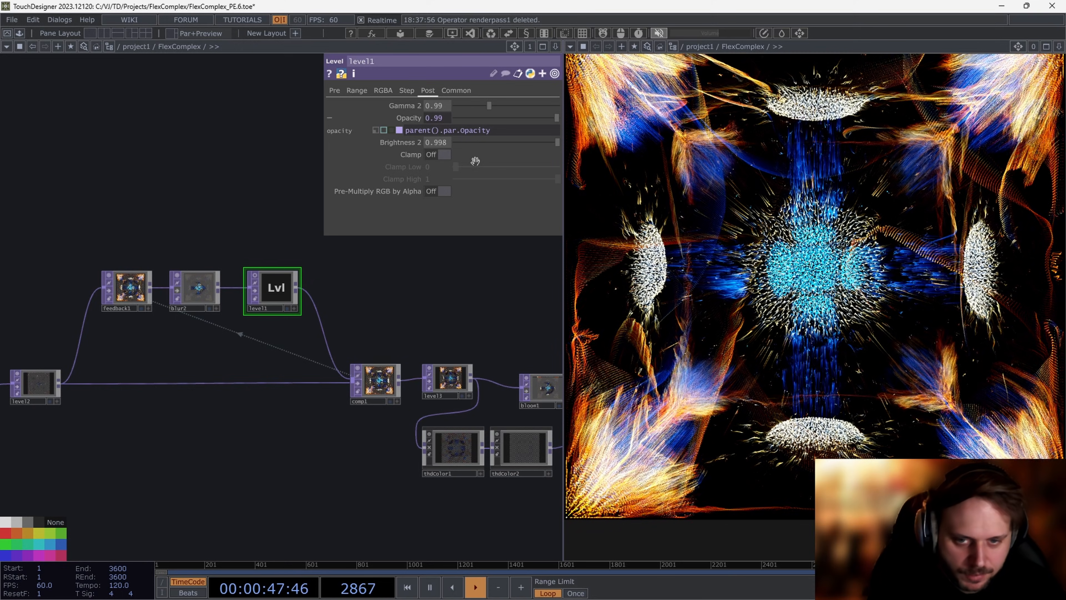
click(195, 278)
Step: Try slightly adjusting Gamma 2 of level1 and undo the change
click(273, 290)
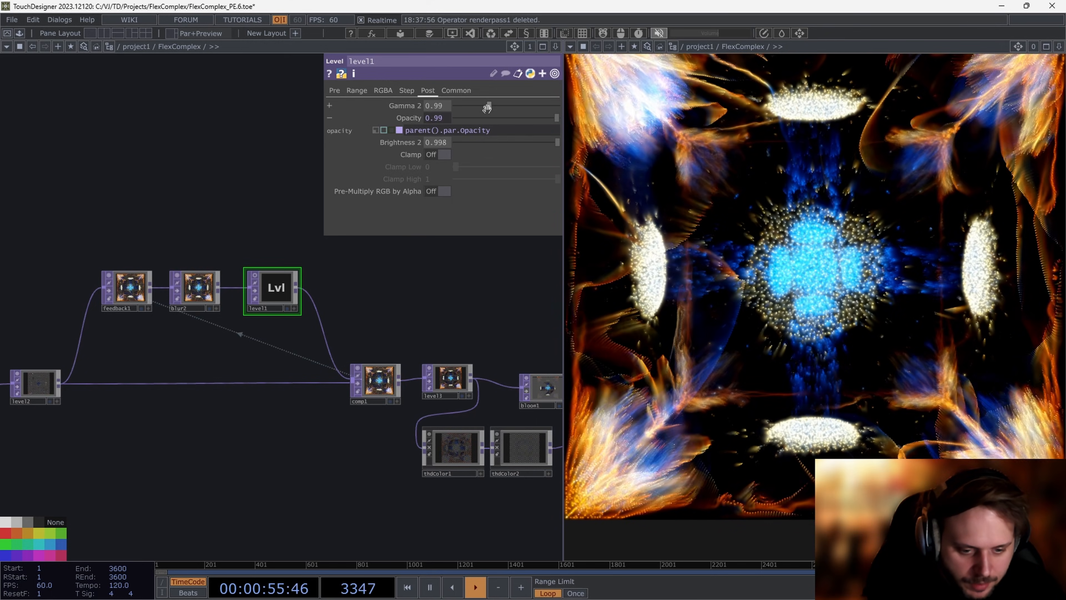
drag(489, 107, 486, 107)
key(ctrl+z)
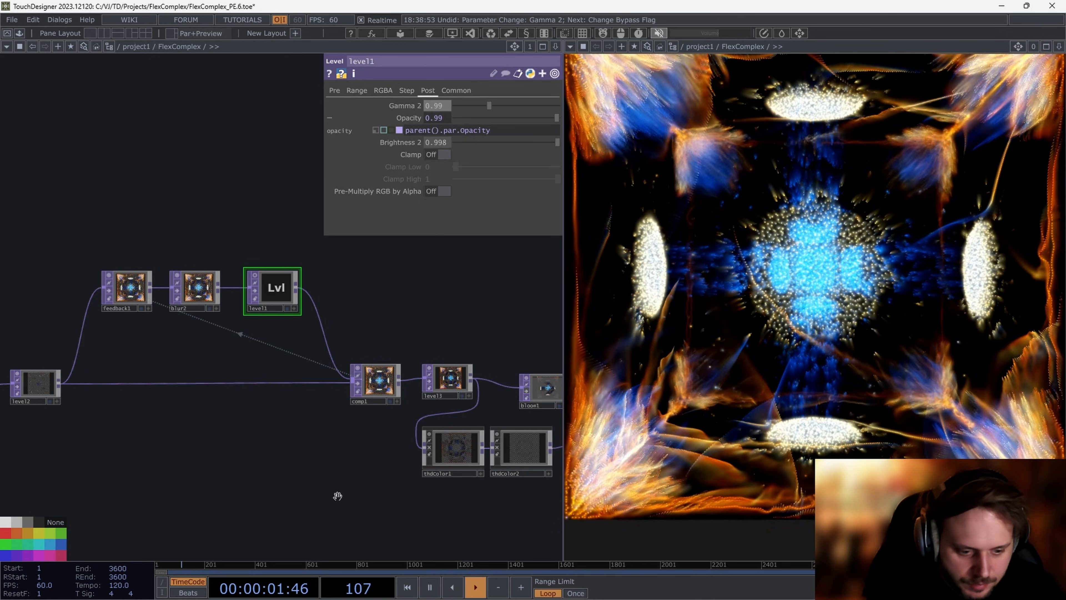
Step: Review the parameters of level3 and comp2 in the bloom section after the feedback loop
drag(337, 496, 179, 431)
click(358, 362)
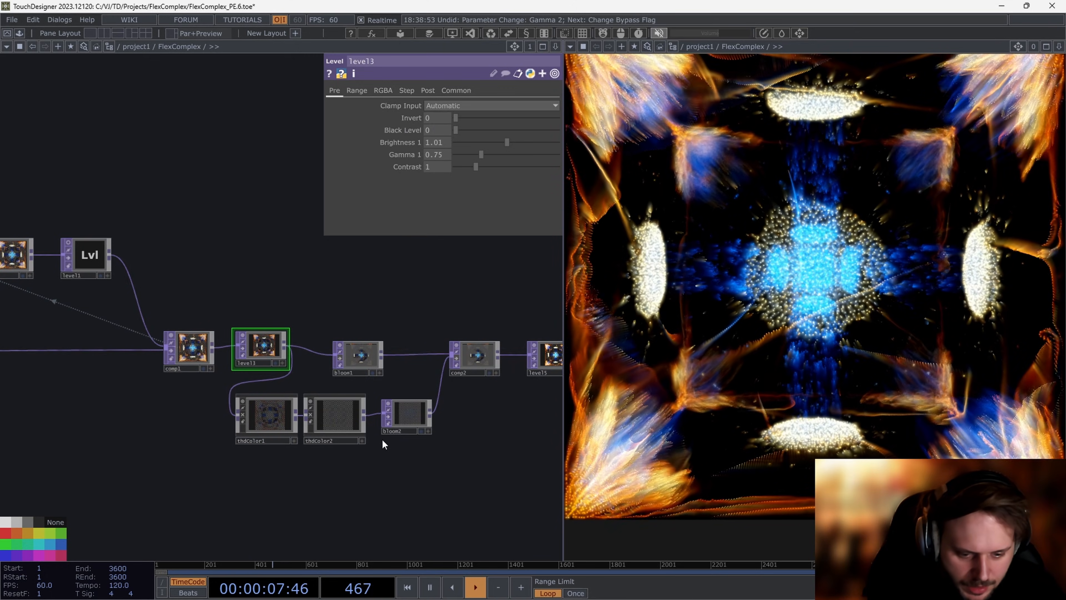
drag(382, 463, 319, 445)
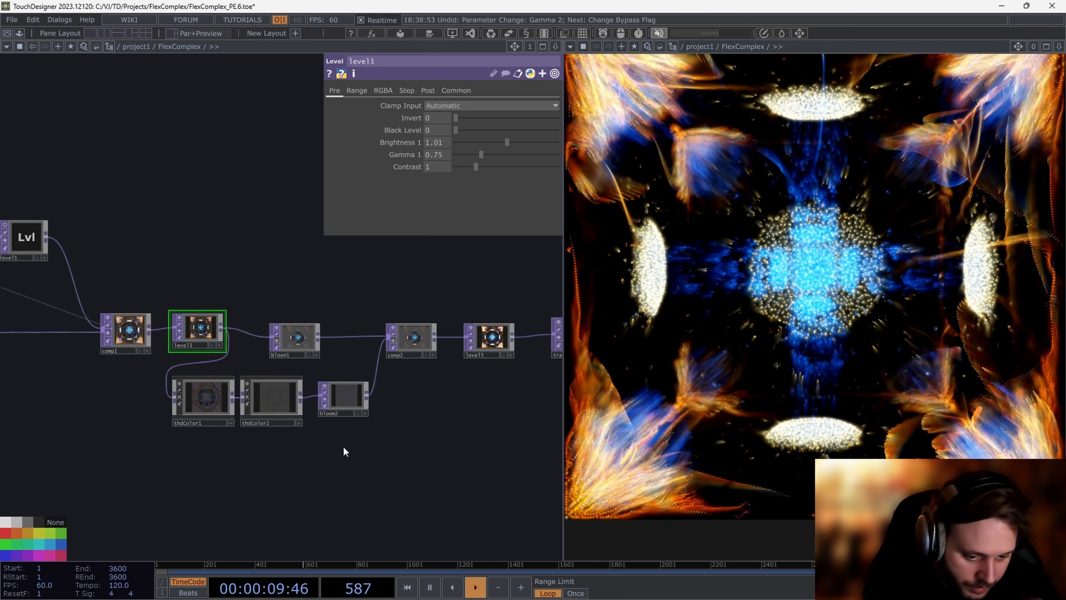
click(418, 339)
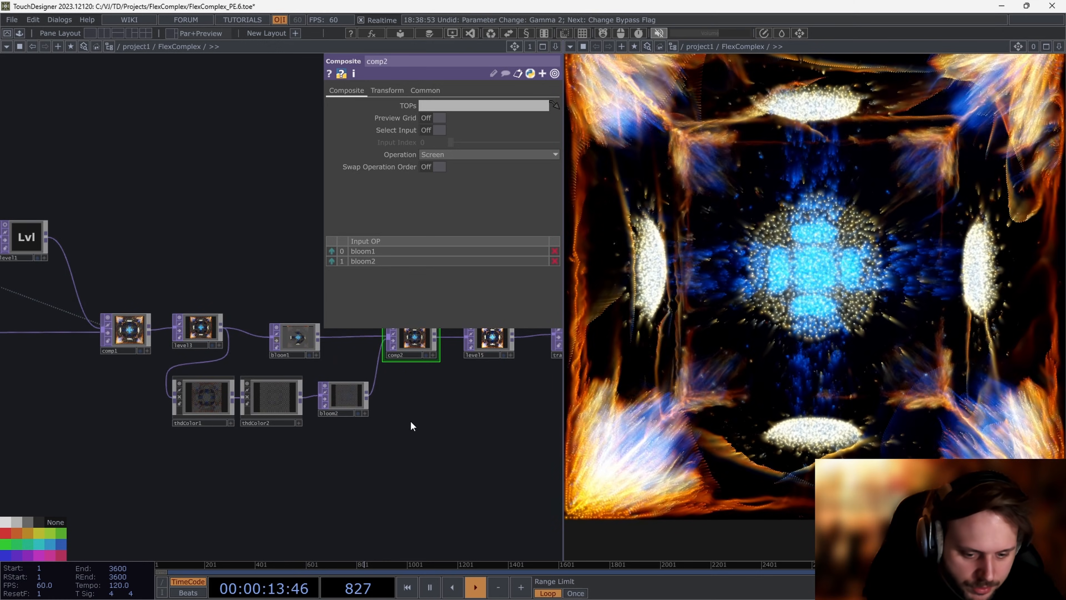
Step: Examine the bloom branches feeding comp2, trace back to the feedback loop, and display level3's Pre parameters
drag(410, 420, 372, 455)
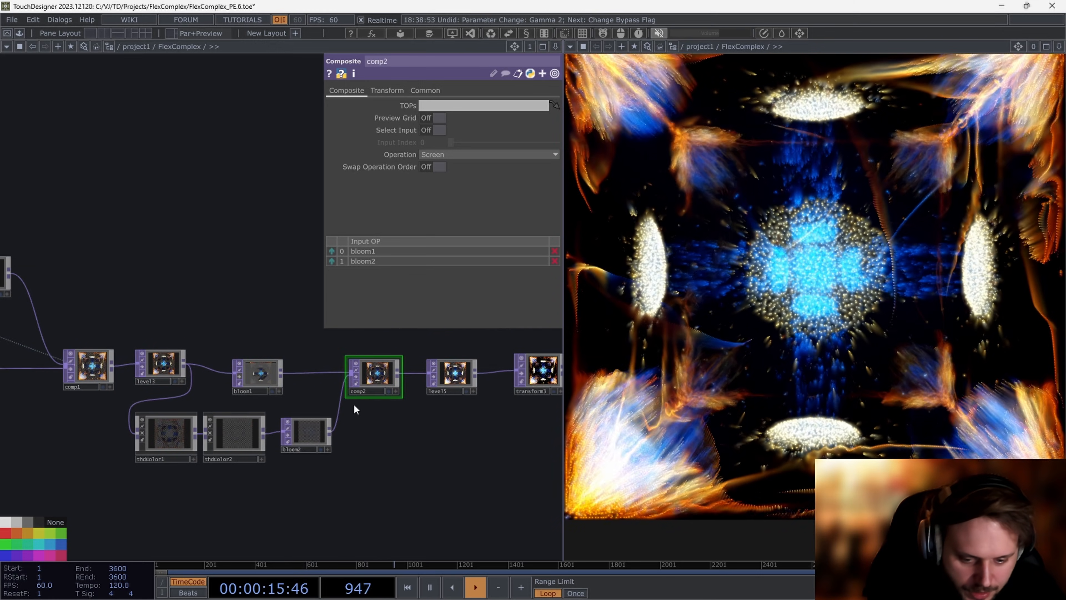
scroll(233, 455, up, 4)
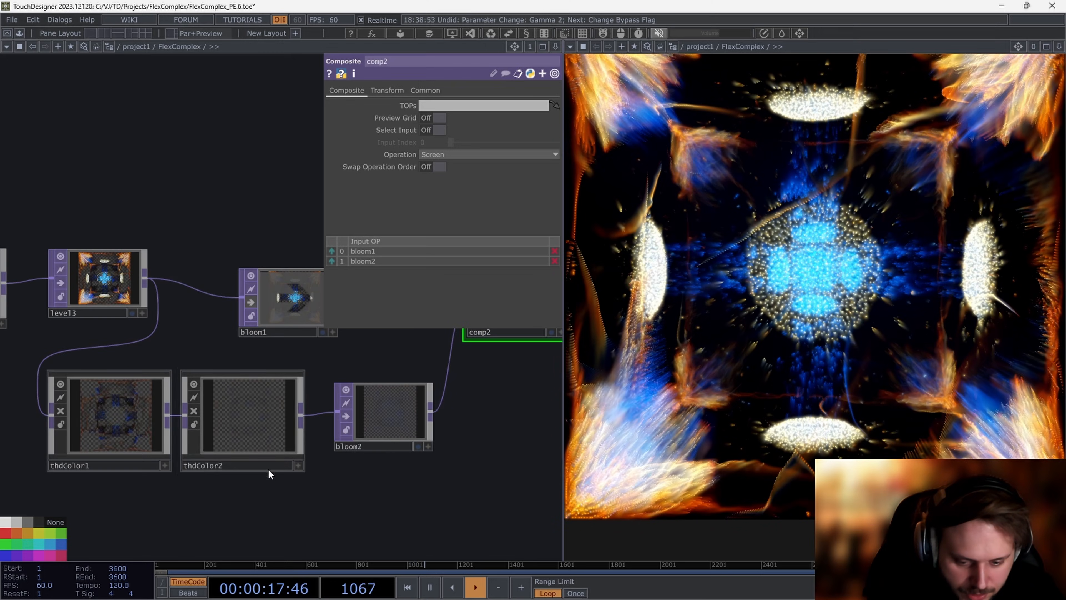
scroll(371, 427, down, 4)
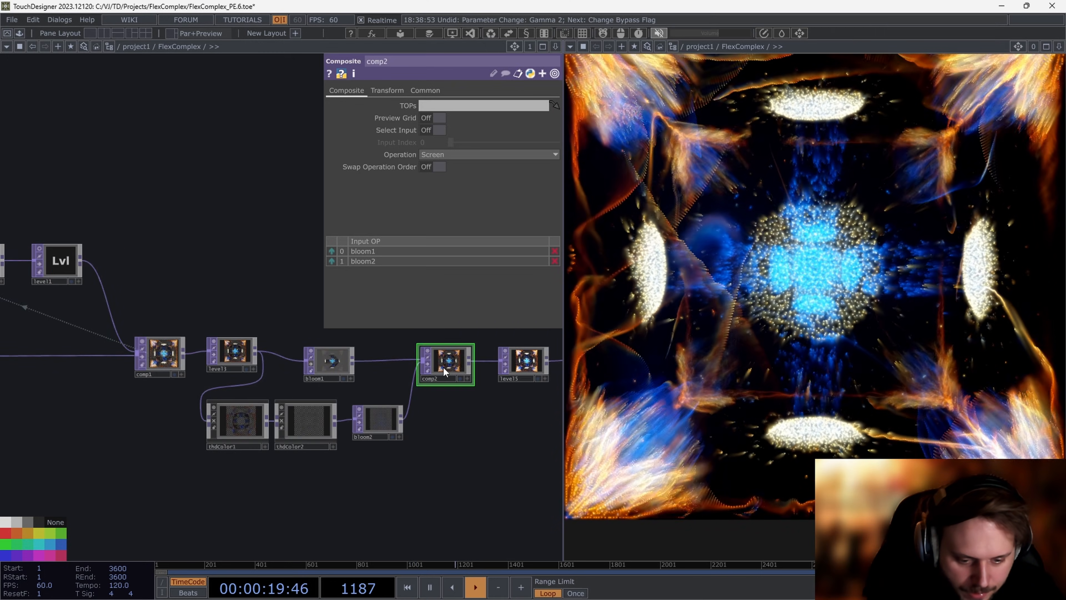
key(b)
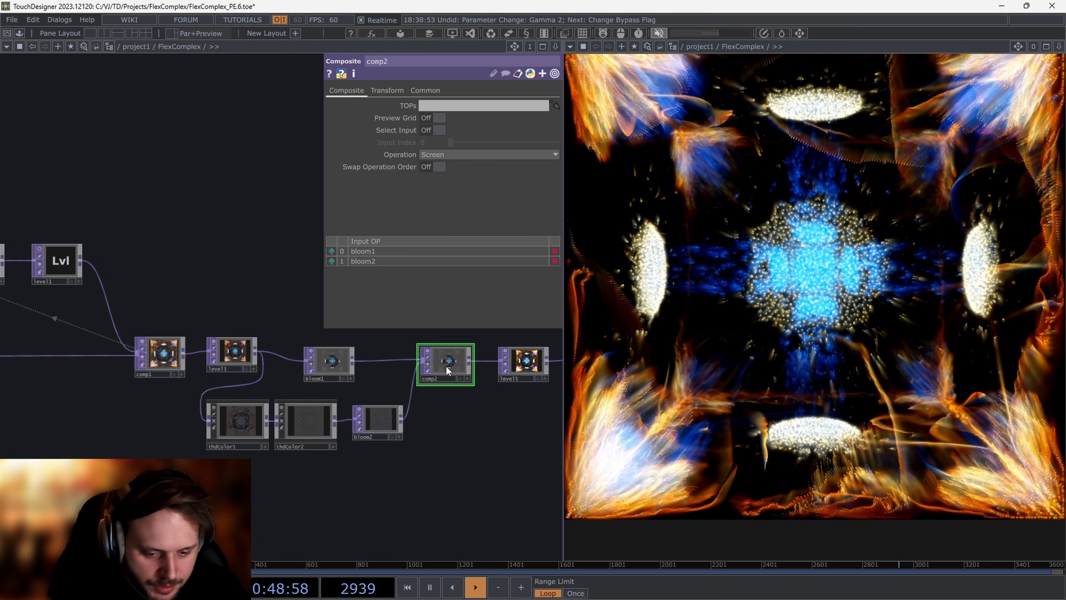
drag(281, 300, 551, 387)
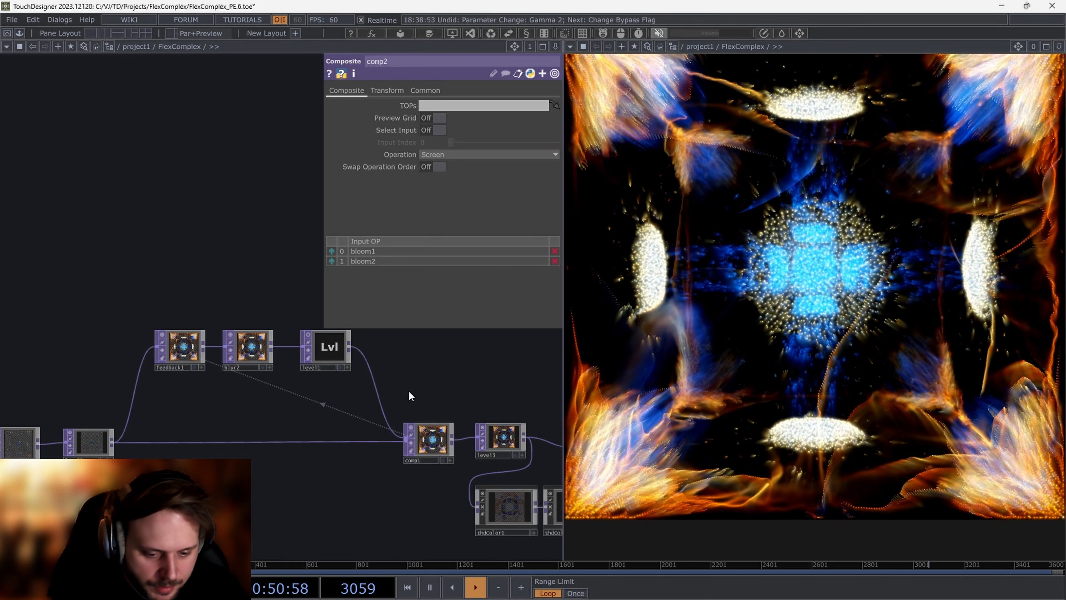
scroll(450, 454, up, 3)
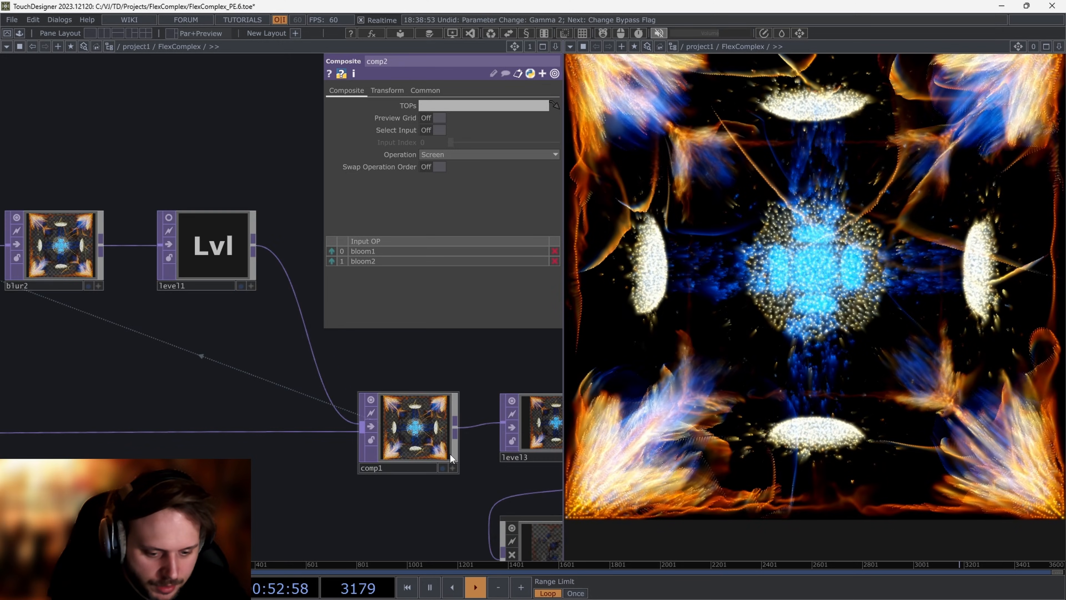
scroll(450, 454, down, 1)
click(509, 445)
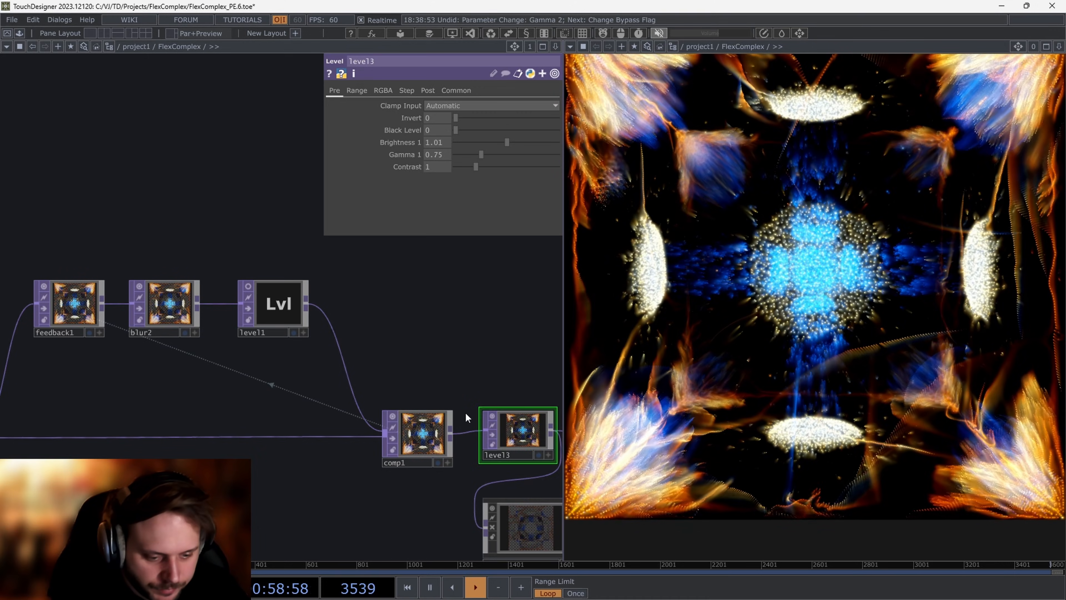
Step: Set bloom1's Pre-Black Level to 0.048, Bloom Threshold to -0.003 and Bloom Intensity to 1.82
drag(428, 388, 336, 379)
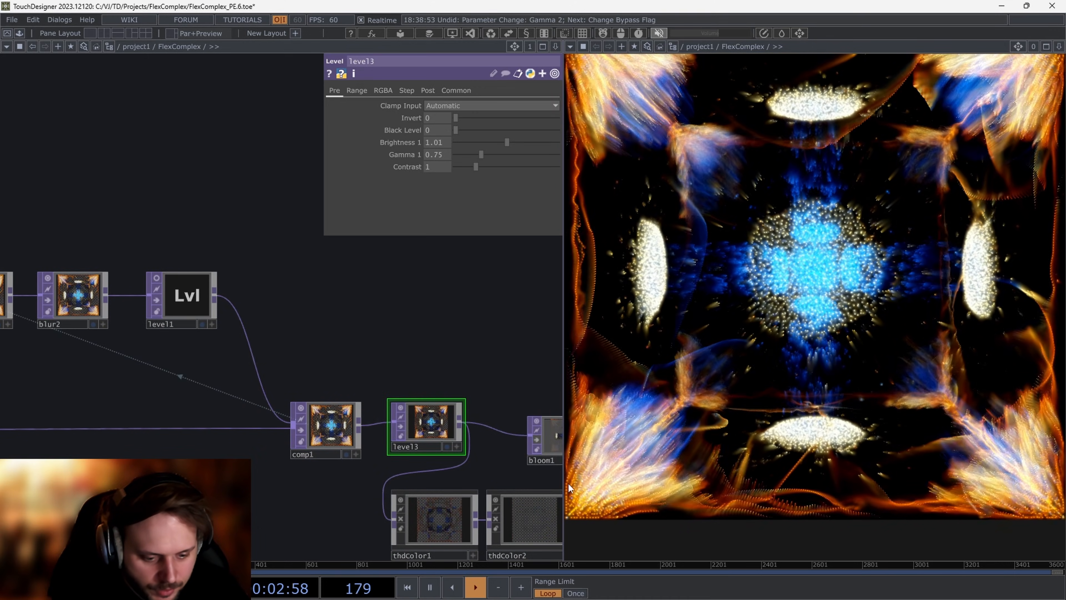
drag(520, 449, 275, 418)
click(293, 405)
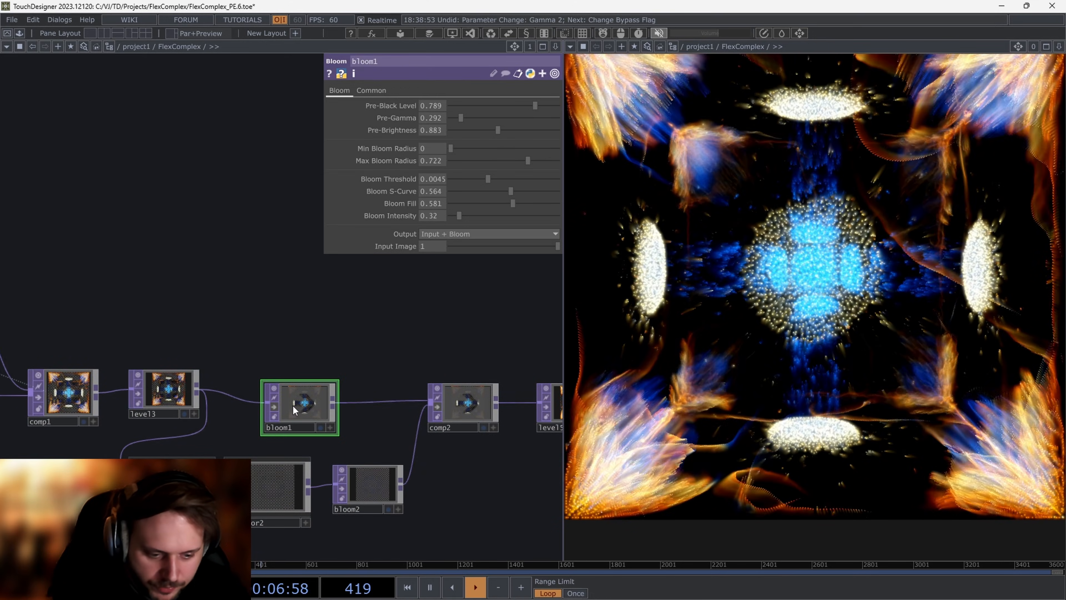
right_click(229, 398)
click(238, 366)
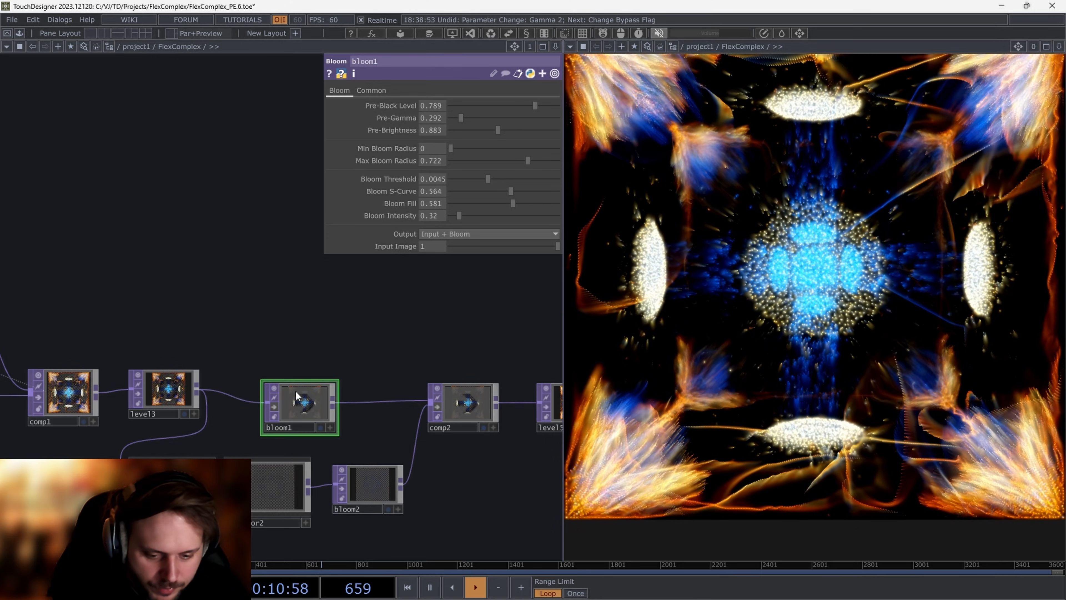
drag(534, 105, 456, 113)
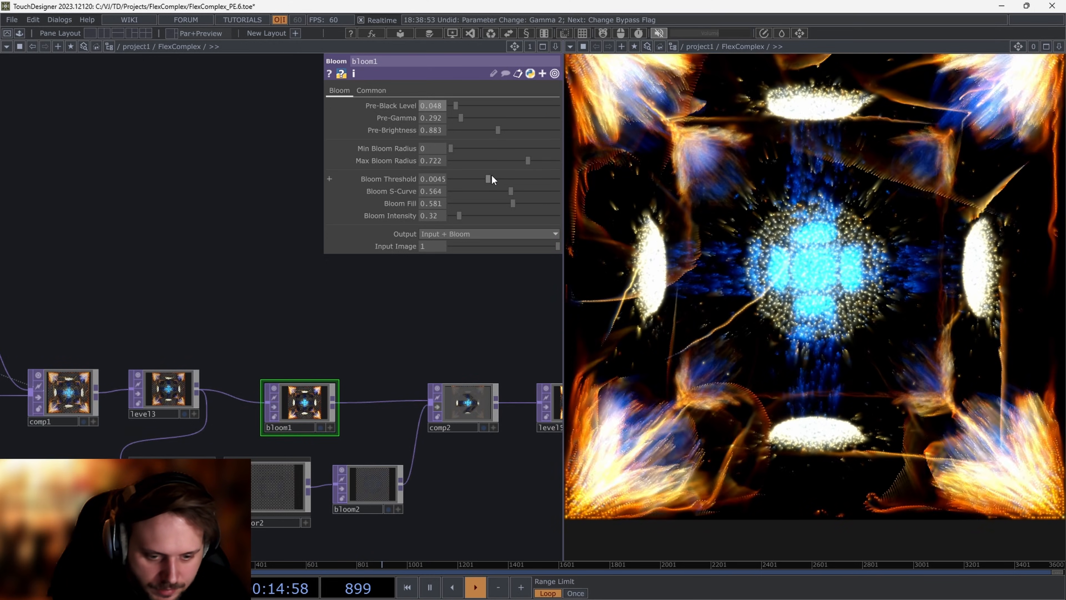
mouse_move(491, 175)
mouse_down()
mouse_move(461, 175)
mouse_move(476, 179)
mouse_up()
mouse_move(499, 214)
mouse_down()
mouse_move(514, 208)
mouse_move(501, 213)
mouse_up()
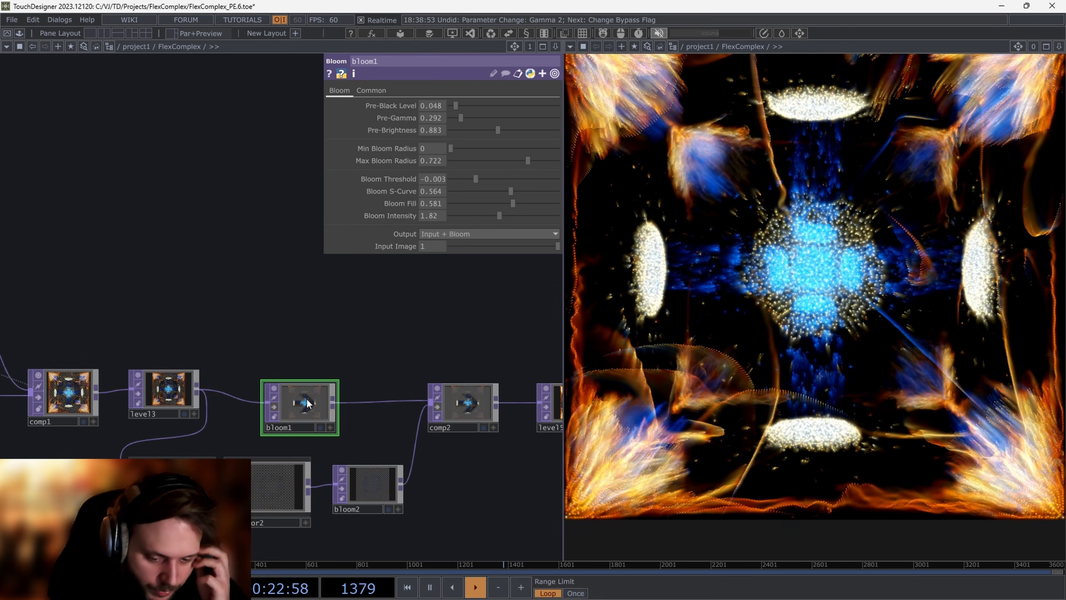
Step: Review the Bloom parameters of bloom2 and check comp2, where both bloom branches are combined
drag(360, 389, 381, 319)
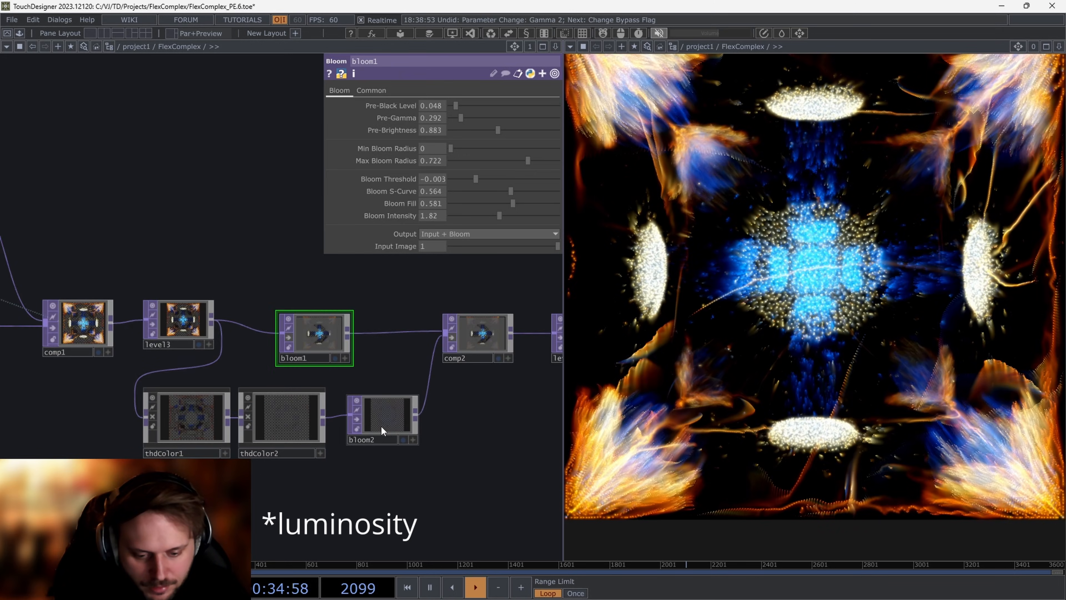
click(388, 426)
scroll(409, 438, up, 4)
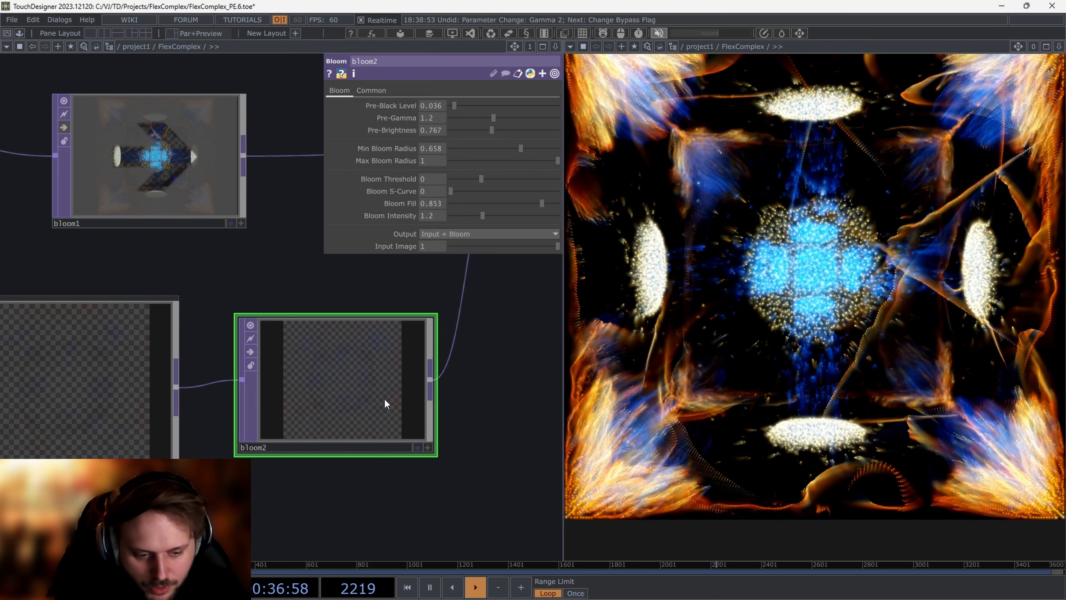
scroll(384, 399, down, 5)
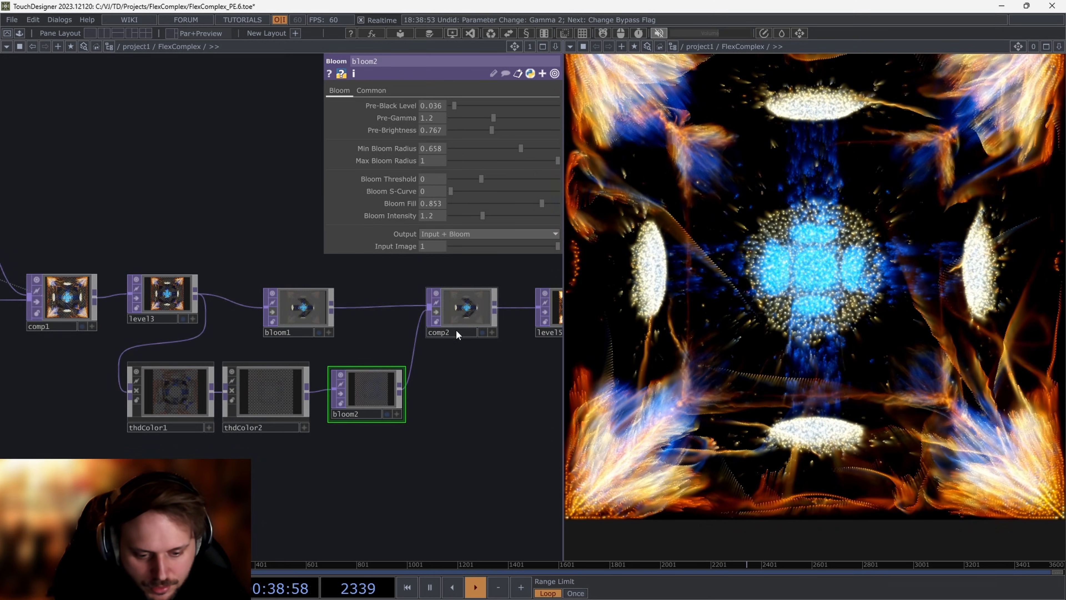
click(459, 333)
click(363, 394)
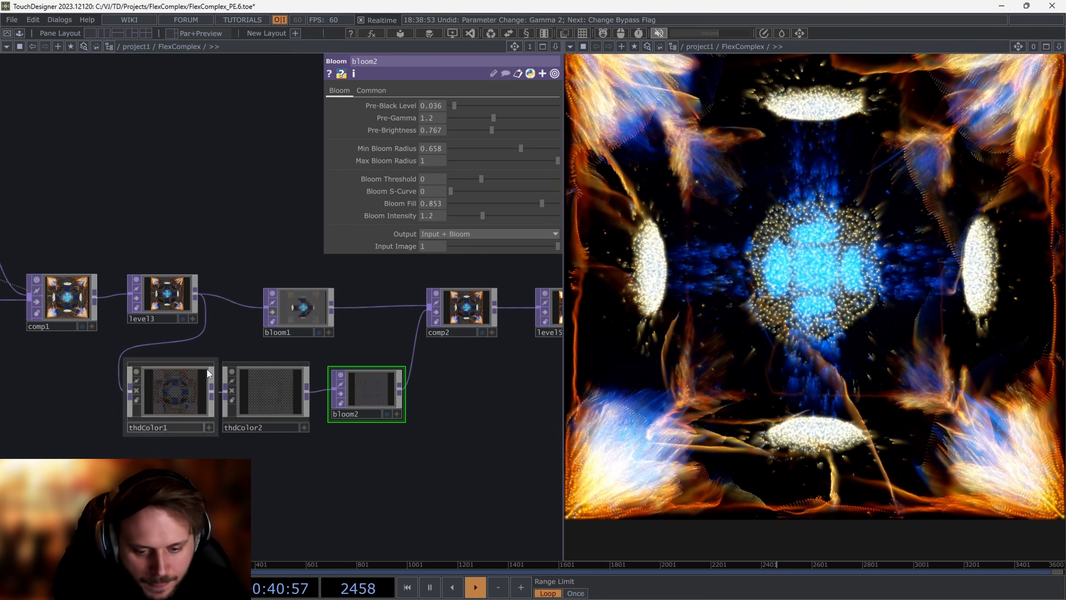
Step: Review thdColor1's Custom parameters and examine the thresh1 and comp1 nodes inside it
click(155, 395)
scroll(154, 395, up, 2)
scroll(155, 394, up, 2)
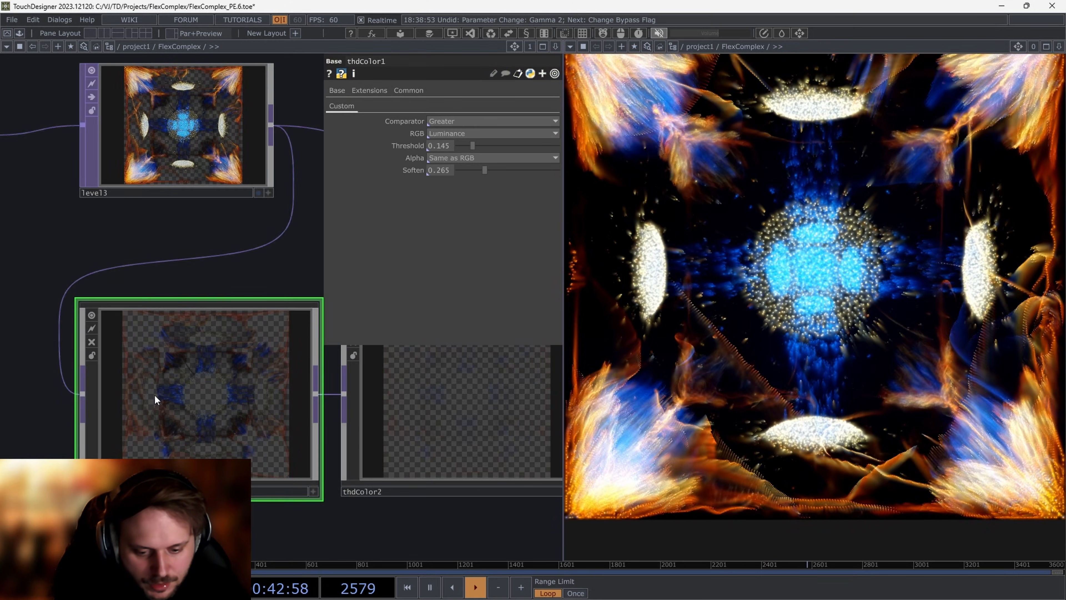
scroll(157, 394, down, 3)
scroll(158, 361, up, 2)
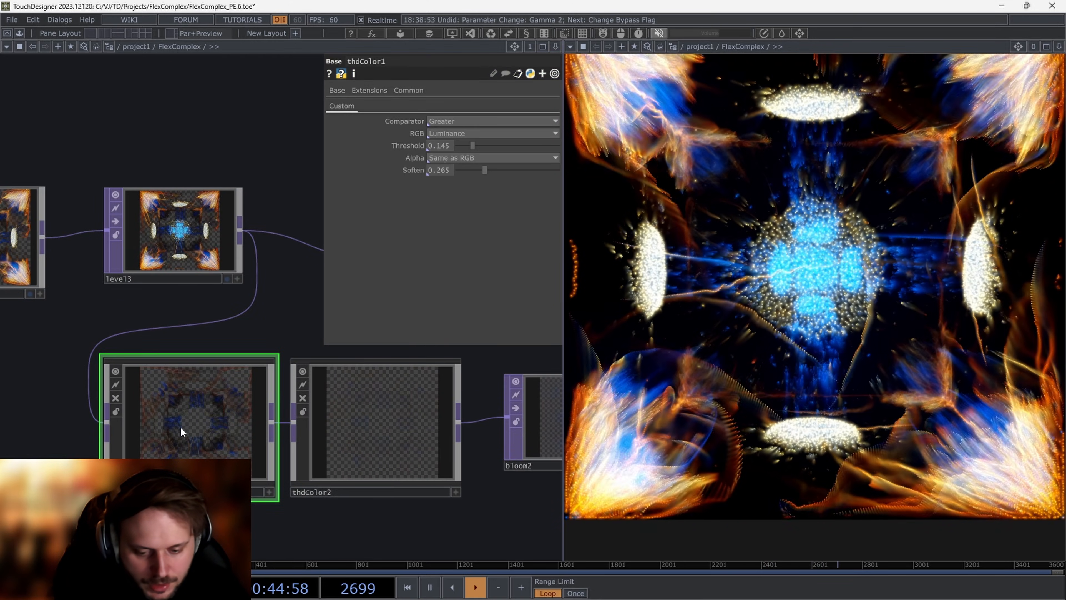
key(i)
key(h)
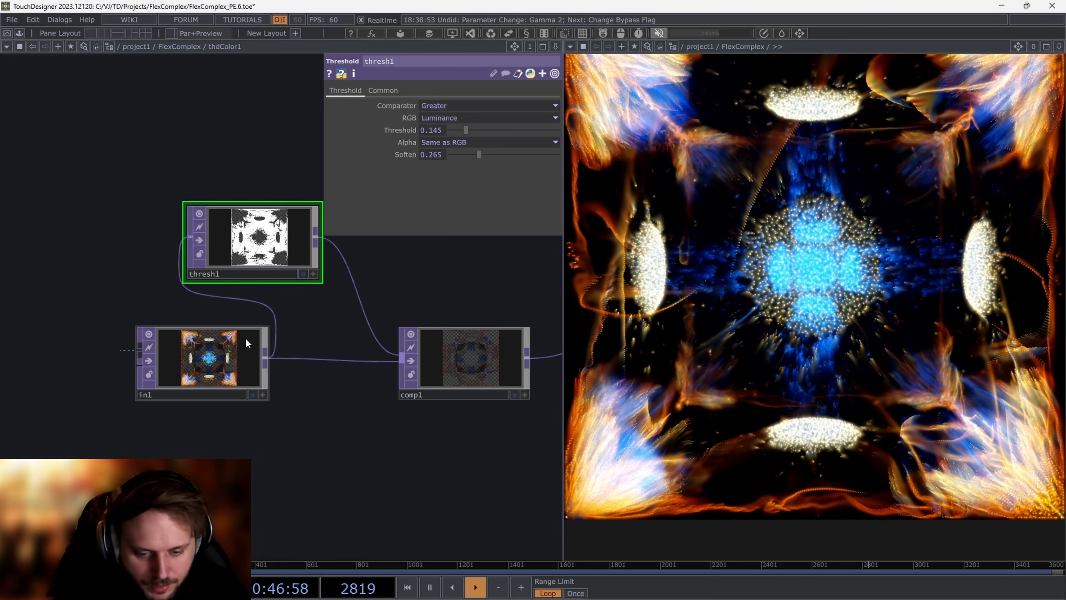
click(474, 359)
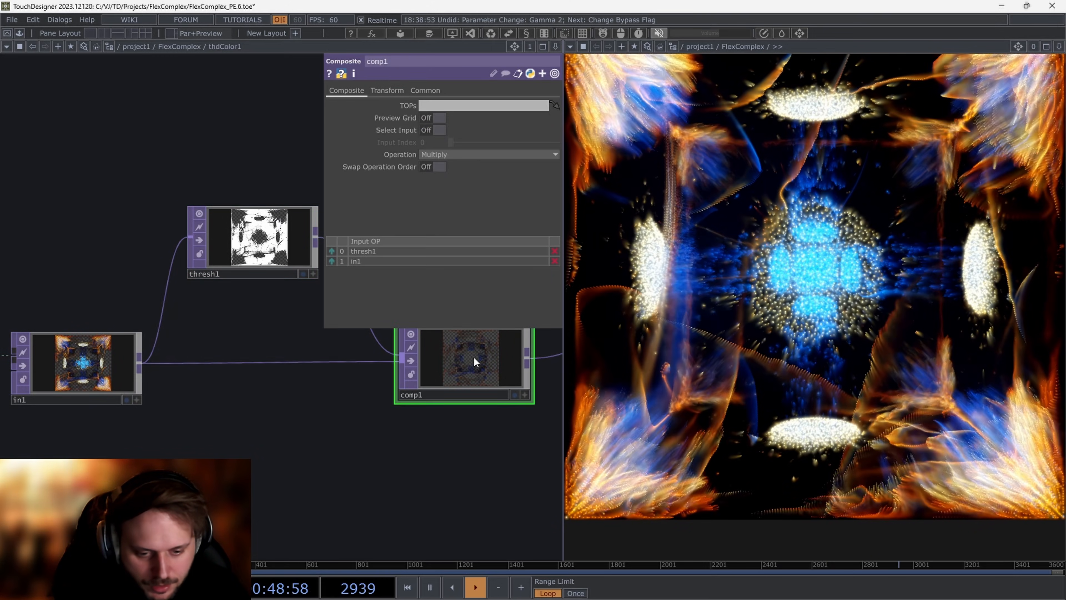
click(252, 276)
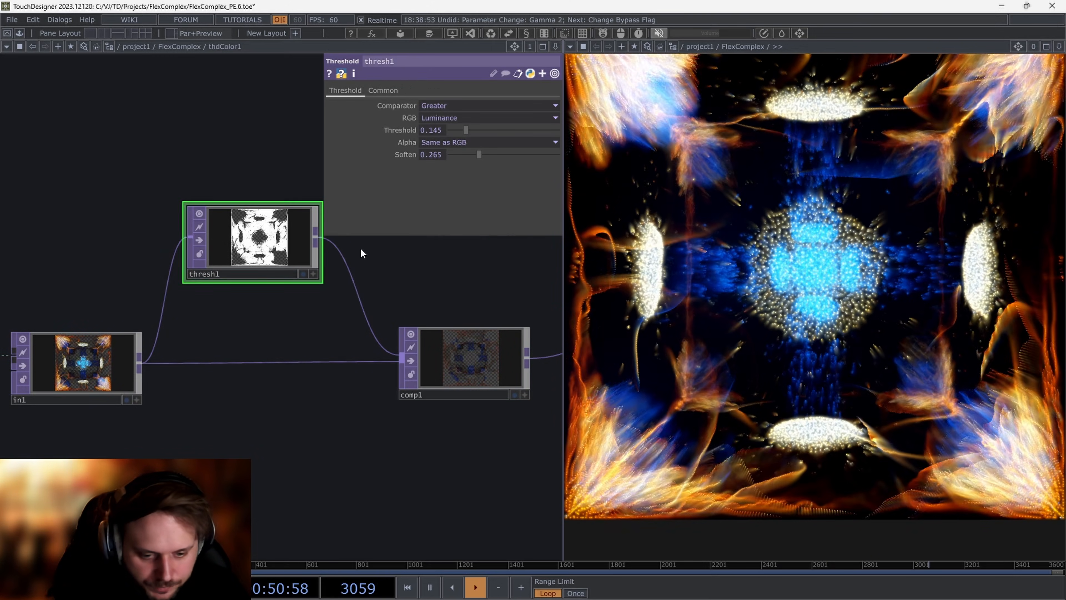
scroll(254, 311, down, 5)
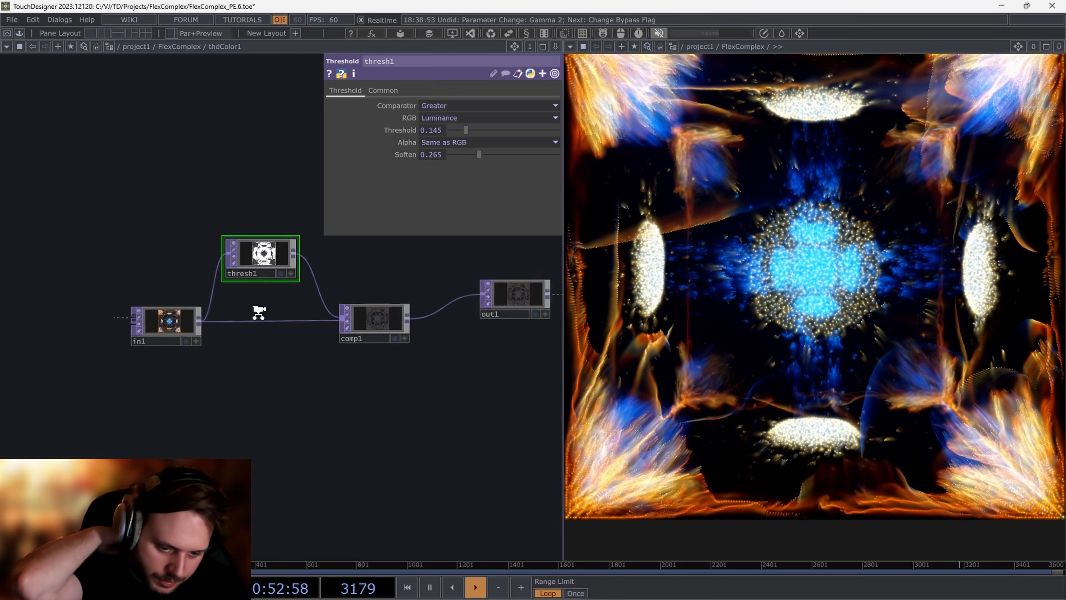
scroll(250, 330, down, 4)
scroll(258, 378, up, 4)
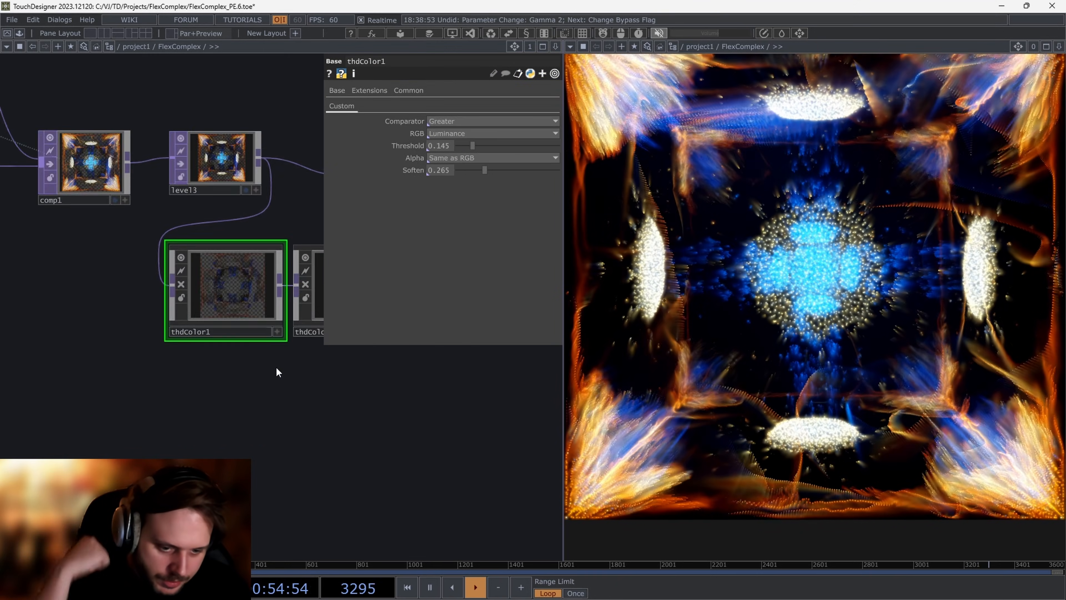
Step: Compare the Comparator and threshold settings of thdColor1 with those of thdColor2
drag(269, 350, 251, 432)
scroll(220, 350, up, 3)
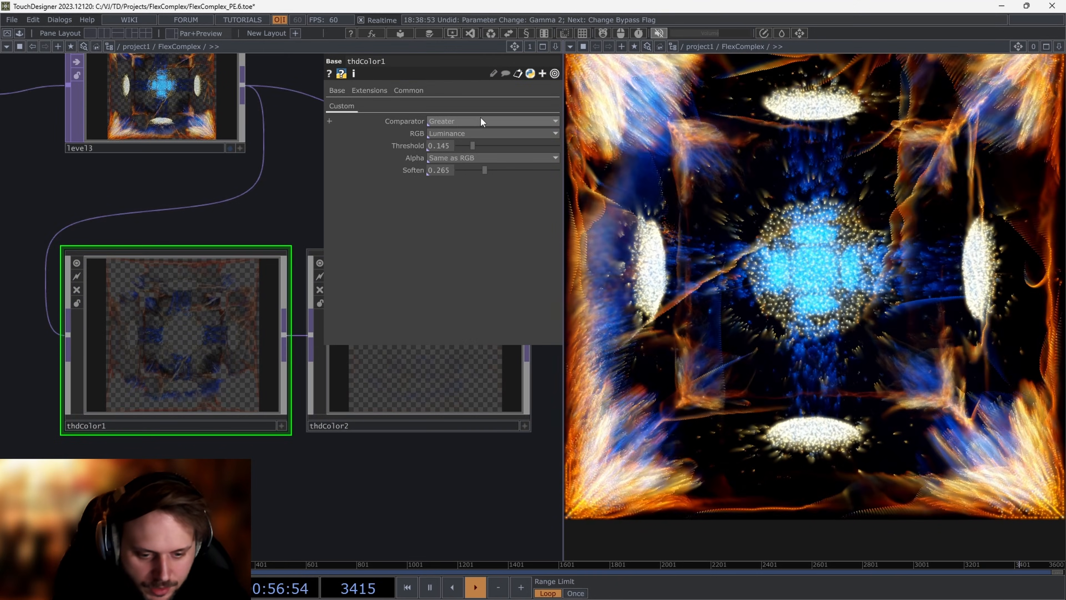
click(471, 121)
click(472, 121)
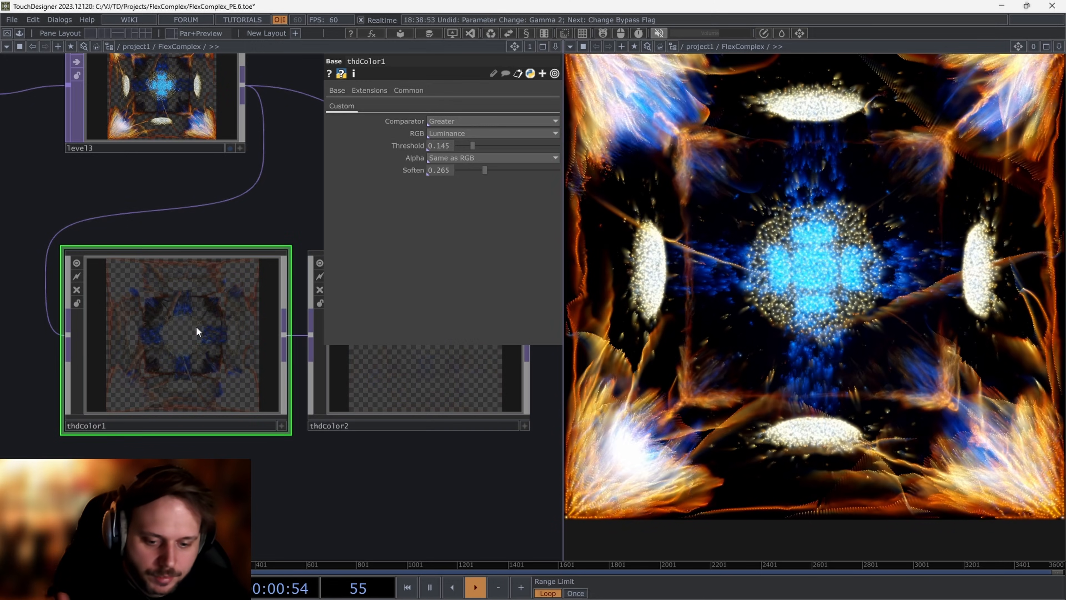
drag(250, 444, 174, 457)
click(305, 398)
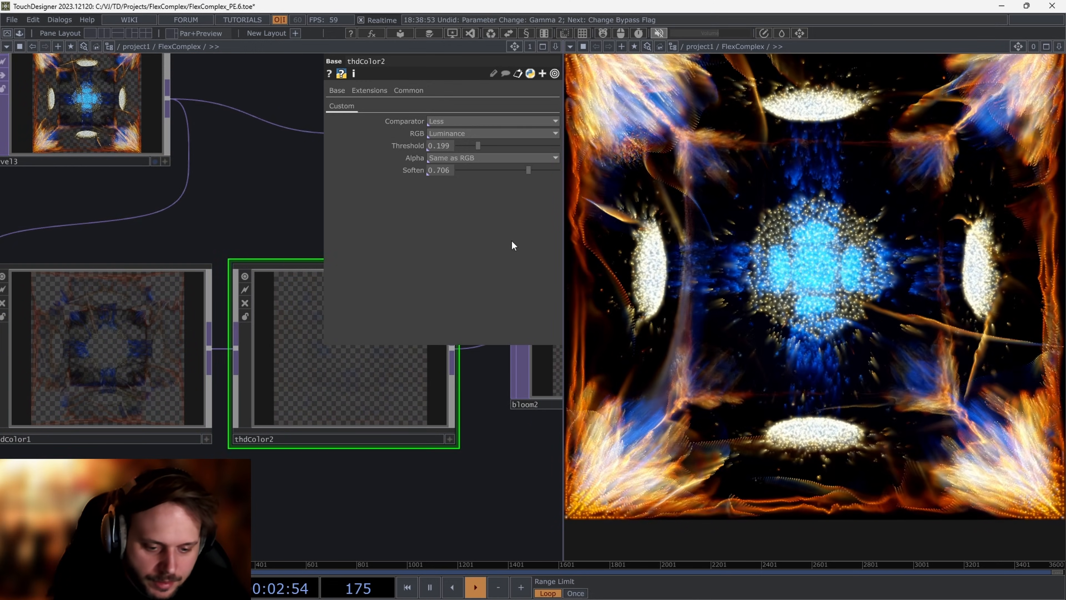
Step: Try wiring thdColor1 directly into bloom2, skipping thdColor2, inspect the bloom output, and undo the connection
scroll(251, 473, down, 4)
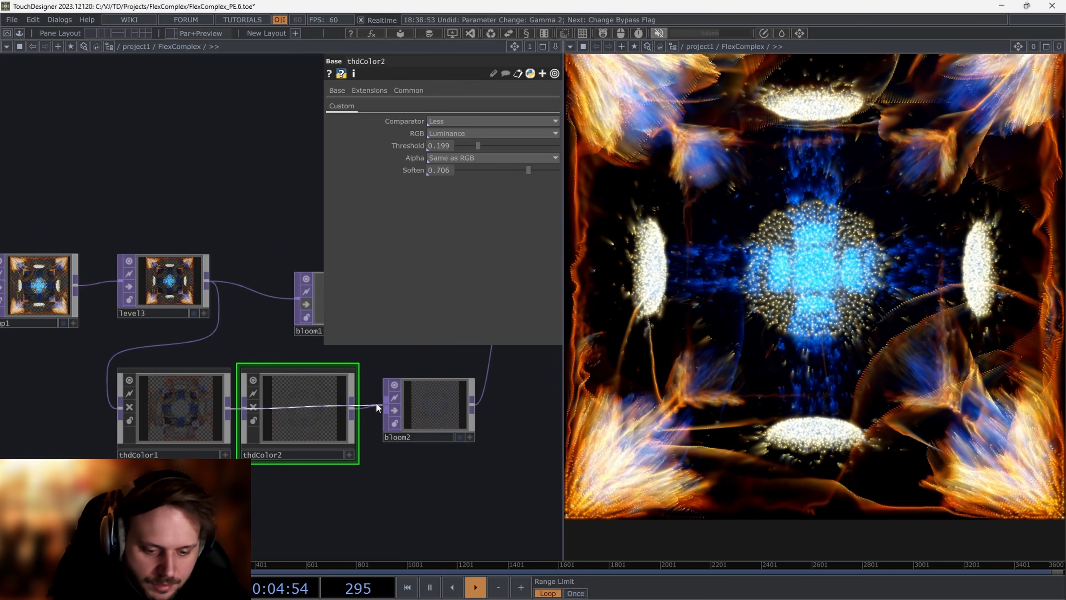
scroll(491, 408, up, 3)
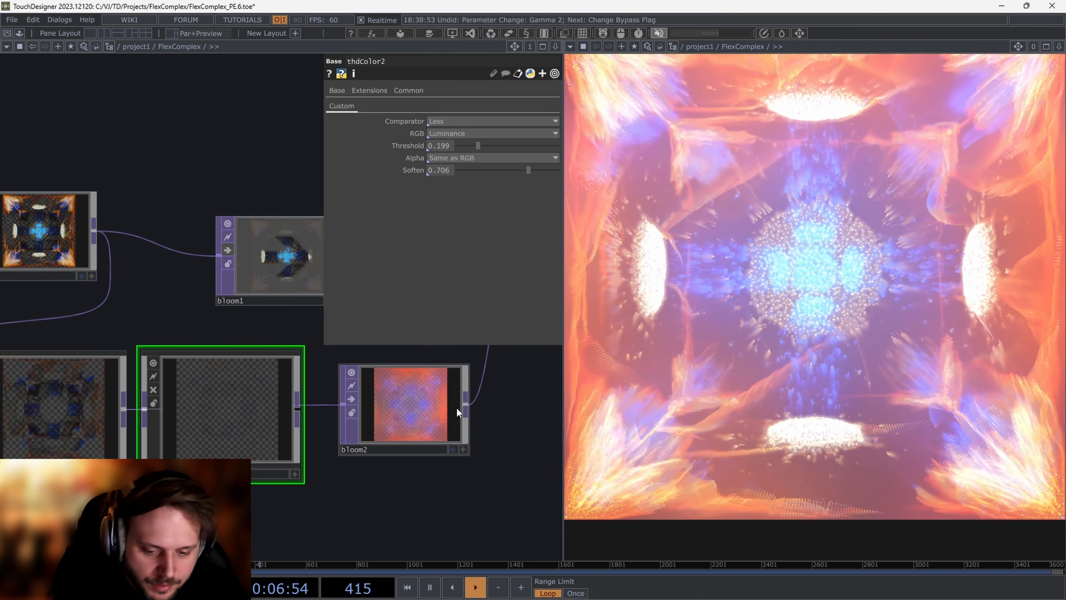
scroll(445, 404, up, 5)
scroll(432, 404, down, 5)
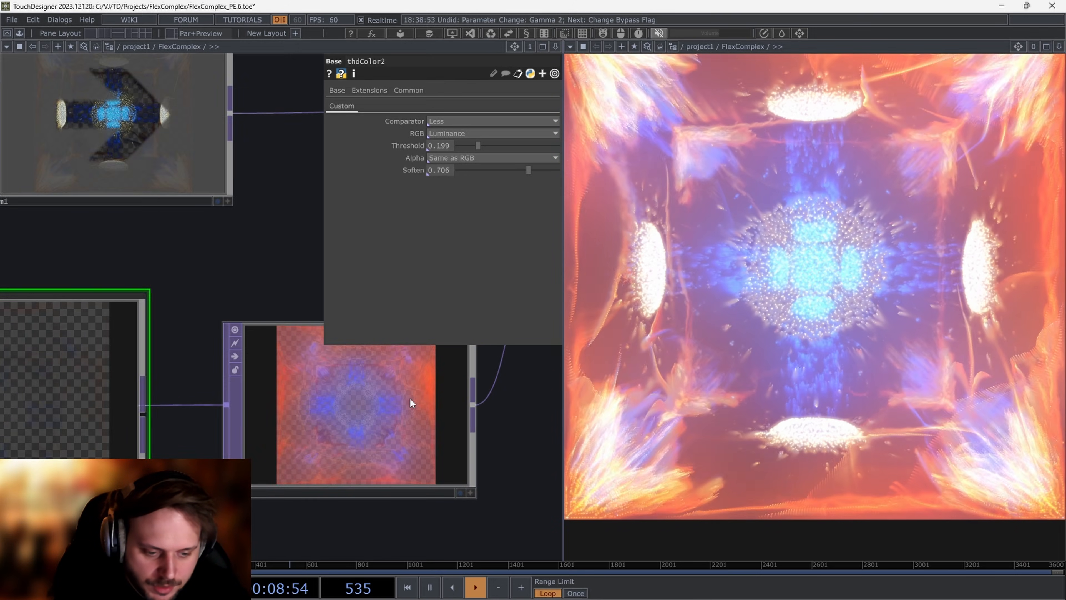
scroll(410, 402, down, 3)
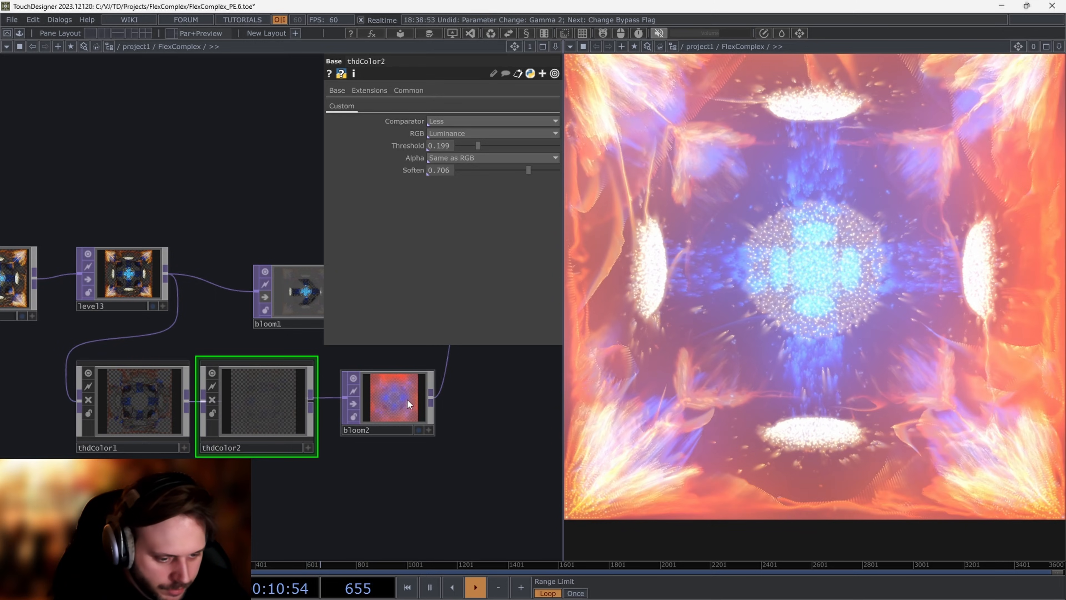
key(ctrl+z)
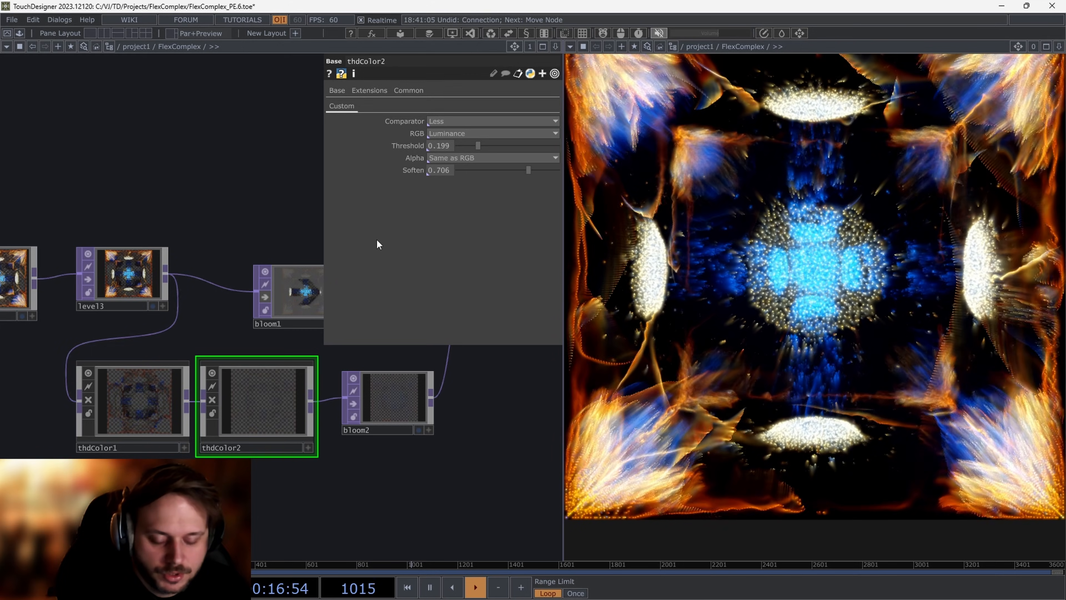
Step: Set thdColor2's Soften to 1, inspect bloom2's output, and display bloom2's Bloom parameters
drag(528, 170, 597, 179)
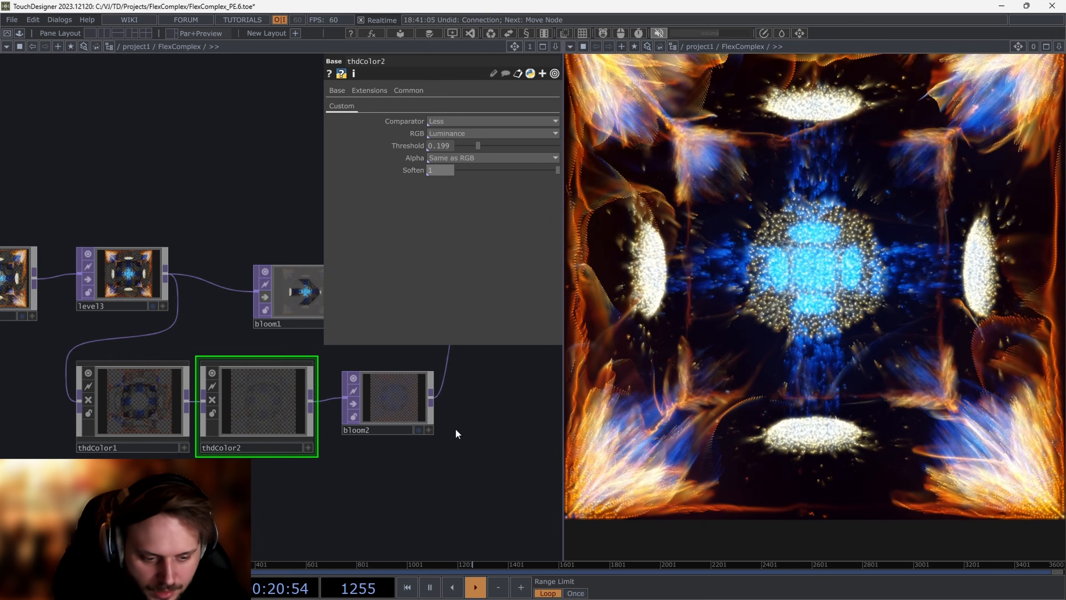
scroll(451, 422, up, 5)
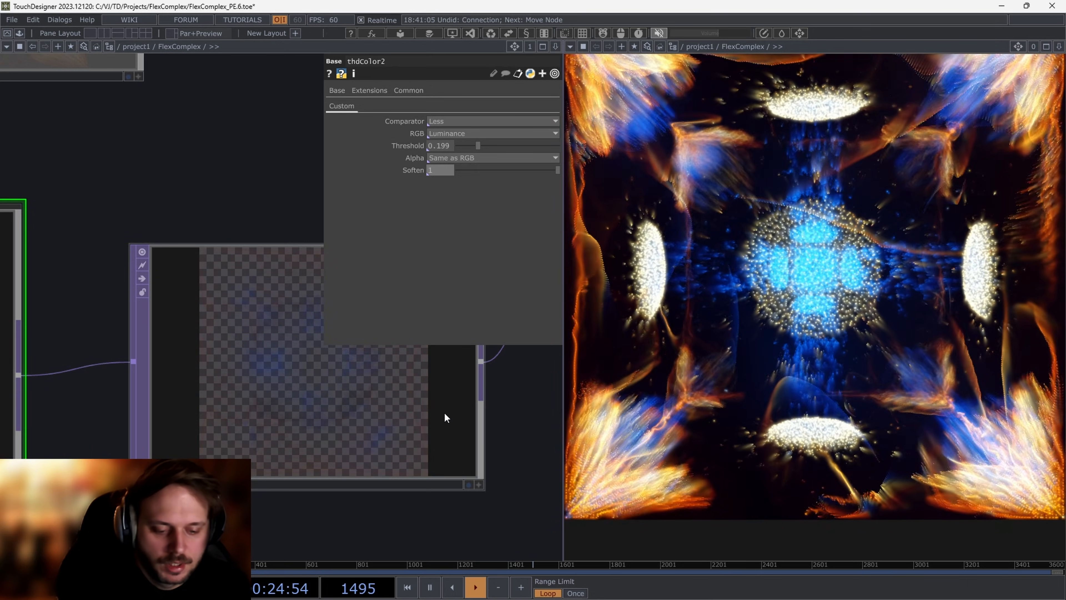
scroll(441, 412, down, 5)
drag(403, 481, 278, 469)
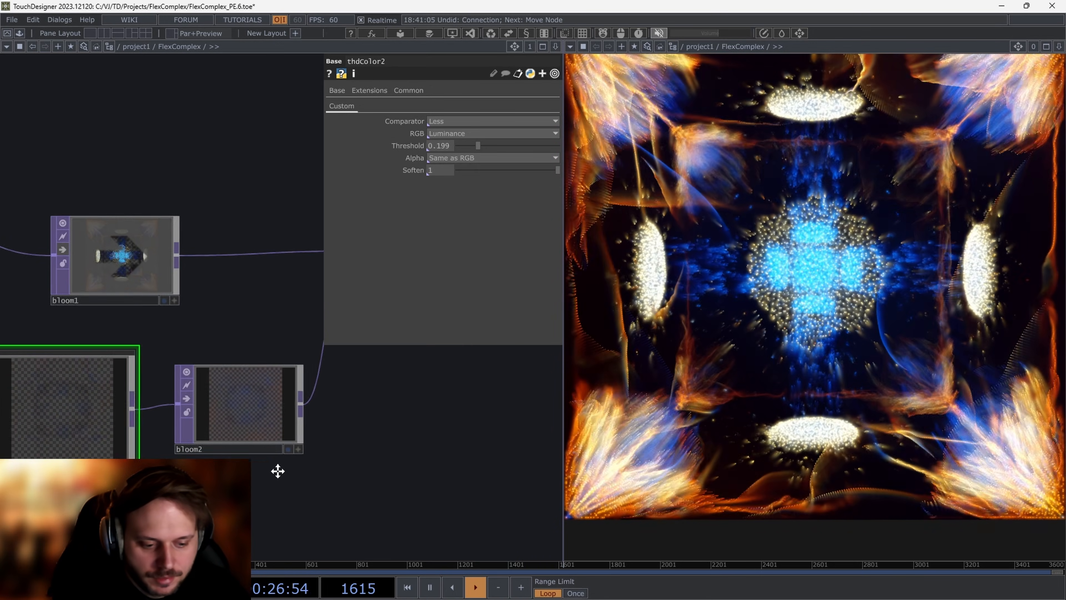
scroll(283, 464, down, 4)
click(277, 413)
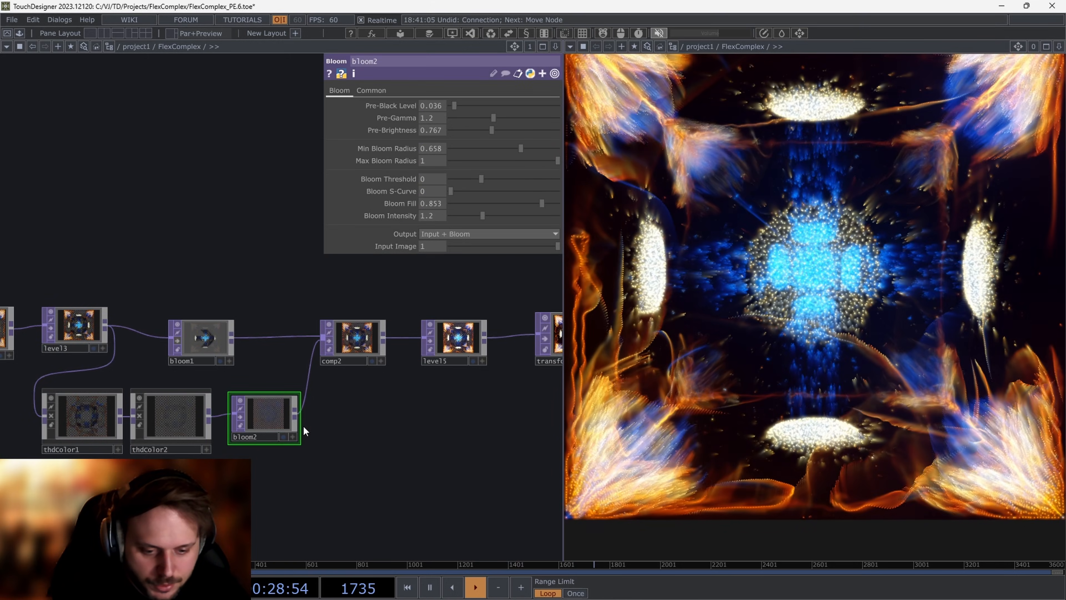
Step: Raise bloom2's Bloom Intensity to 2.01
scroll(279, 445, up, 3)
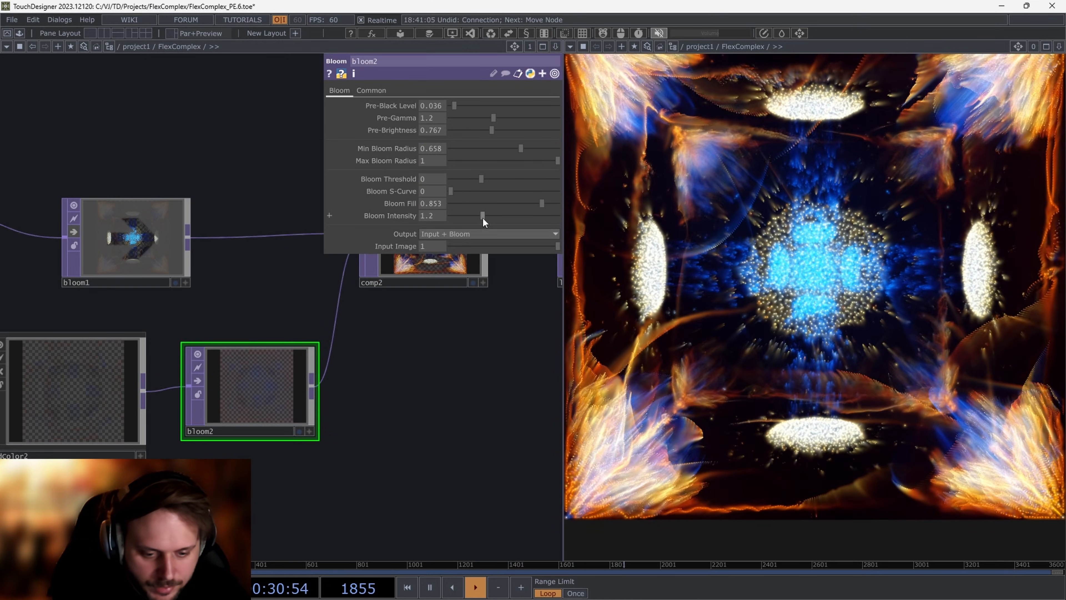
drag(483, 218, 505, 215)
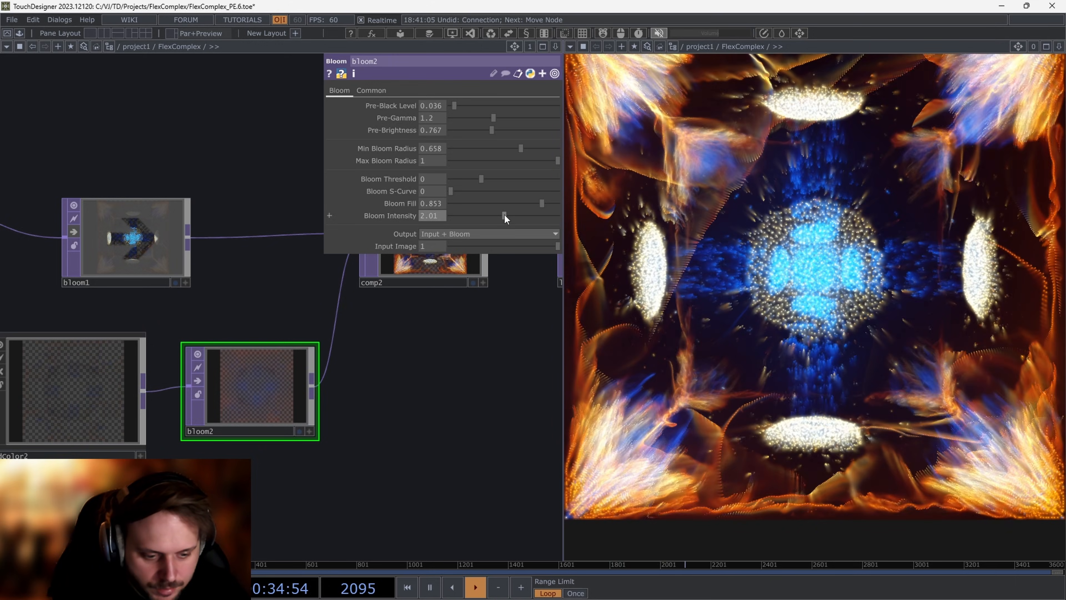
Step: Review the parameters of comp2, level5 and transform3 along the end of the output chain
drag(464, 370, 290, 404)
scroll(336, 401, down, 3)
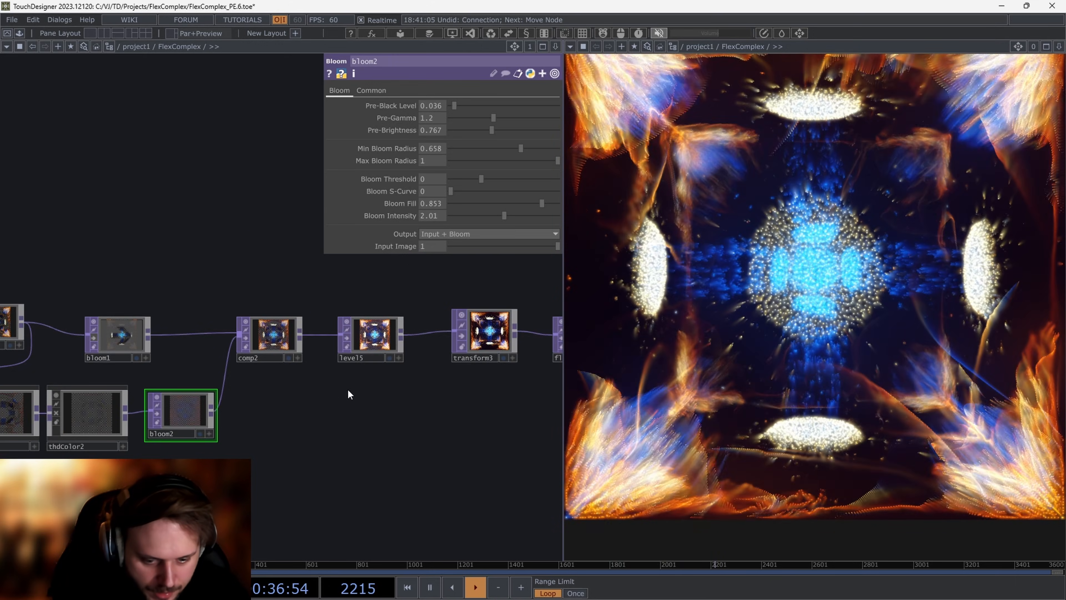
click(294, 342)
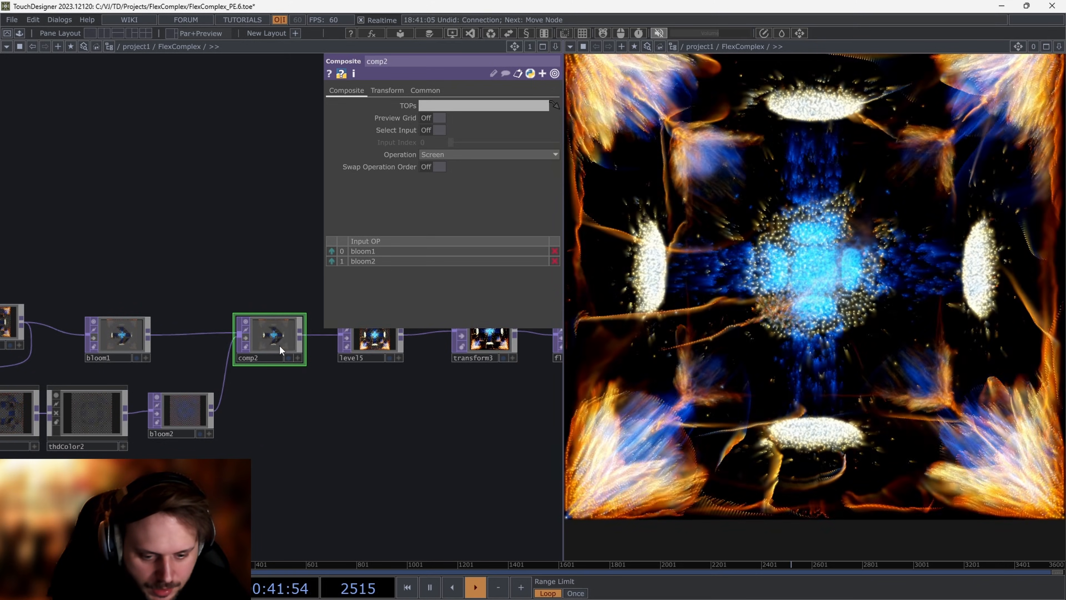
drag(327, 388, 203, 462)
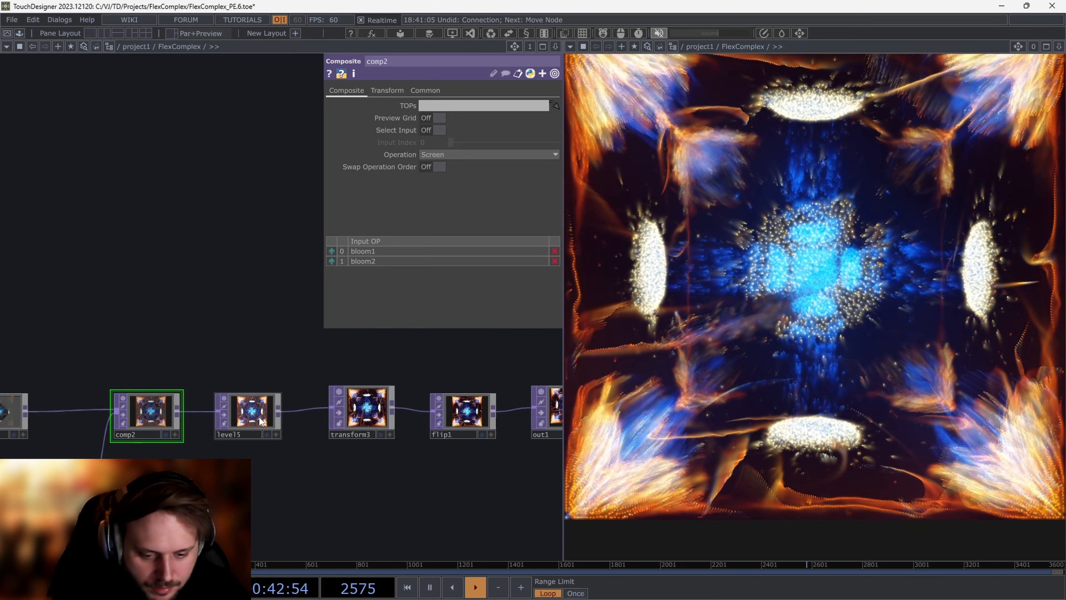
click(251, 414)
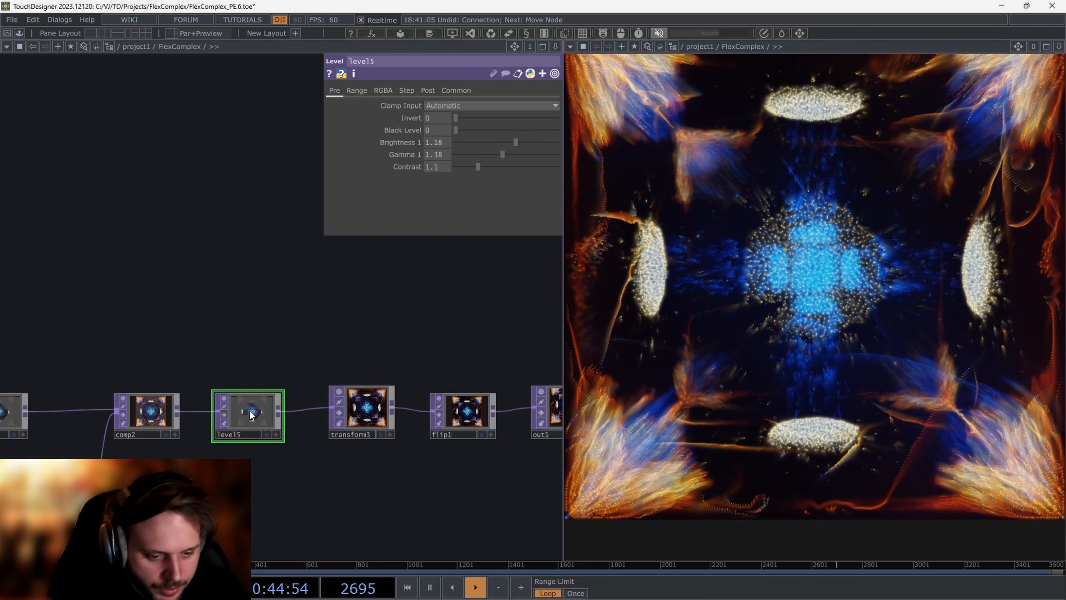
drag(270, 354, 171, 344)
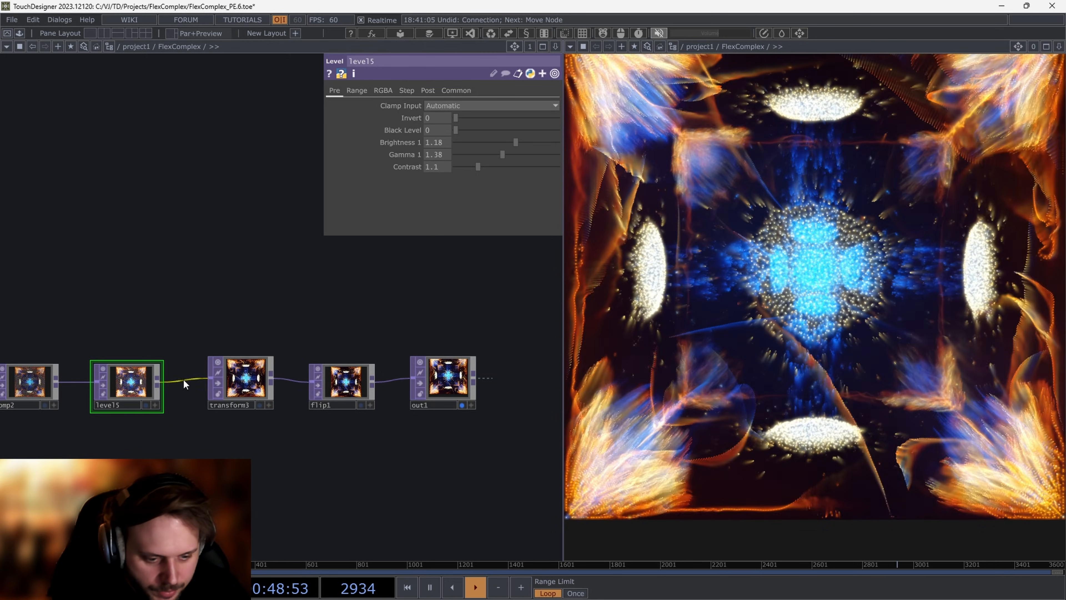
click(251, 387)
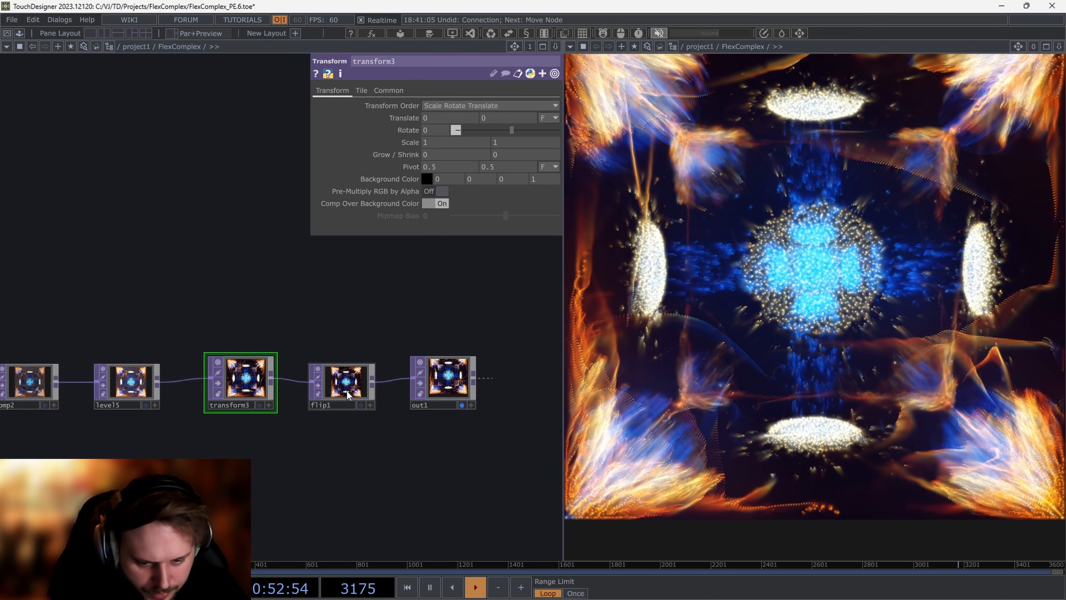
Step: Delete the flip1 node between transform3 and out1
click(352, 380)
key(Delete)
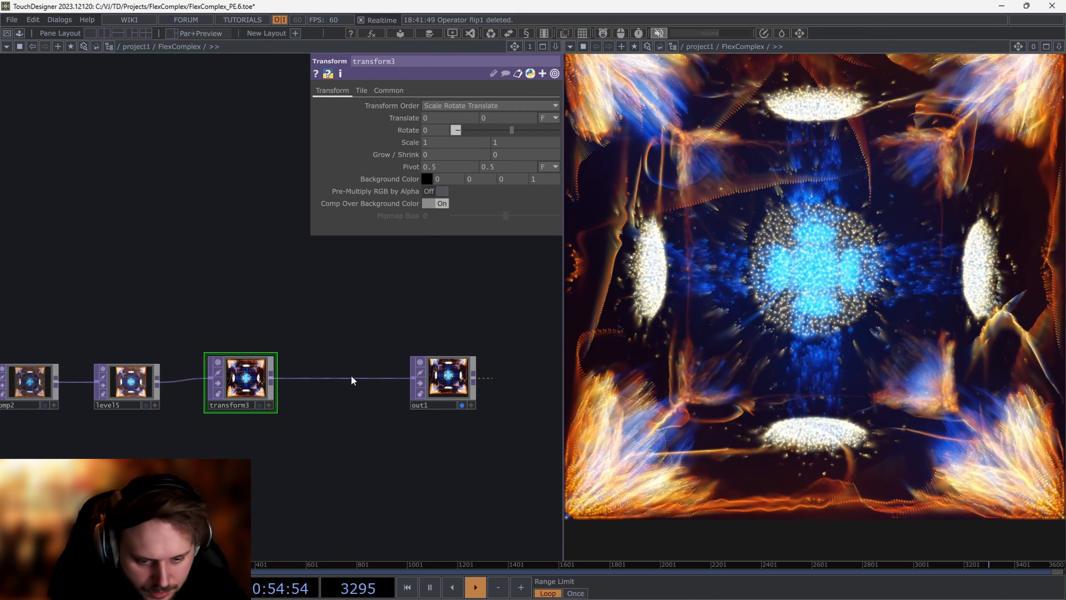
Step: Examine the density branch: null10, math6's Range parameters, and nvflex3's Output options, keeping Density
scroll(352, 345, down, 8)
scroll(297, 397, up, 6)
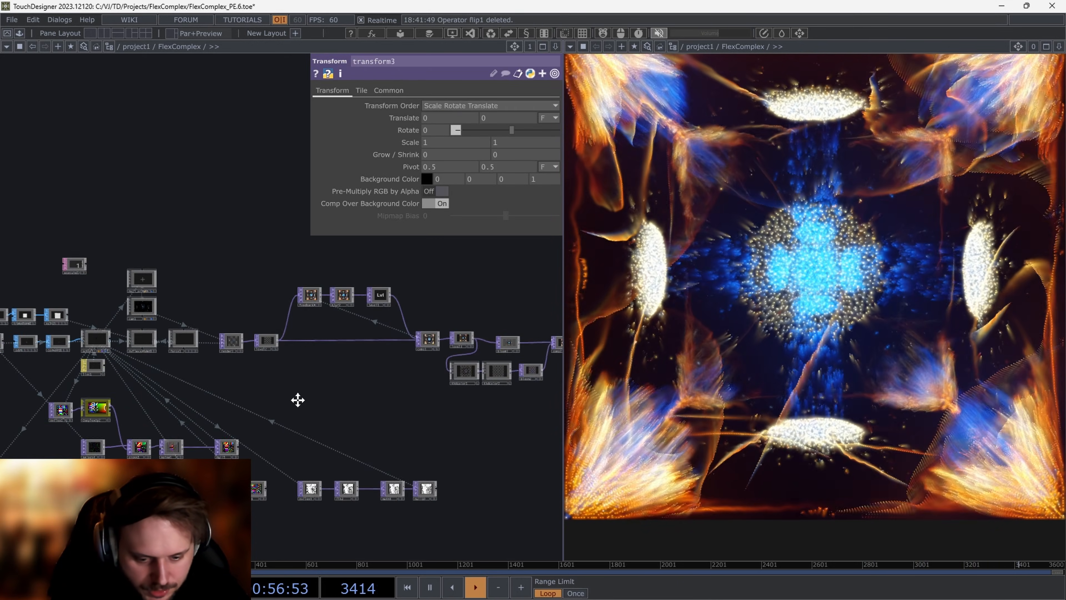
scroll(376, 445, up, 2)
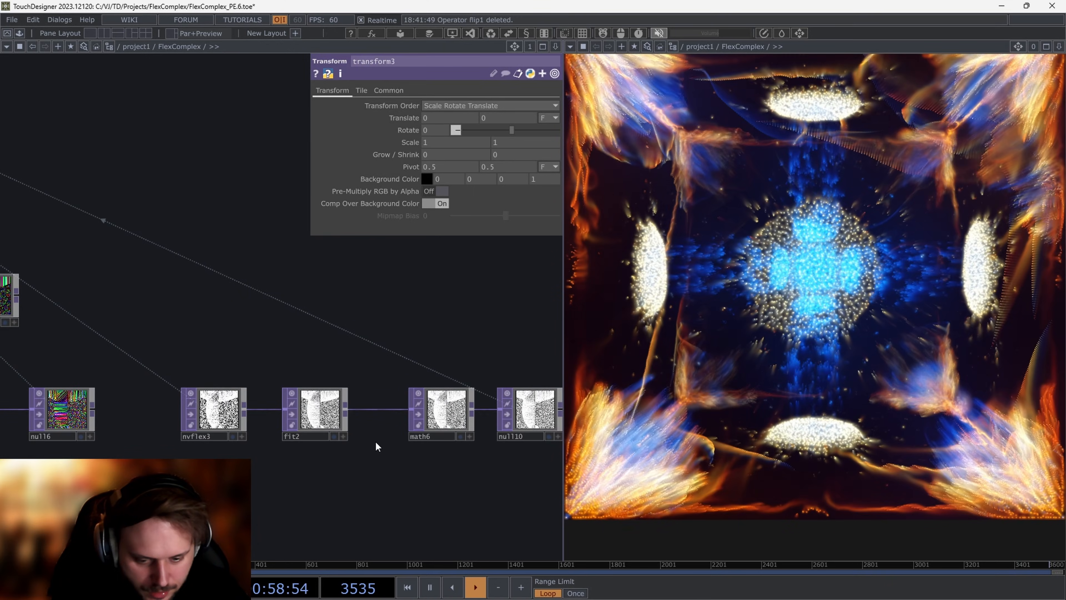
scroll(376, 445, down, 5)
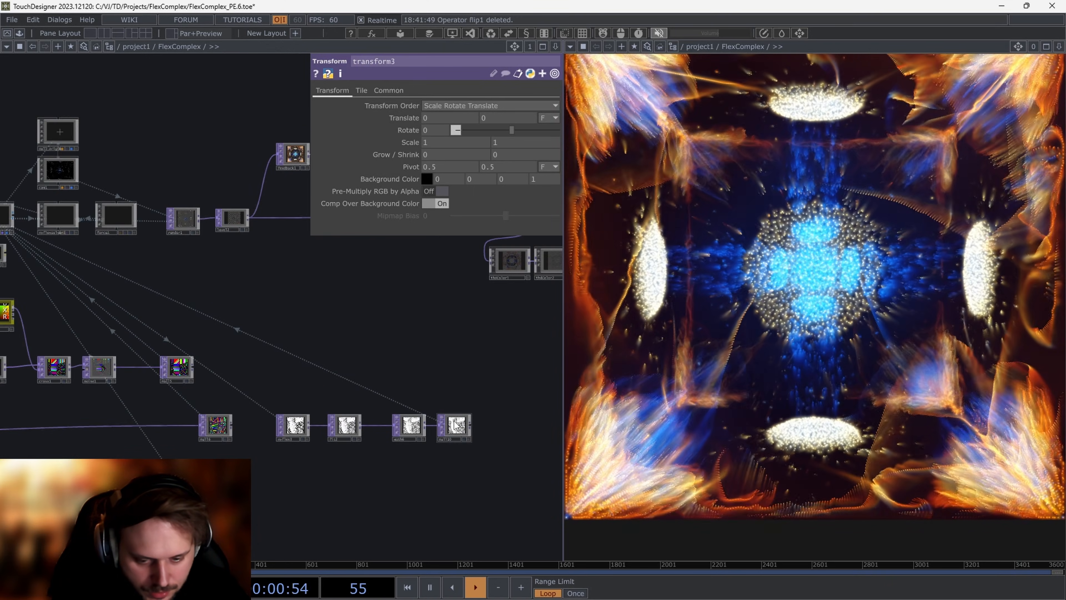
drag(329, 361, 296, 323)
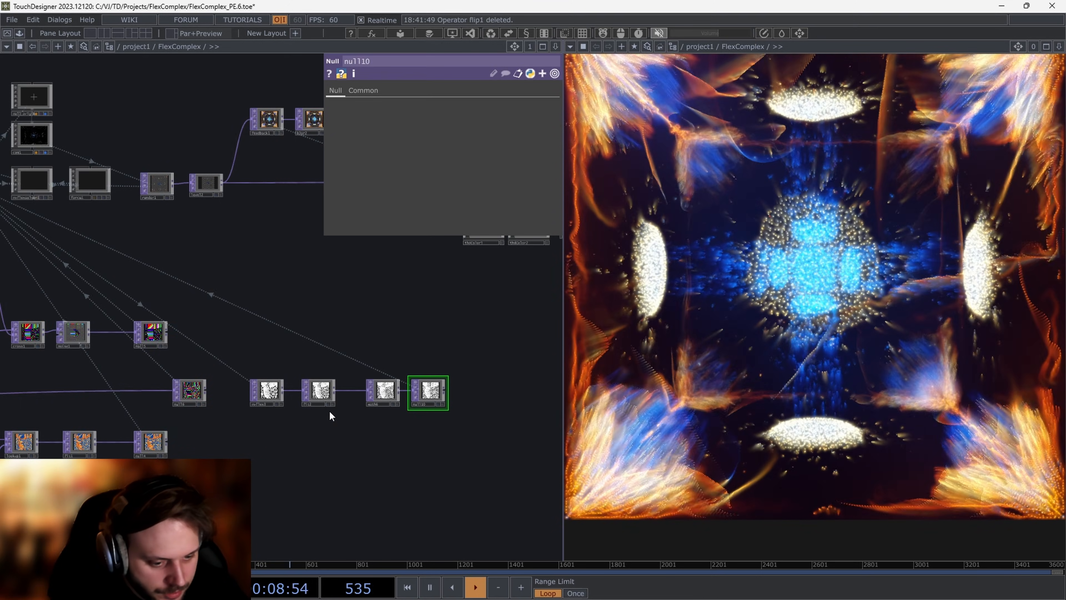
click(390, 390)
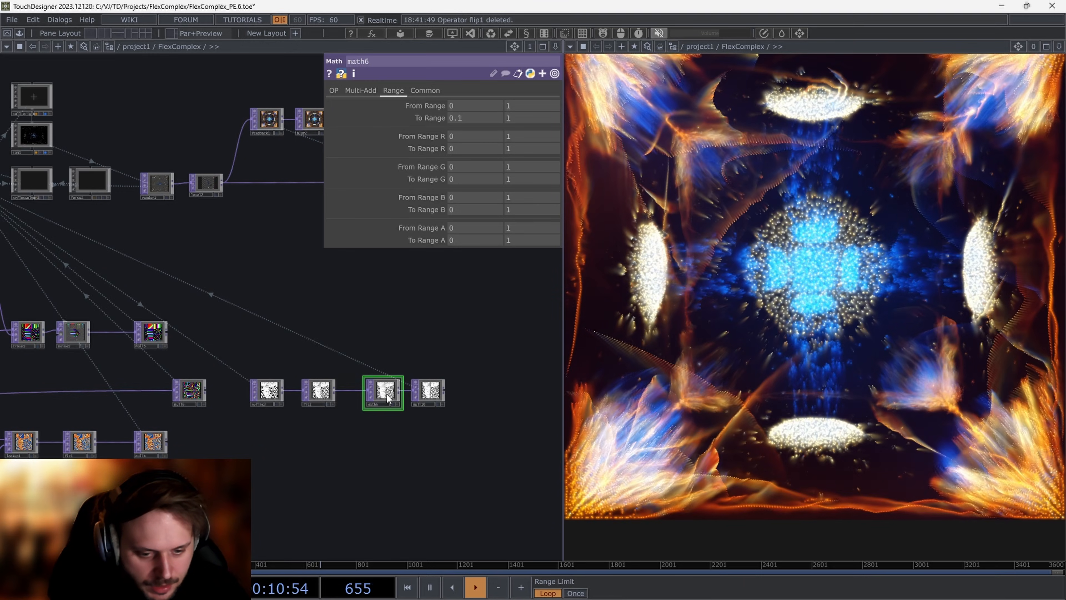
click(266, 397)
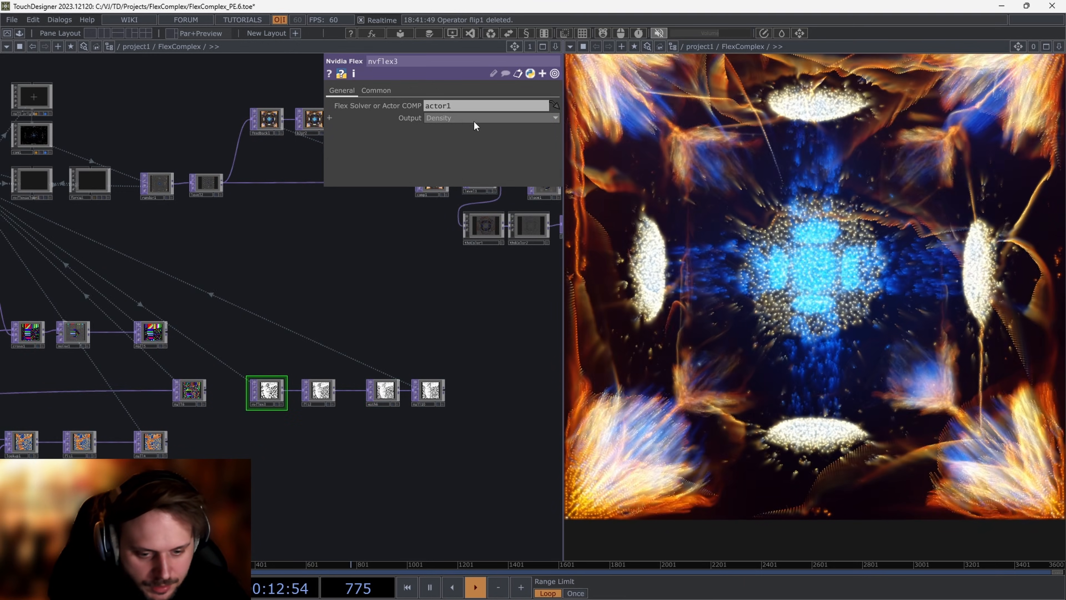
click(458, 119)
click(443, 114)
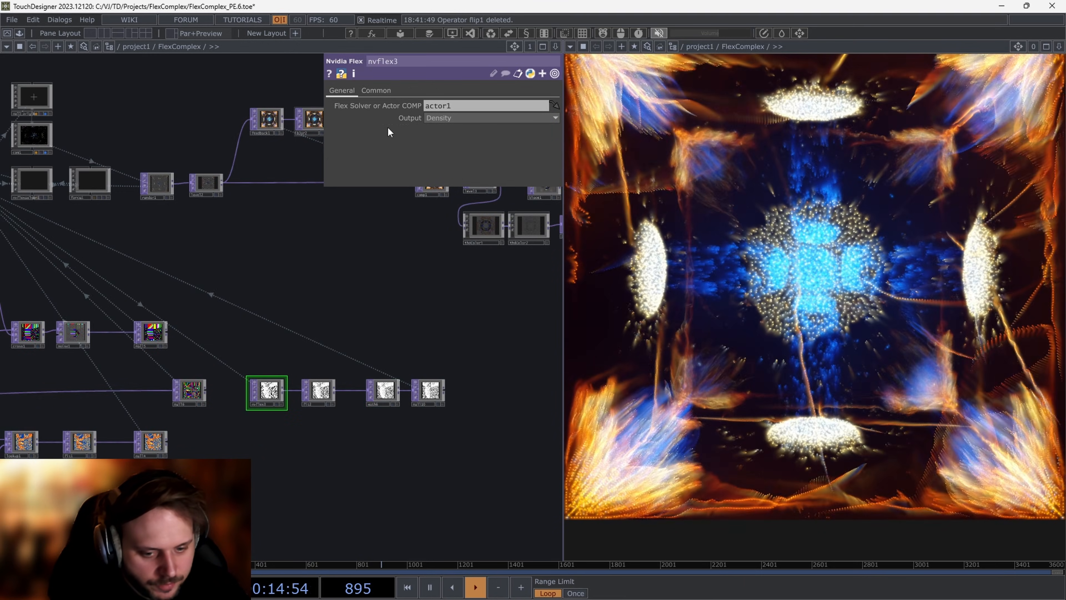
Step: Check fit2's Common resolution settings and its node info
click(326, 398)
scroll(323, 394, up, 4)
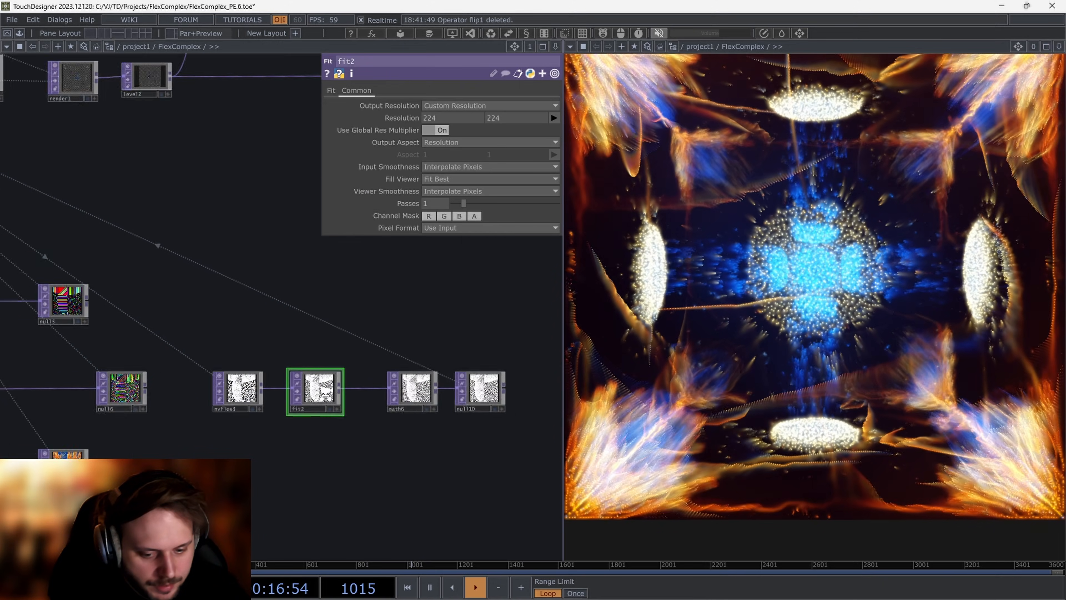
scroll(323, 395, down, 6)
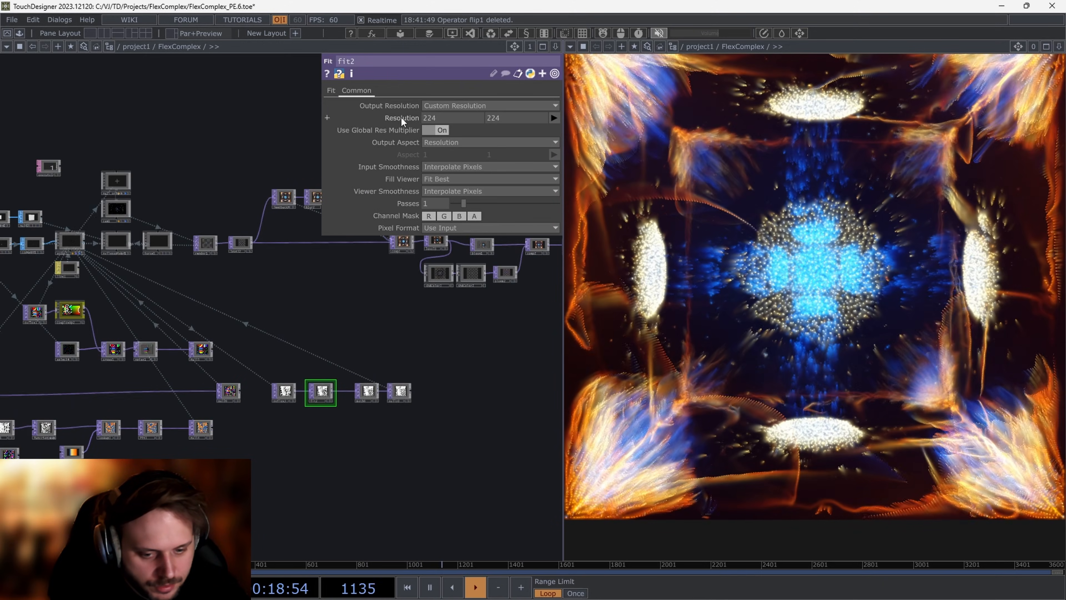
middle_click(322, 391)
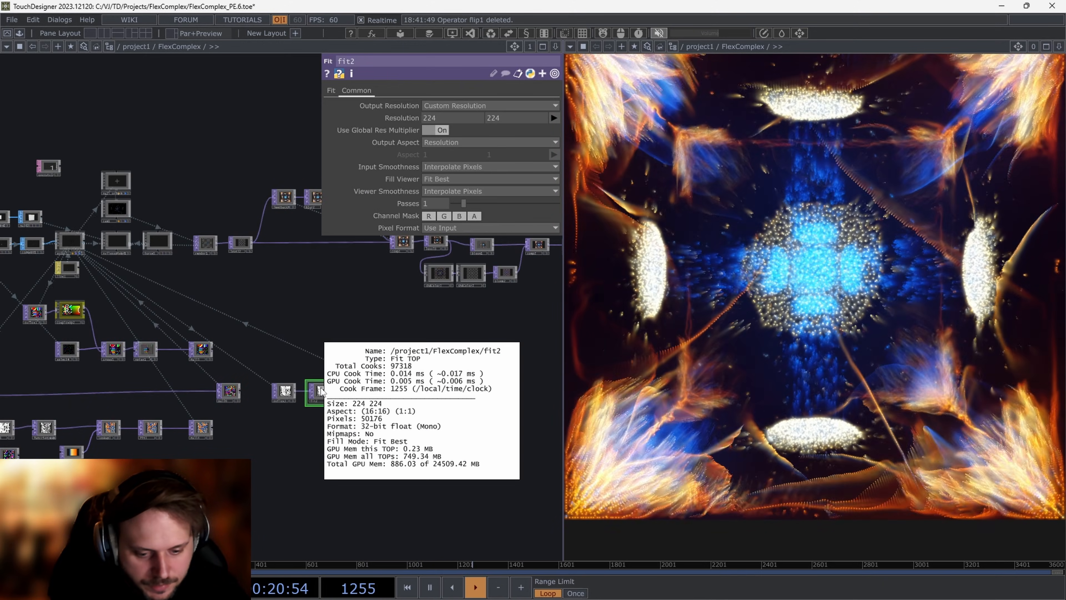
drag(277, 340, 356, 373)
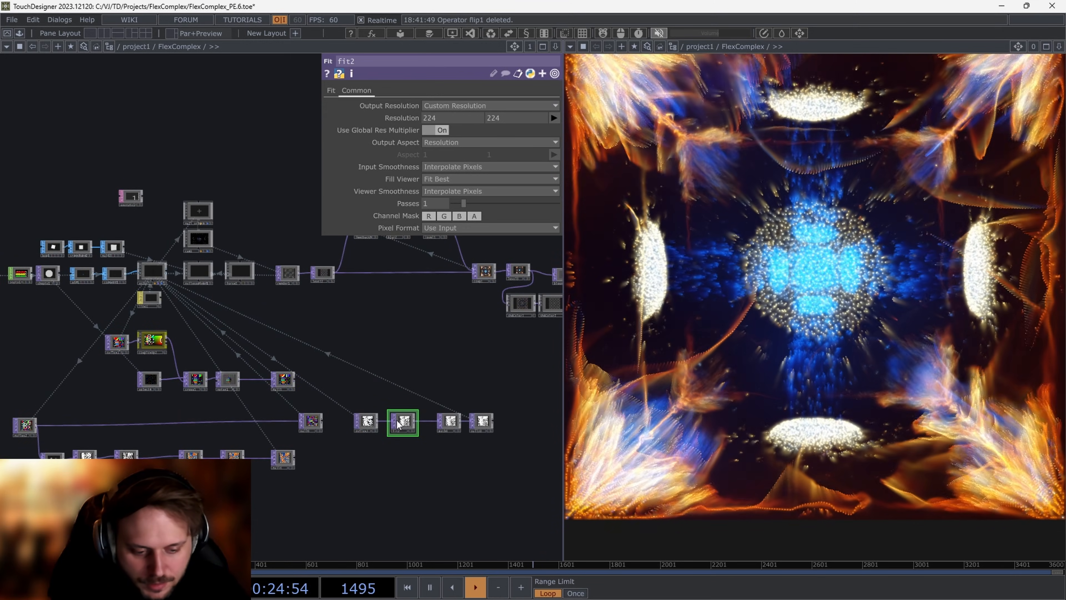
middle_click(406, 422)
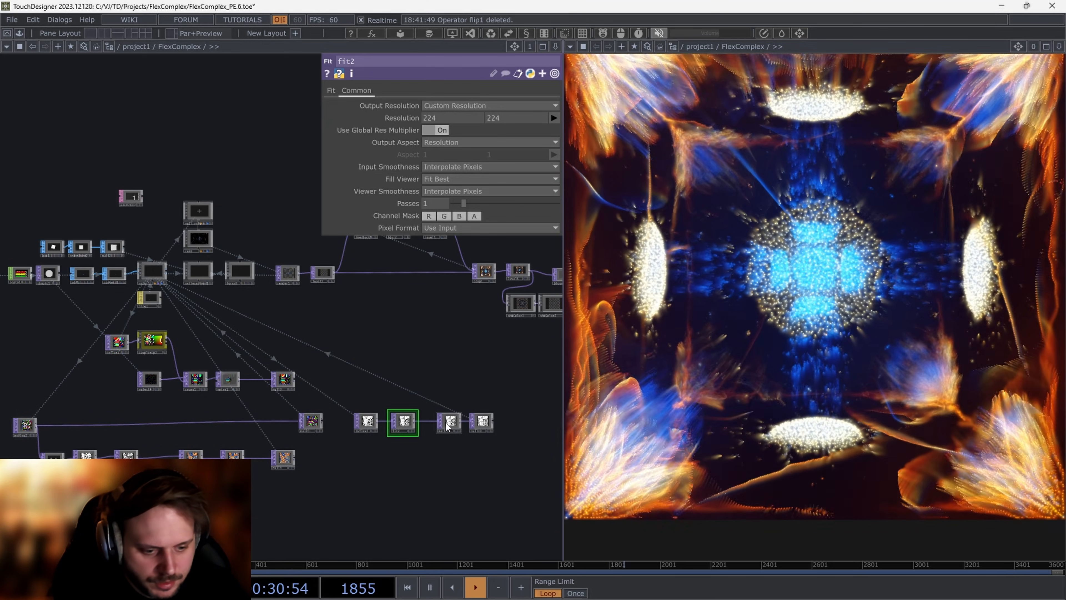
Step: Inspect nvflex3's density output up close and compare it with the math6 output
scroll(447, 426, up, 5)
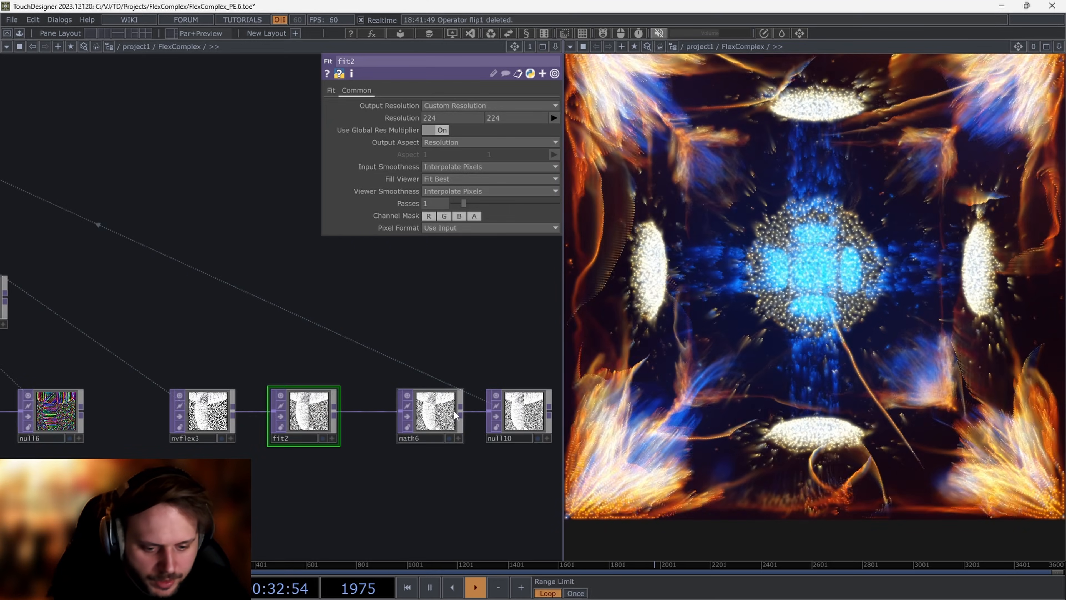
click(453, 411)
click(220, 410)
scroll(219, 409, up, 6)
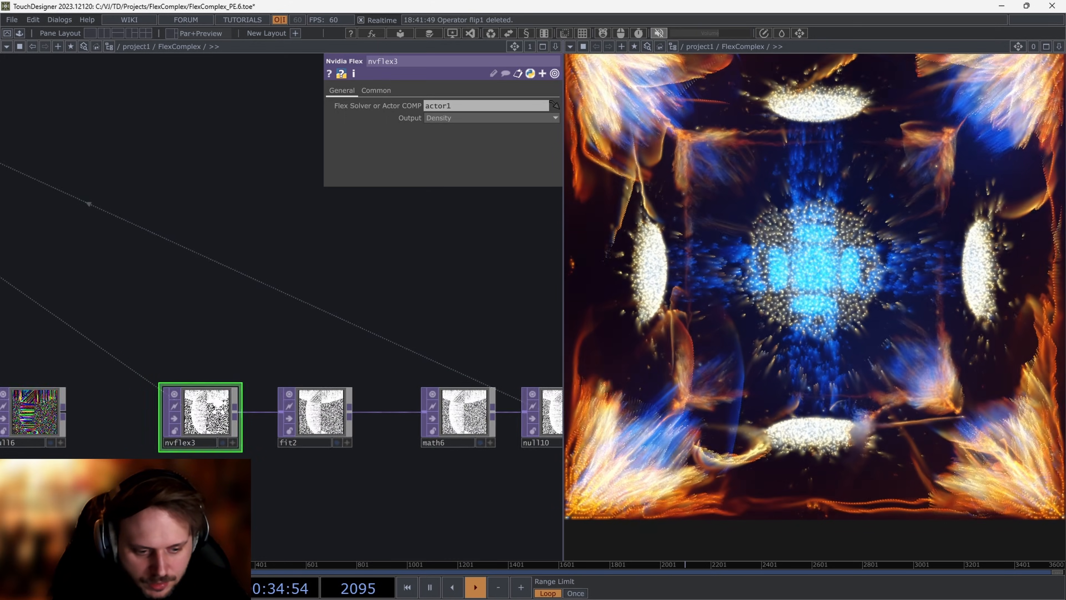
scroll(219, 402, up, 1)
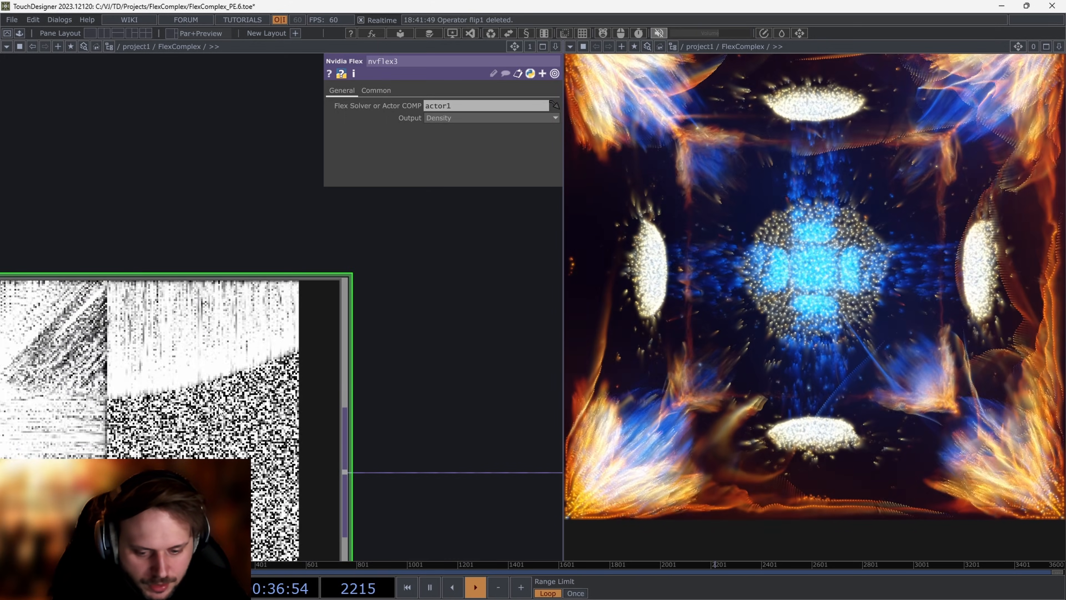
scroll(221, 421, down, 10)
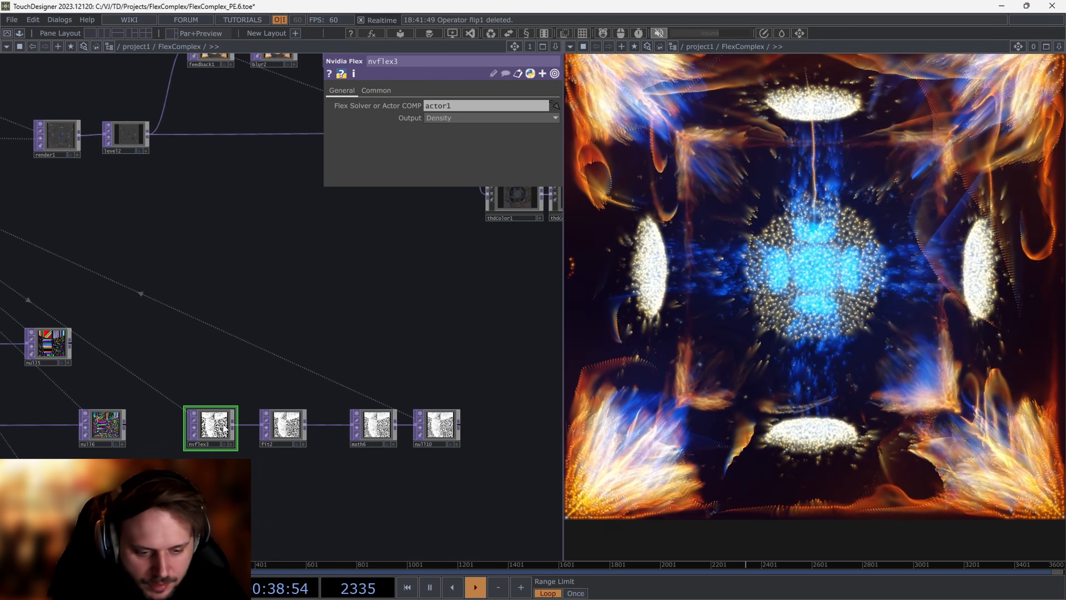
scroll(386, 436, up, 8)
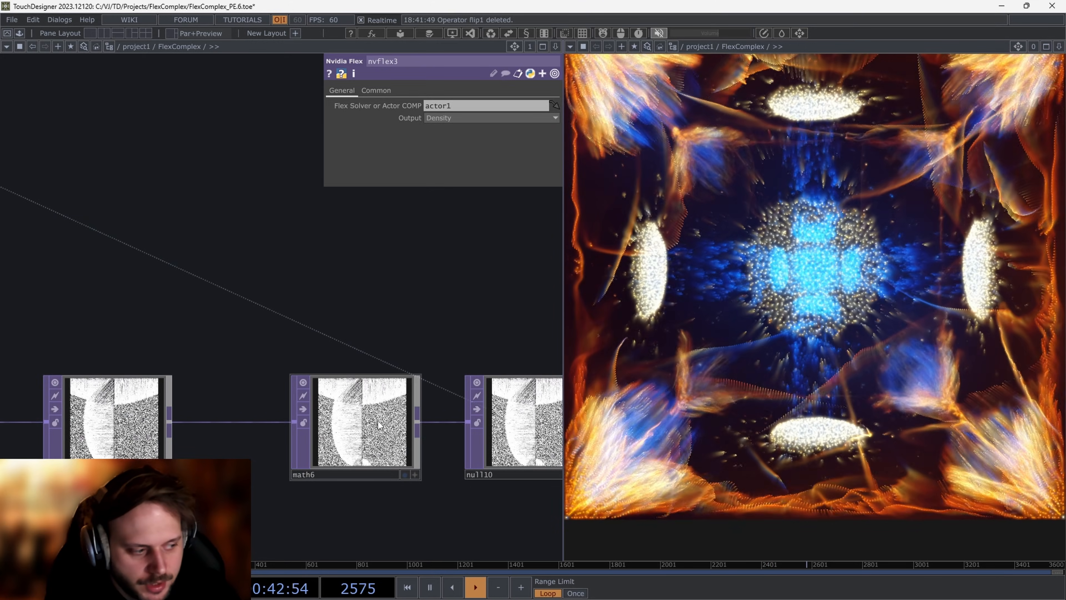
Step: Try 0.9 as the lower To Range value of math6, and settle on 0.3
click(378, 421)
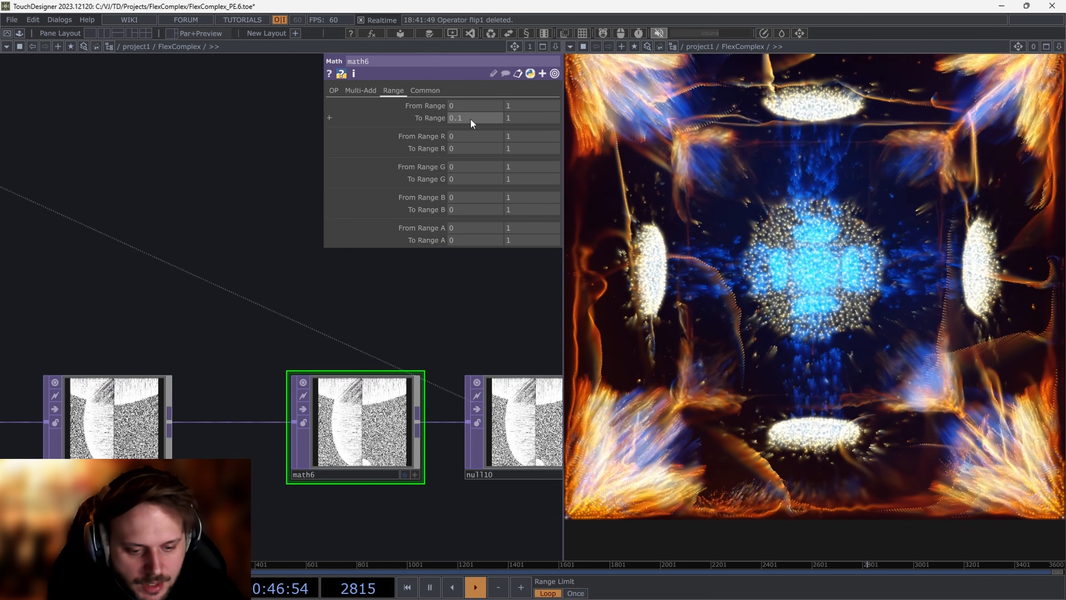
middle_click(469, 118)
middle_drag(470, 118, 521, 118)
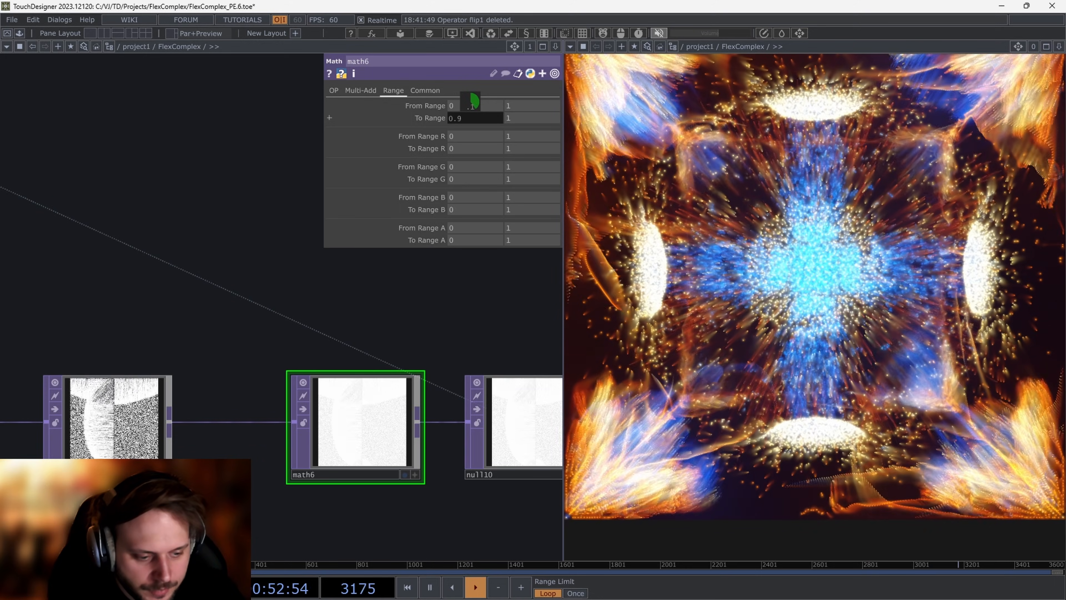
middle_drag(515, 119, 482, 118)
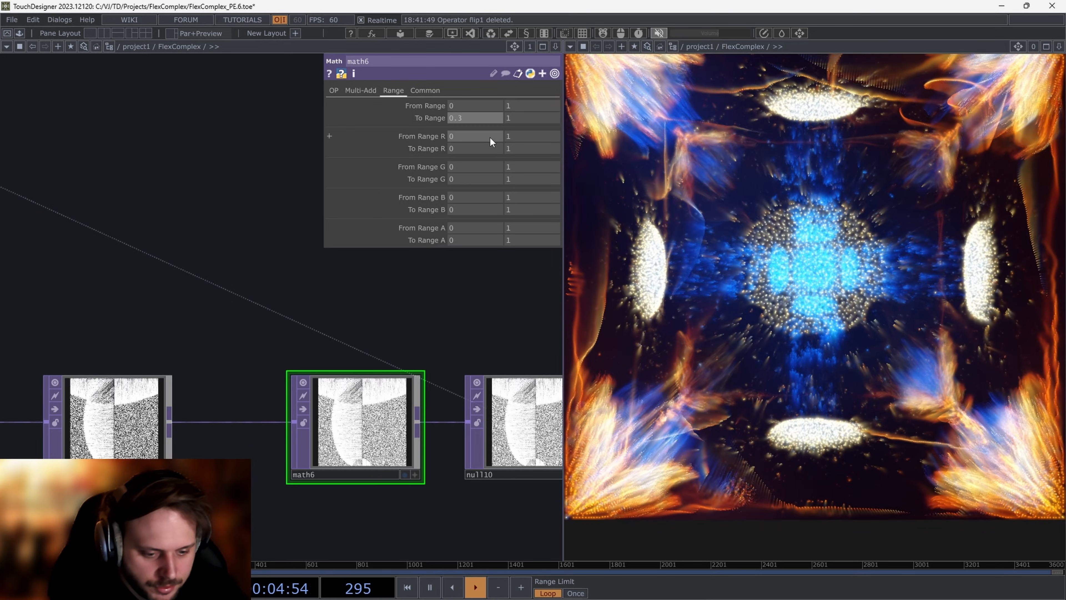
Step: Display actor1's Instance parameters to see how null10 drives the particle scale
drag(349, 351, 142, 333)
scroll(142, 332, down, 6)
drag(254, 356, 466, 385)
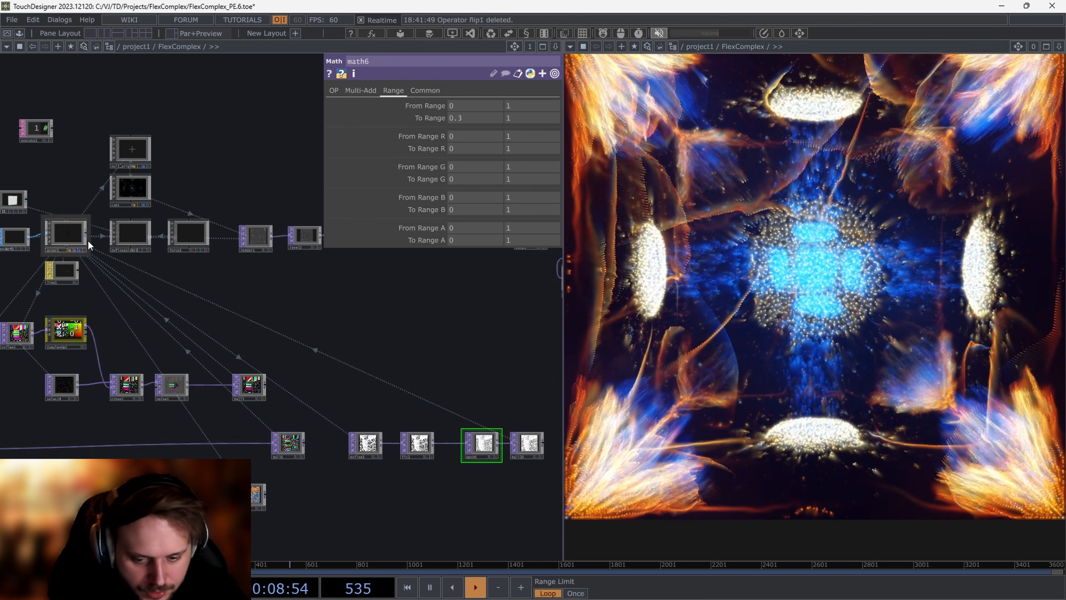
click(75, 237)
click(417, 91)
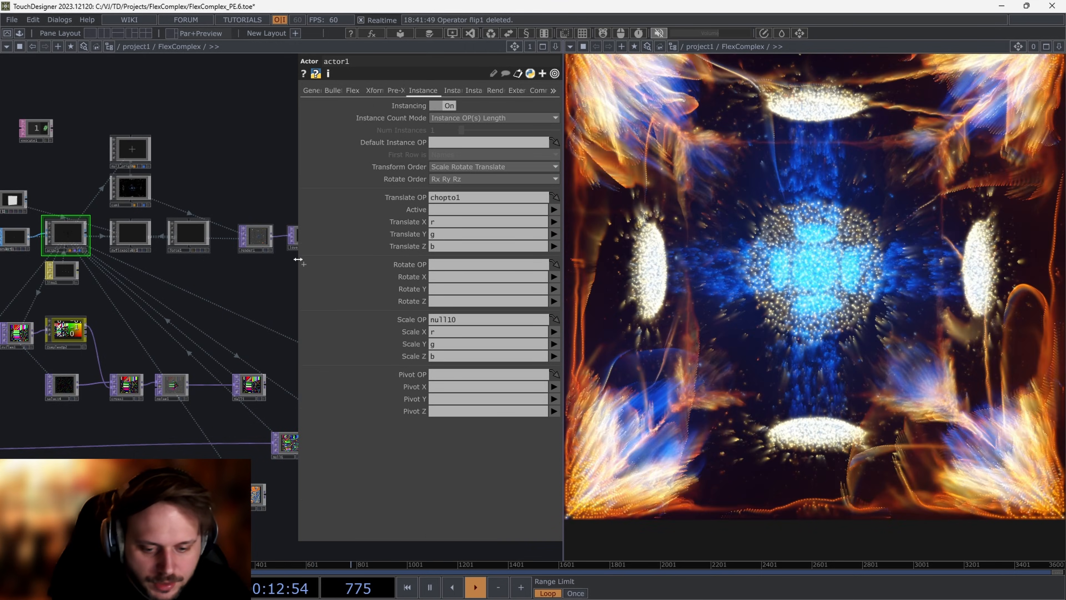
Step: Go up to the project1 level, widen the network pane, and show the FlexComplex component's Custom parameters
key(p)
scroll(252, 151, down, 6)
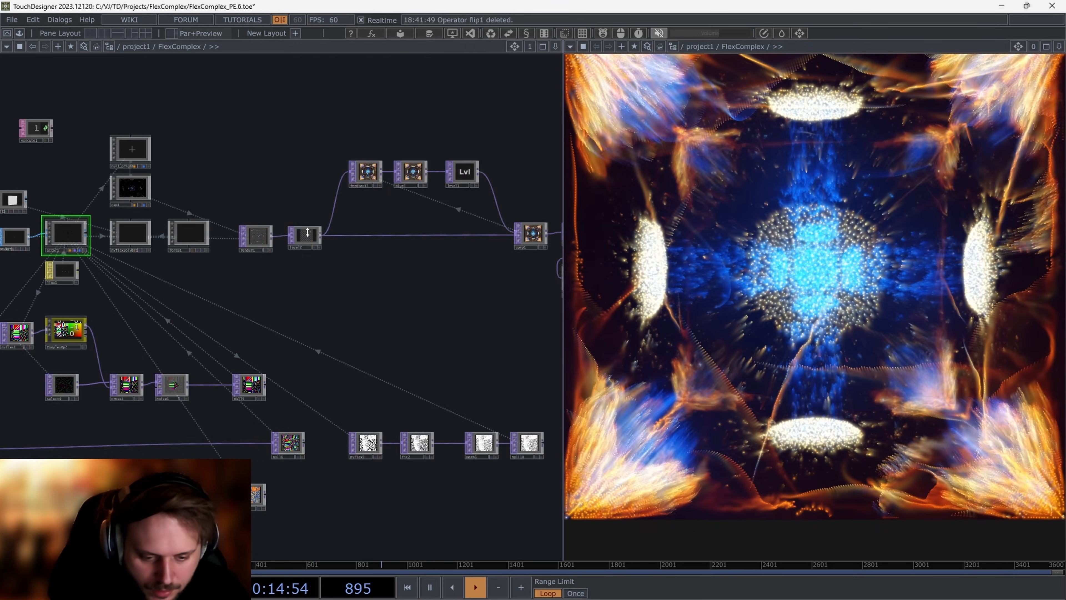
scroll(392, 290, down, 8)
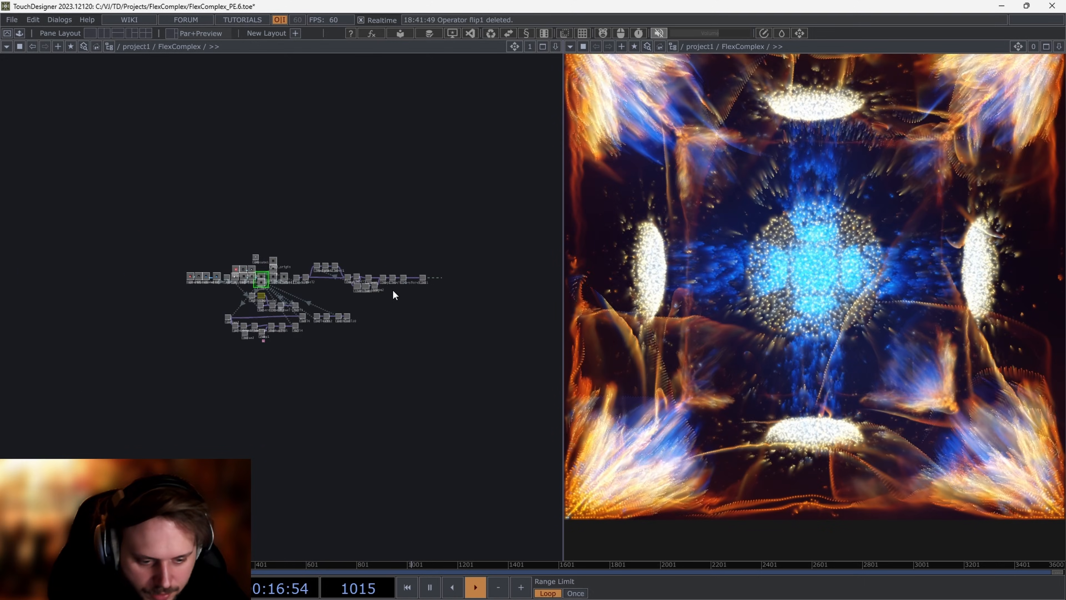
scroll(392, 302, down, 2)
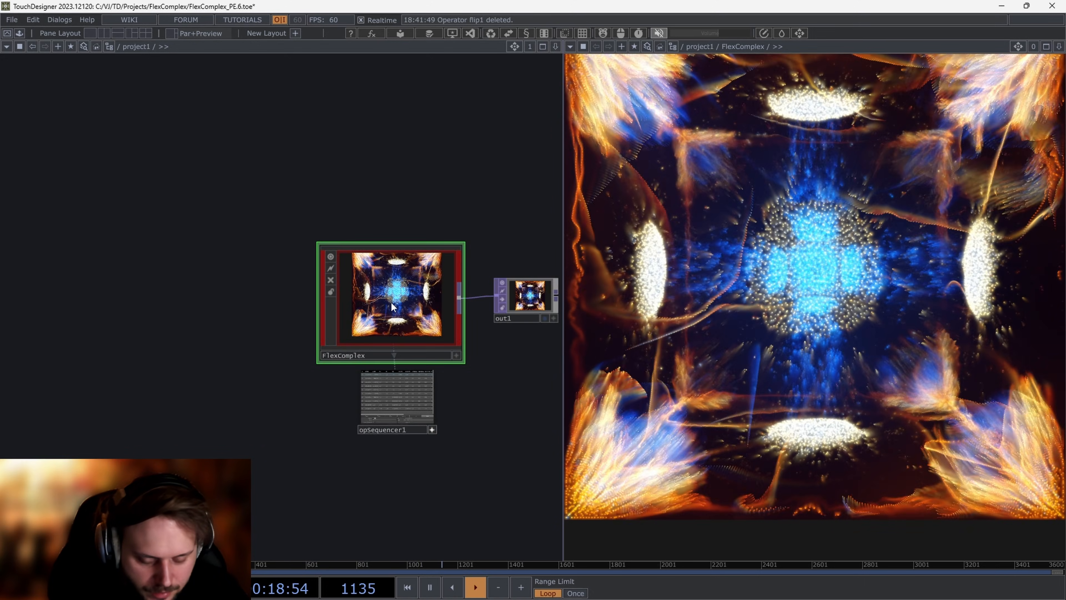
drag(642, 423, 738, 408)
key(p)
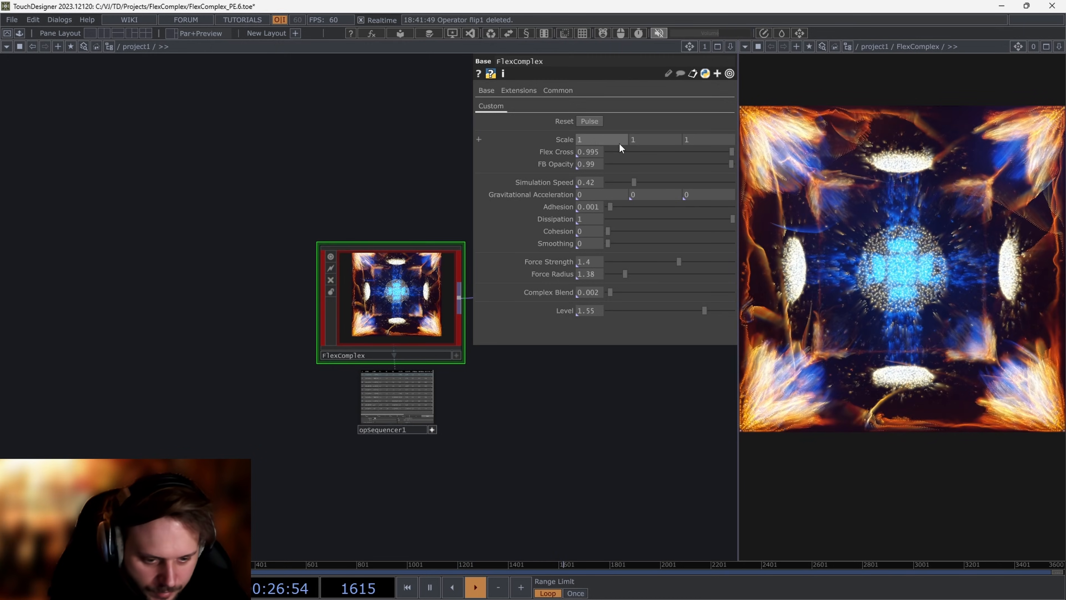
Step: Try FlexComplex Scale values of 1.4, 1.5 and 0.1 to reshape the particle container
middle_drag(600, 132, 582, 137)
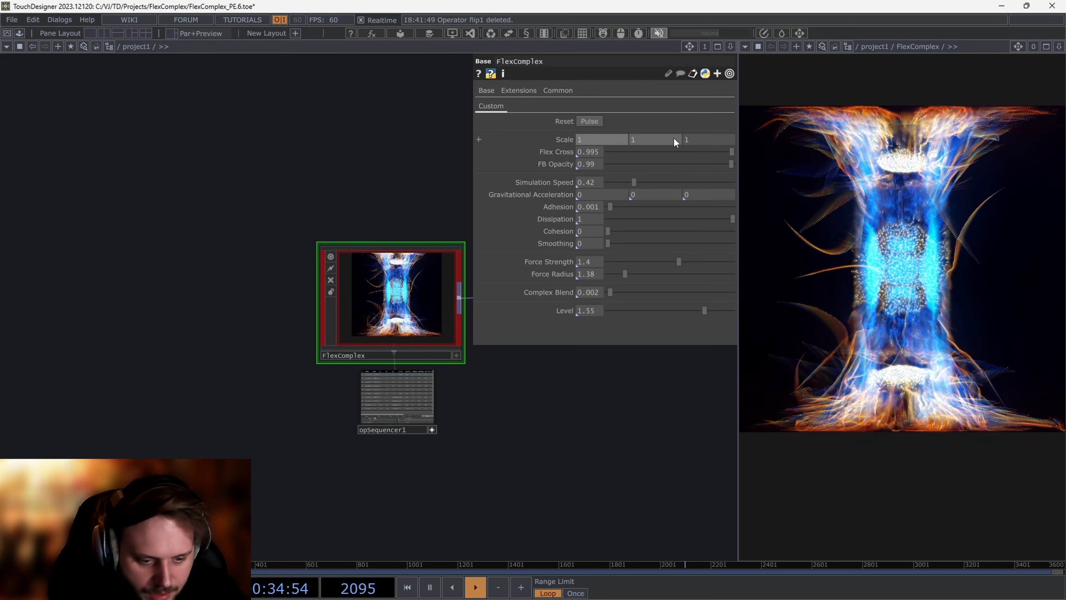
middle_drag(711, 138, 695, 138)
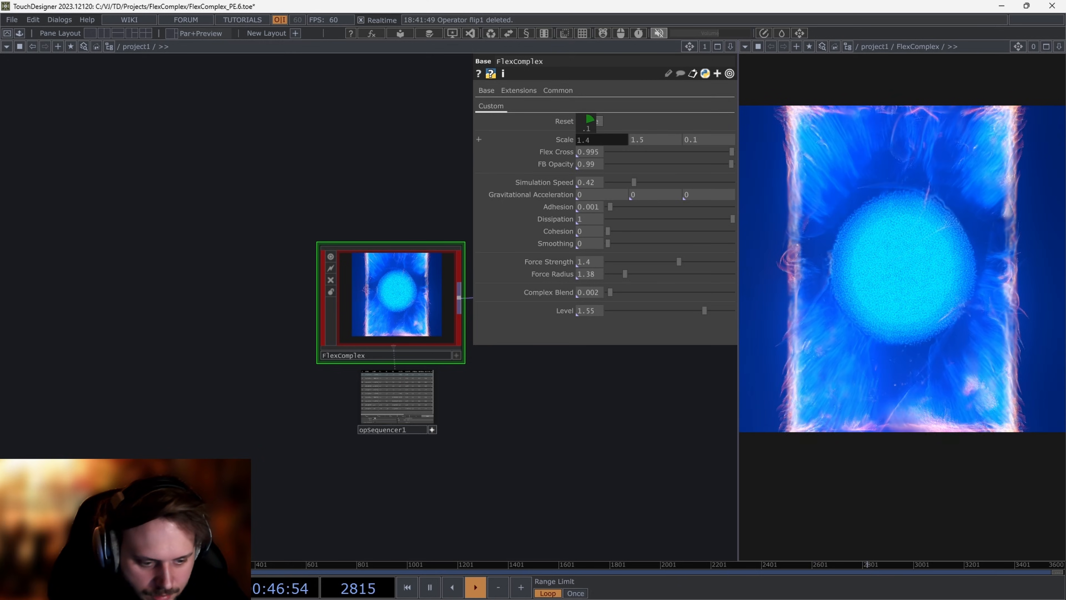
Step: Inside FlexComplex, lower bloom2's Bloom Intensity to 0.95 and its Bloom Fill to 0.674
double_click(390, 282)
scroll(377, 282, up, 10)
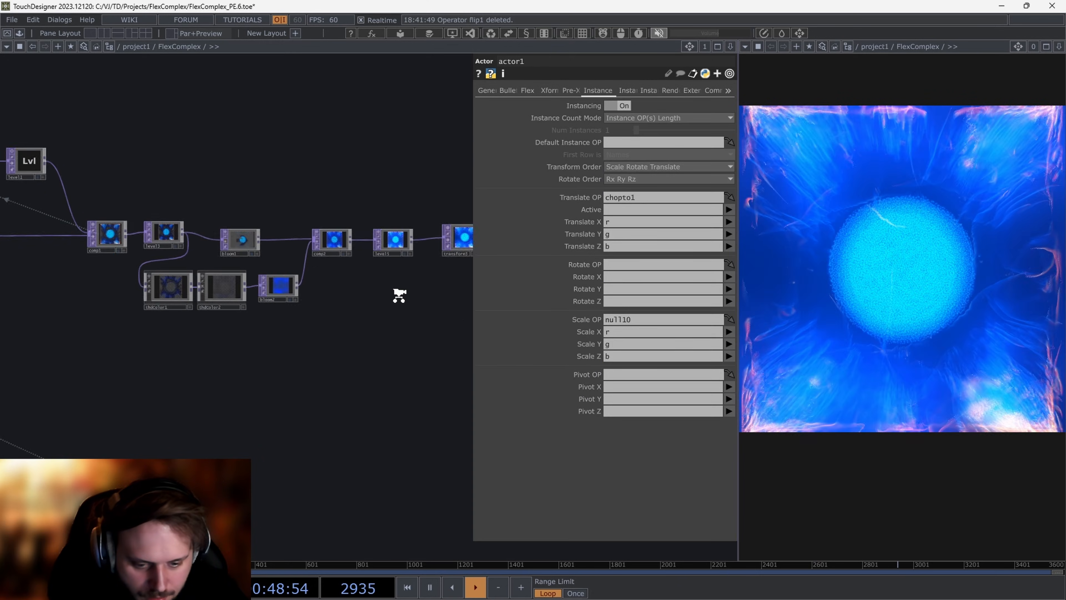
click(238, 279)
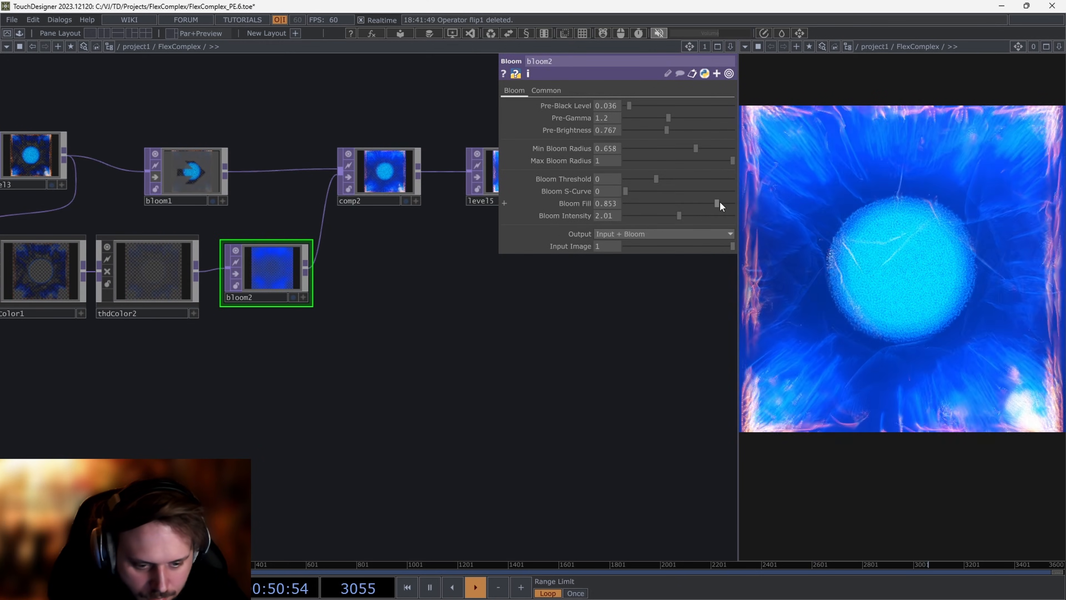
drag(694, 214, 655, 214)
drag(717, 203, 697, 203)
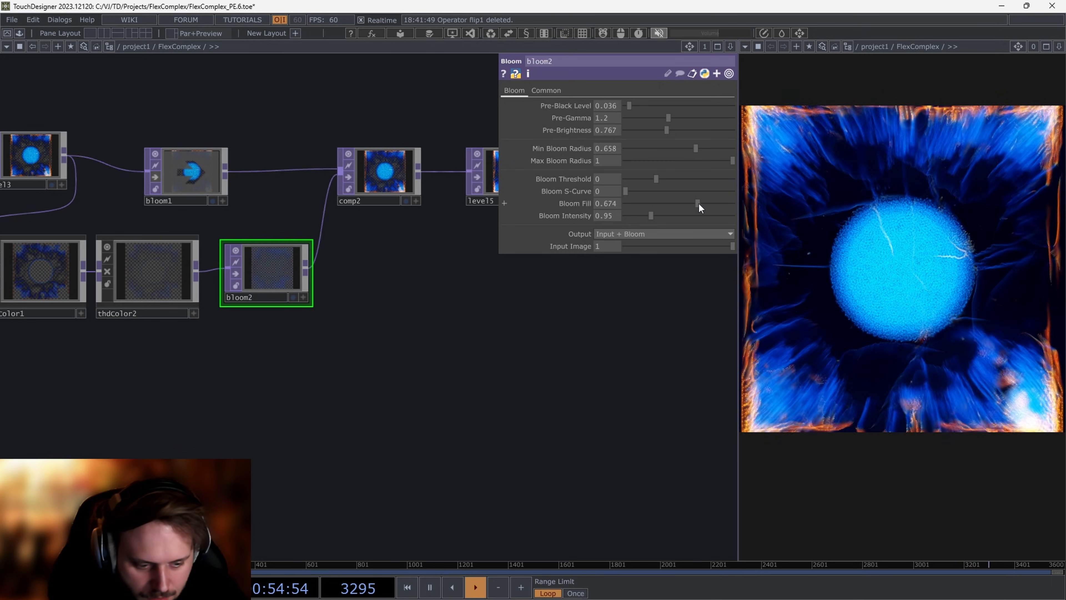
Step: Return to the project1 level and set all three FlexComplex Scale values to 1
scroll(480, 362, down, 10)
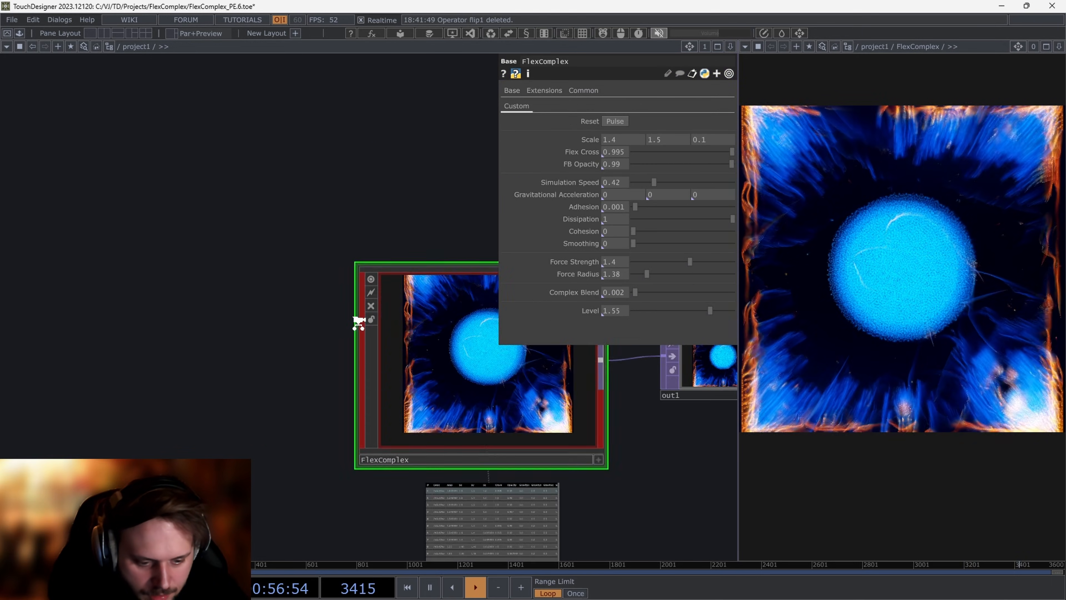
scroll(481, 364, down, 3)
scroll(482, 369, up, 6)
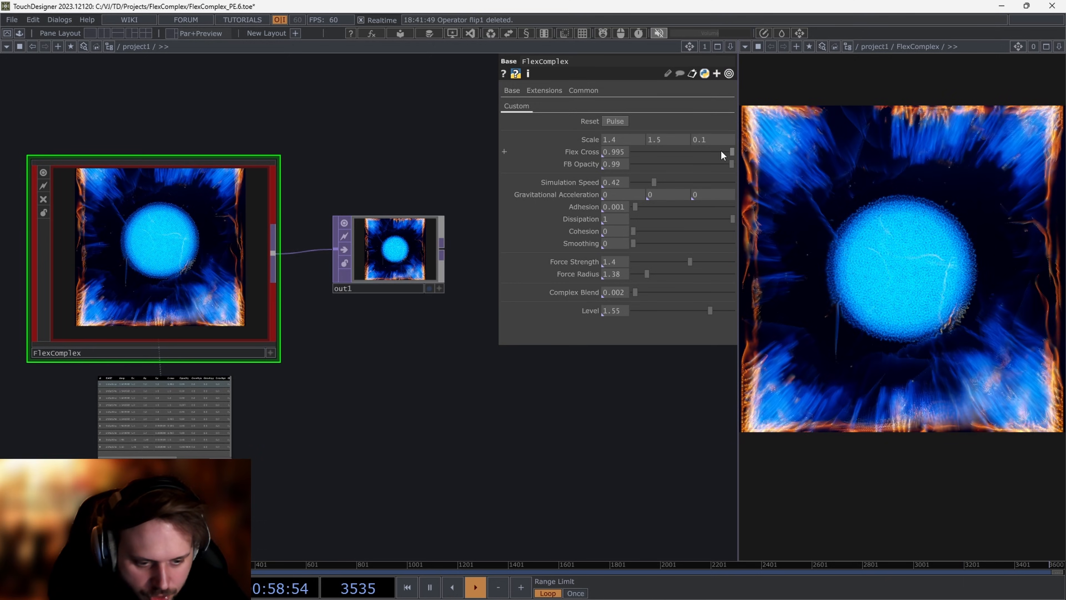
mouse_move(710, 140)
mouse_down()
mouse_move(712, 158)
mouse_move(672, 153)
mouse_move(711, 139)
mouse_up()
text(1)
click(672, 139)
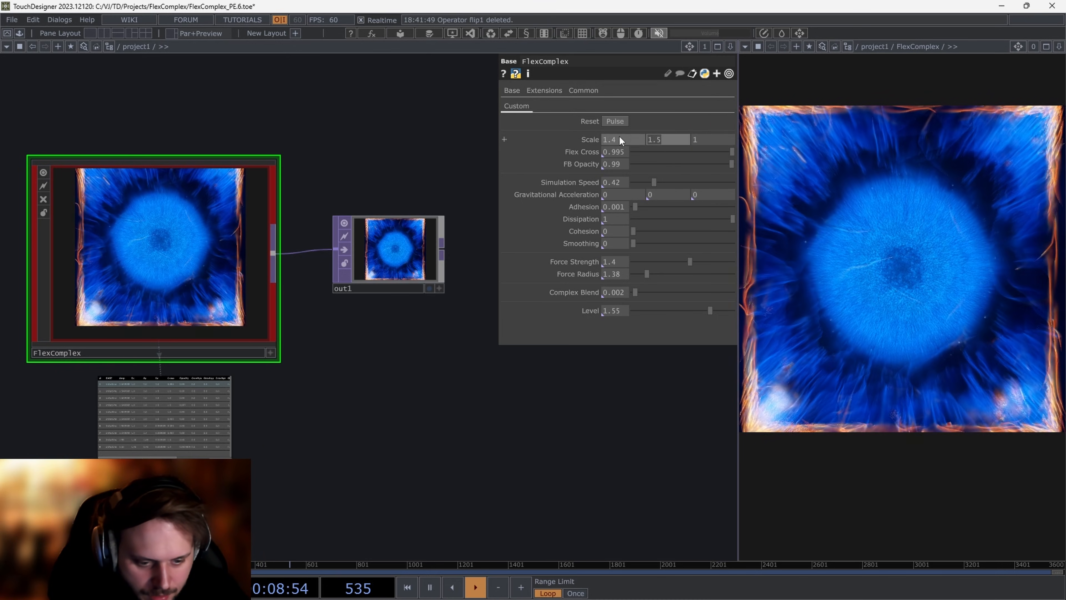
text(1)
click(610, 138)
text(1)
click(500, 411)
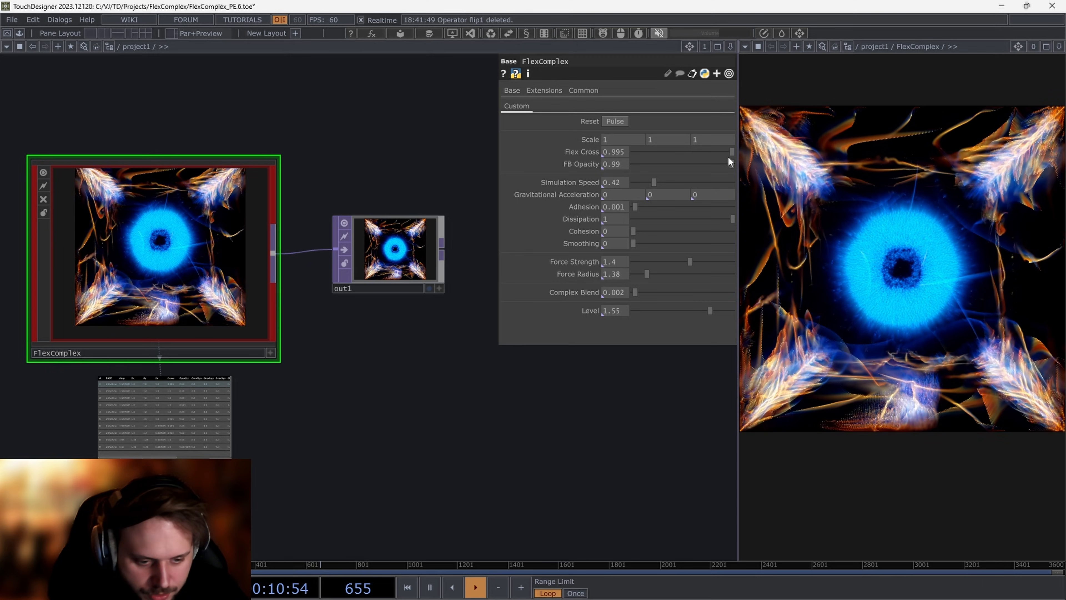
Step: Try Flex Cross at 1, a lower FB Opacity and Simulation Speed at 0, undoing each change
drag(731, 153, 785, 148)
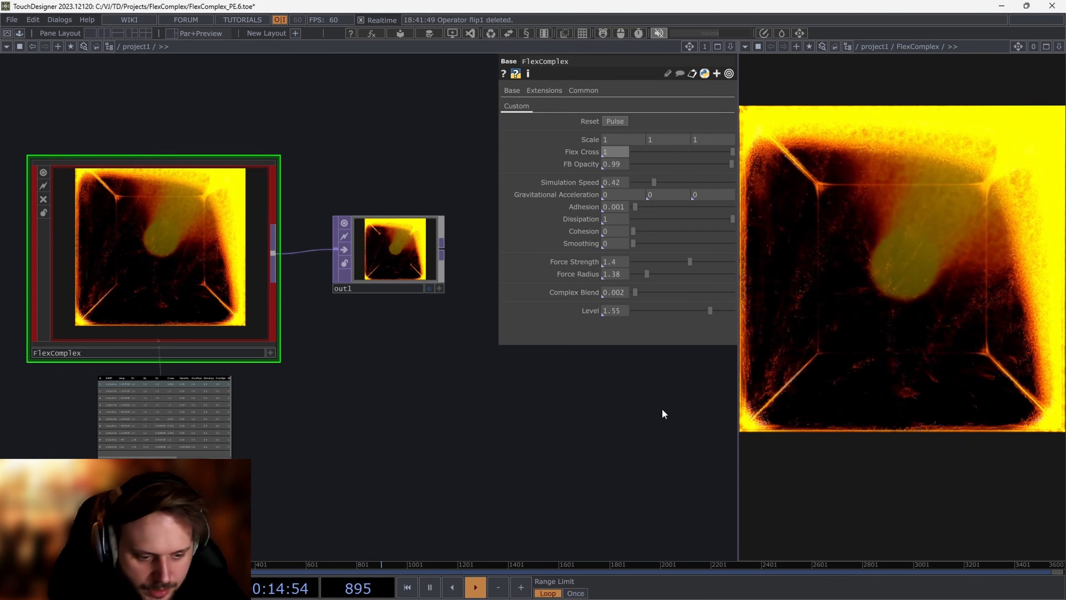
key(ctrl+z)
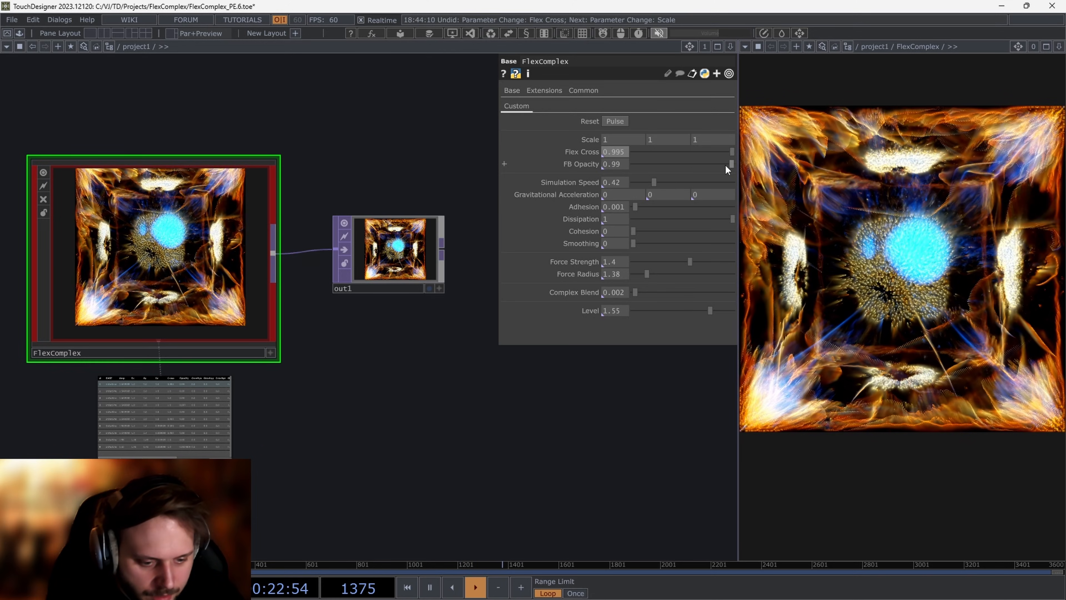
drag(728, 168, 630, 192)
key(ctrl+z)
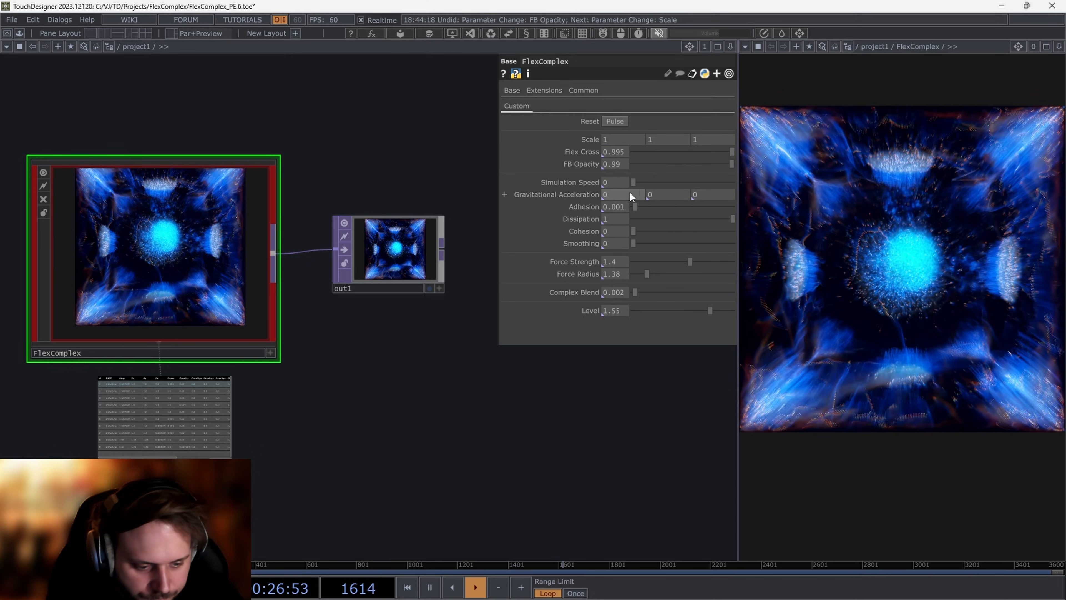
key(ctrl+z)
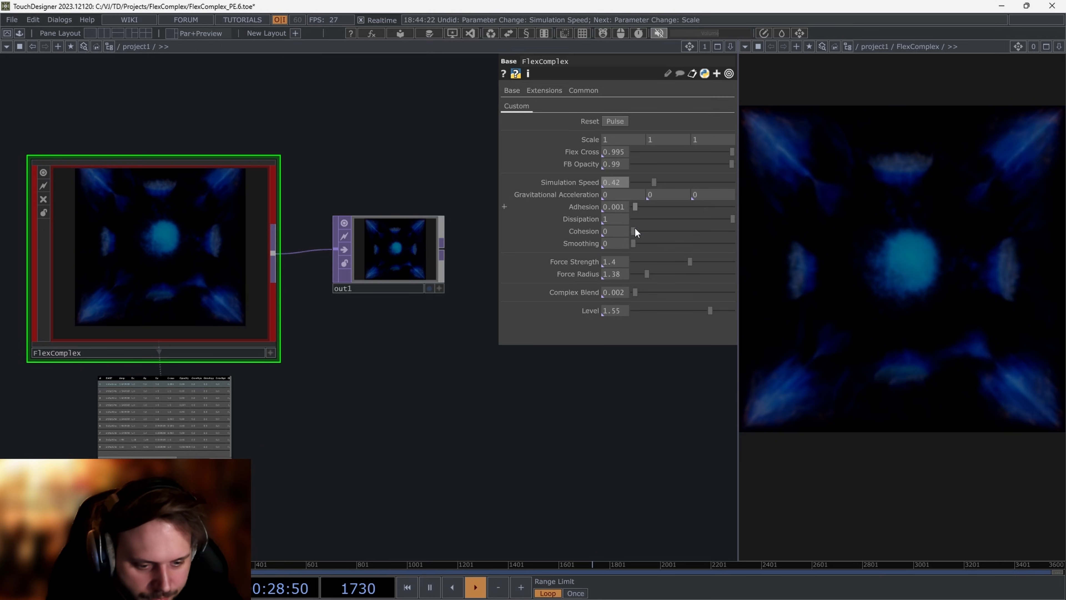
key(ctrl+z)
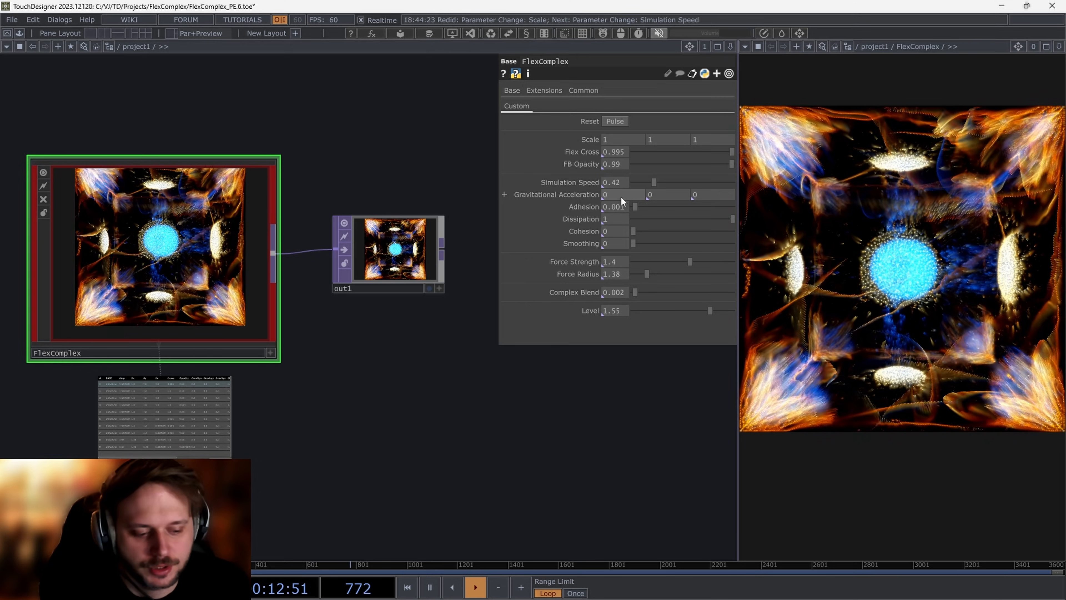
Step: Try shifting the first Gravitational Acceleration value and raising Adhesion, restoring both
mouse_move(617, 197)
middle_down()
mouse_move(614, 181)
mouse_move(595, 181)
mouse_move(614, 180)
middle_up()
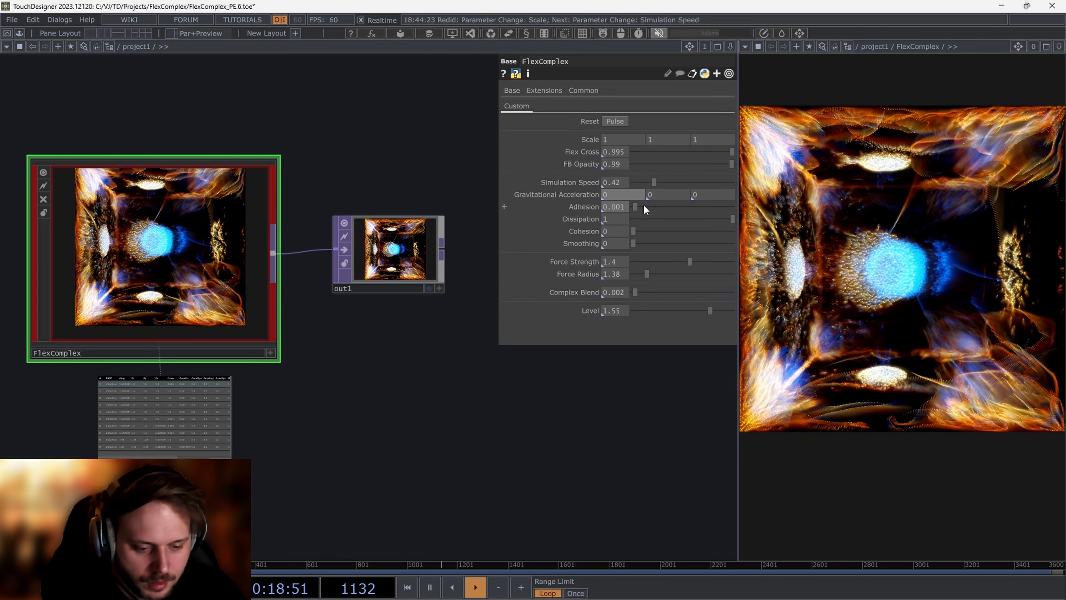
drag(650, 209, 734, 208)
key(ctrl+z)
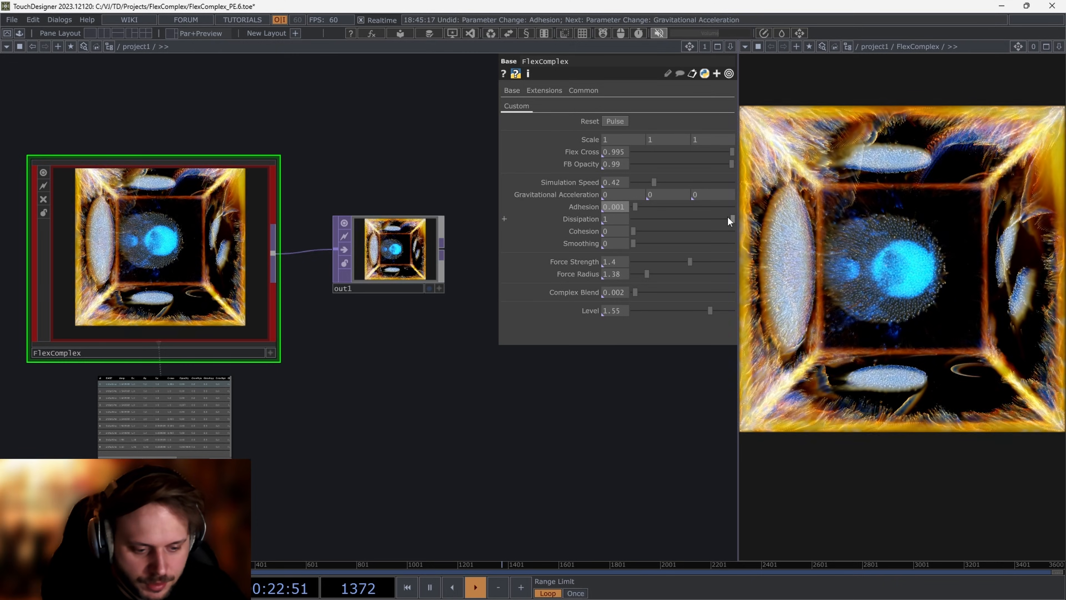
Step: Lower Dissipation to 0, and try Cohesion and Smoothing at 1 before returning both to 0
drag(727, 217, 569, 224)
drag(632, 230, 773, 232)
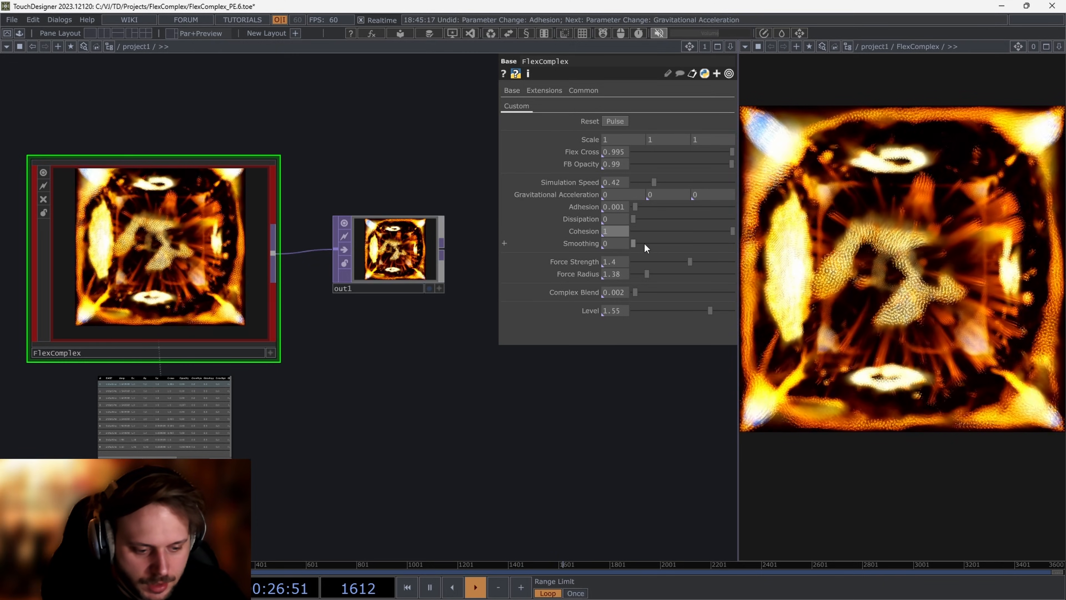
drag(633, 243, 775, 235)
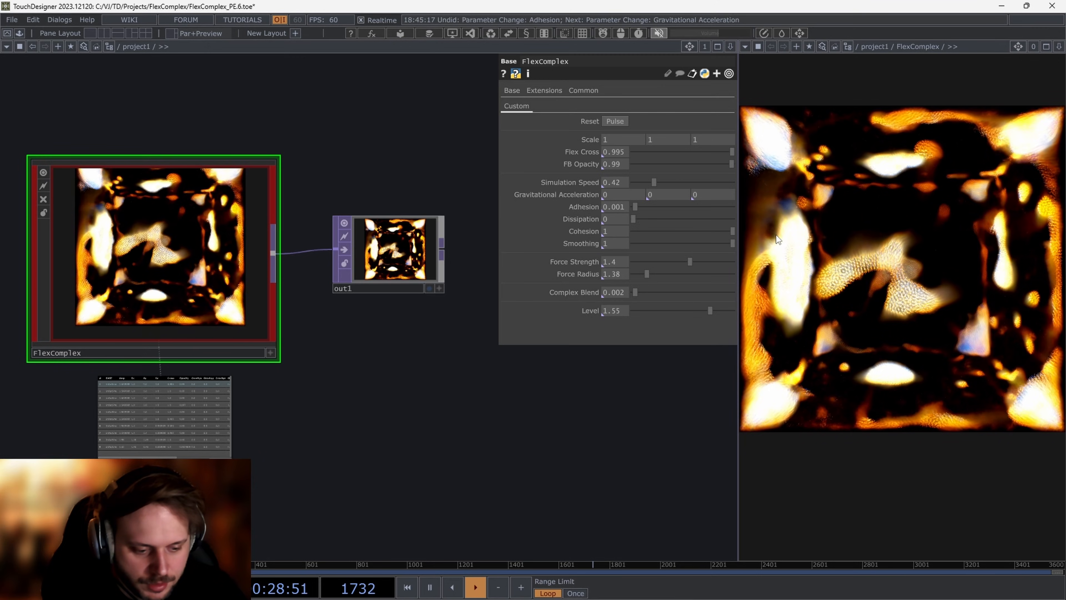
drag(698, 228, 608, 230)
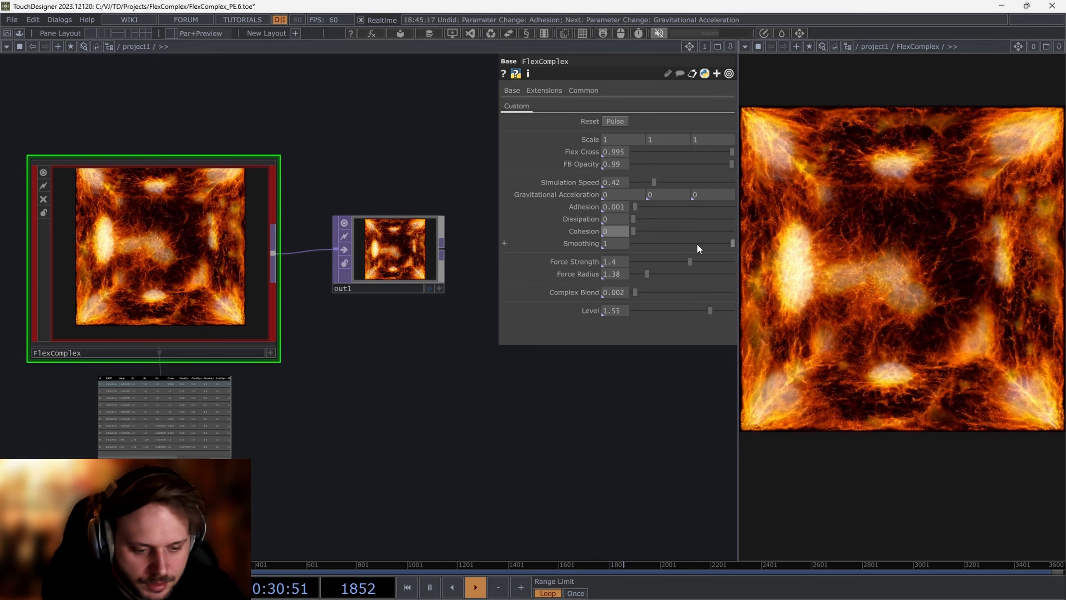
drag(697, 245, 633, 243)
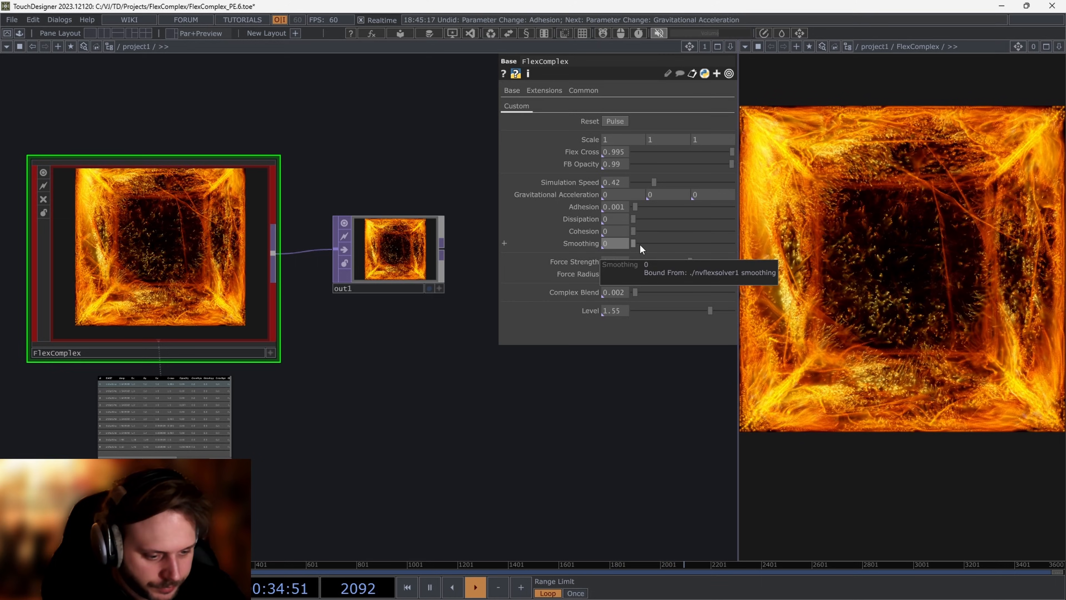
drag(635, 243, 611, 233)
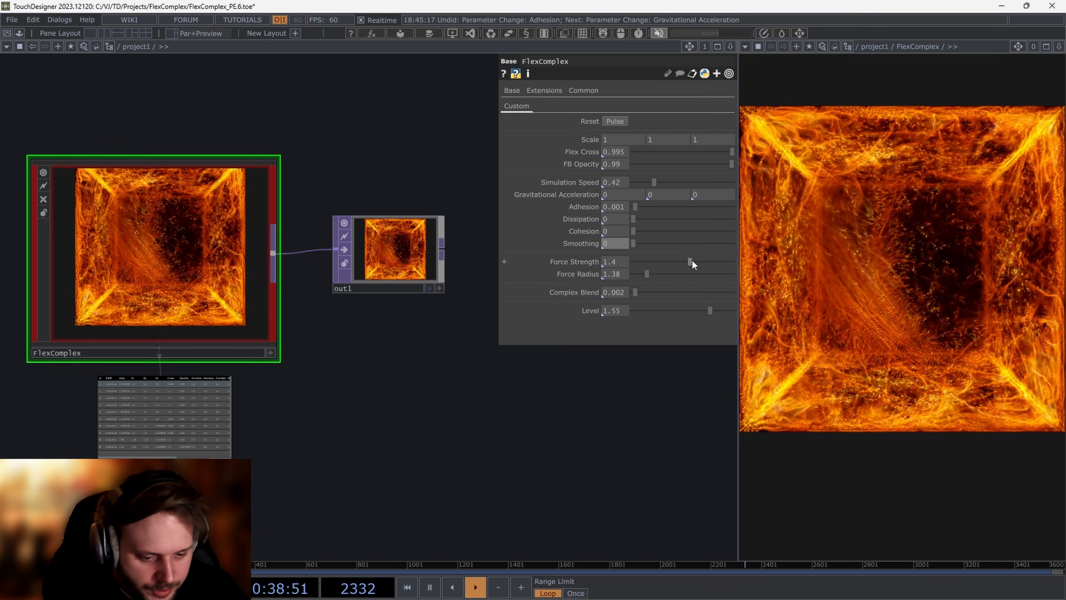
Step: Try Force Strength at -9.8 with Force Radius at 3.17, and raise Complex Blend to 0.1
mouse_move(691, 262)
mouse_down()
mouse_move(639, 264)
mouse_move(682, 272)
mouse_move(638, 271)
mouse_move(688, 273)
mouse_up()
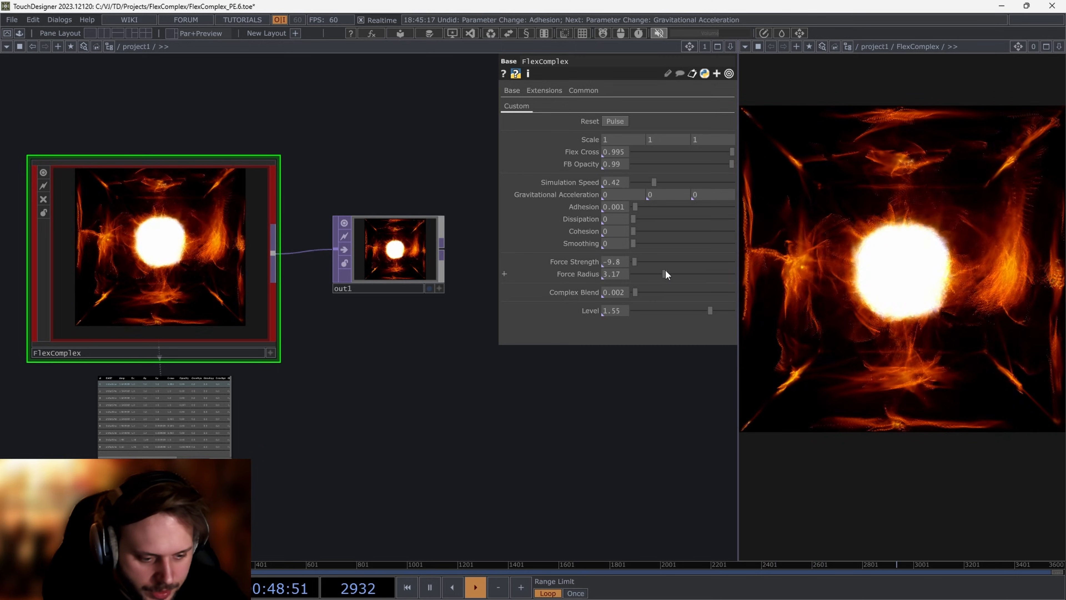
drag(635, 291, 780, 294)
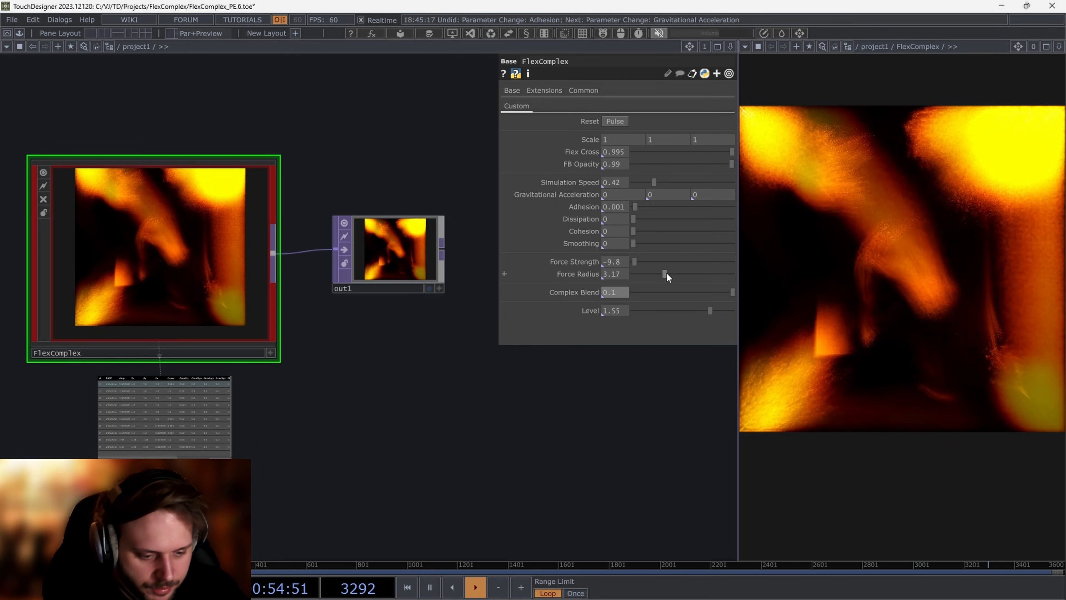
Step: Set Simulation Speed 1.31, Adhesion 0.0299, Dissipation 0.888, Cohesion 0.849, Smoothing 0.788, Force Strength -1.4, Force Radius 3.45 and Complex Blend 0.002
drag(666, 274, 712, 243)
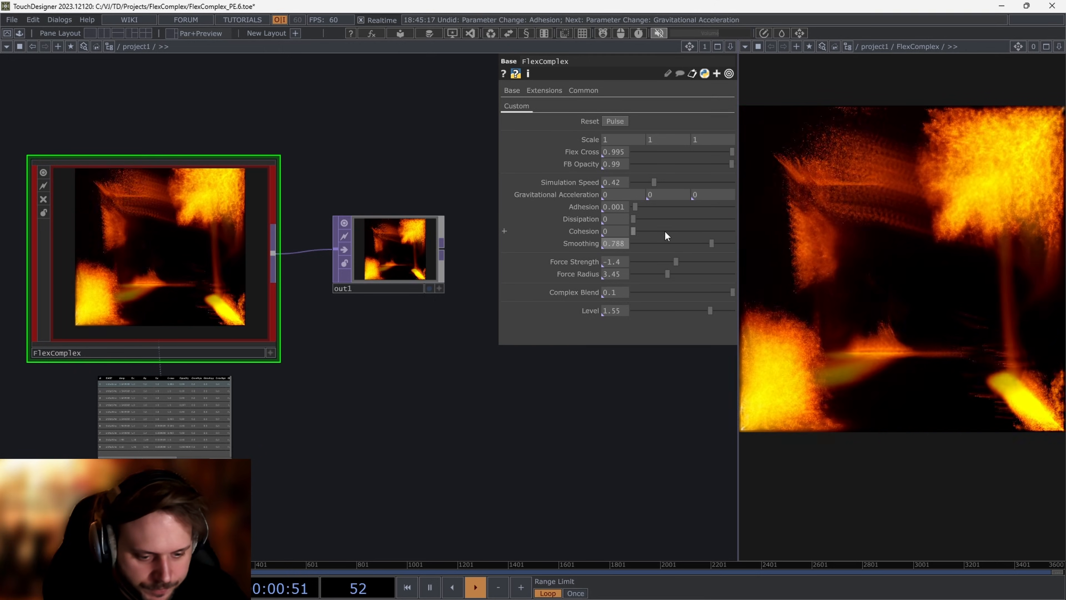
drag(638, 232, 699, 183)
drag(687, 293, 627, 287)
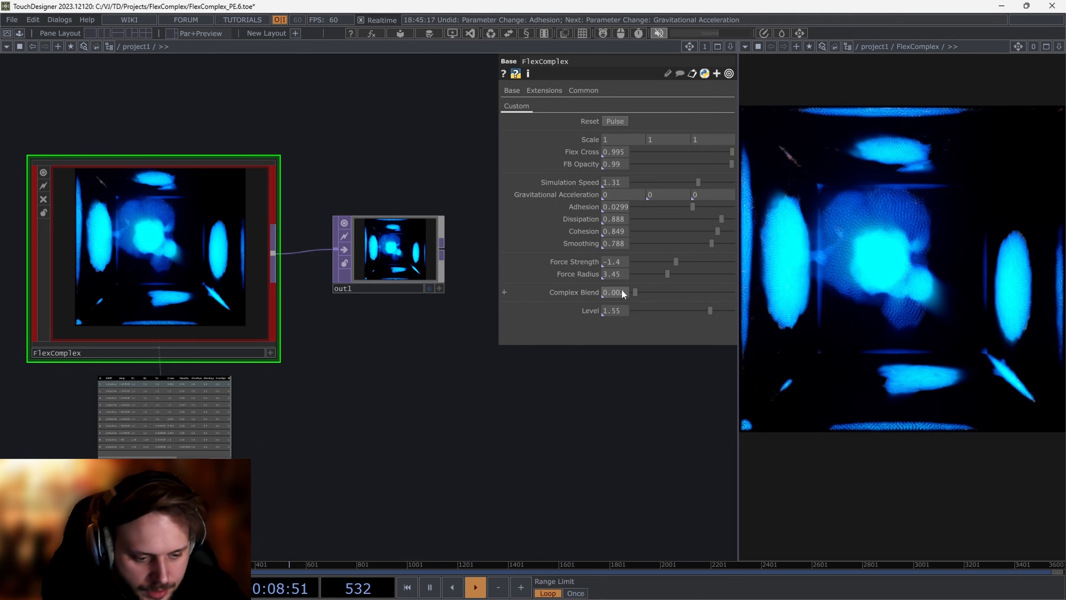
Step: Try Level at 0 and undo the change
drag(708, 311, 656, 326)
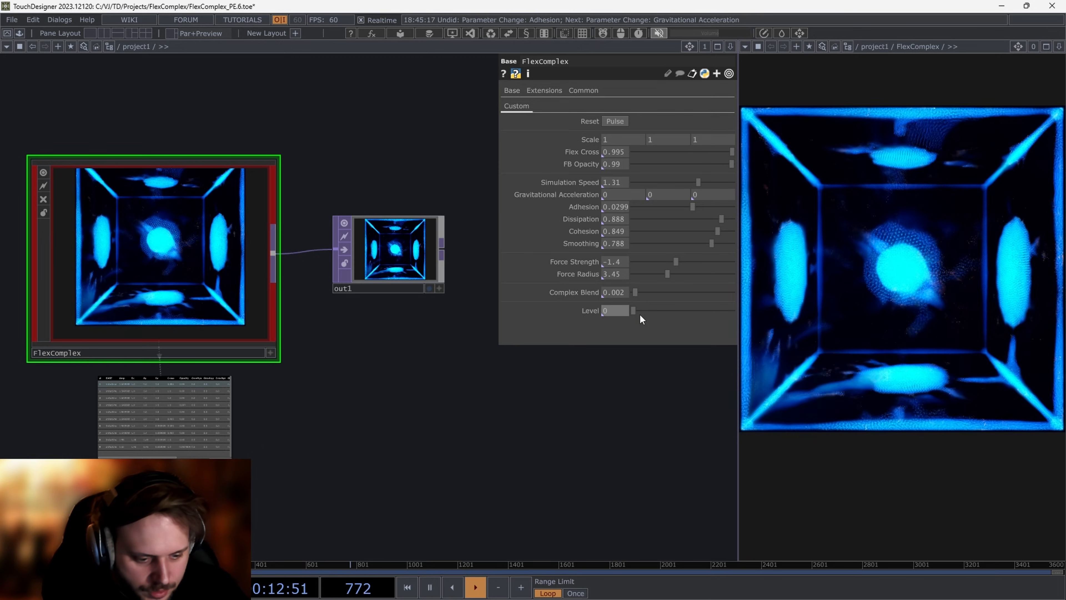
key(ctrl+z)
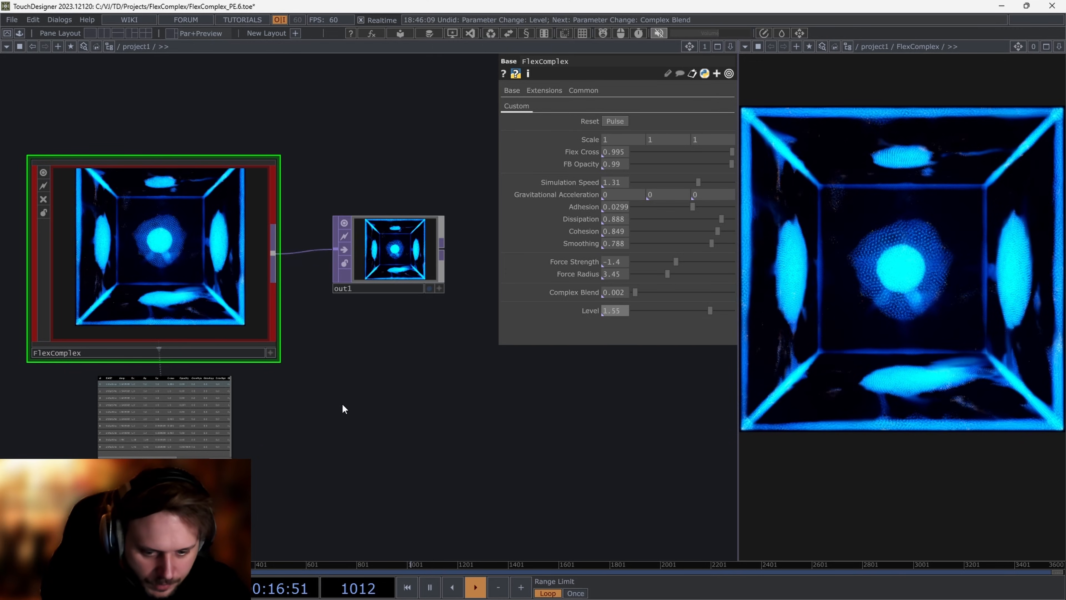
Step: Enter the FlexComplex network and display force1's Force Field parameters, undoing any accidental node move
drag(342, 408, 438, 418)
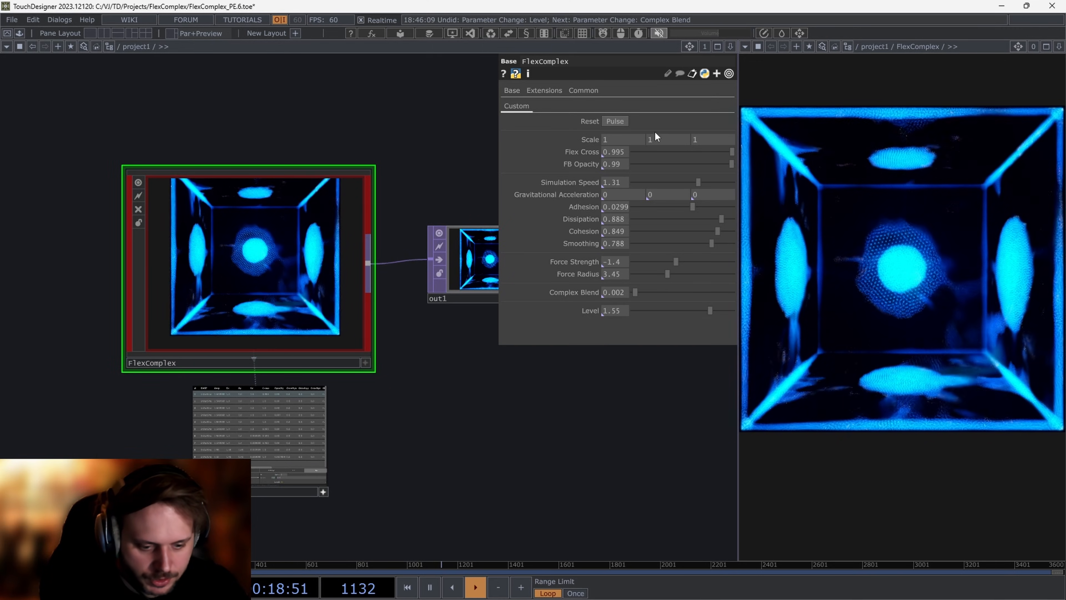
key(i)
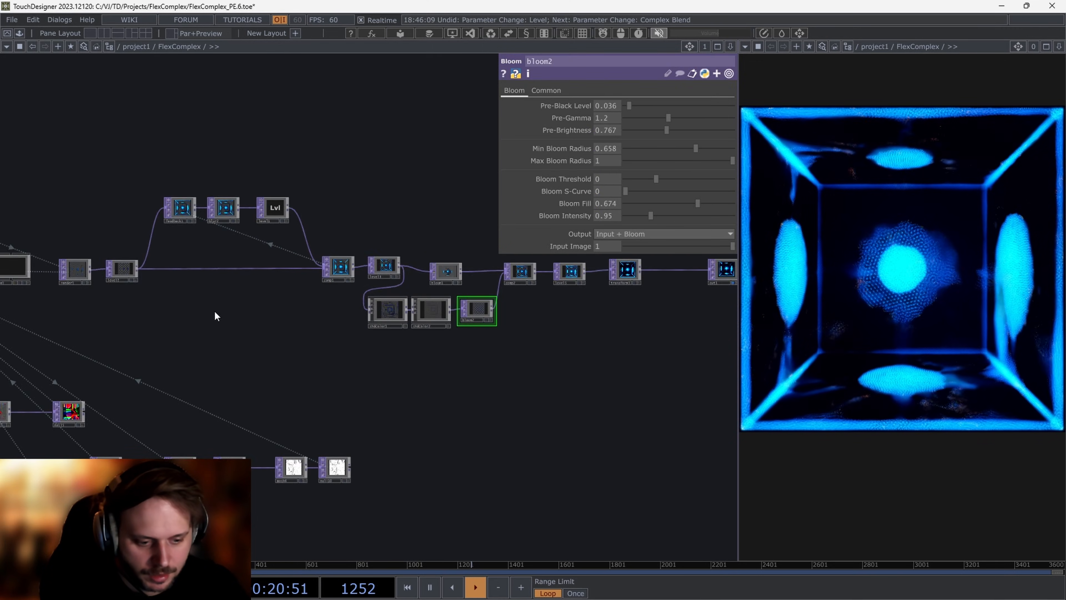
drag(215, 312, 452, 381)
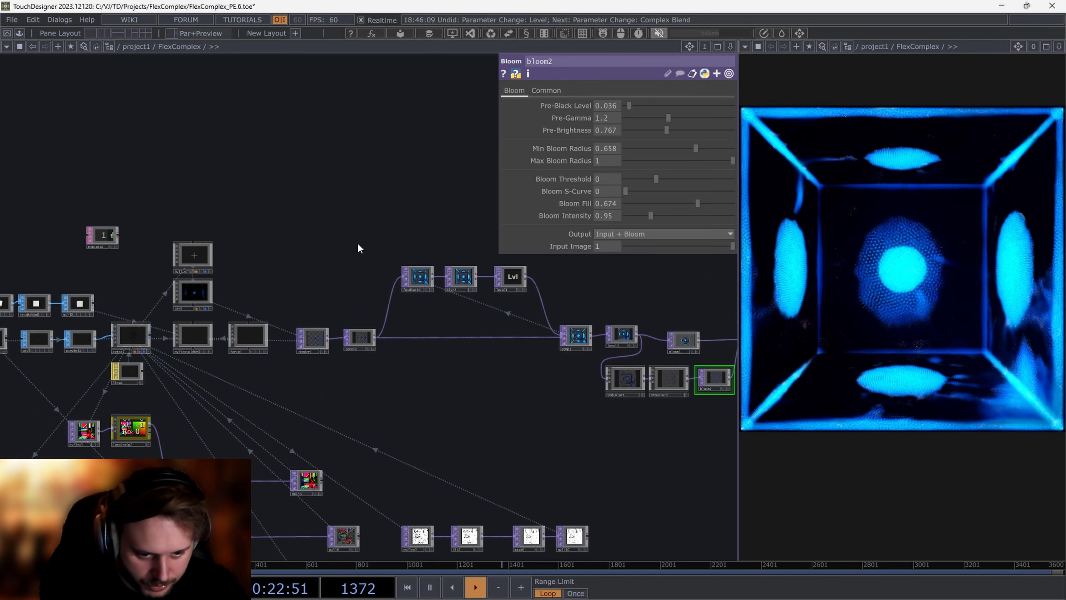
drag(316, 409, 373, 380)
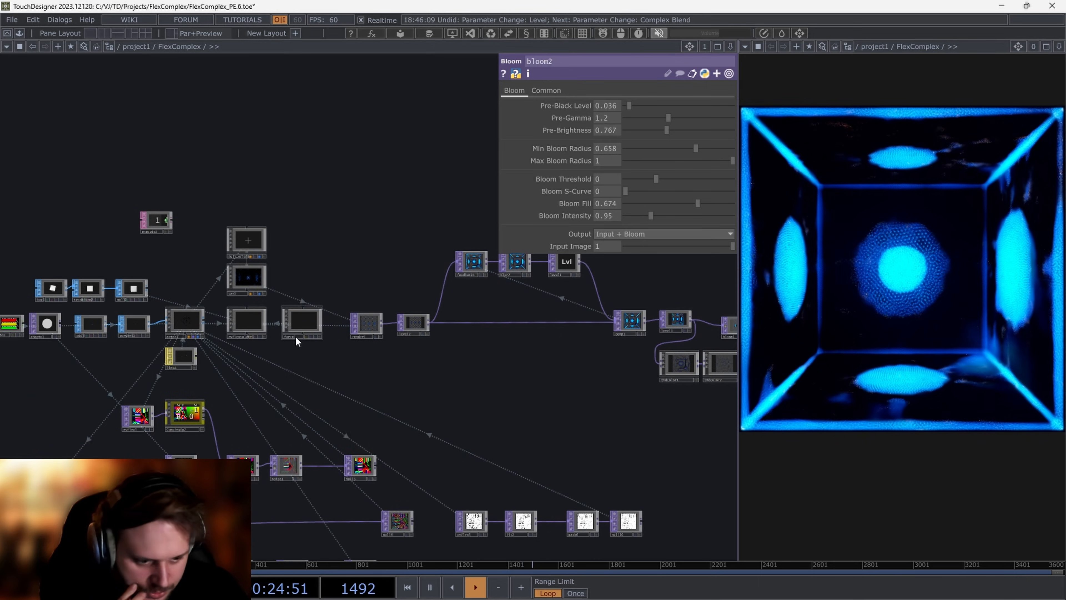
drag(295, 336, 382, 312)
drag(366, 326, 341, 338)
key(ctrl+z)
key(ctrl+z)
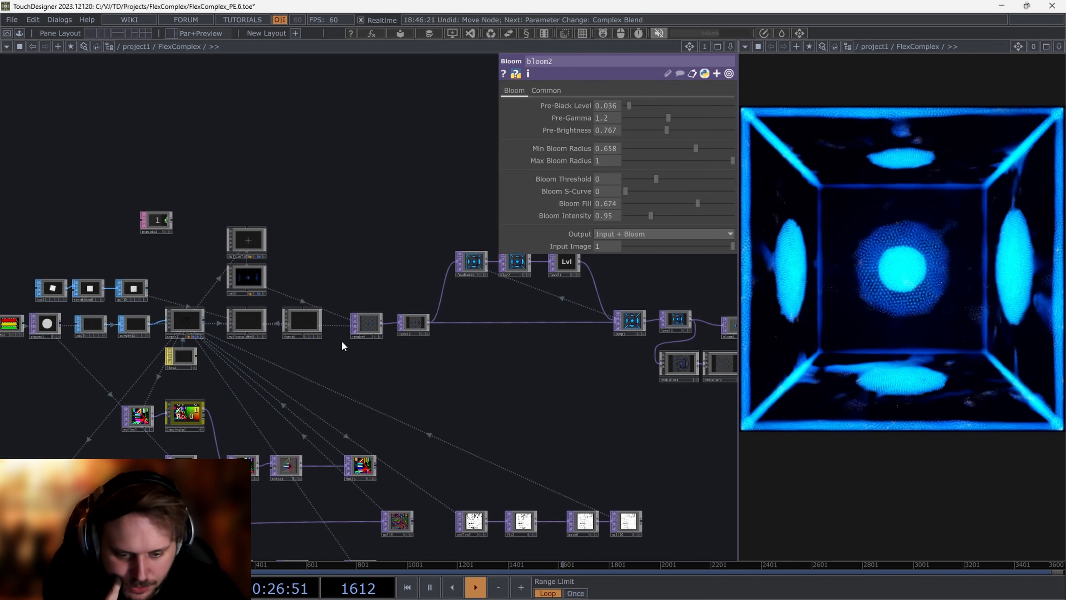
click(303, 337)
drag(256, 398, 363, 308)
scroll(363, 308, up, 3)
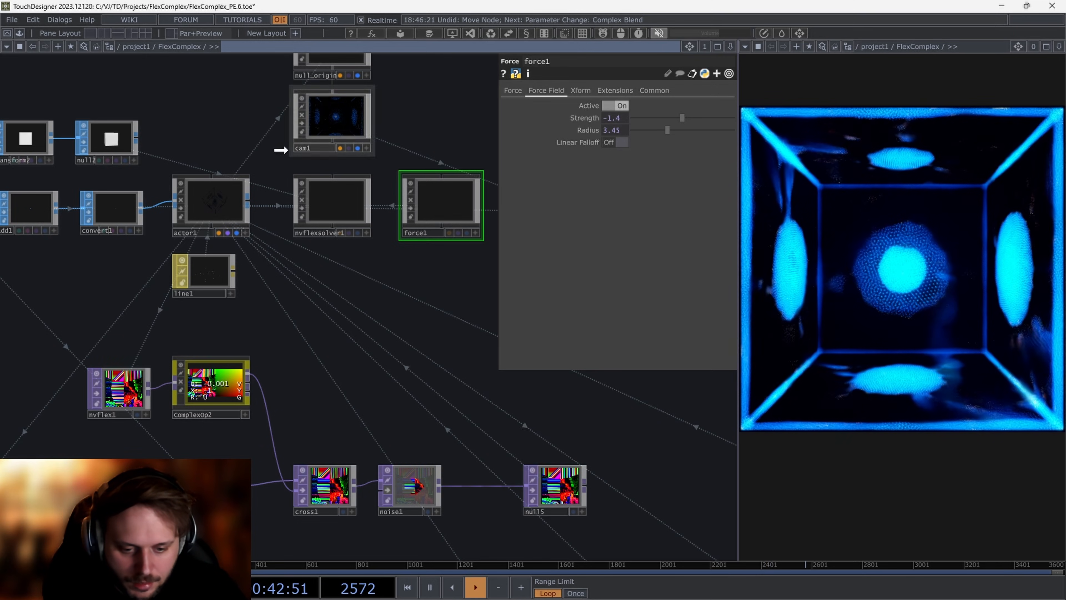
Step: Go back up to the project1 level and show FlexComplex's Custom parameters with the Active toggle
scroll(311, 134, up, 2)
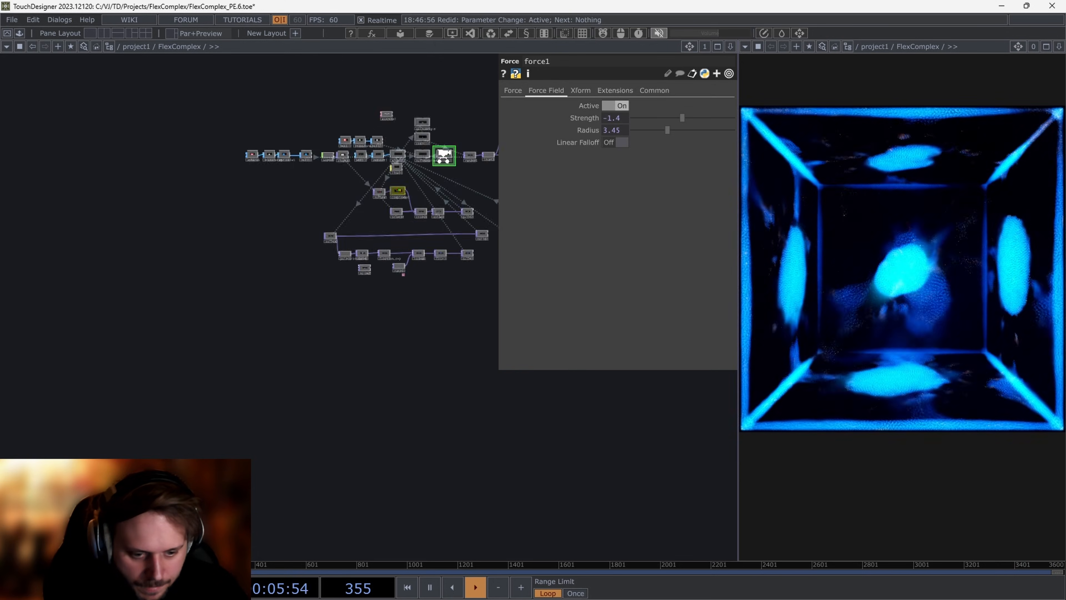
scroll(444, 172, down, 6)
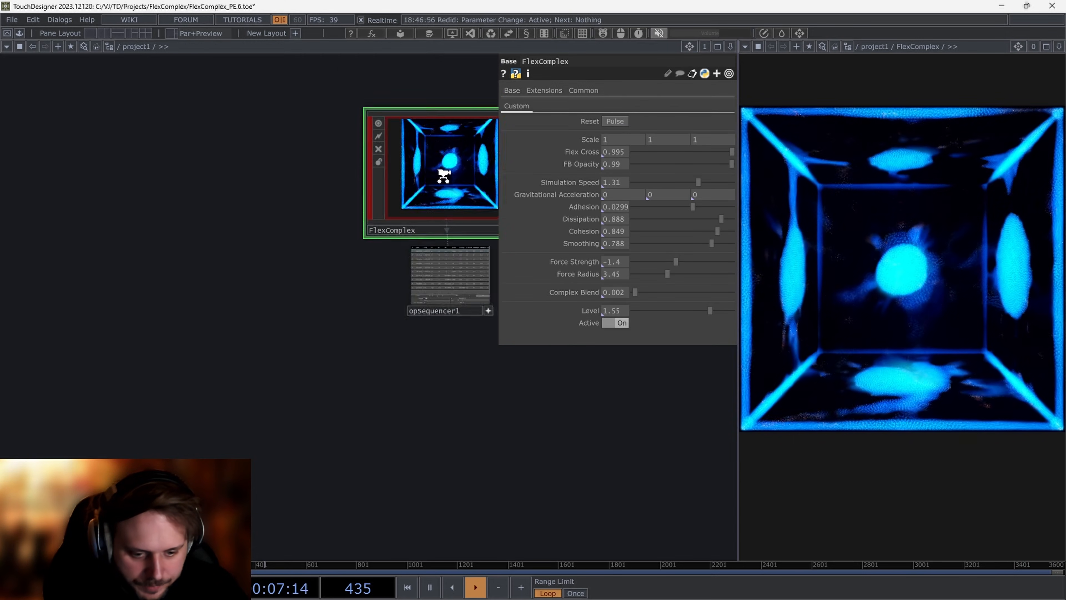
Step: Delete the Ffactive custom parameter from FlexComplex in the Component Editor and close the editor
scroll(443, 175, down, 5)
drag(331, 353, 173, 438)
scroll(285, 362, up, 4)
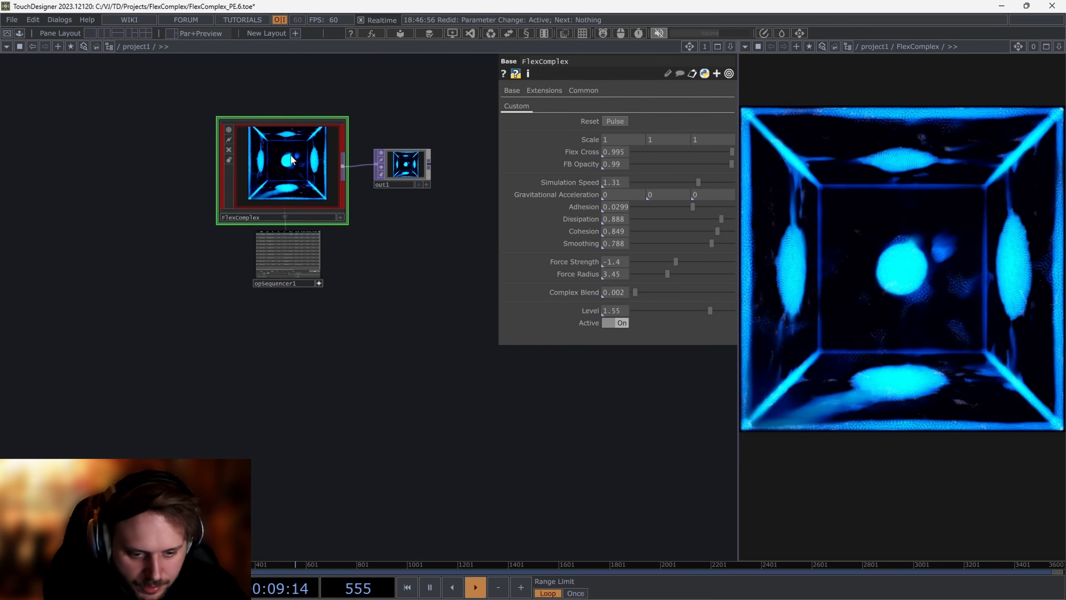
key(alt+c)
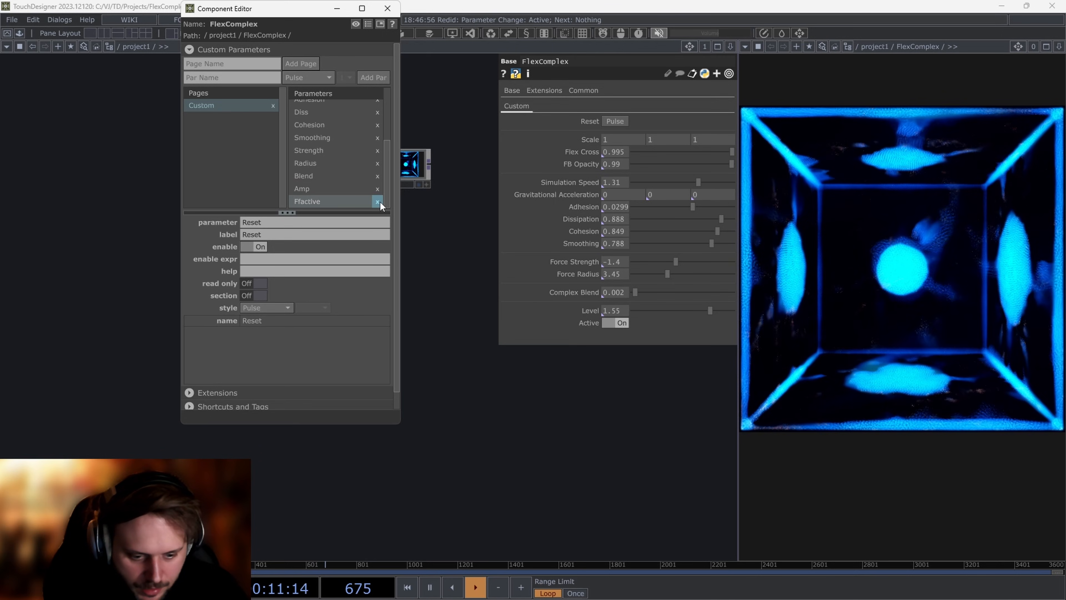
click(379, 201)
click(386, 9)
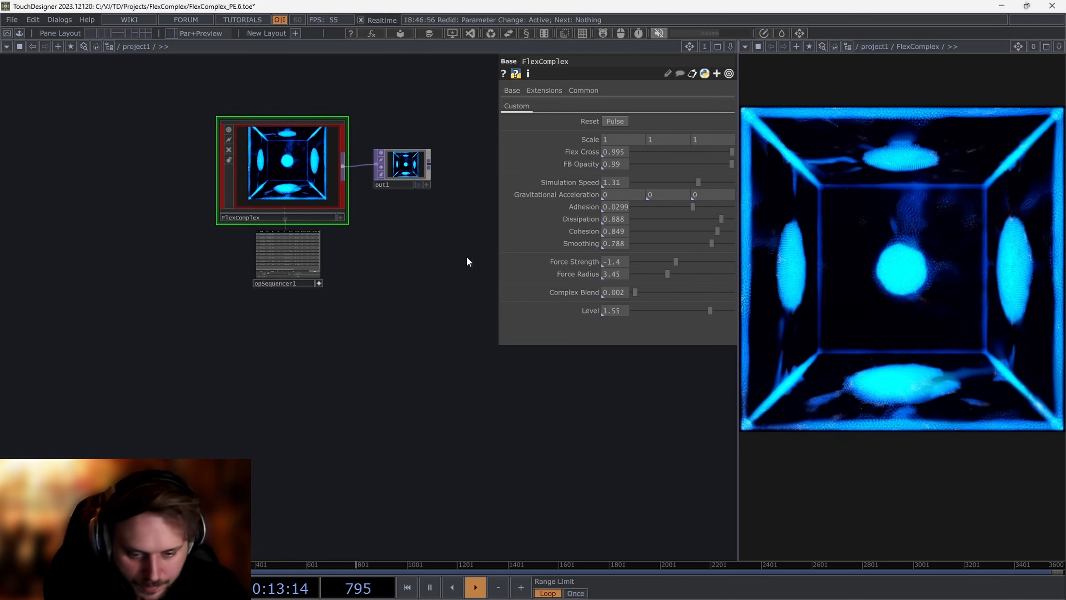
Step: Display opSequencer1's Seq parameters and set its Select value to 0
scroll(290, 252, up, 4)
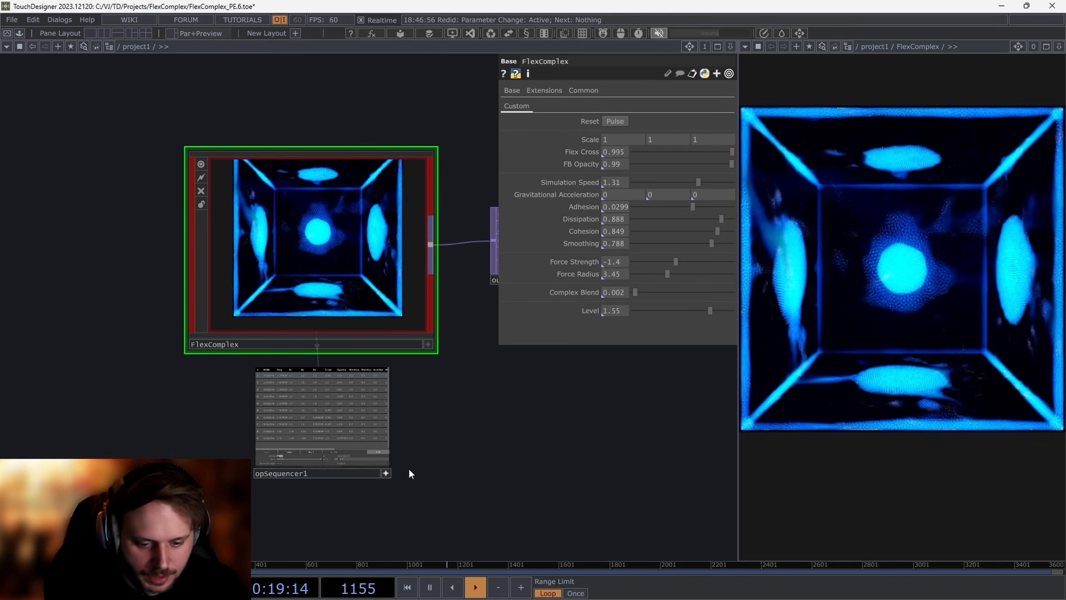
scroll(313, 496, up, 5)
scroll(344, 480, down, 5)
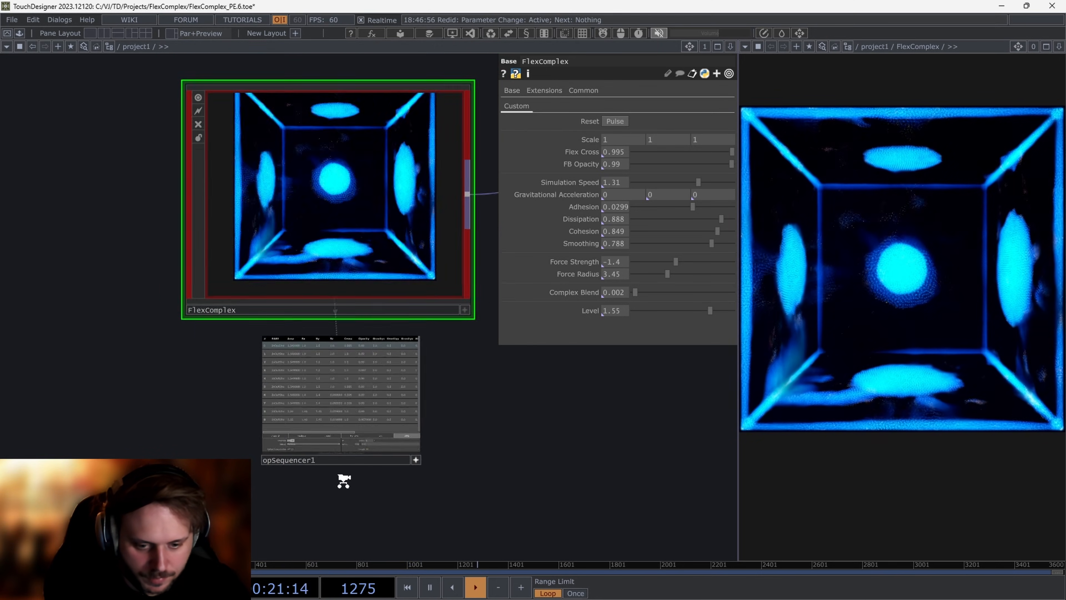
scroll(362, 329, up, 4)
key(a)
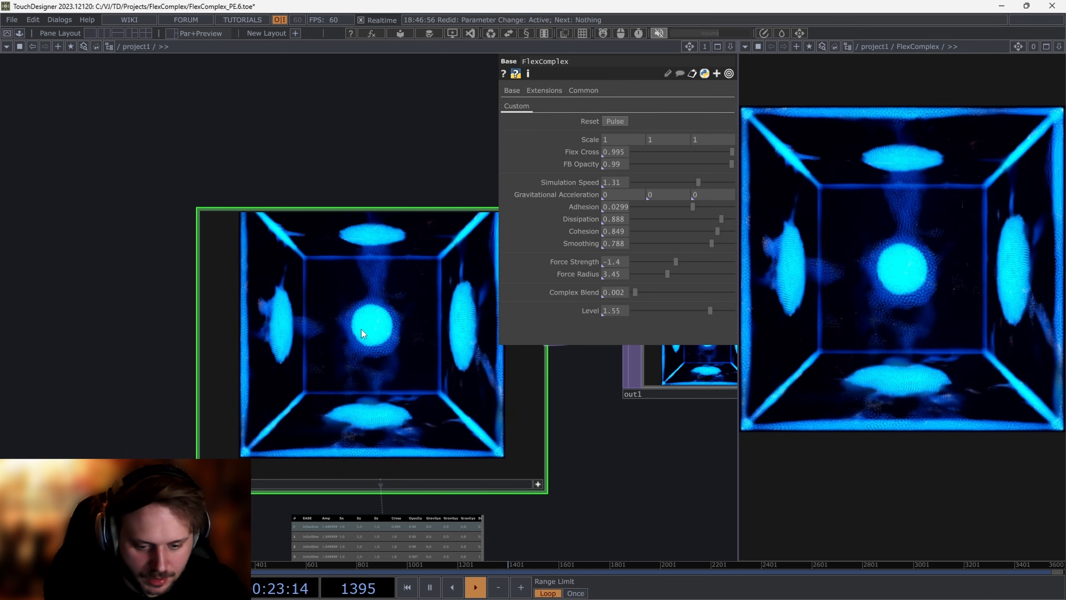
drag(552, 445, 398, 286)
drag(432, 429, 470, 389)
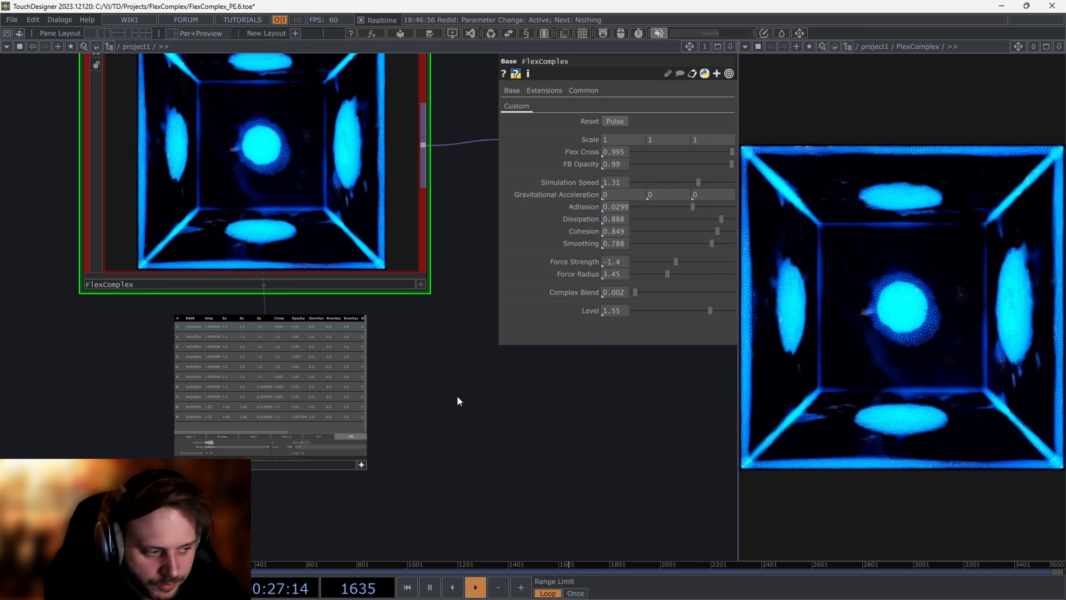
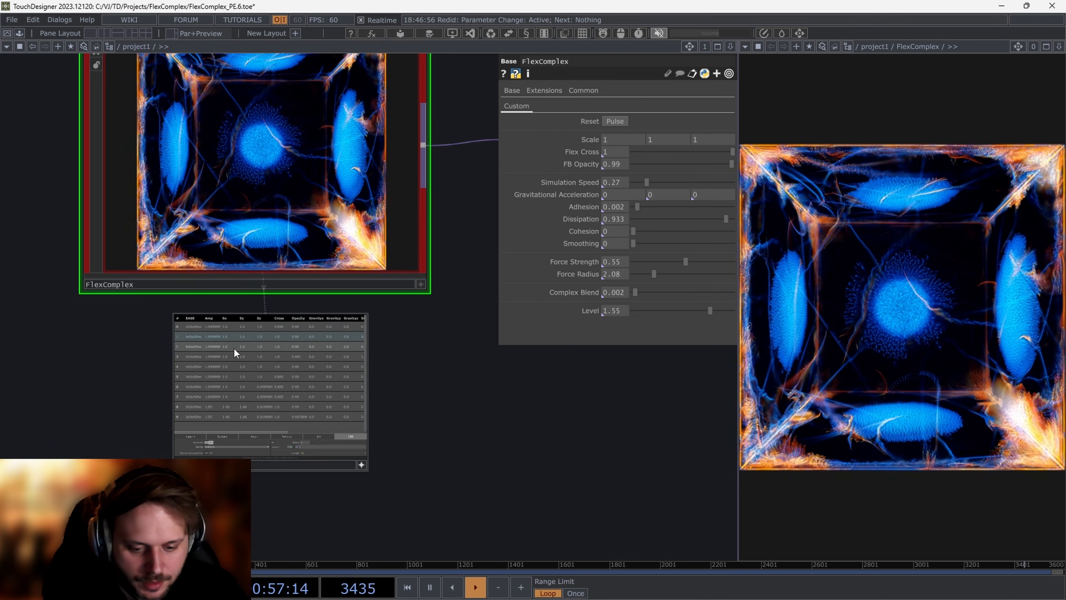
click(294, 460)
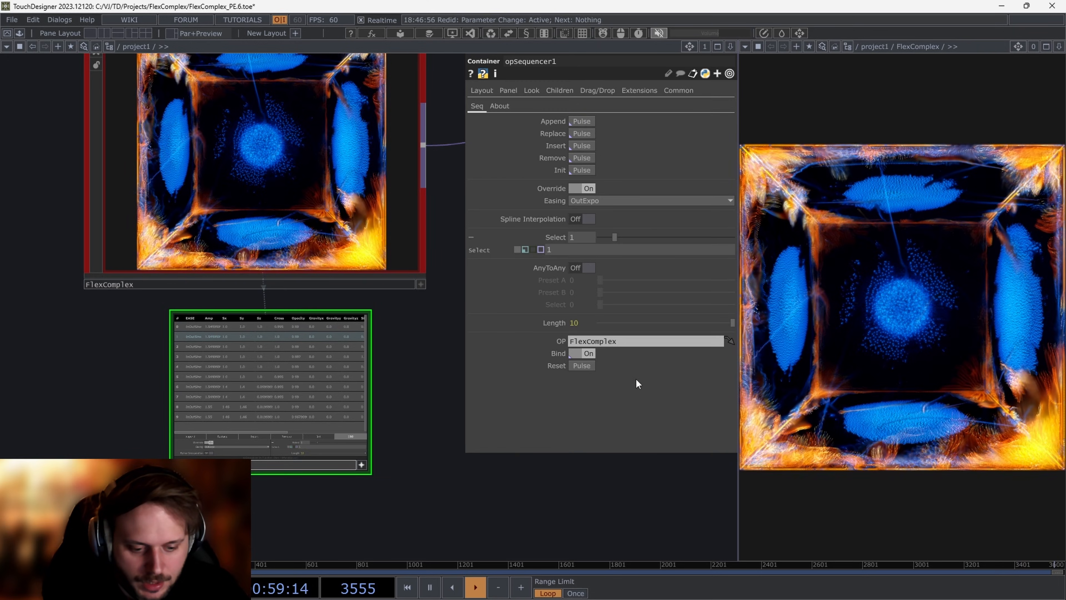
drag(614, 234, 572, 236)
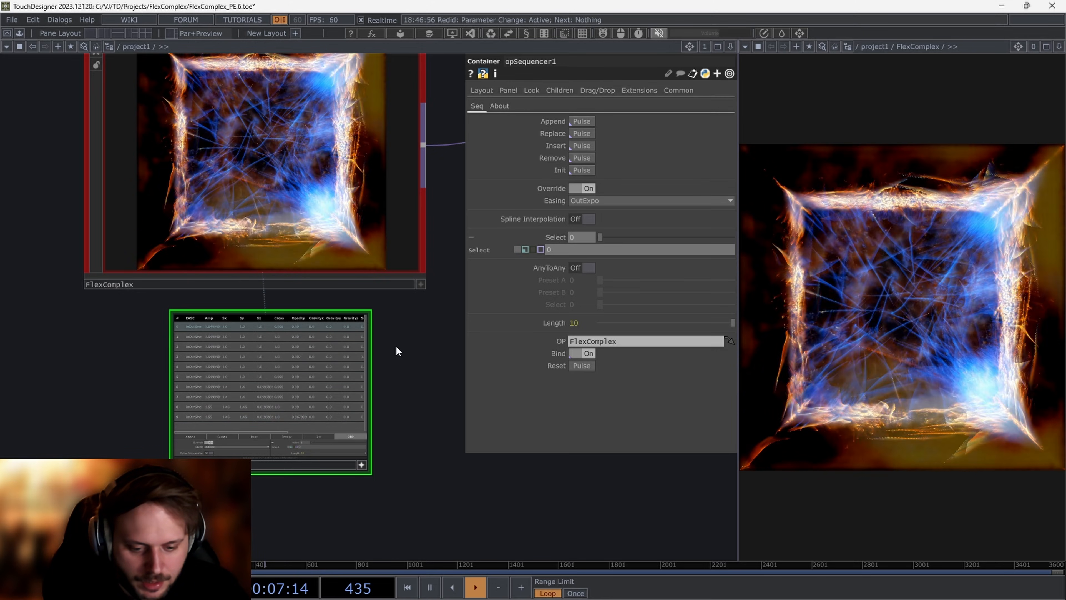
Step: Try an Adhesion of about 0.0243 on FlexComplex and undo the change
drag(397, 350, 412, 460)
scroll(285, 302, up, 1)
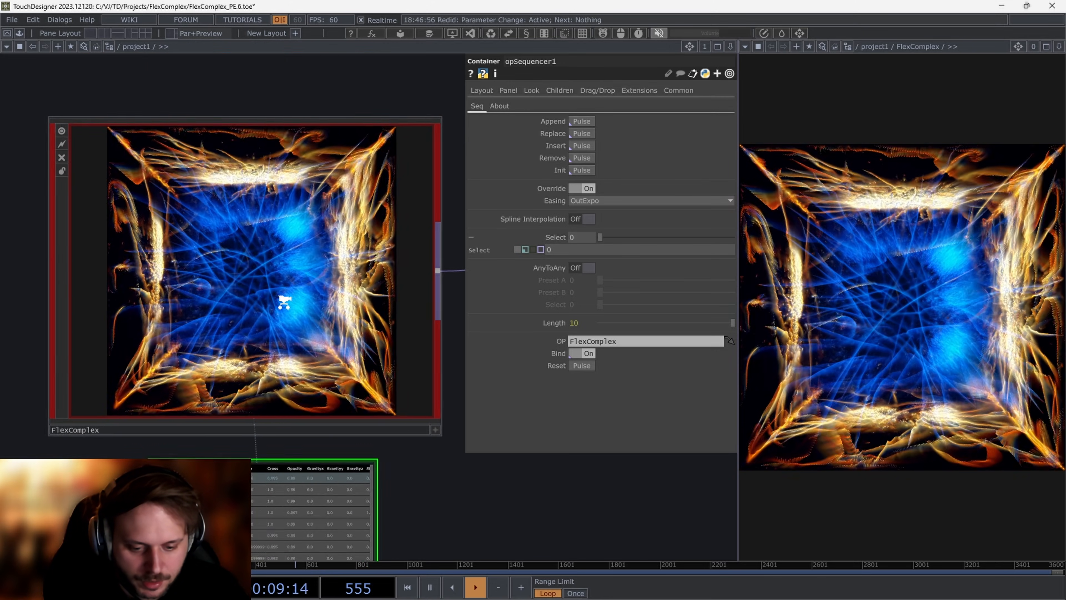
scroll(284, 303, down, 1)
click(283, 303)
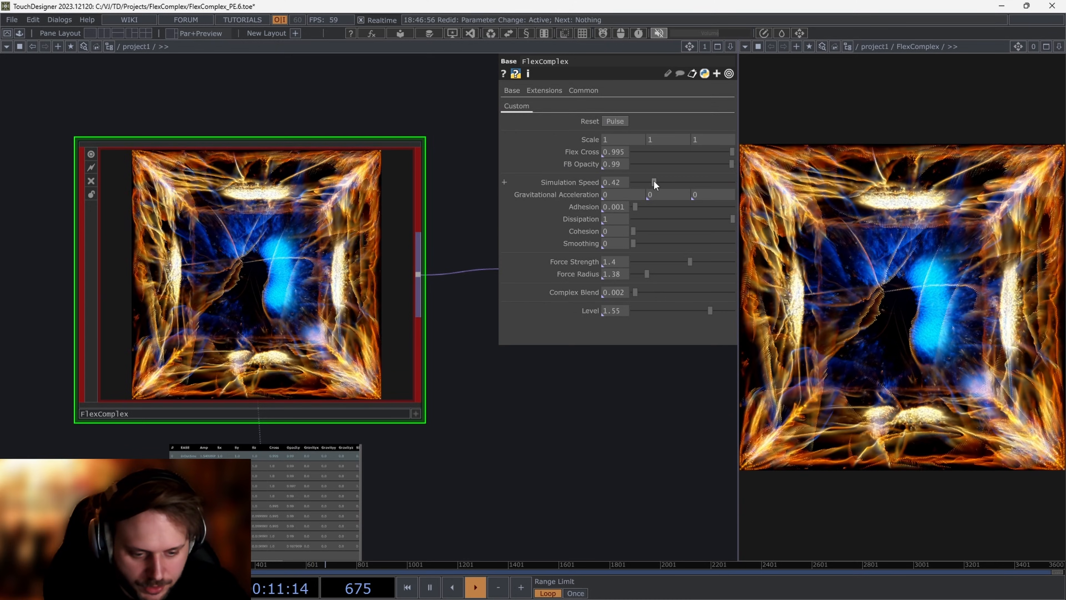
drag(651, 206, 684, 206)
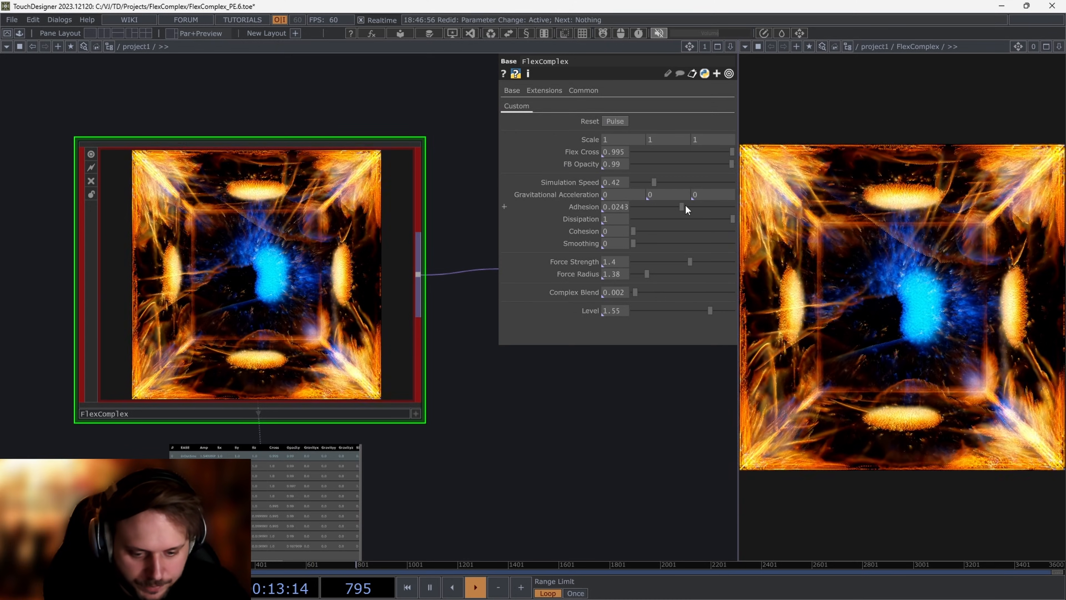
key(ctrl+z)
Step: Move opSequencer1 away from beneath FlexComplex to clear space in the network
drag(547, 405, 478, 338)
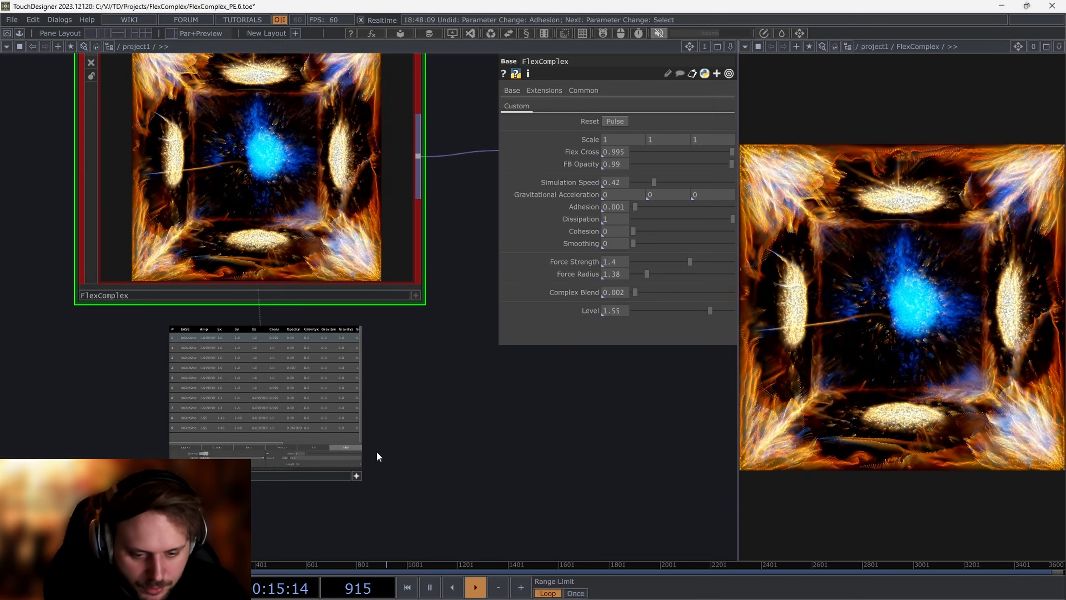
drag(417, 382, 416, 402)
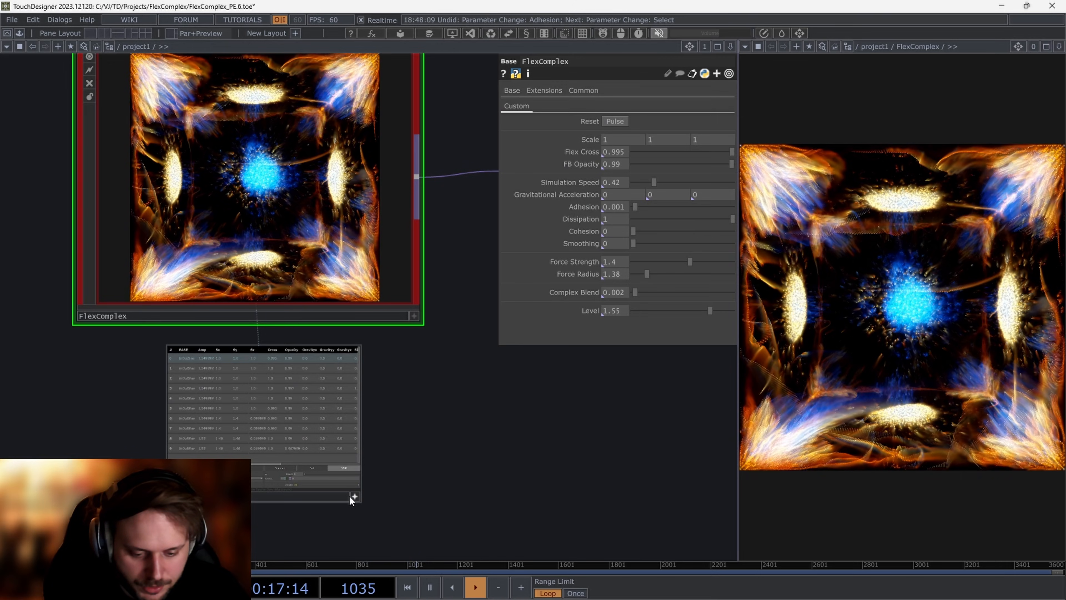
click(315, 445)
scroll(314, 447, down, 5)
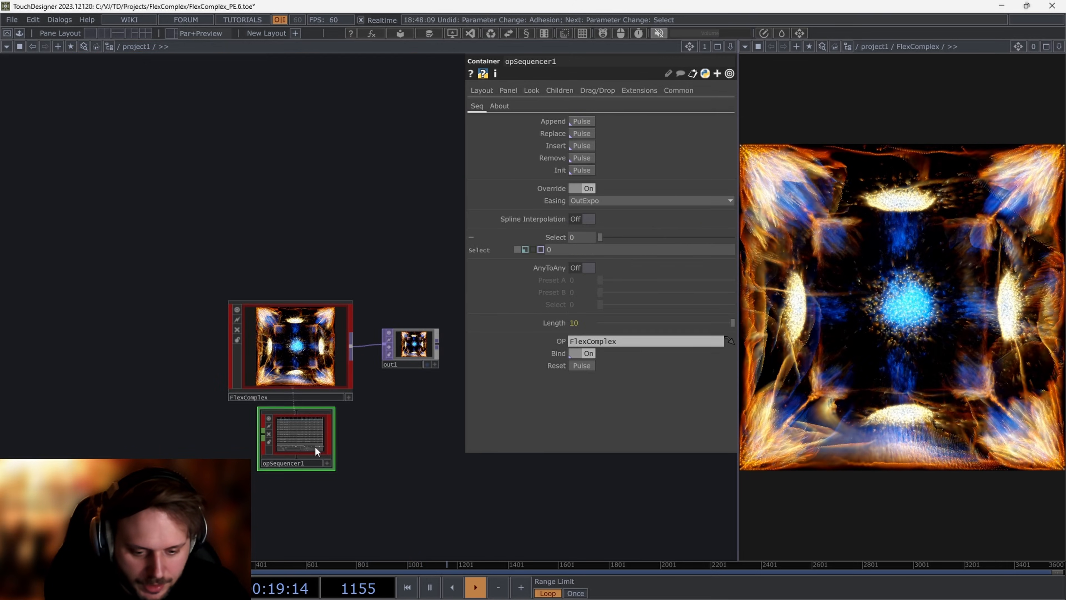
drag(315, 446, 162, 436)
Step: Find opSequencer1 in the palette, place a fresh copy below FlexComplex, and turn off cooking for the existing opSequencer1
key(alt+l)
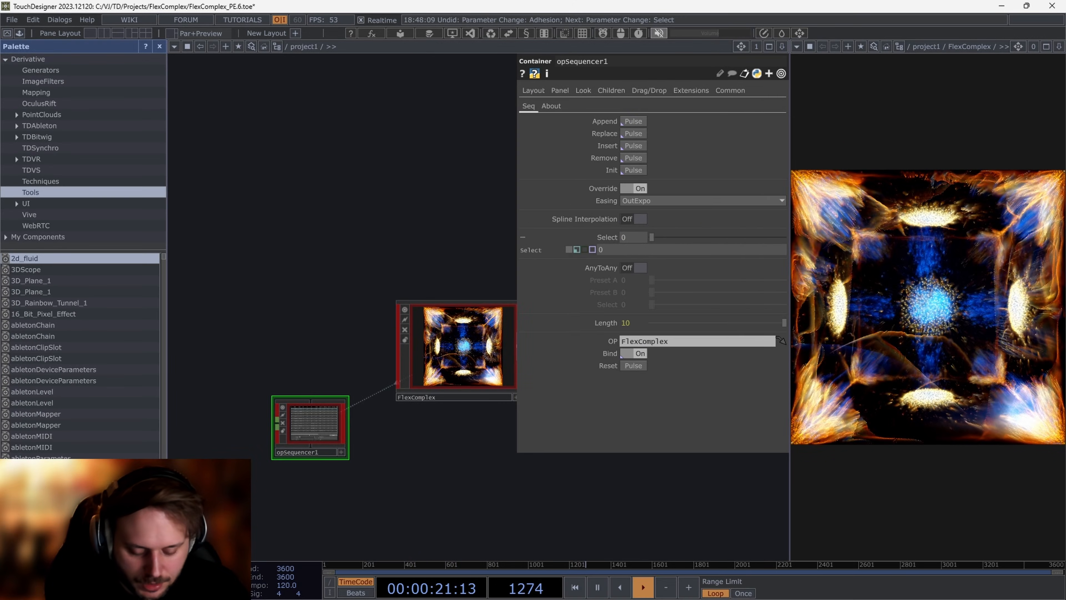
text(s)
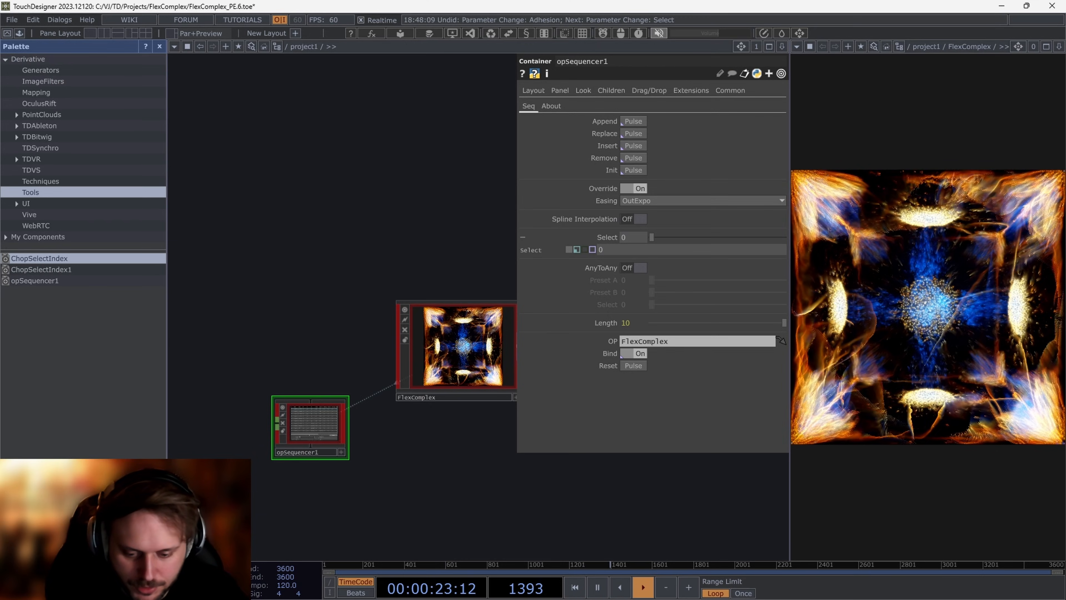
click(425, 469)
click(283, 422)
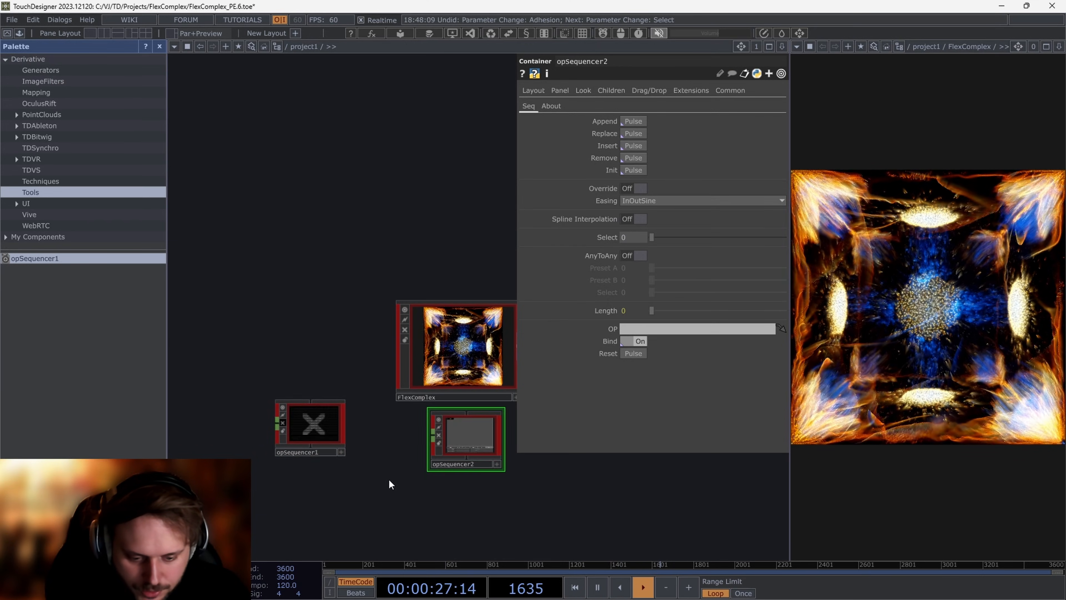
Step: Assign FlexComplex as the OP of opSequencer2
middle_drag(461, 450, 364, 445)
scroll(365, 433, up, 4)
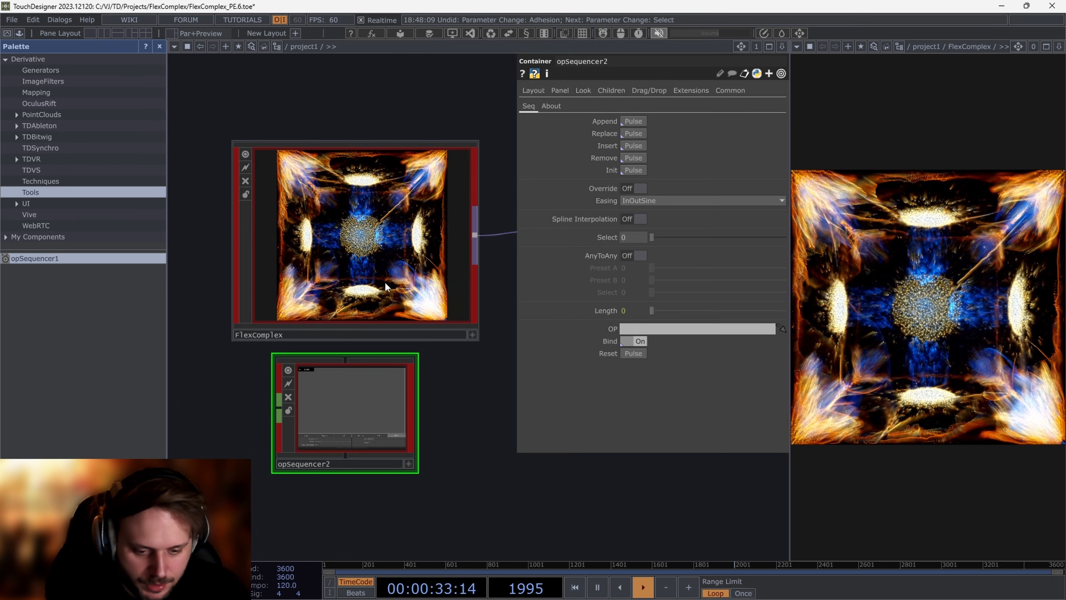
click(381, 266)
click(386, 376)
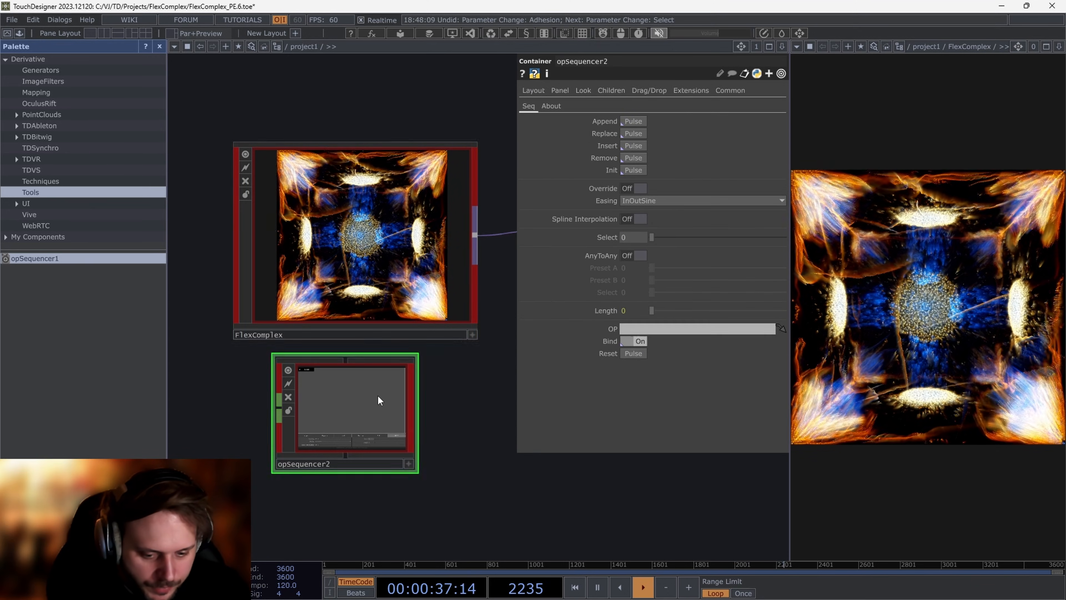
drag(350, 290, 563, 332)
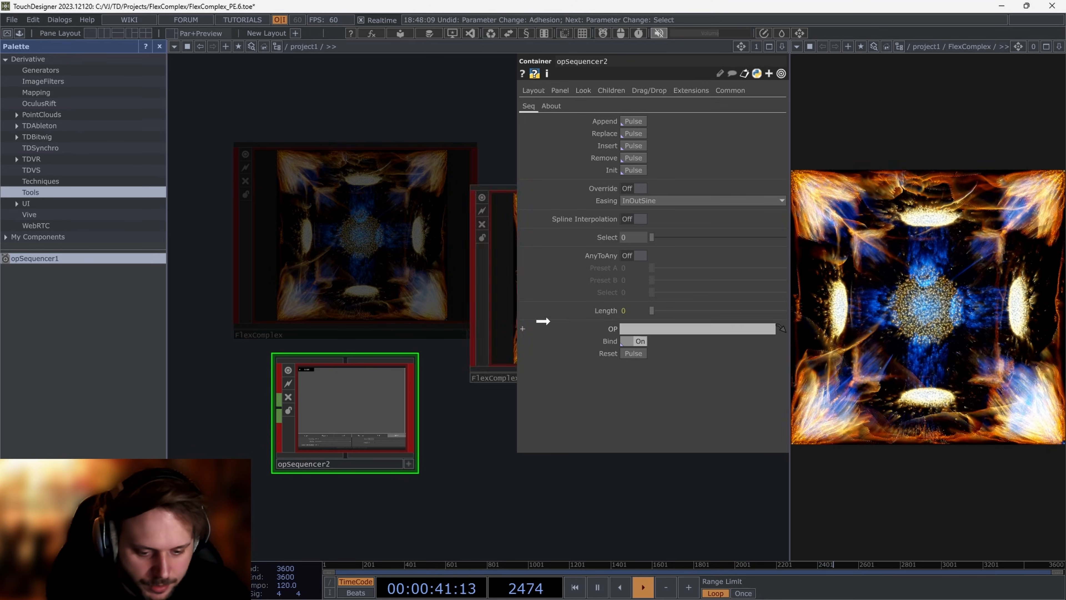
drag(543, 322, 616, 353)
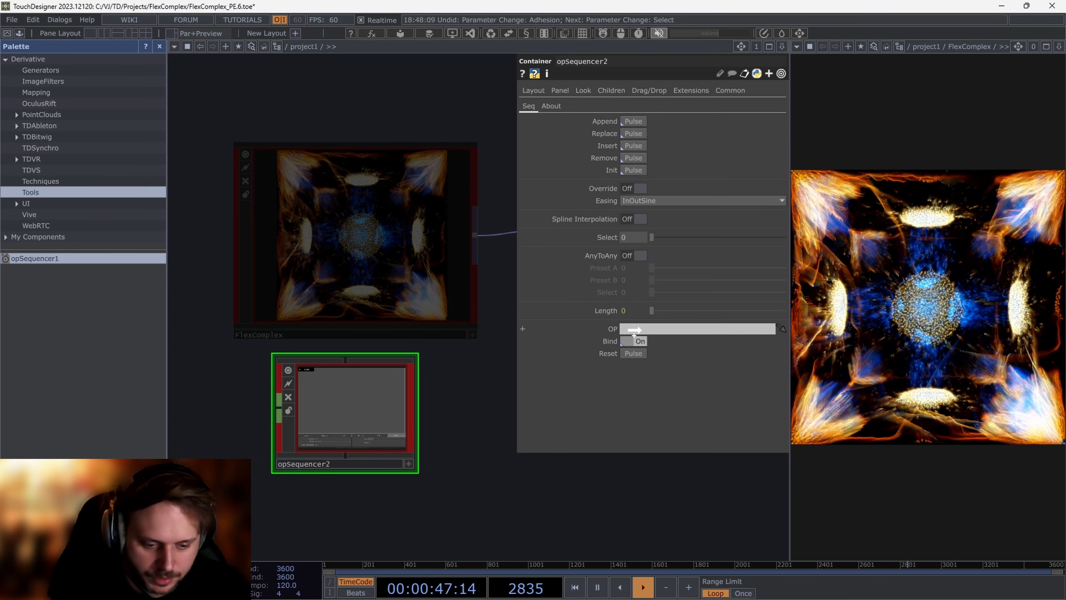
drag(633, 330, 641, 330)
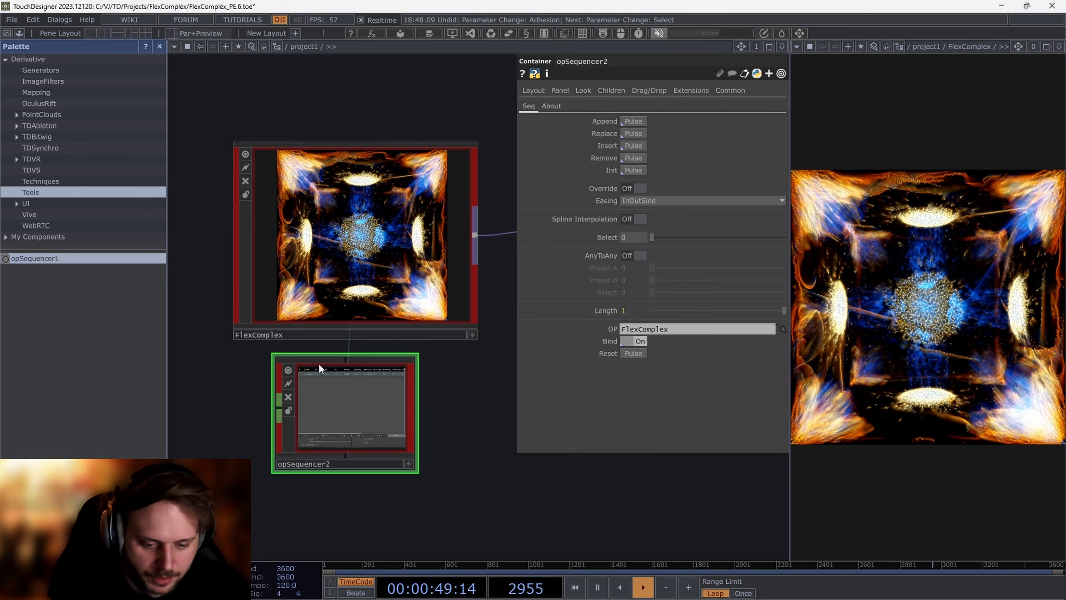
Step: Examine FlexComplex's Custom parameters against opSequencer2's preset table, select opSequencer2 again and close the palette
click(319, 334)
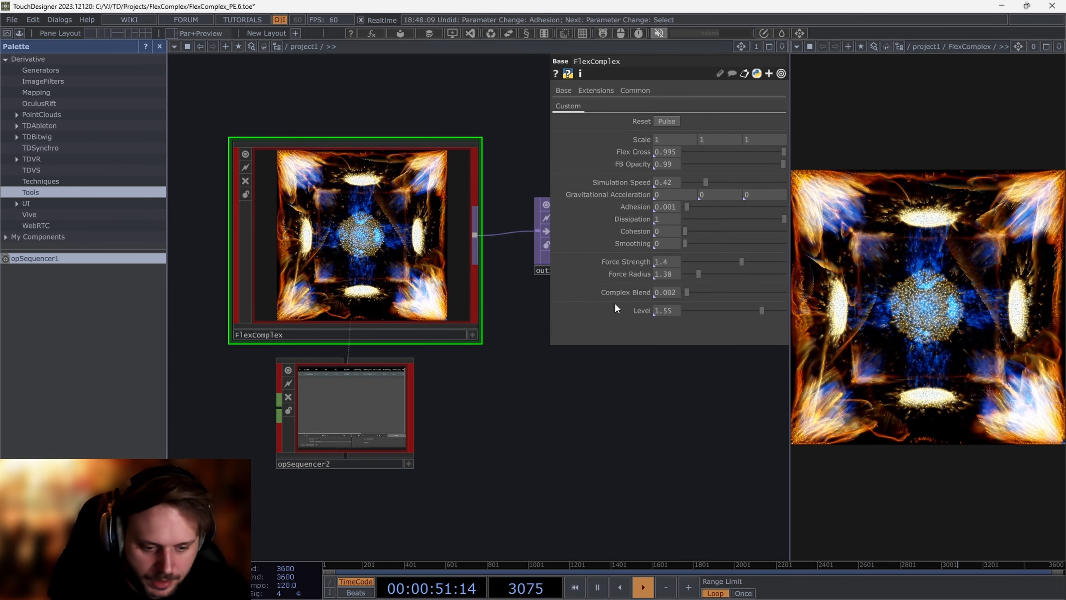
scroll(335, 367, up, 5)
scroll(336, 366, down, 3)
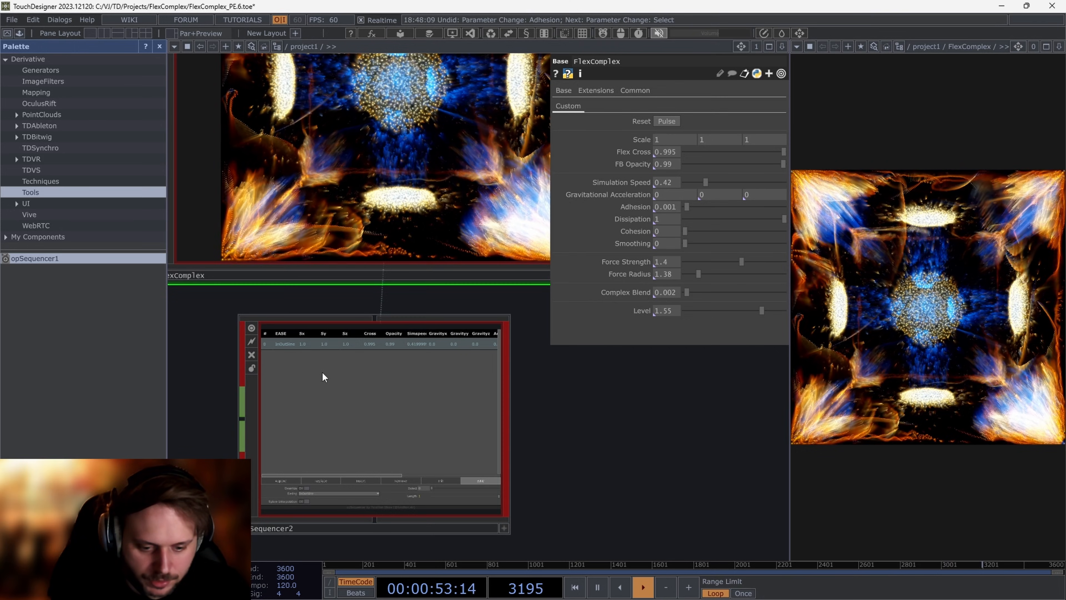
click(411, 426)
key(a)
click(364, 222)
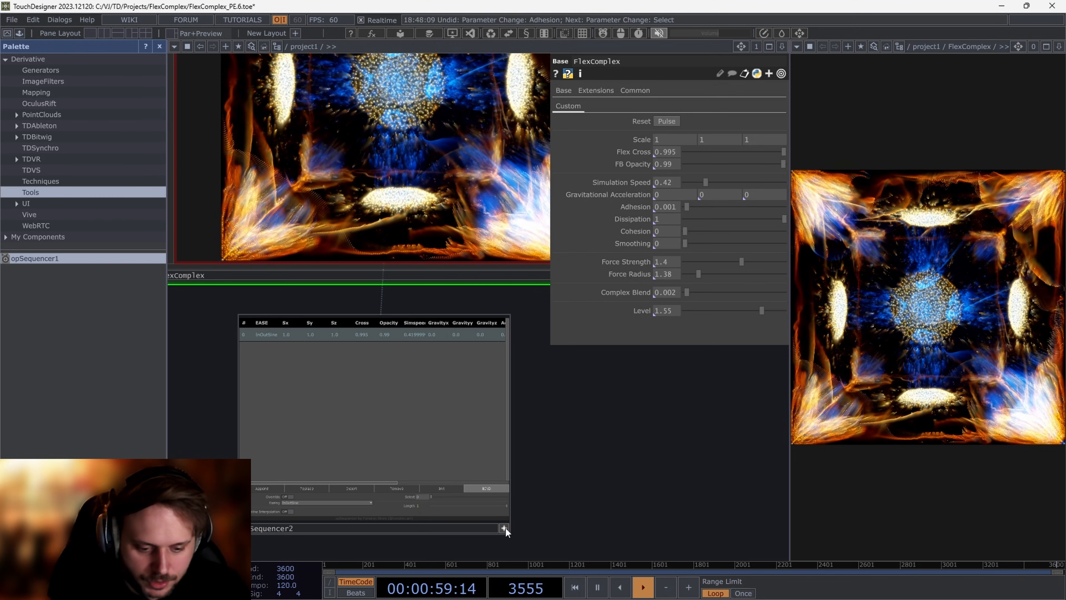
click(505, 527)
click(478, 462)
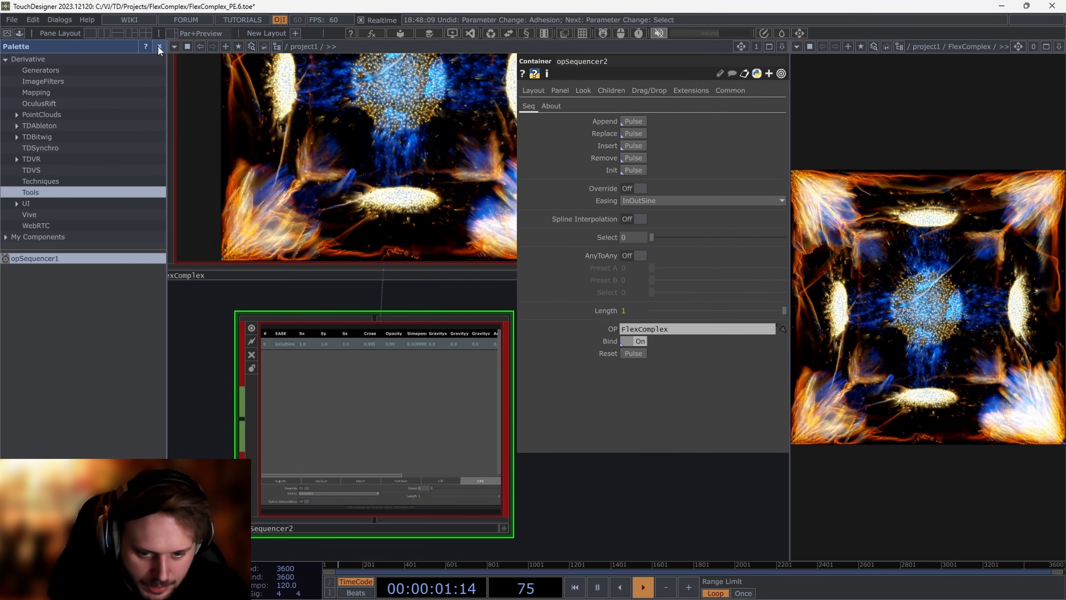
click(159, 46)
Step: Set FlexComplex's Cohesion to 1 and Smoothing to 0.38
scroll(327, 325, down, 4)
scroll(219, 357, up, 2)
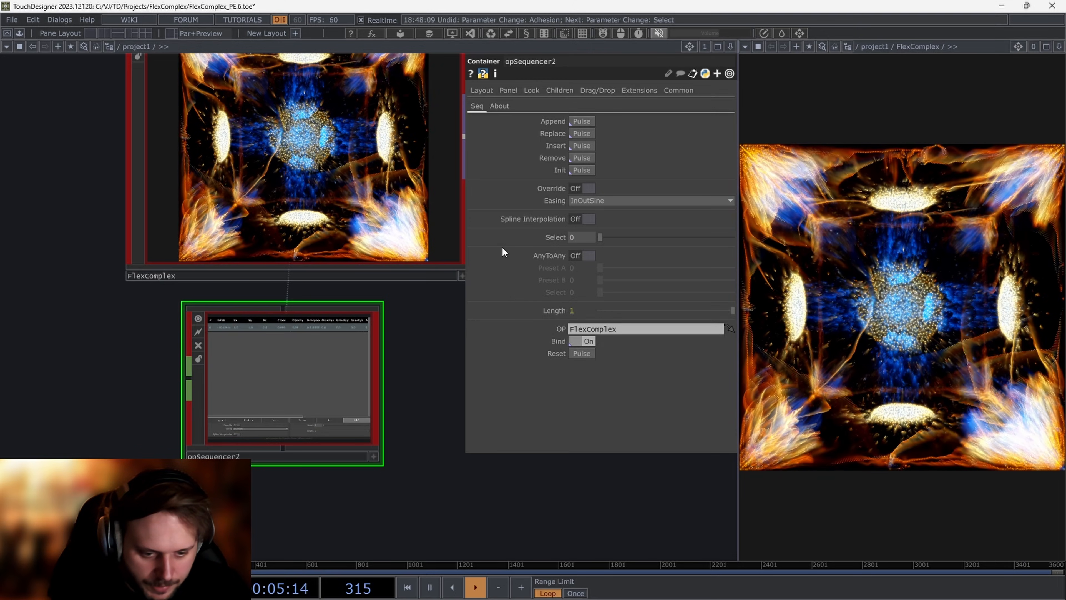
scroll(247, 326, up, 5)
scroll(280, 326, down, 5)
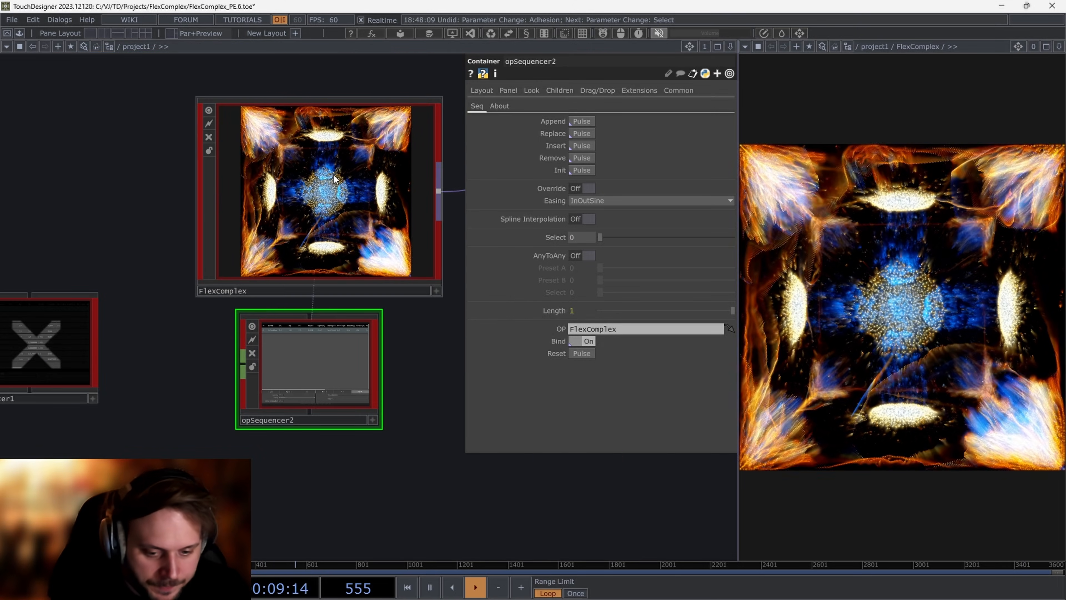
click(360, 239)
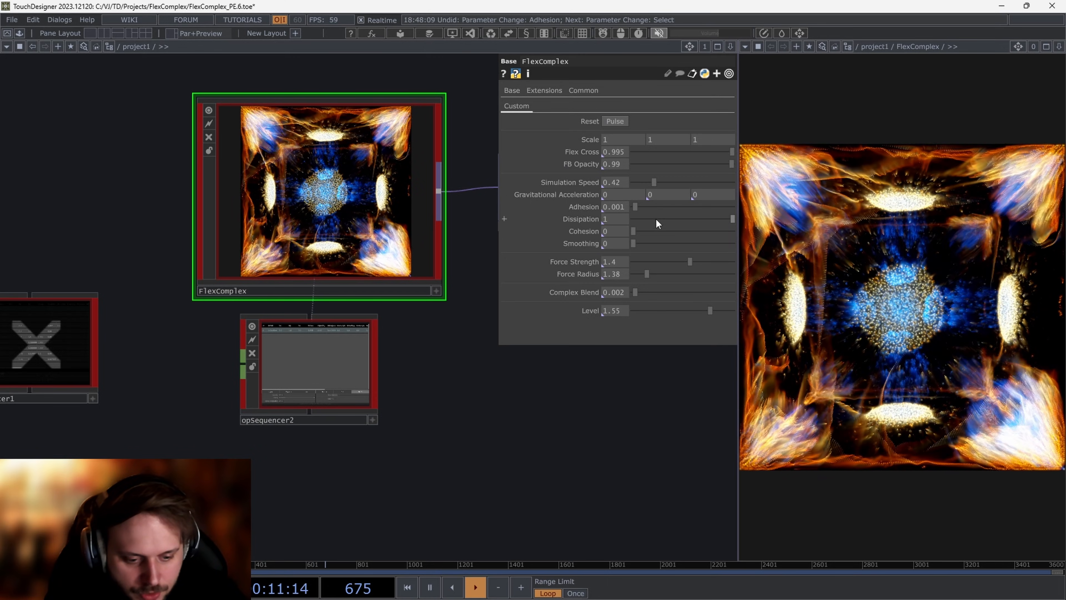
drag(715, 231, 731, 235)
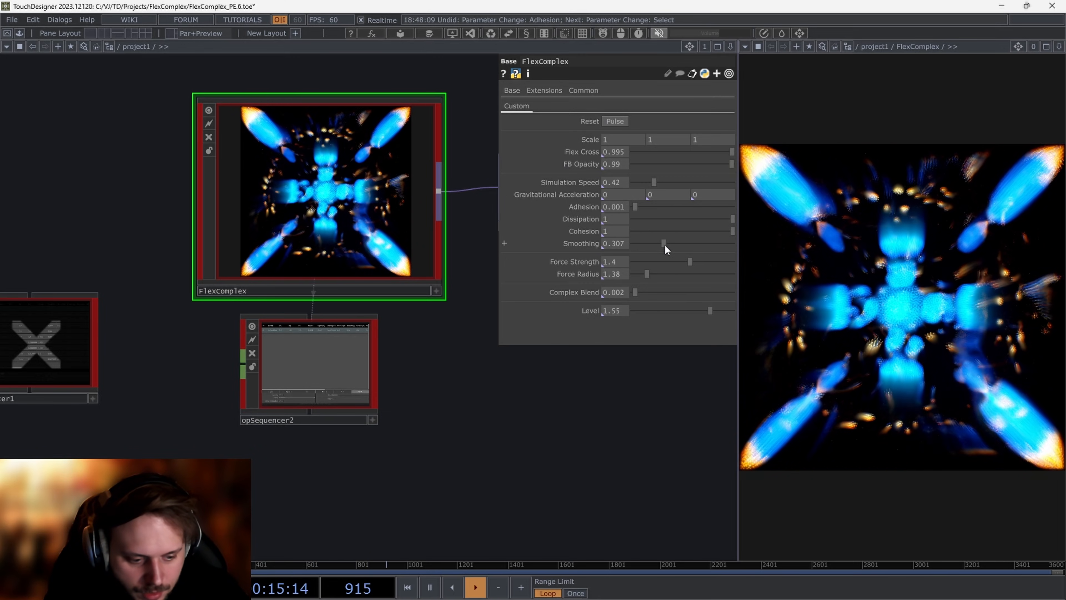
drag(665, 244, 671, 243)
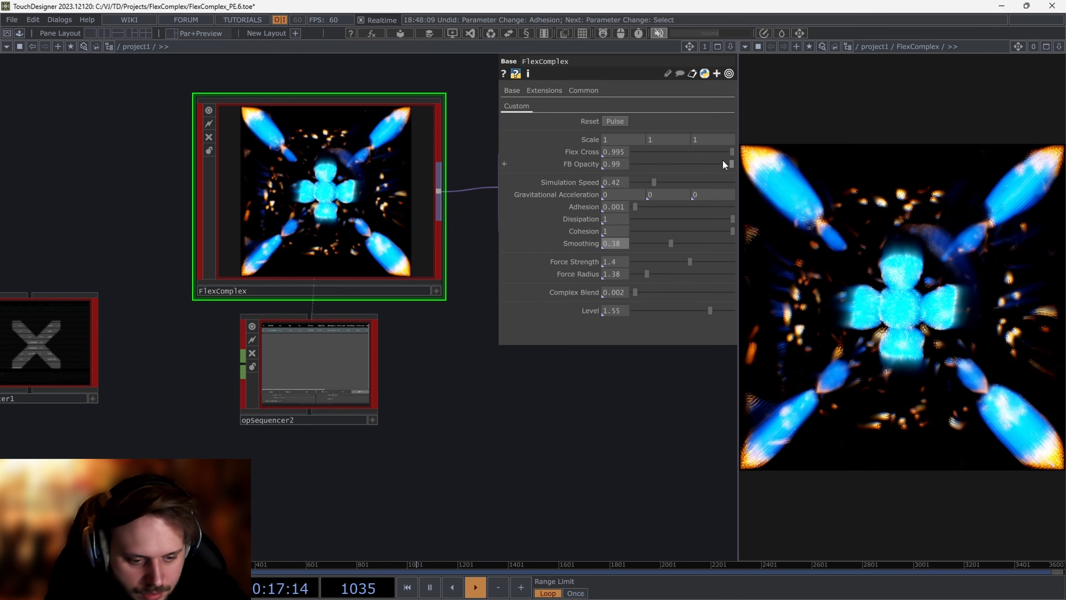
Step: Set FlexComplex's Flex Cross to 1, Dissipation to 0.777, Cohesion to 0.101 and the third Scale value to 0.1
drag(731, 153, 743, 154)
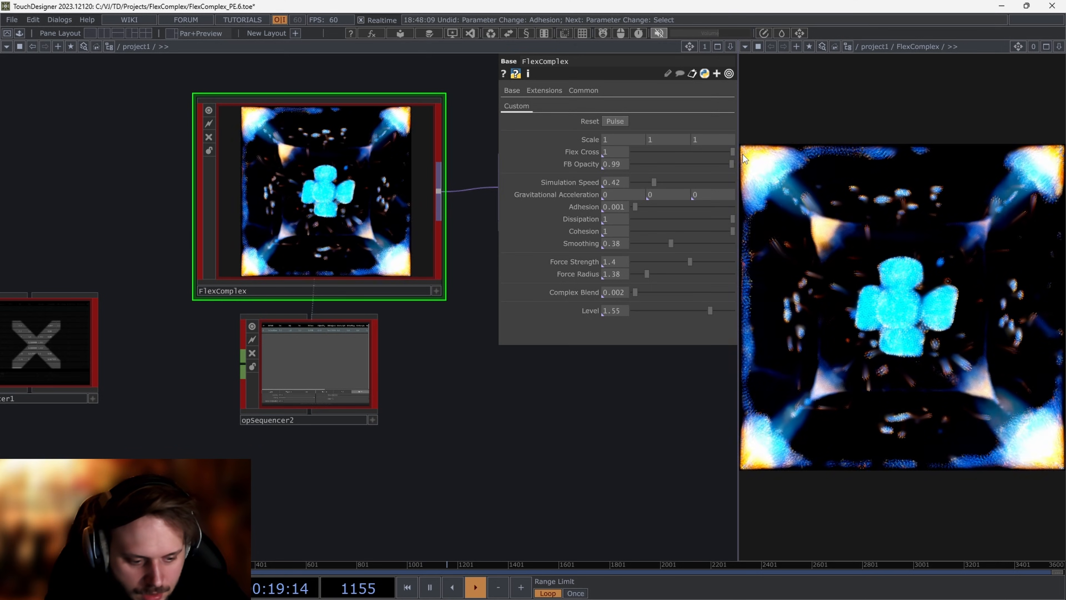
drag(656, 230, 710, 223)
mouse_move(705, 138)
middle_down()
mouse_move(704, 123)
mouse_move(708, 141)
middle_up()
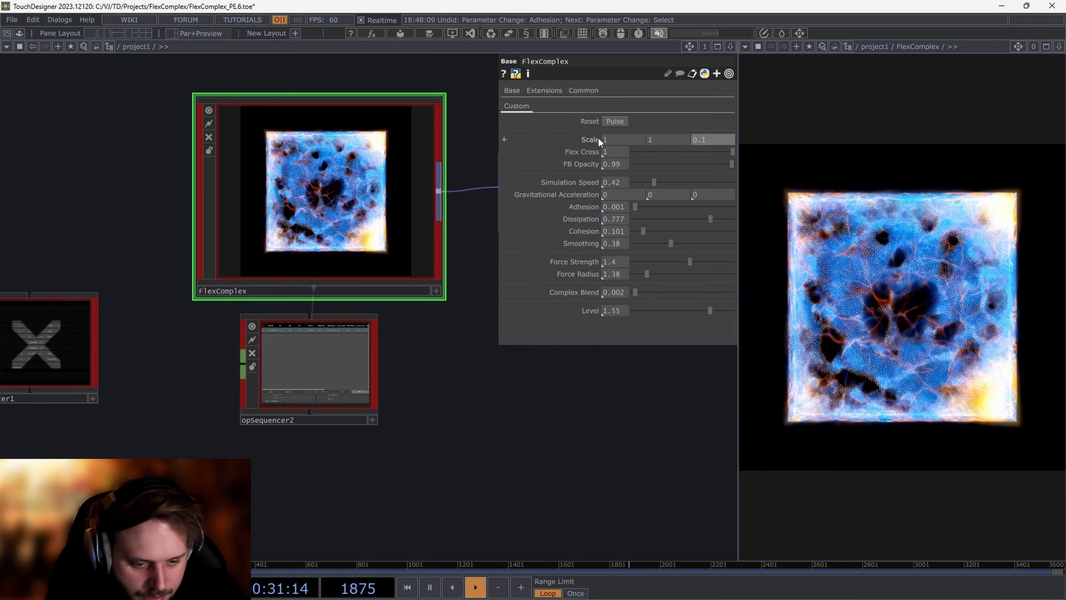
Step: Set FlexComplex's first two Scale values to 1.4 and append the current state as a new preset in opSequencer2
middle_drag(610, 138, 668, 120)
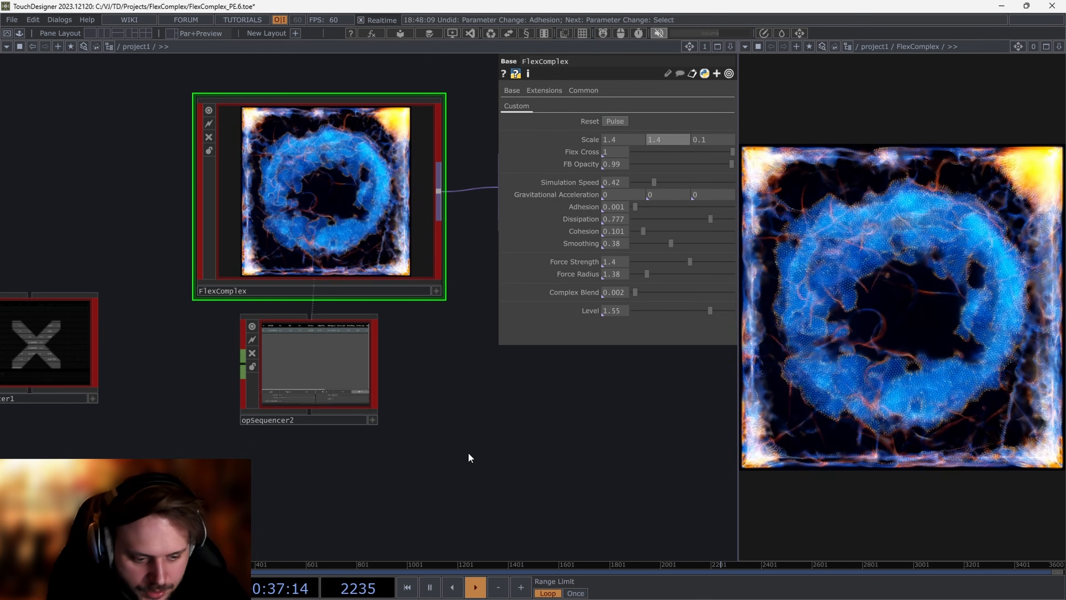
scroll(278, 456, up, 4)
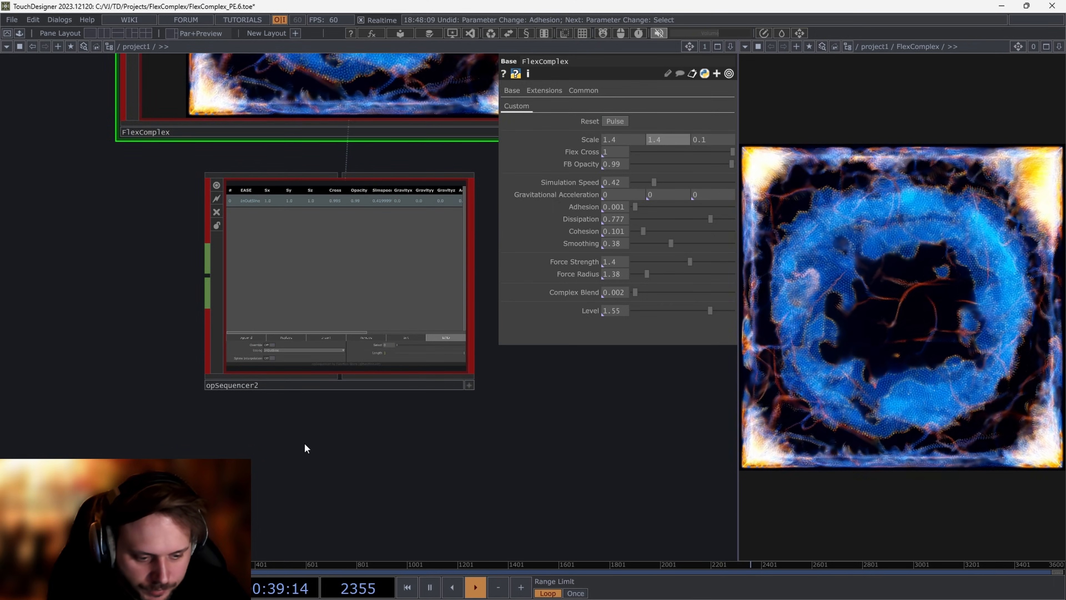
scroll(301, 442, up, 5)
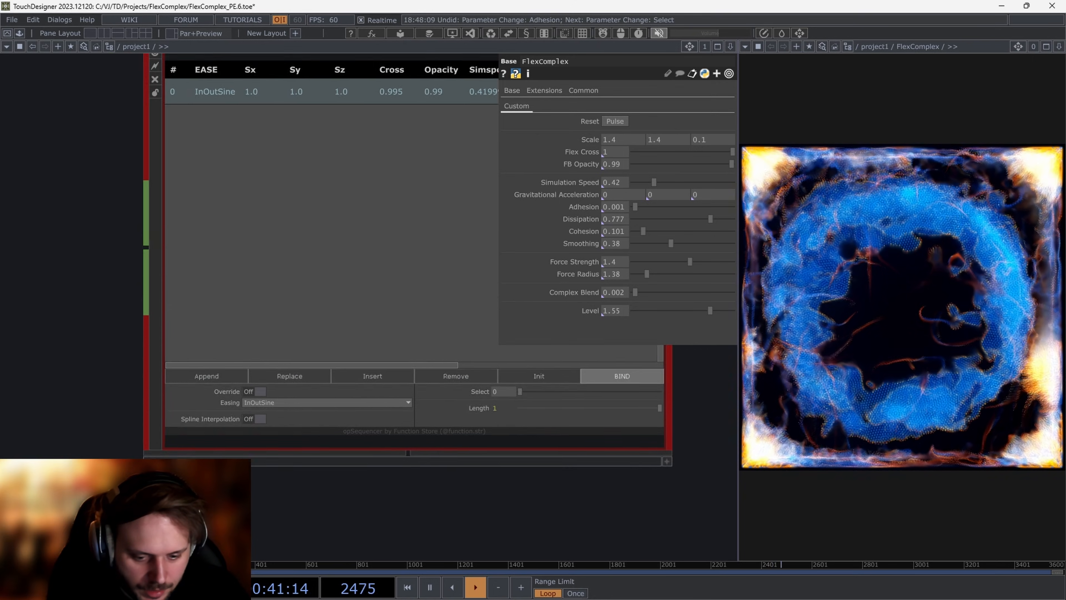
scroll(245, 365, down, 6)
click(269, 365)
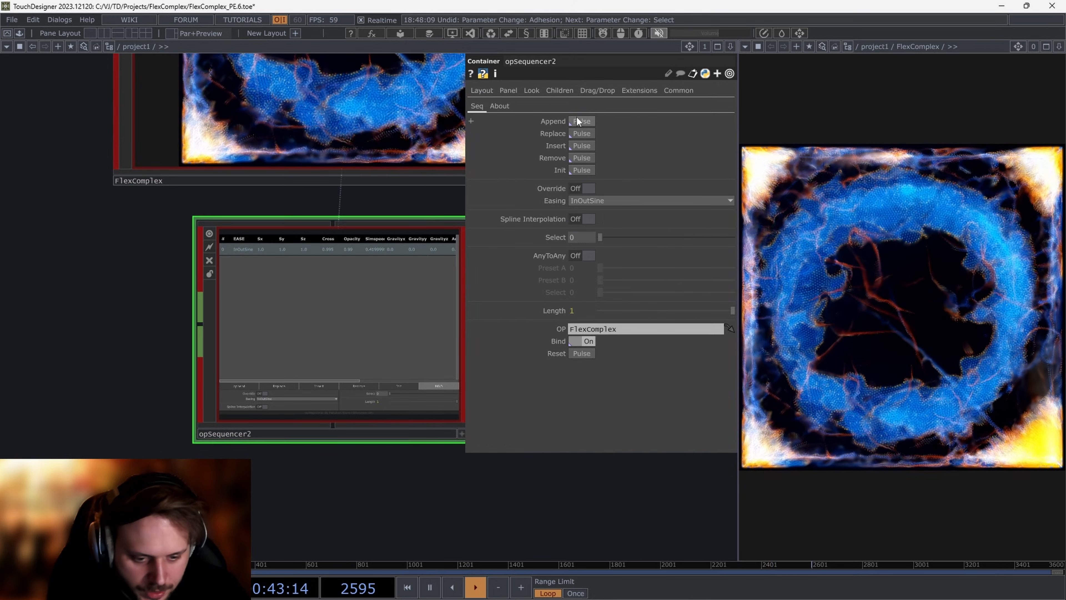
key(a)
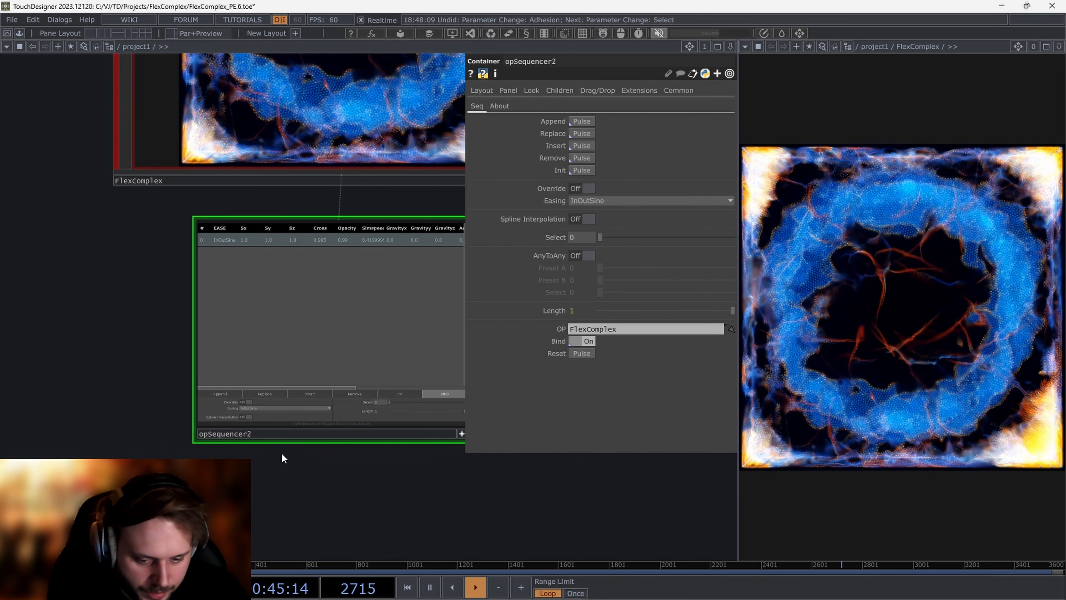
scroll(167, 423, up, 6)
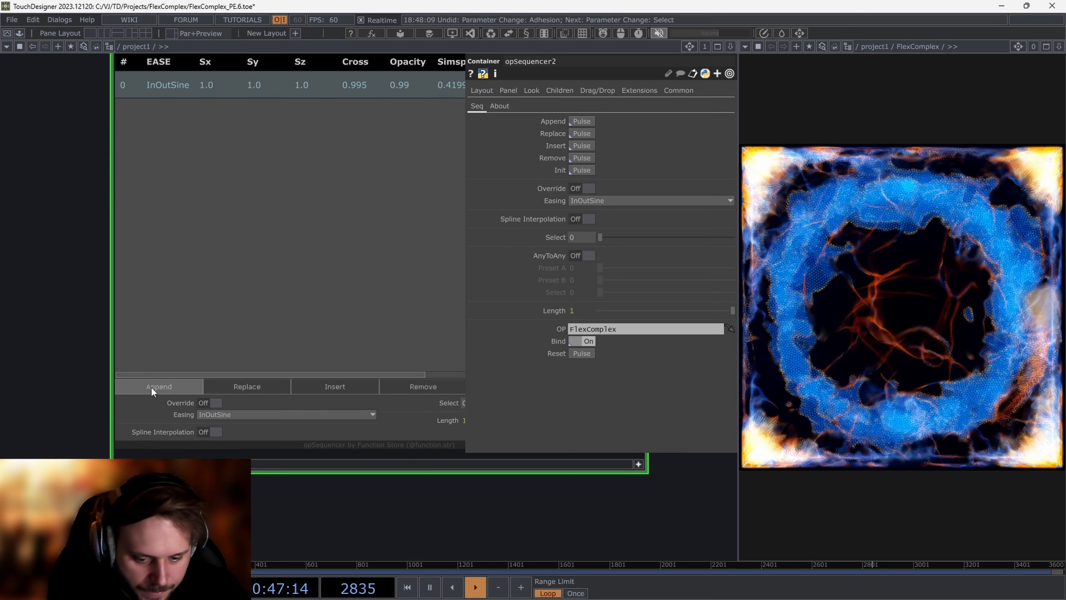
click(151, 387)
Step: Move opSequencer2's Select from preset 1 to preset 0 to preview the blend between the two presets
scroll(318, 468, down, 4)
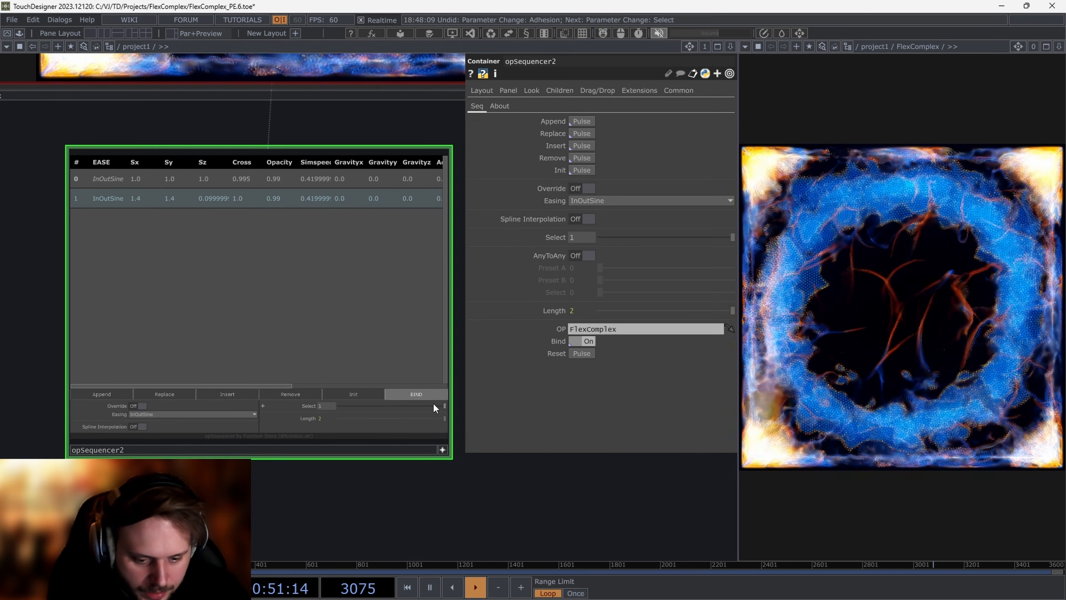
drag(433, 404, 303, 404)
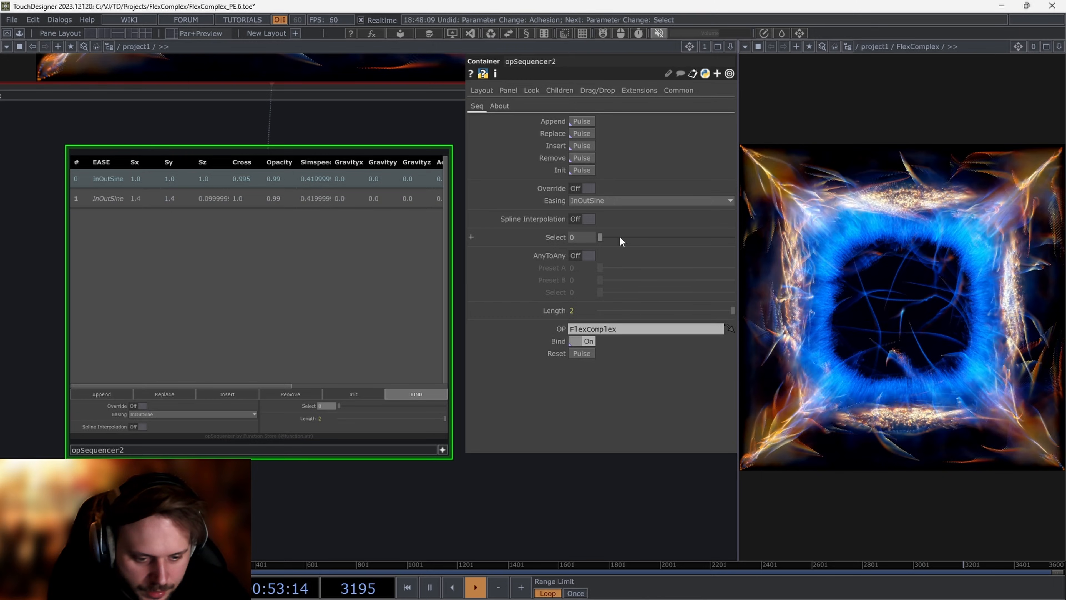
scroll(512, 464, down, 4)
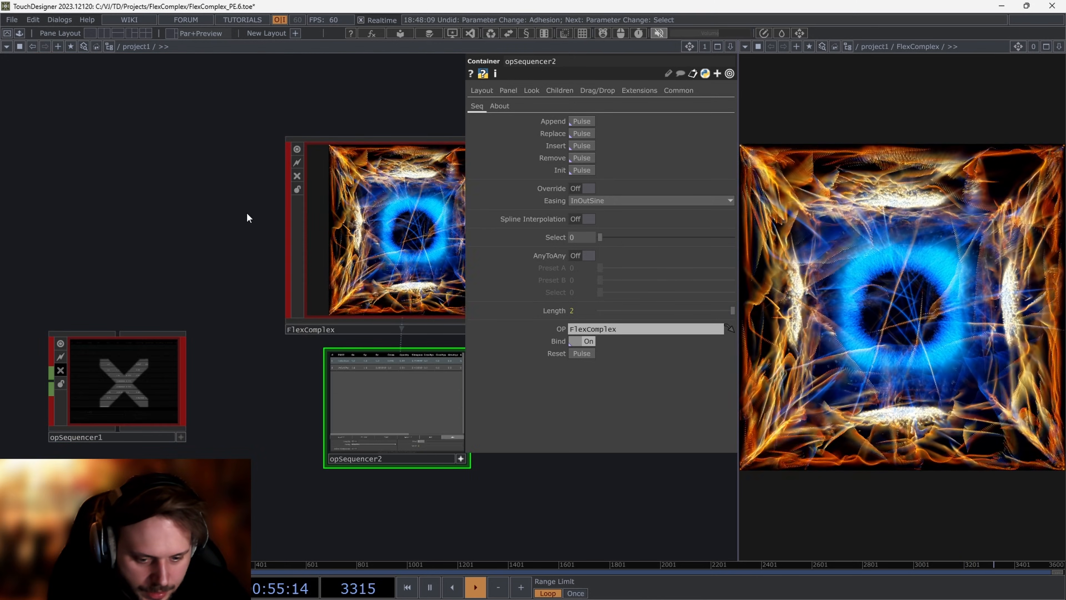
mouse_move(609, 236)
mouse_down()
mouse_move(759, 240)
mouse_move(606, 240)
mouse_up()
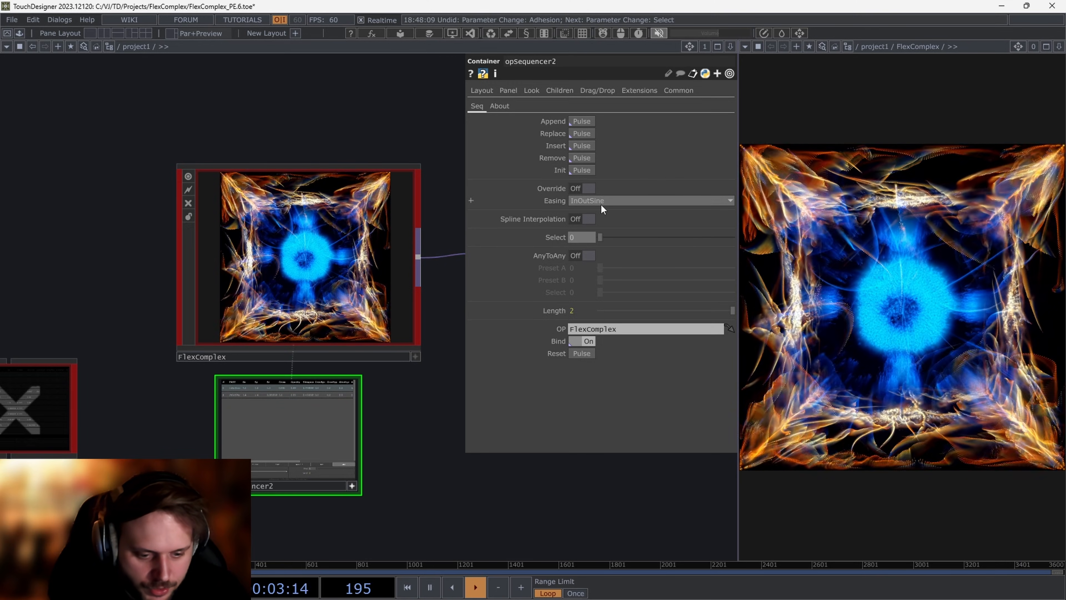
Step: Turn on opSequencer2's Override with InOutSine easing and return Select to preset 1
click(582, 189)
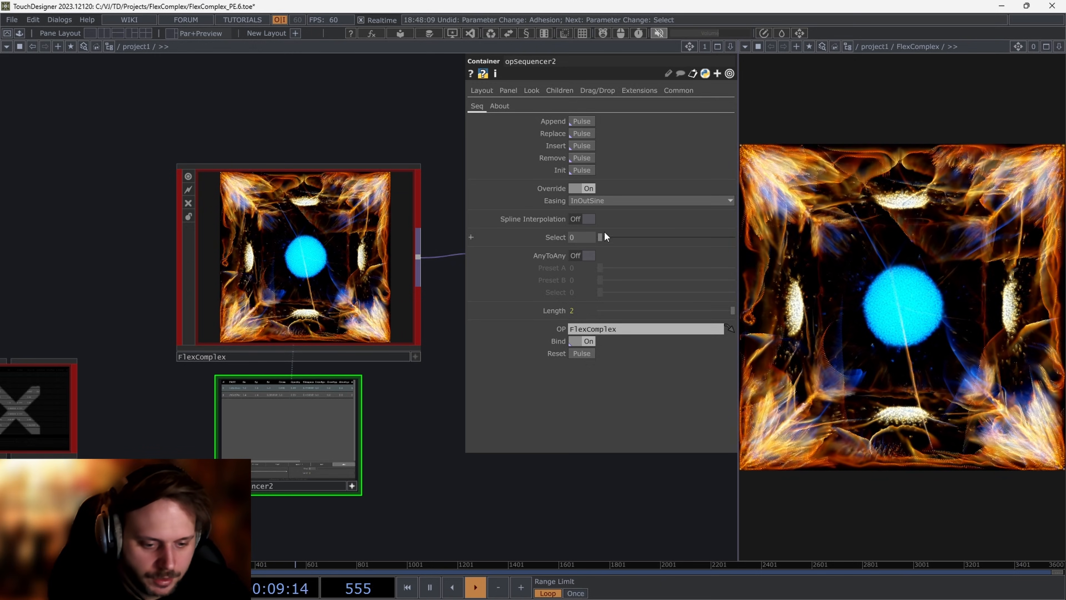
click(614, 200)
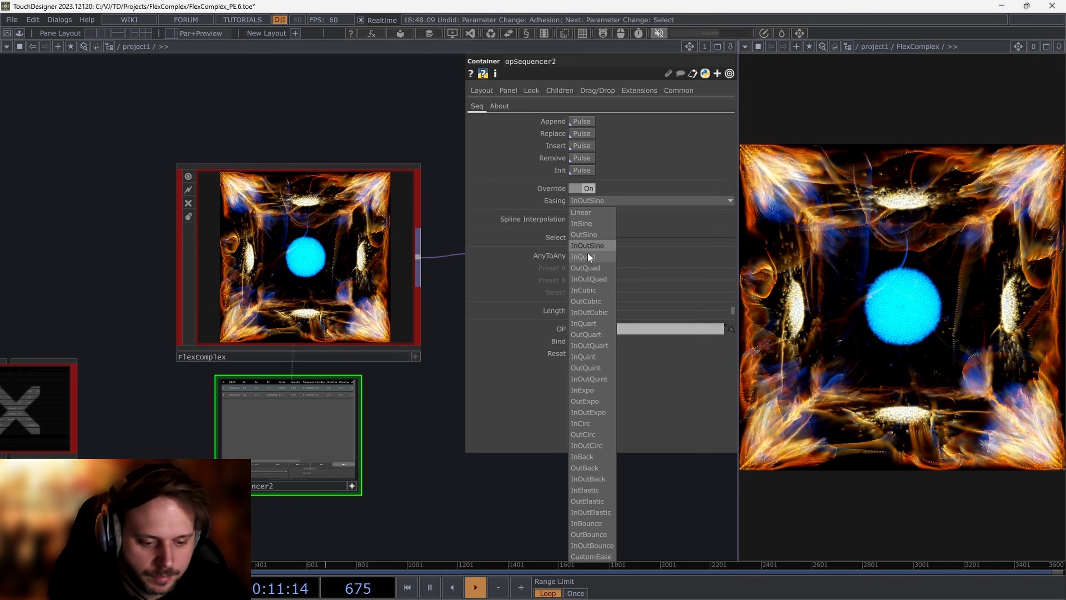
click(615, 197)
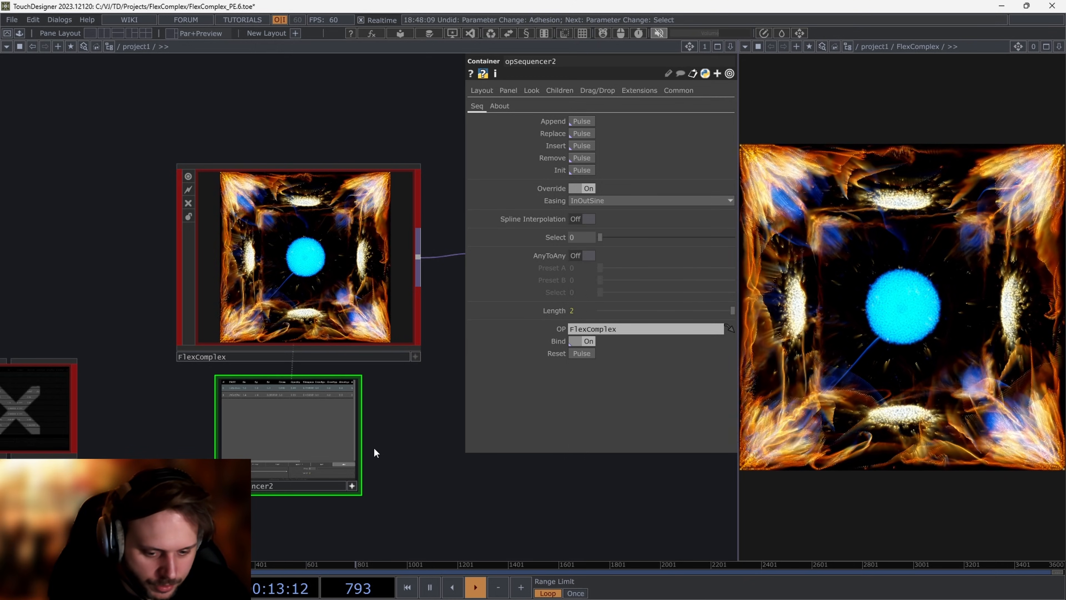
Step: Set FlexComplex's Simulation Speed to 0.1, Dissipation to 0, Adhesion to 0.05 and Smoothing to 1
click(319, 301)
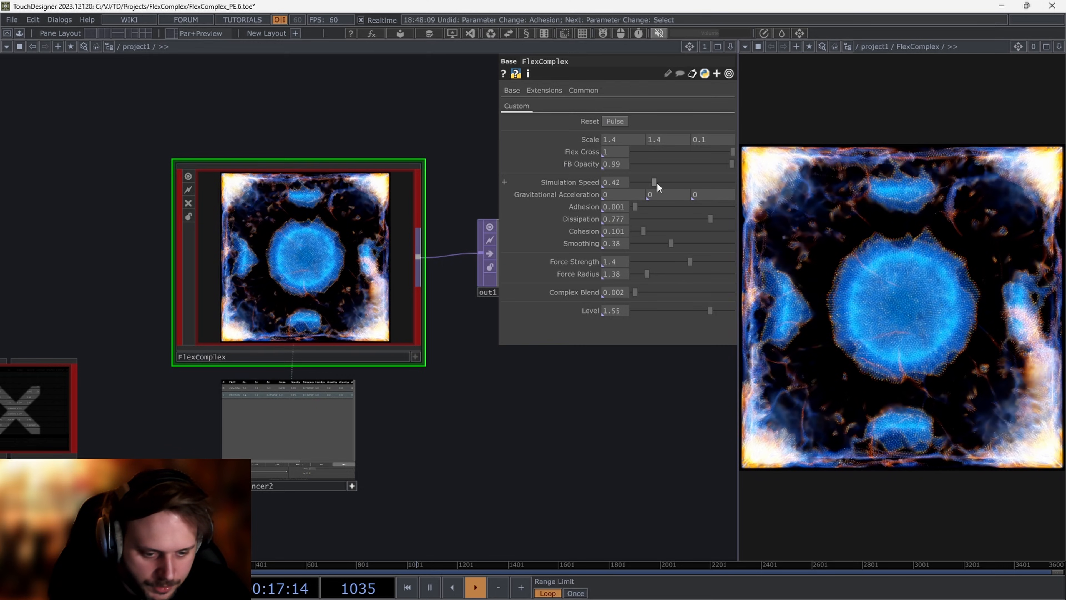
drag(654, 182, 640, 182)
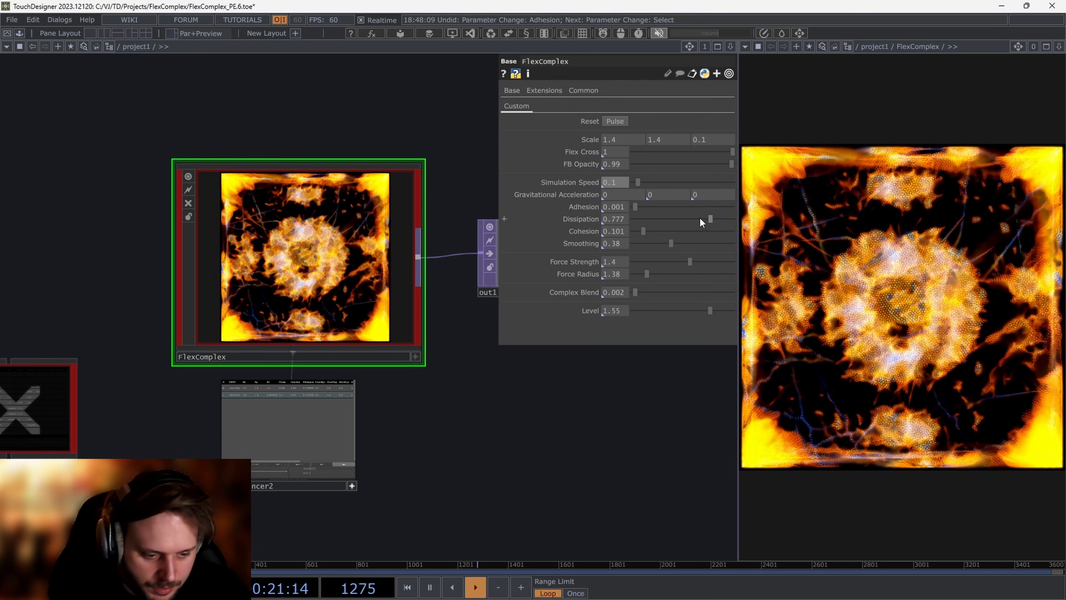
drag(699, 219, 668, 227)
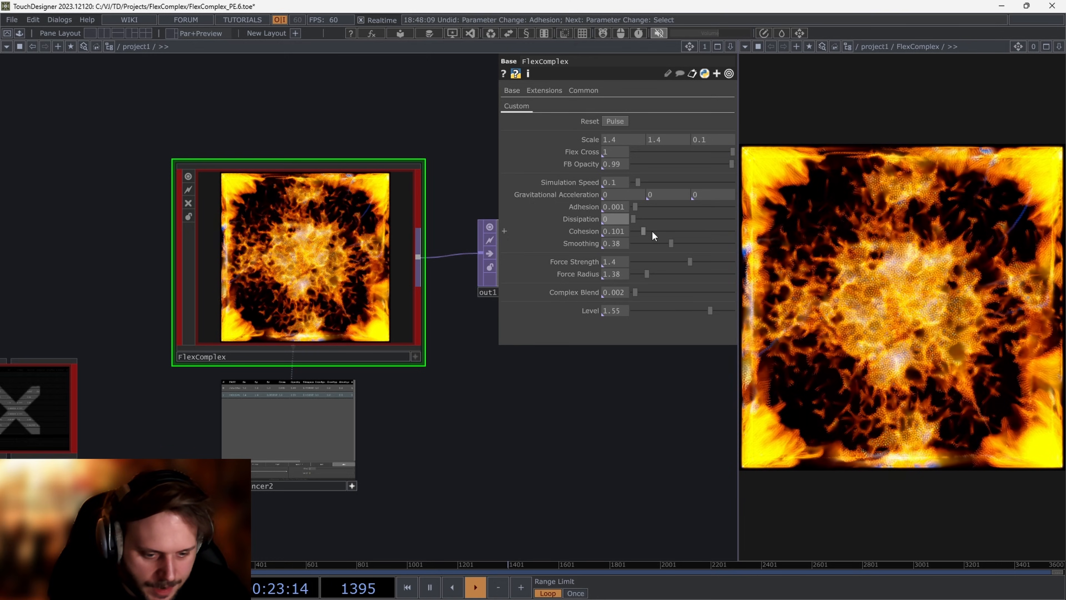
drag(646, 212, 774, 206)
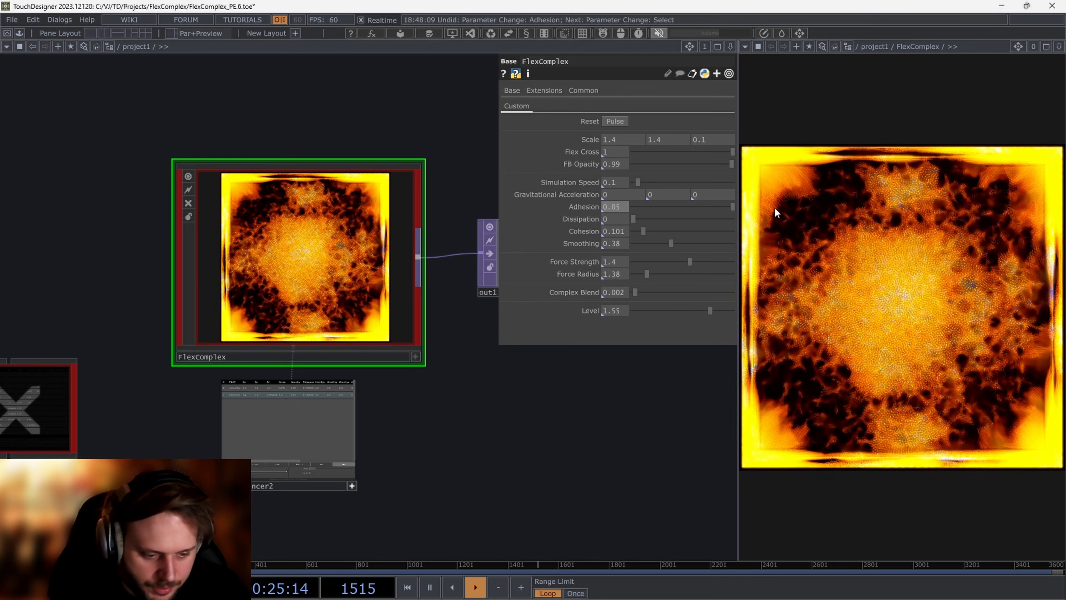
drag(690, 239, 684, 243)
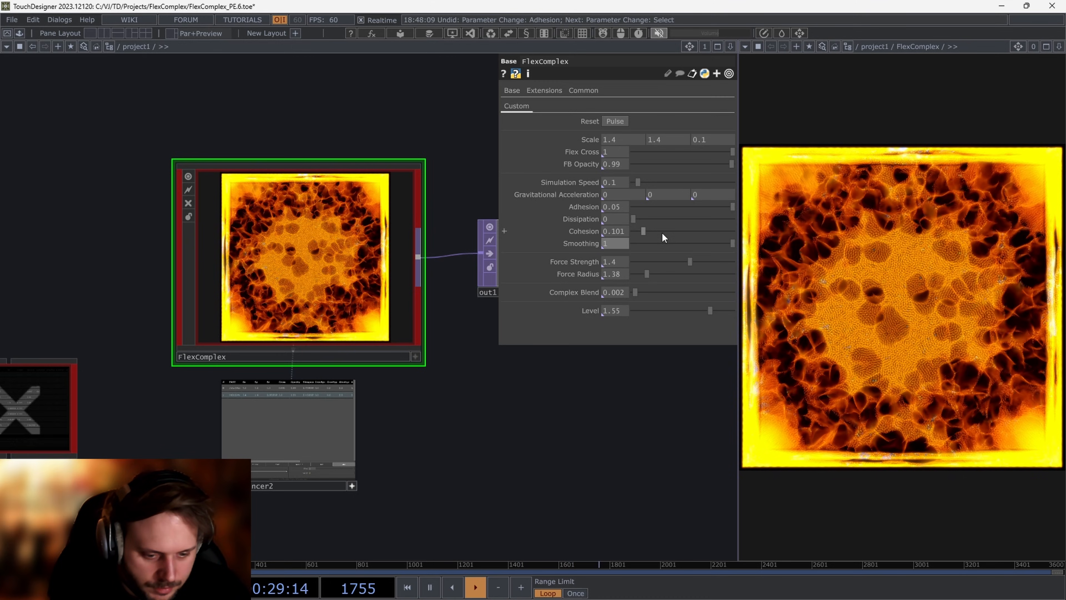
drag(637, 182, 638, 182)
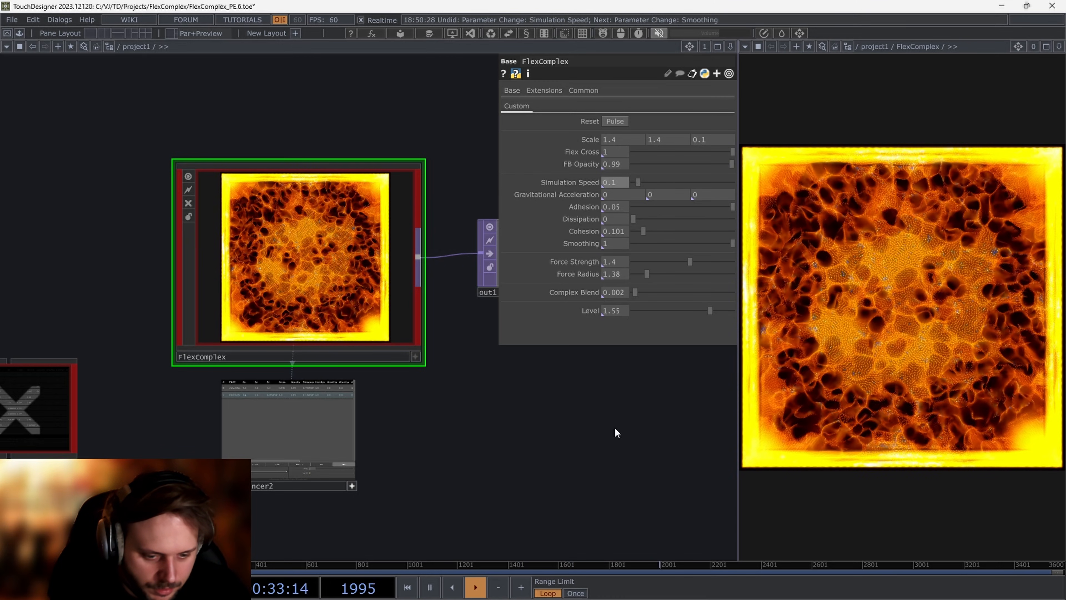
key(ctrl+z)
mouse_move(633, 218)
mouse_down()
mouse_move(709, 217)
mouse_move(617, 219)
mouse_up()
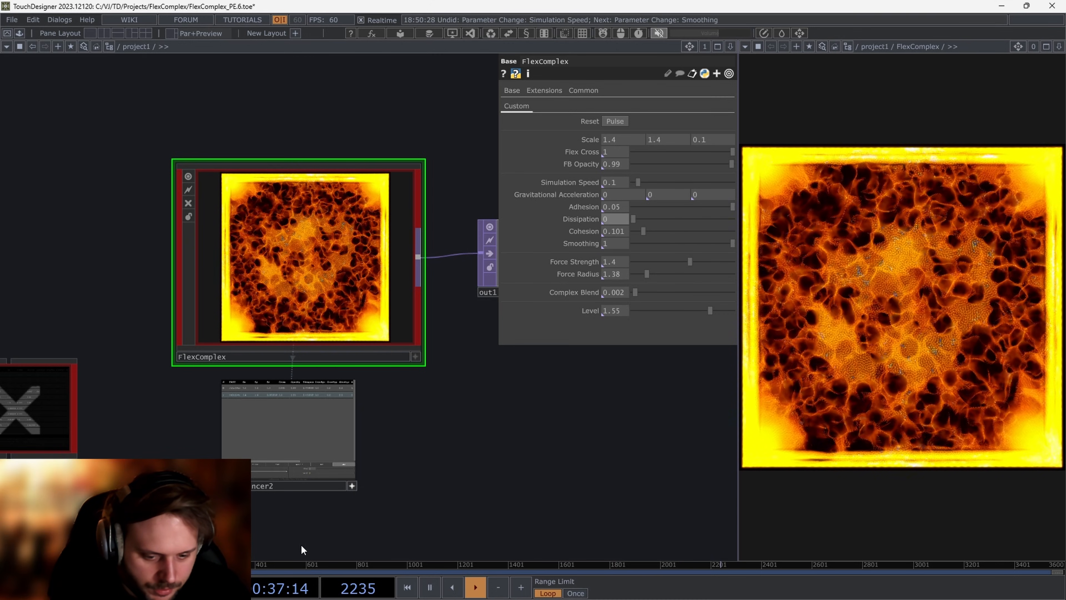
Step: Append FlexComplex's current parameter values to opSequencer2 as a third preset
scroll(245, 504, up, 6)
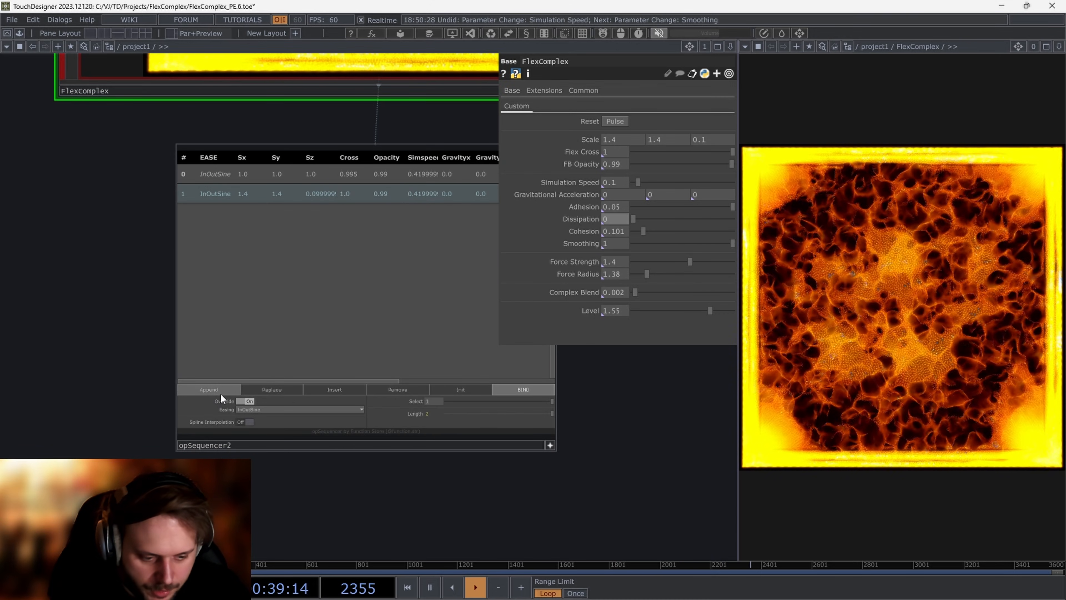
scroll(99, 281, down, 6)
drag(80, 356, 130, 425)
scroll(157, 428, up, 5)
drag(377, 451, 271, 490)
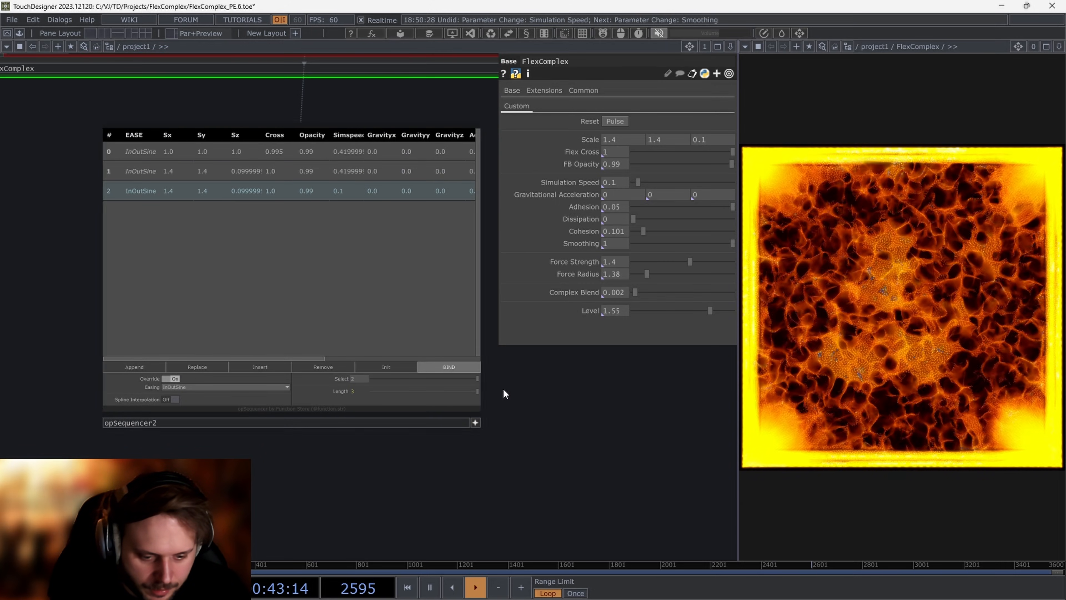
Step: Drive opSequencer2's Select with the expression absTime.seconds * 0.2 to cycle through the presets
click(343, 382)
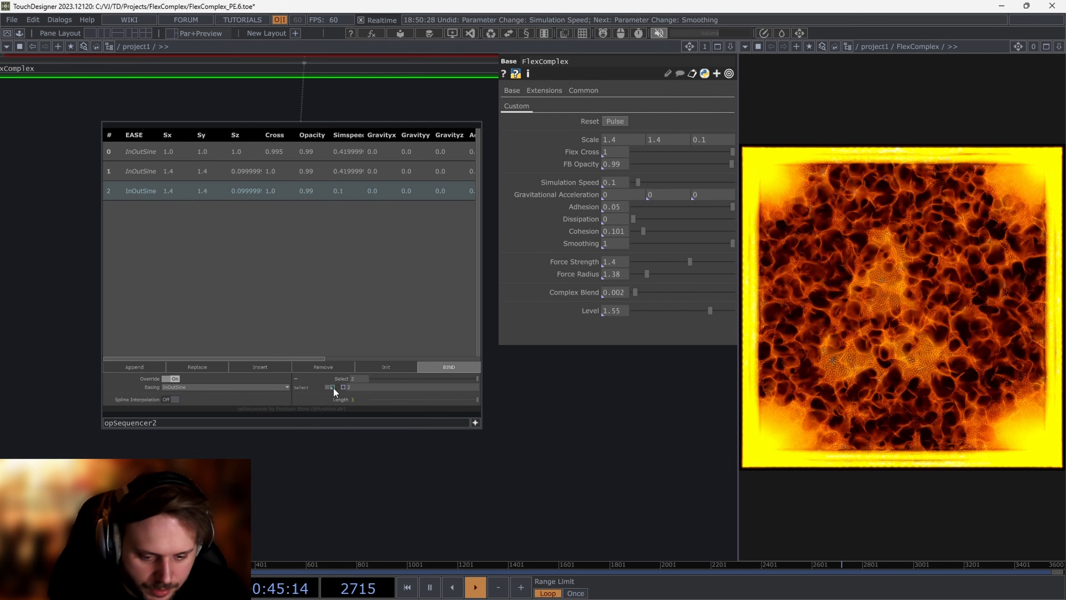
click(333, 386)
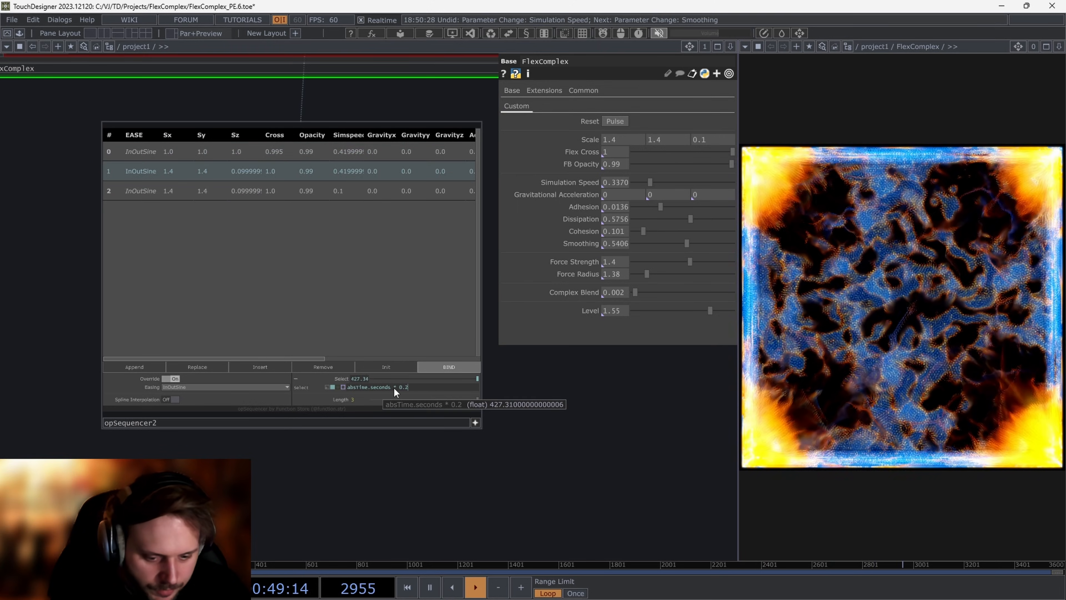
scroll(473, 429, down, 5)
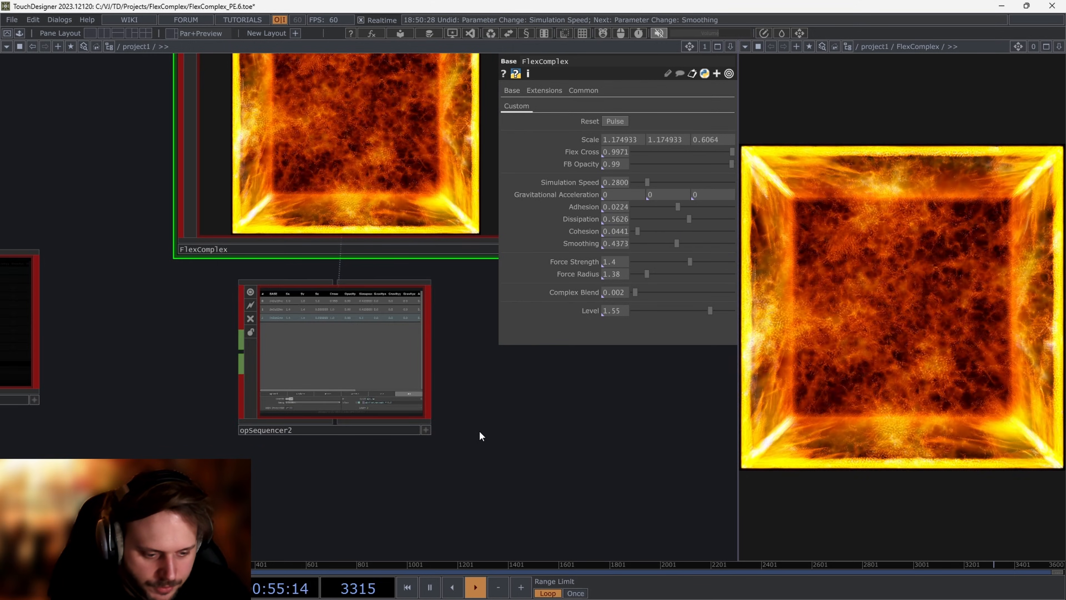
scroll(416, 447, down, 3)
scroll(416, 447, down, 2)
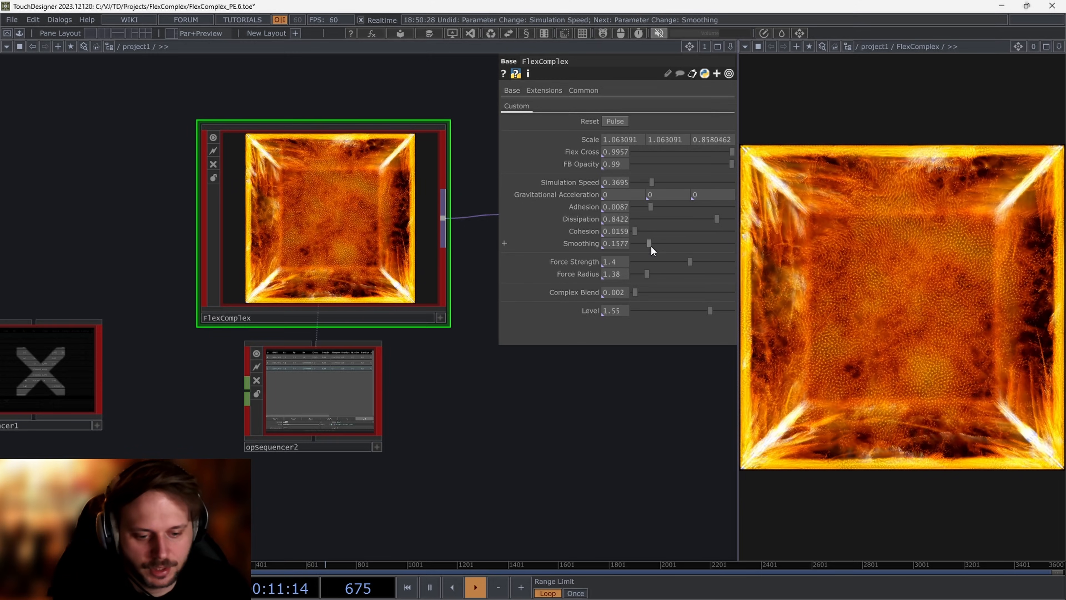
Step: Compare opSequencer2's Easing options with the curves on easings.net in the browser, and return to TouchDesigner
click(315, 413)
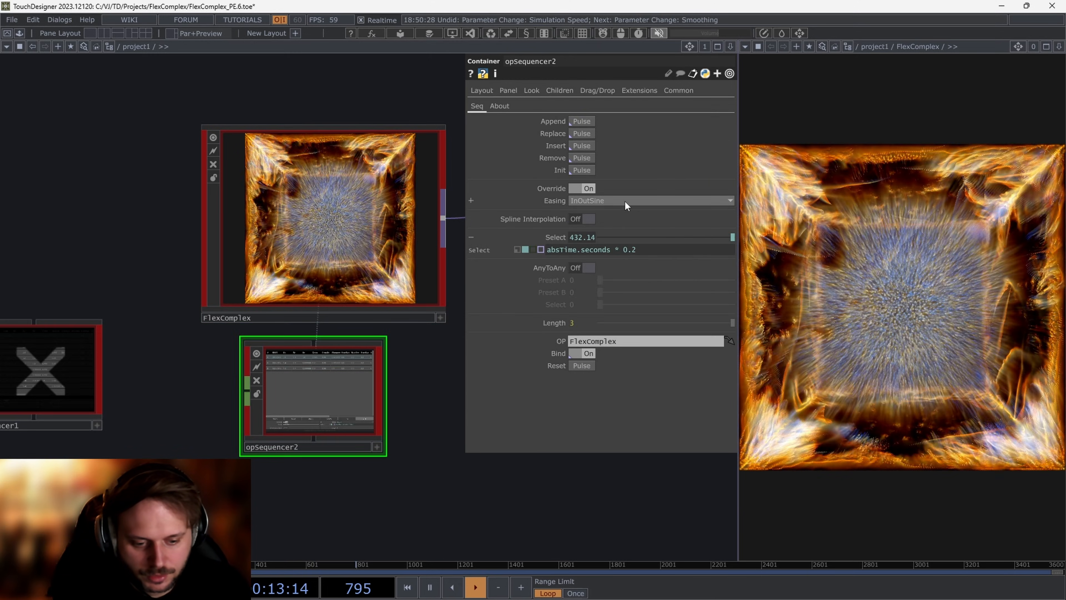
click(625, 200)
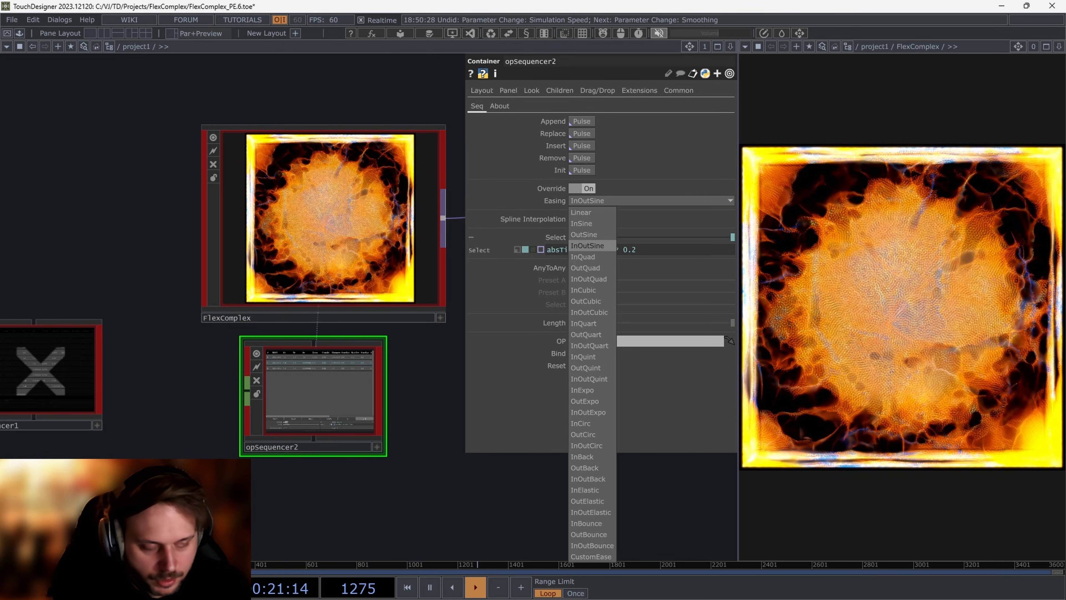
click(407, 200)
key(alt+Tab)
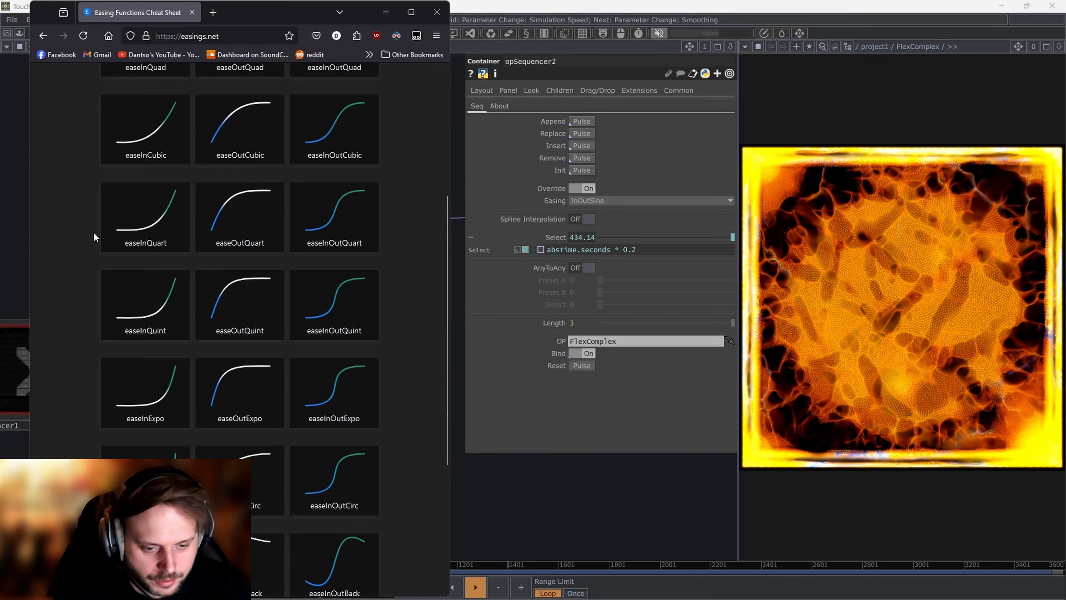
double_click(283, 17)
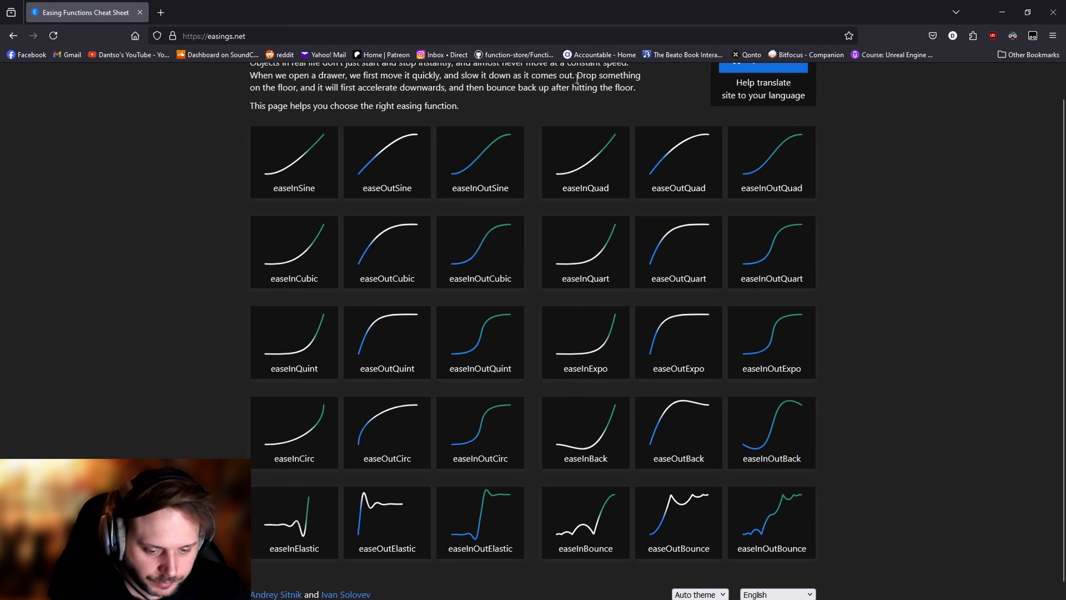
key(alt+Tab)
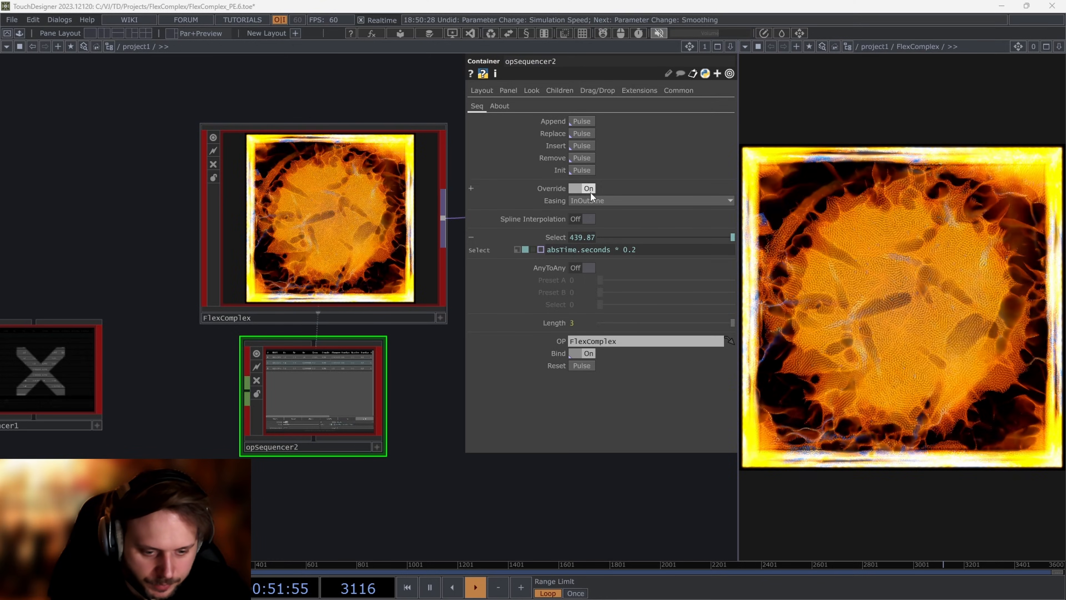
Step: Change opSequencer2's override Easing to OutExpo
scroll(296, 358, up, 5)
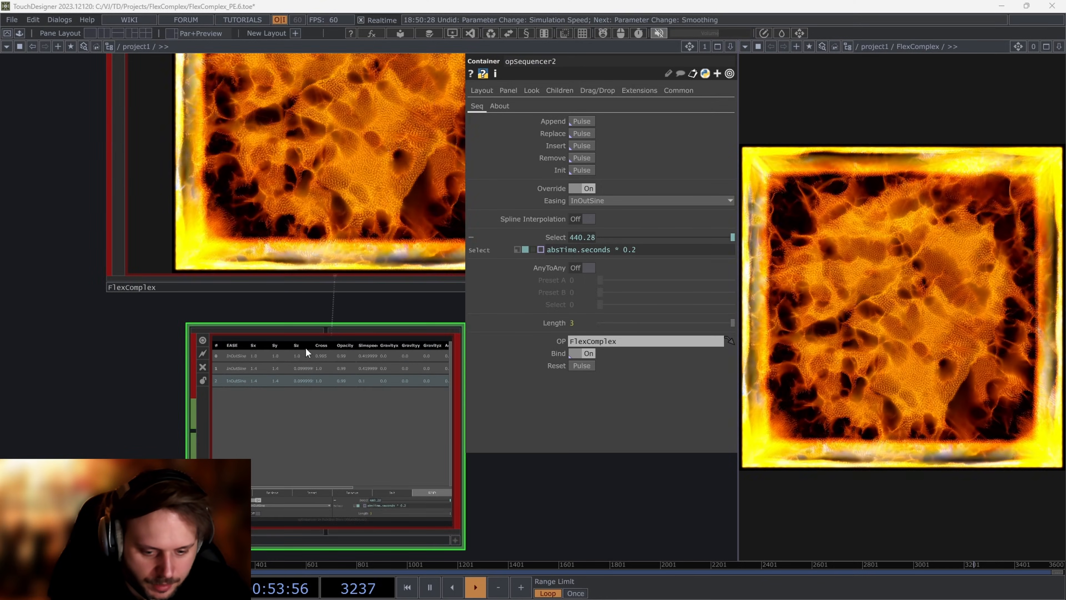
scroll(452, 157, down, 4)
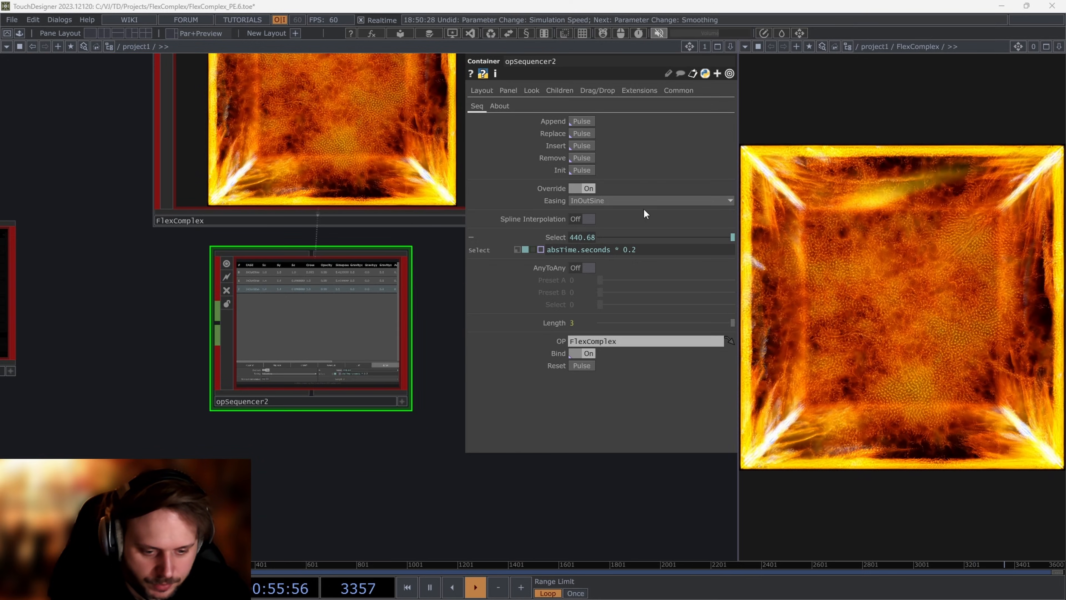
click(669, 199)
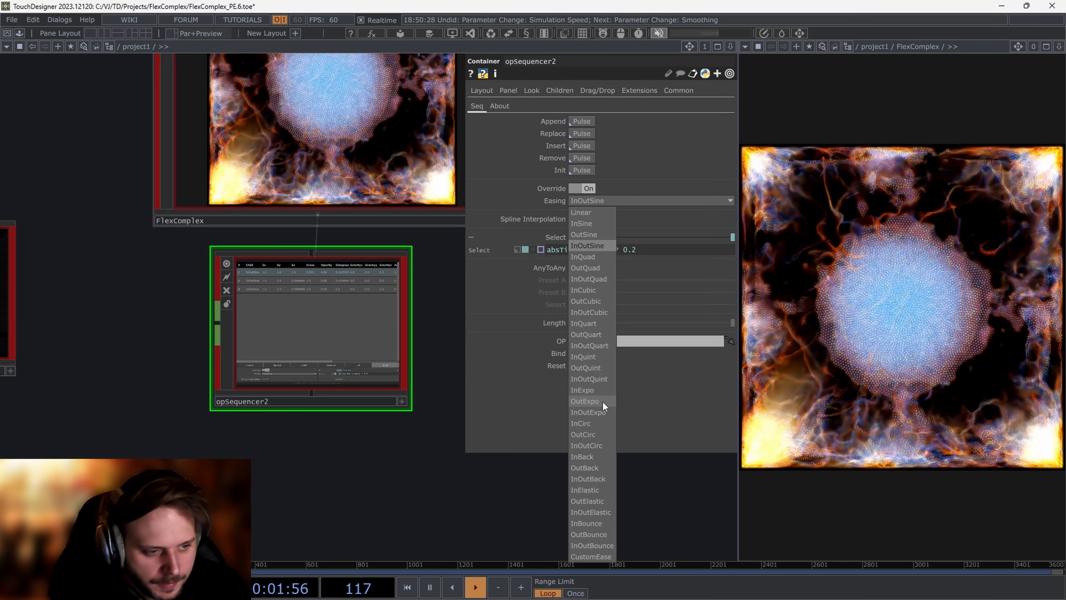
click(603, 401)
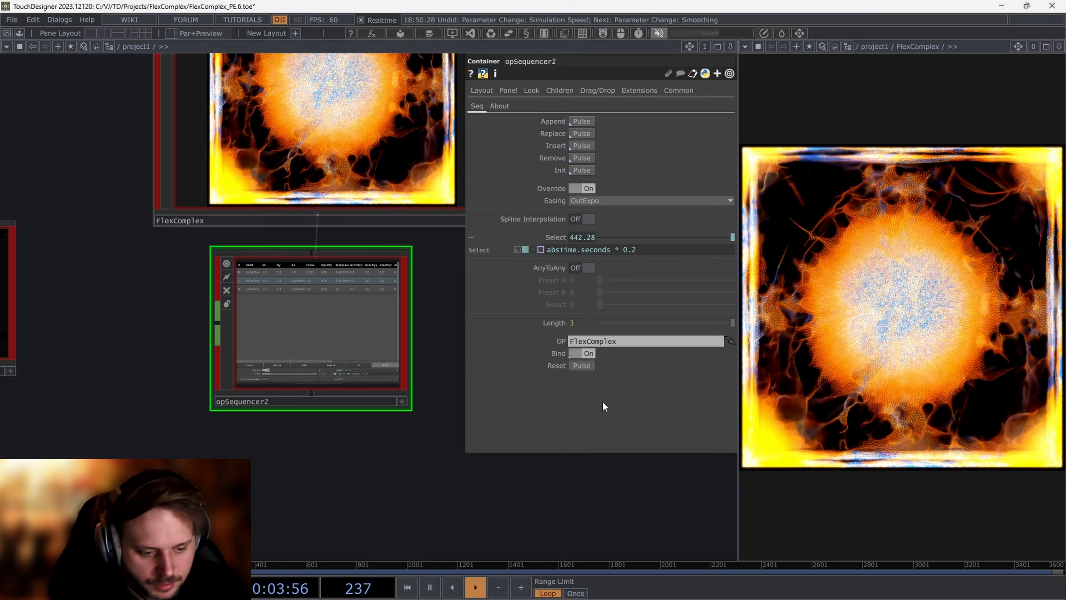
Step: Slow the preset cycling by changing opSequencer2's Select expression to absTime.seconds * 0.1
drag(423, 447, 379, 449)
click(256, 174)
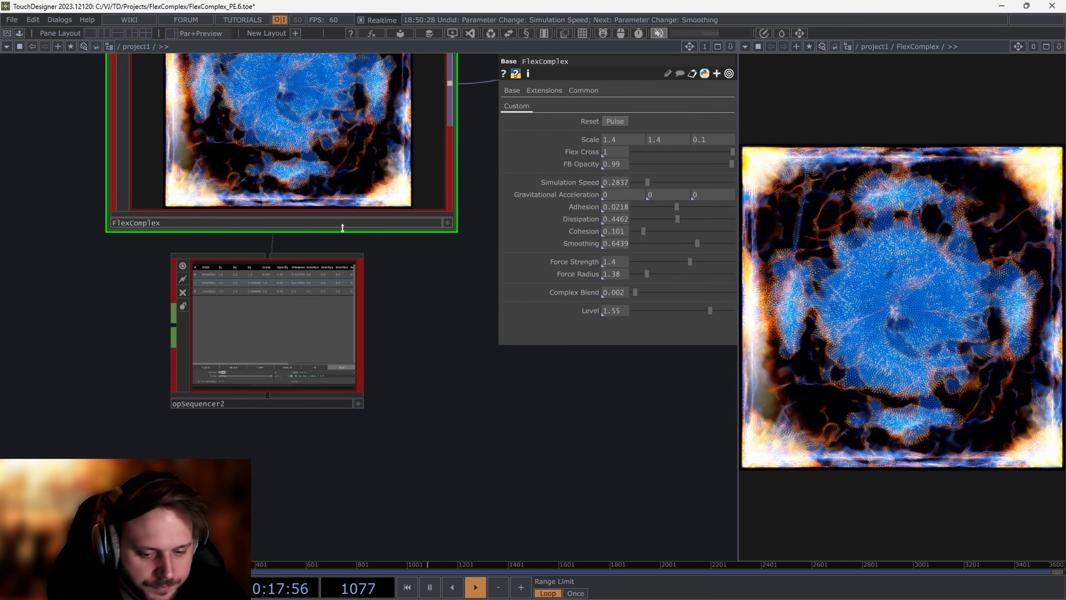
click(284, 302)
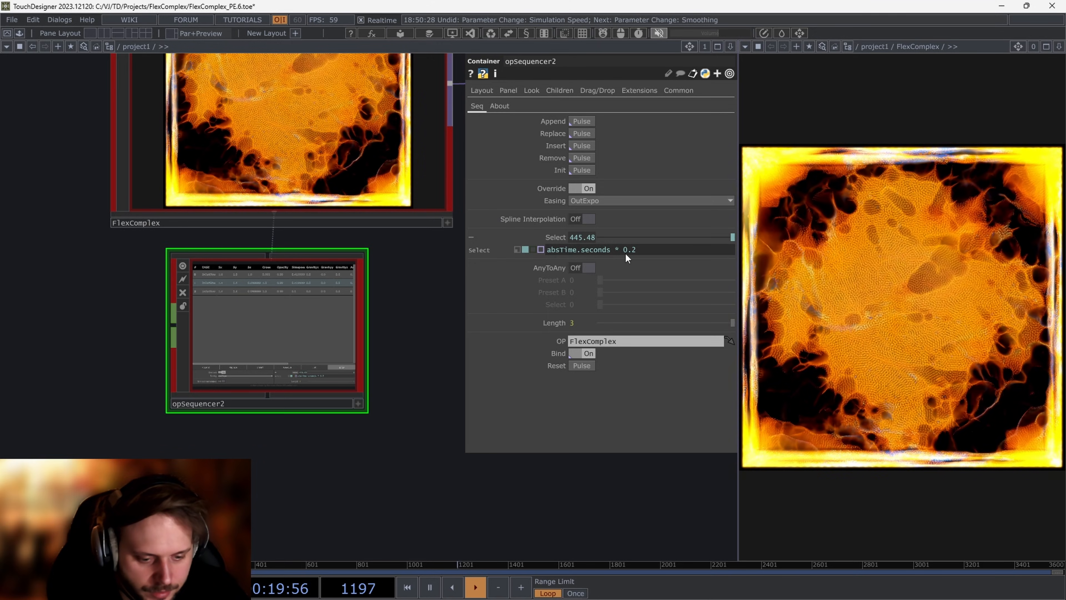
drag(630, 251, 634, 251)
text(1)
key(Return)
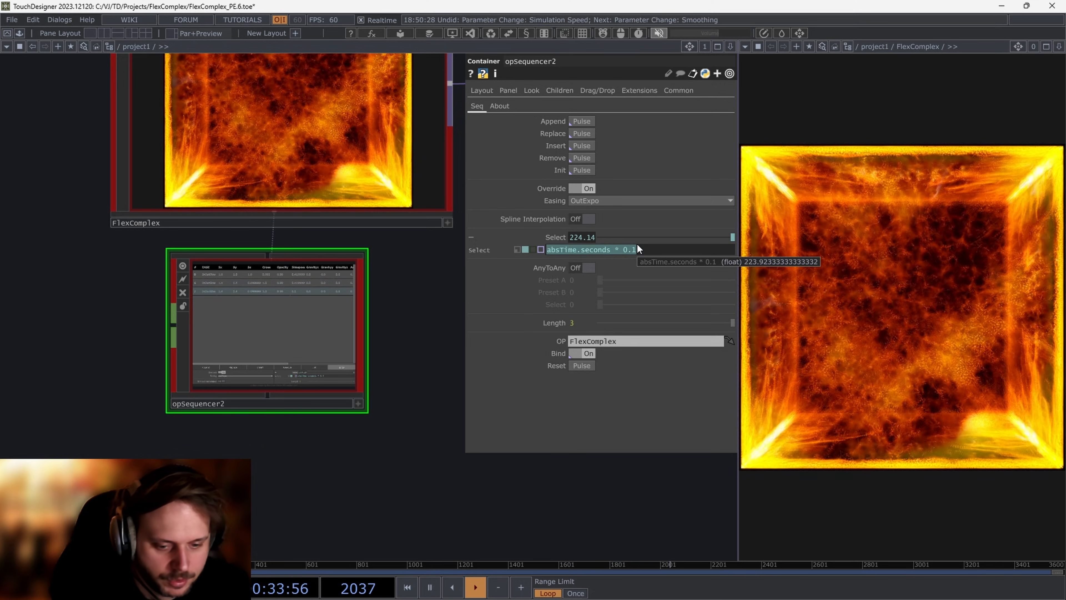
Step: Try Linear as opSequencer2's override Easing, and undo the change
click(648, 200)
click(612, 205)
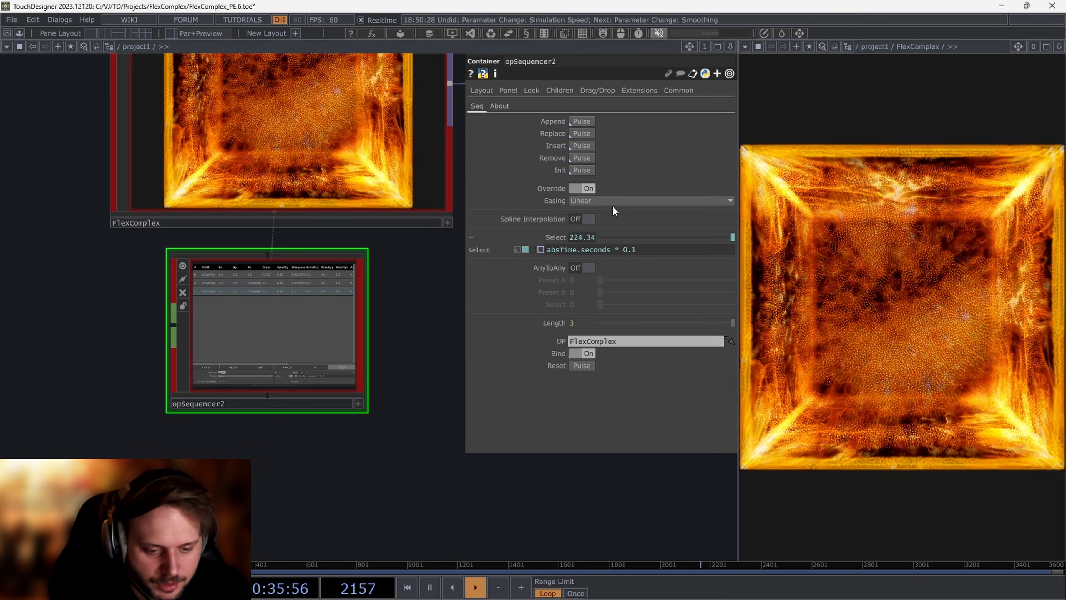
scroll(205, 251, down, 3)
scroll(178, 294, up, 3)
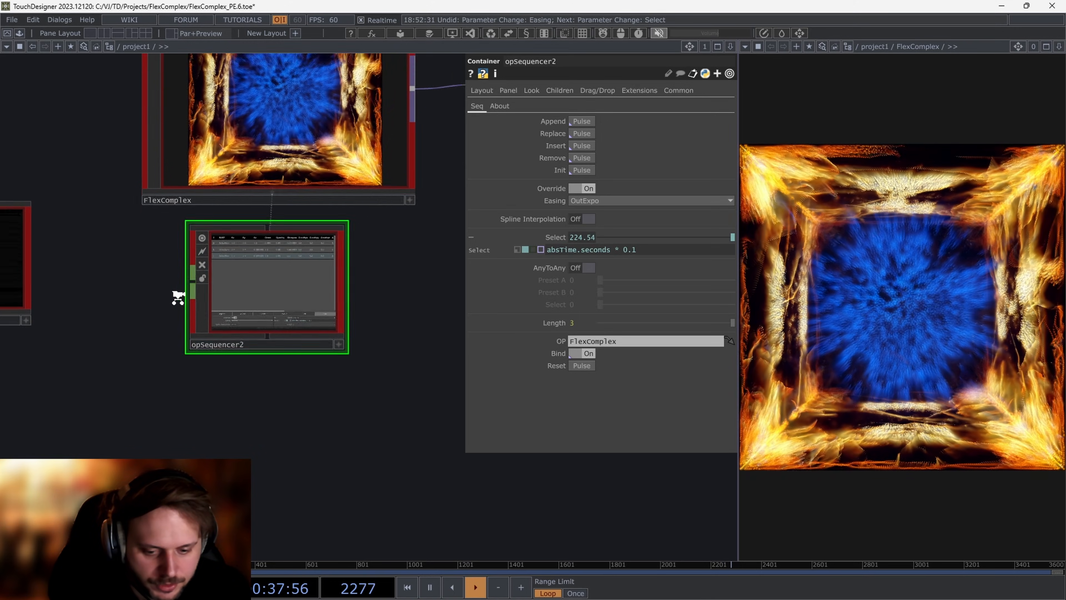
Step: Add an S Curve CHOP wired into opSequencer2's input, with Steepness about 1.42 and Bias about 0.61
drag(180, 298, 325, 304)
scroll(324, 303, down, 2)
drag(237, 296, 274, 294)
scroll(311, 297, up, 1)
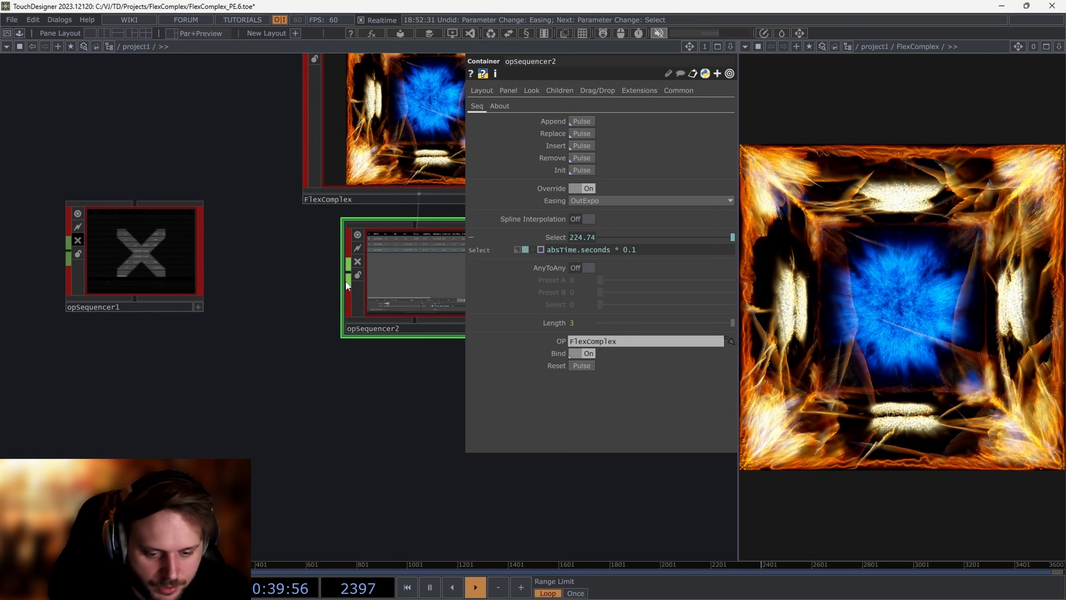
key(Tab)
text(s)
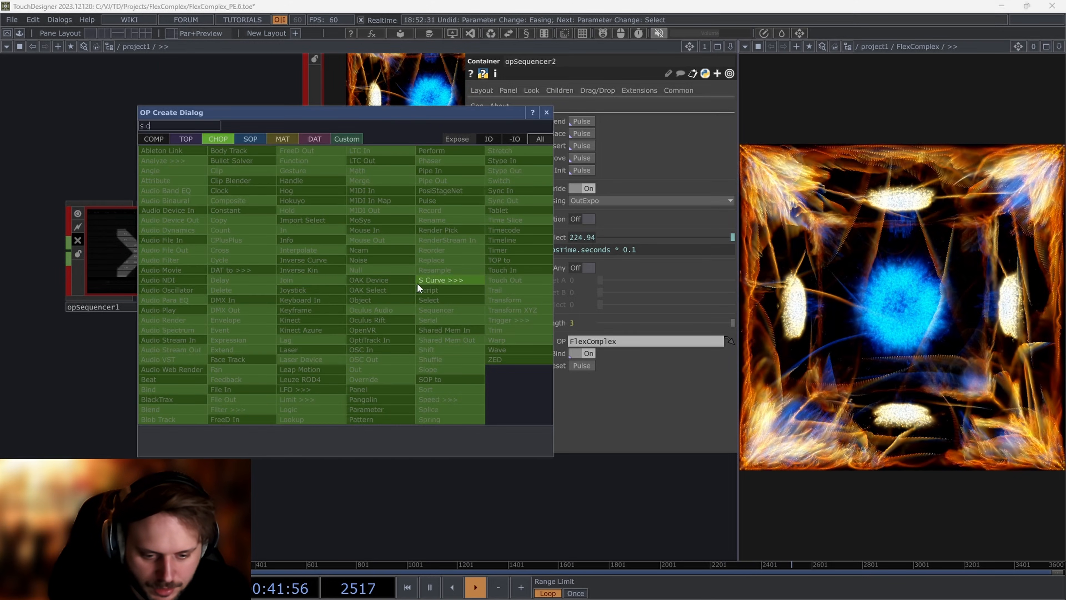
click(418, 282)
click(222, 368)
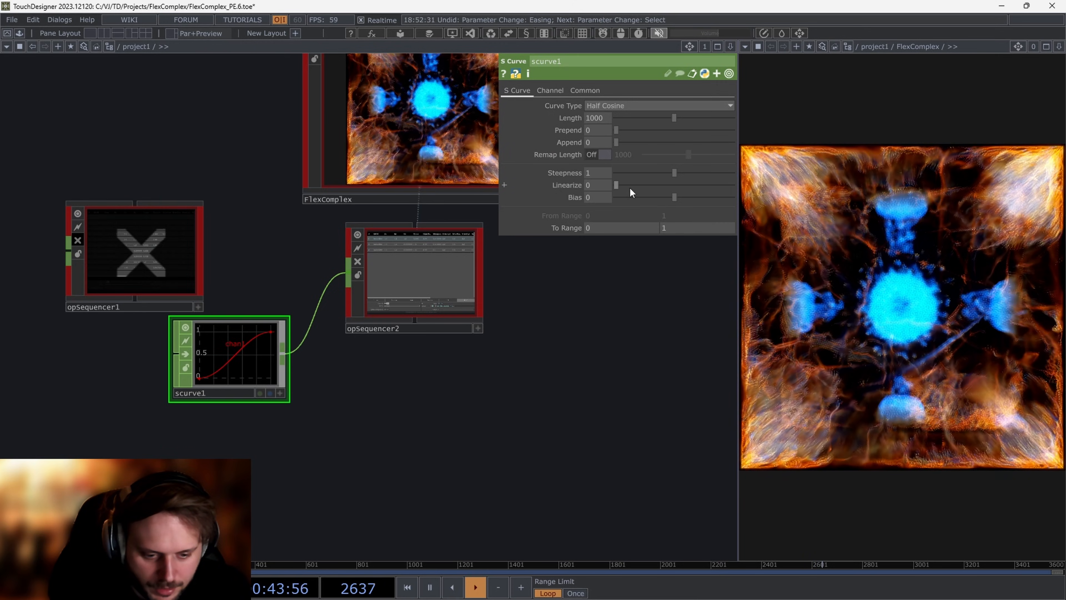
drag(675, 174, 709, 196)
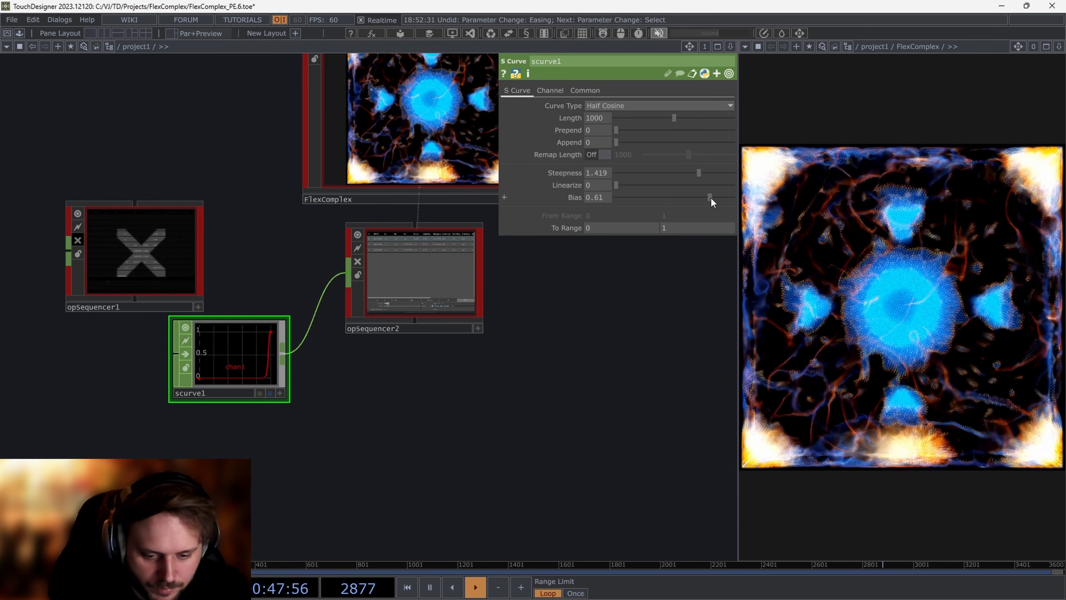
Step: Set opSequencer2's override Easing to CustomEase and show FlexComplex's parameters to watch the custom blend
drag(567, 395, 511, 399)
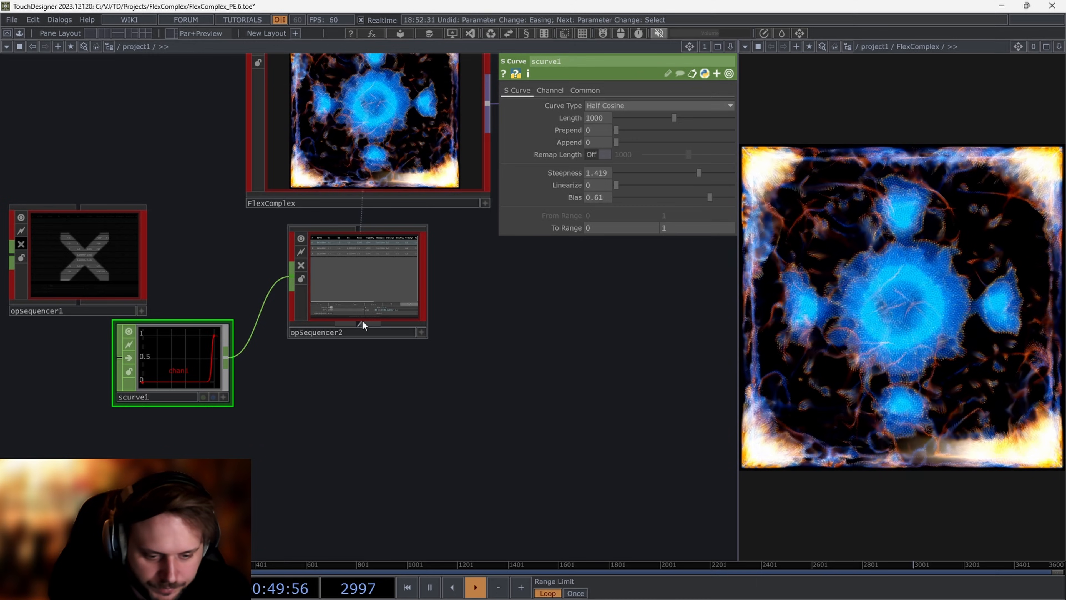
click(366, 308)
click(651, 202)
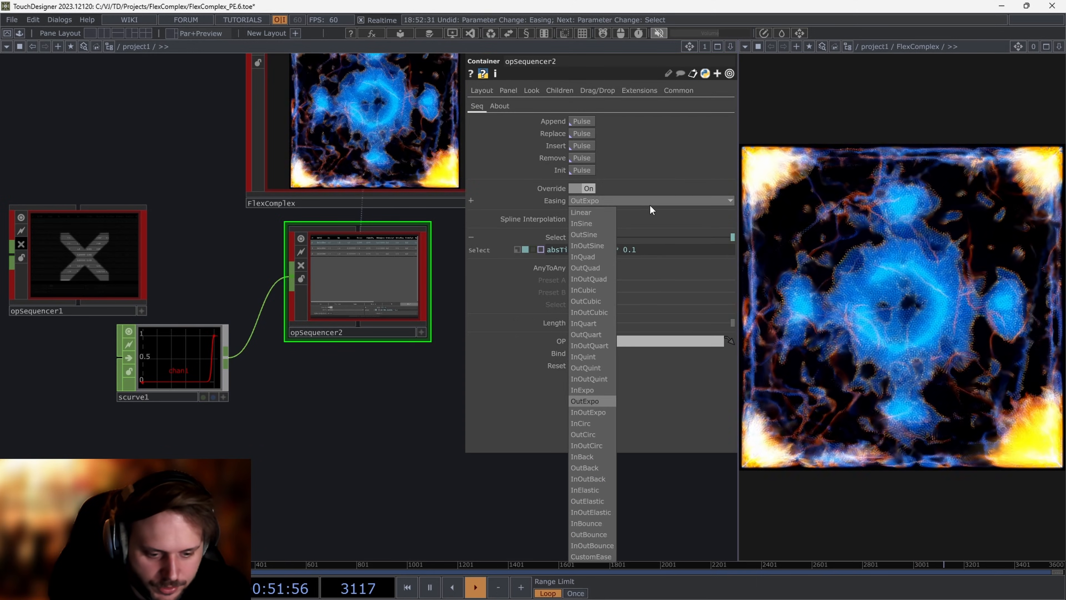
click(609, 558)
drag(312, 448, 228, 504)
click(303, 190)
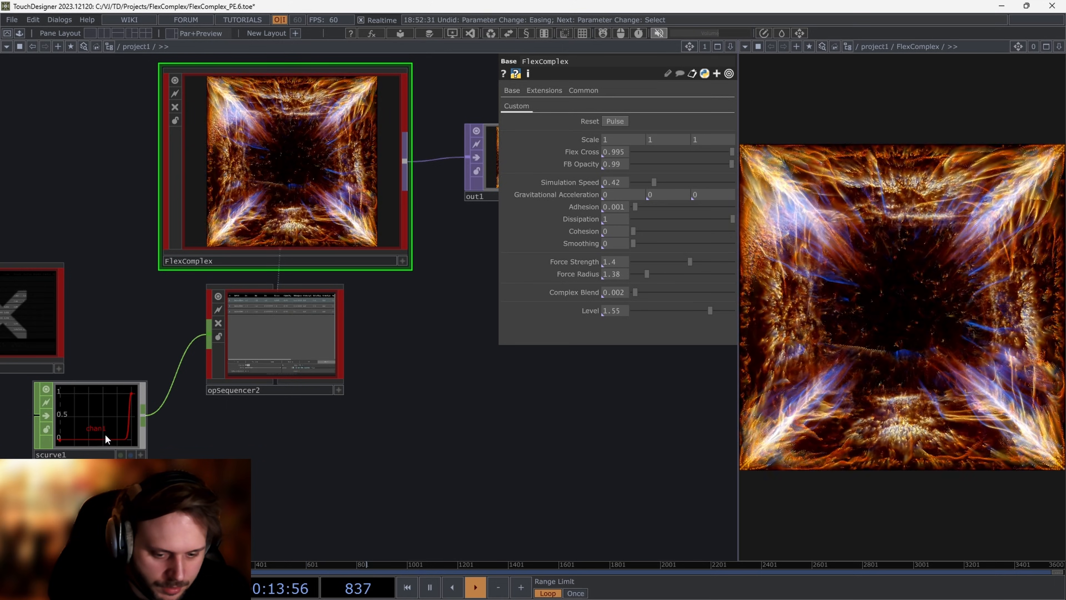
Step: Delete the S Curve CHOP and open opSequencer2's Easing options
click(109, 422)
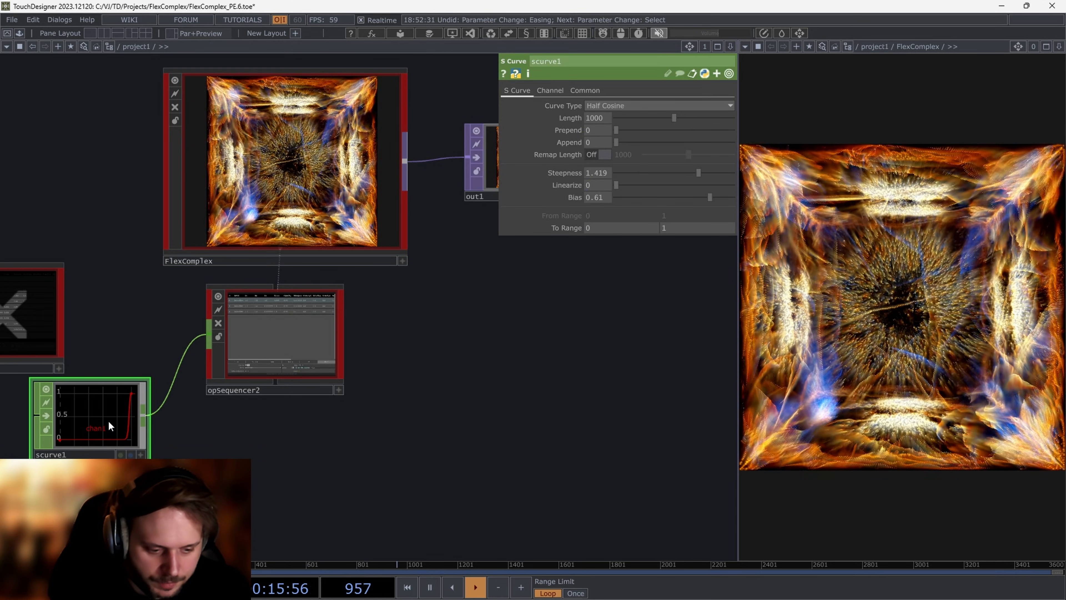
key(Delete)
click(267, 347)
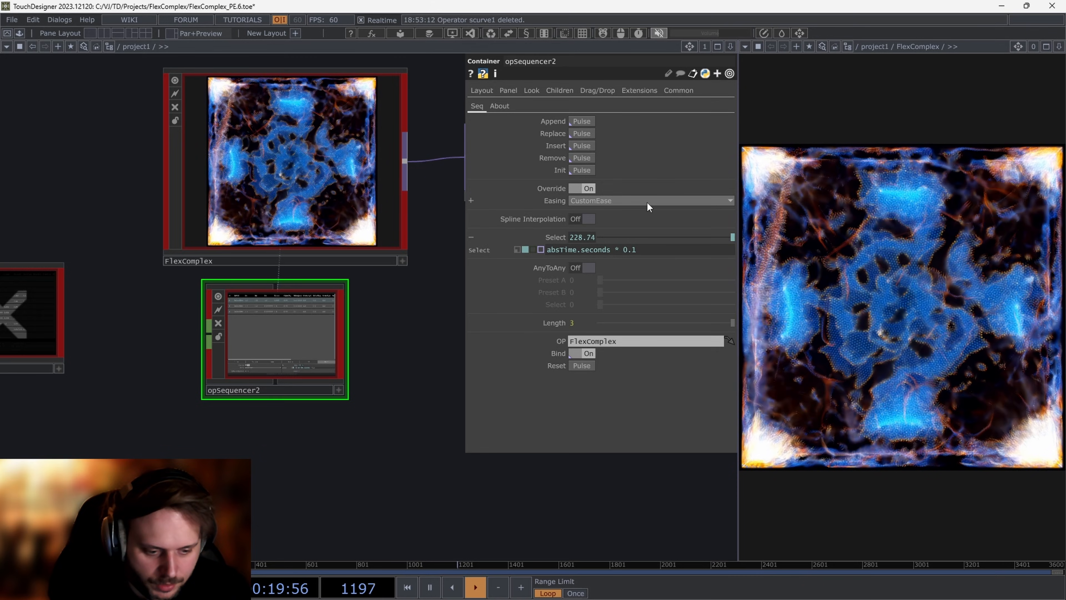
click(648, 202)
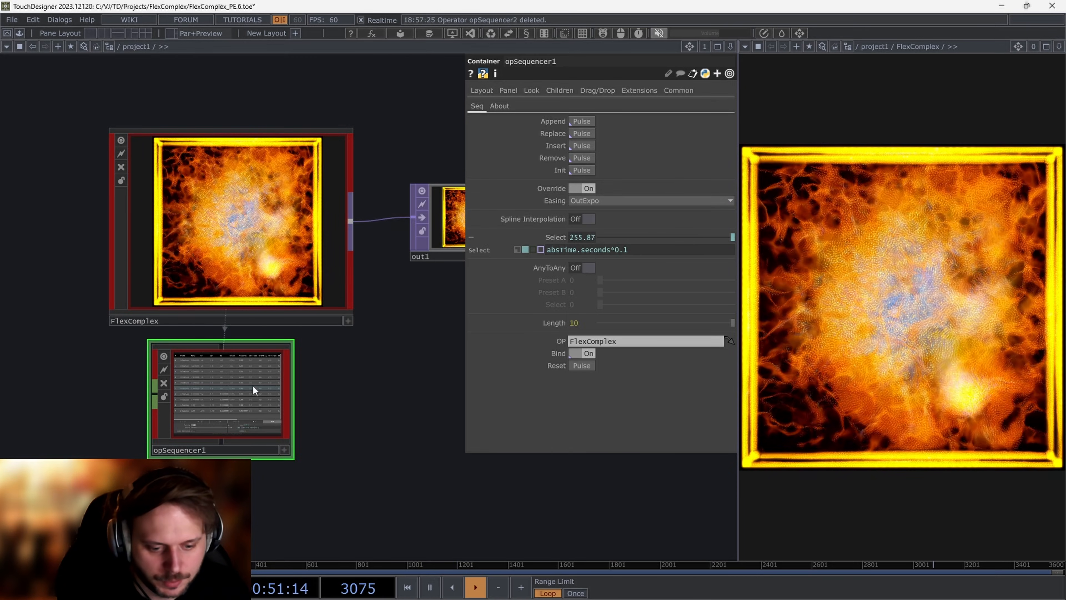
Step: Try to adjust FlexComplex's Adhesion and Dissipation by hand while opSequencer1 is bound to it
scroll(168, 391, up, 5)
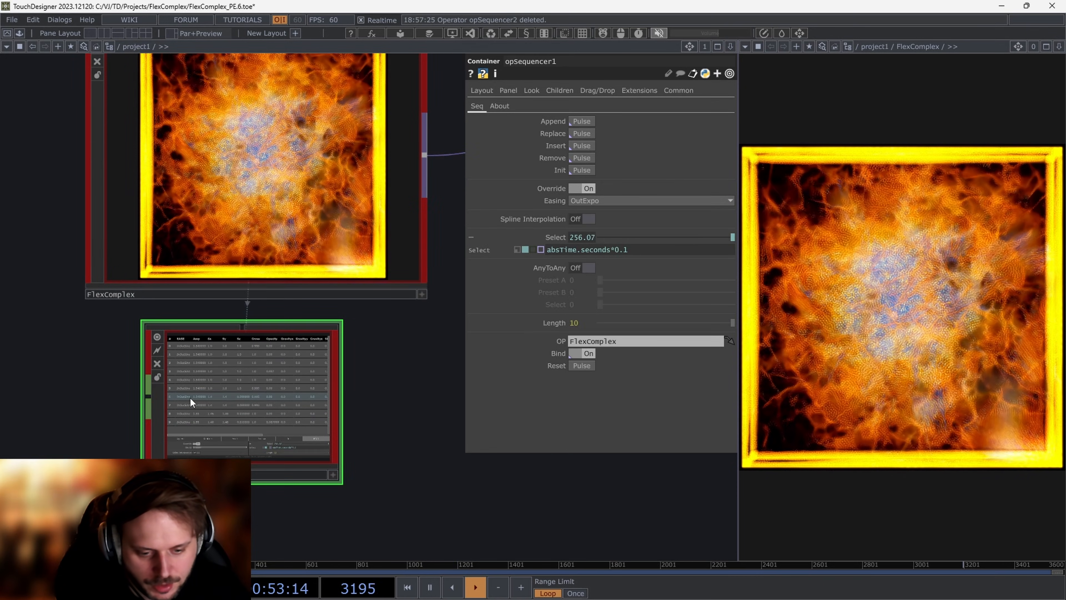
click(249, 247)
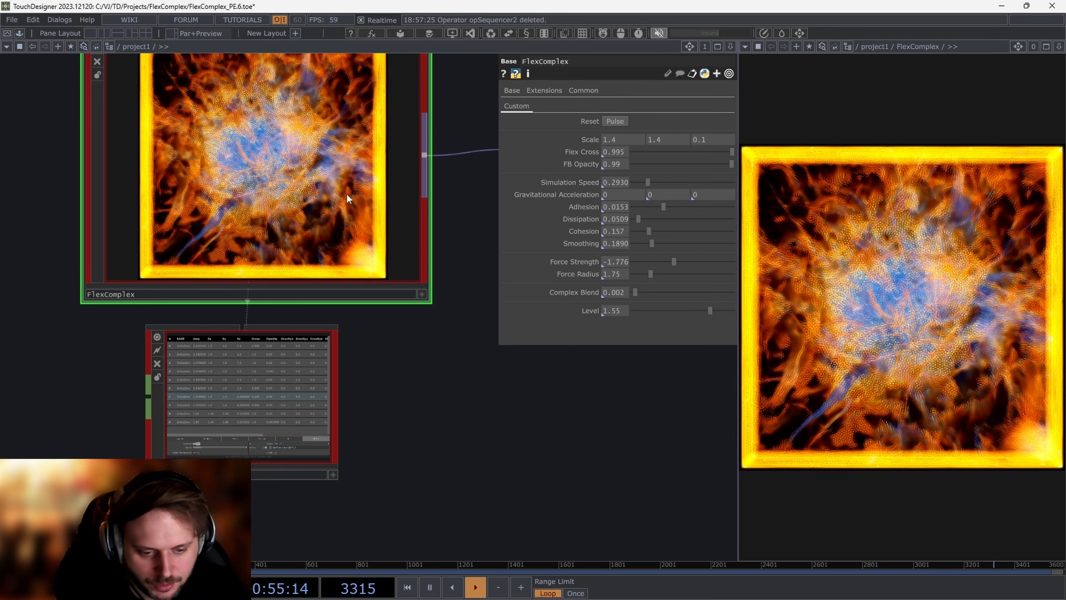
drag(644, 213, 708, 221)
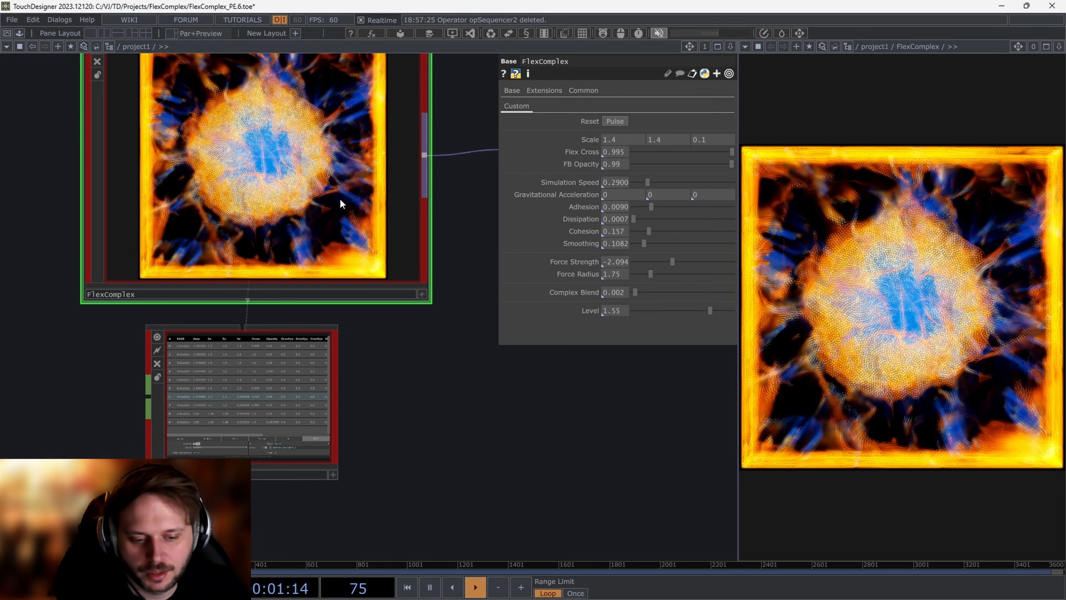
Step: Turn off Bind on opSequencer1, raise FlexComplex's Simulation Speed to 1.13, and undo the speed change
click(252, 375)
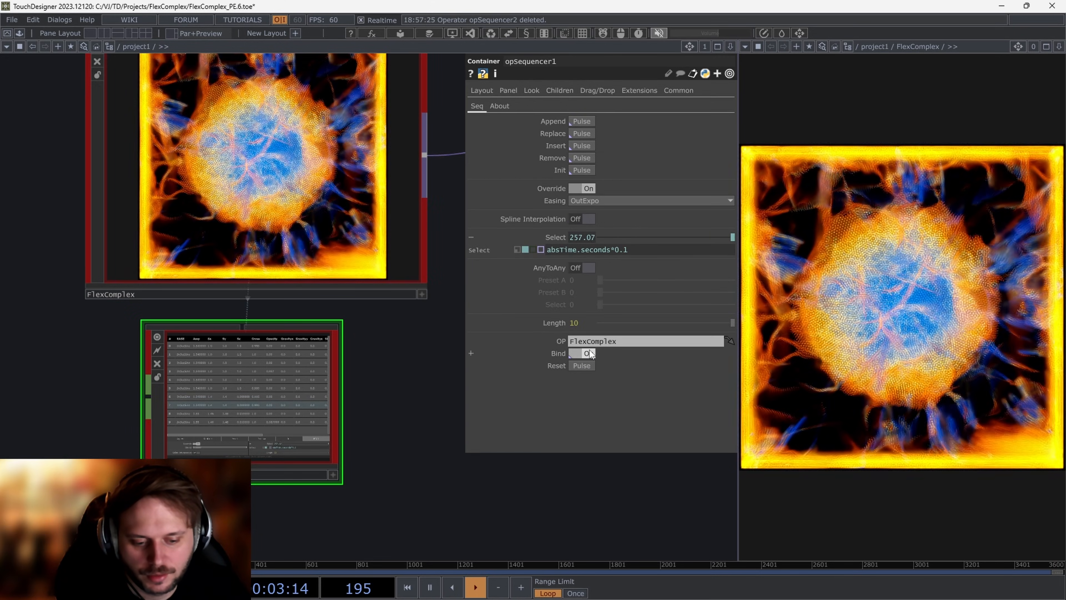
click(589, 353)
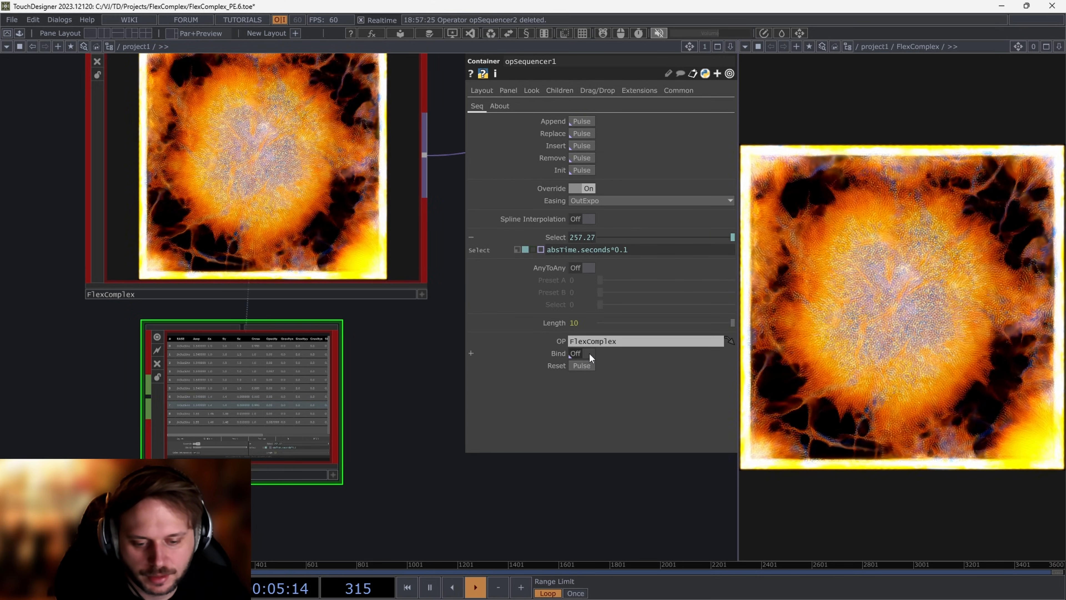
click(405, 248)
drag(668, 185, 689, 185)
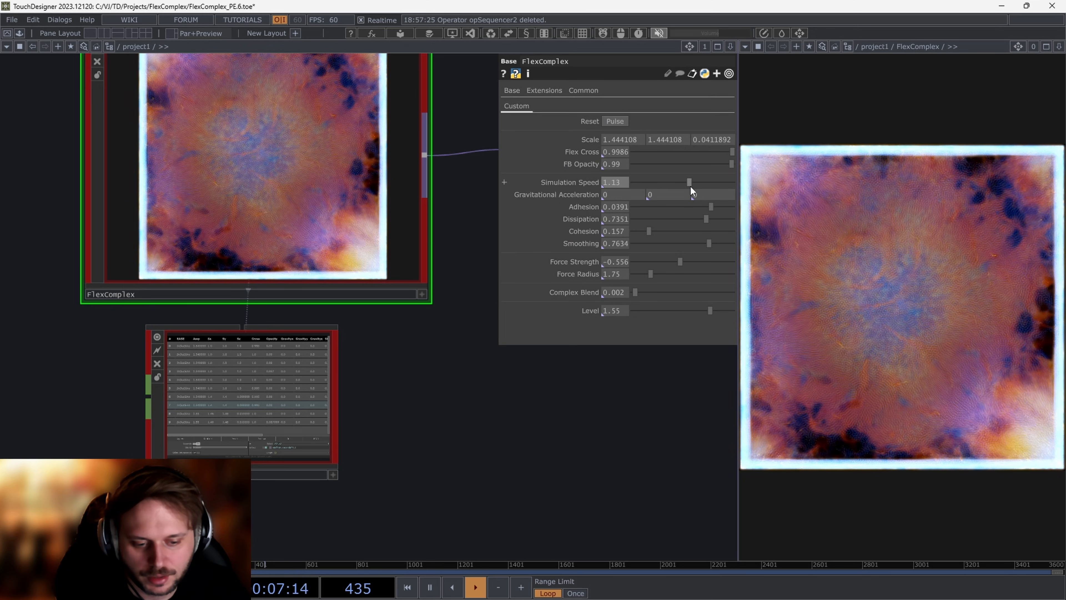
key(ctrl+z)
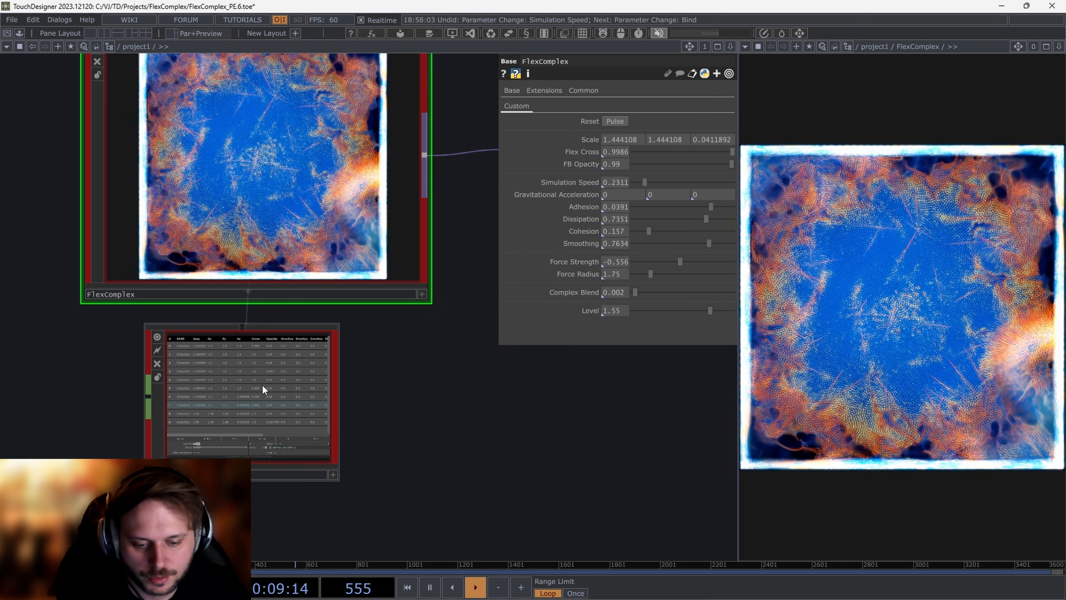
Step: Set FlexComplex's Dissipation to about 0.335 with opSequencer1's Bind off
click(263, 385)
click(588, 351)
click(327, 244)
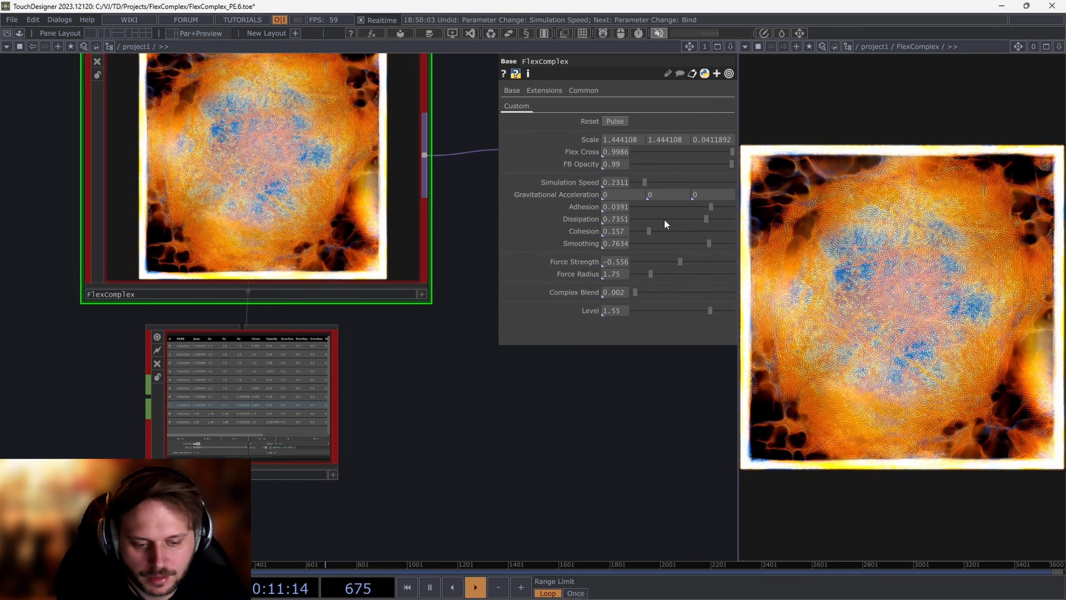
drag(664, 218, 666, 219)
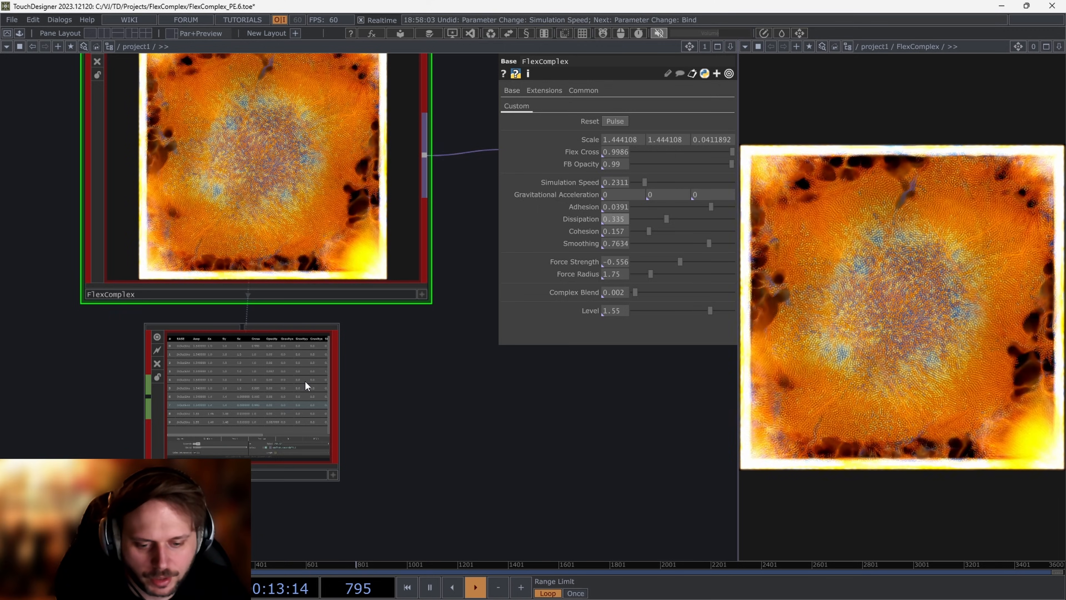
Step: Switch opSequencer1's Select from its expression to a constant value of 3
click(305, 382)
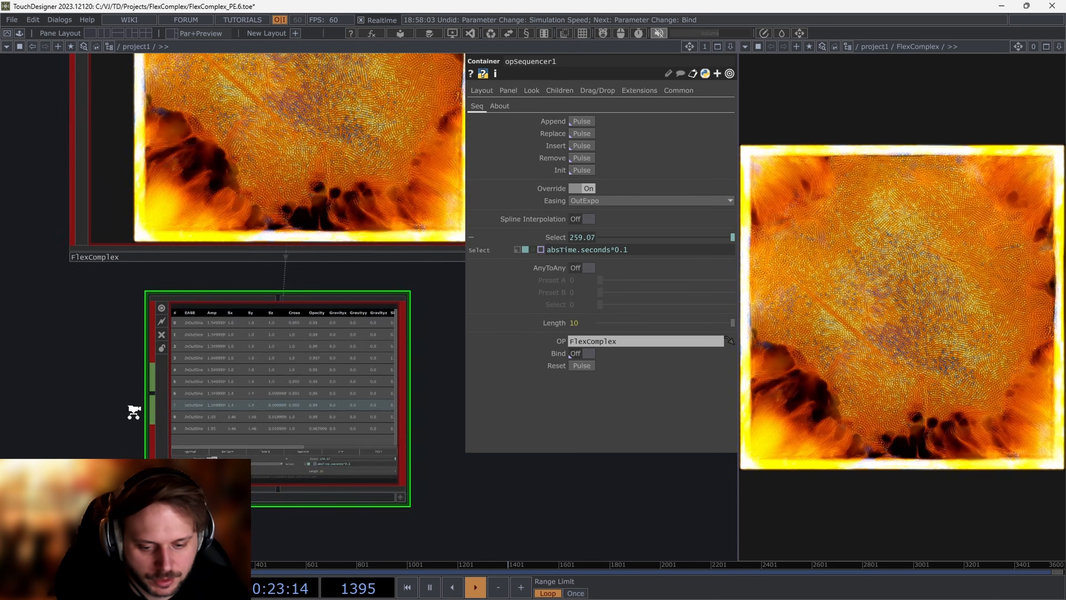
scroll(209, 362, up, 3)
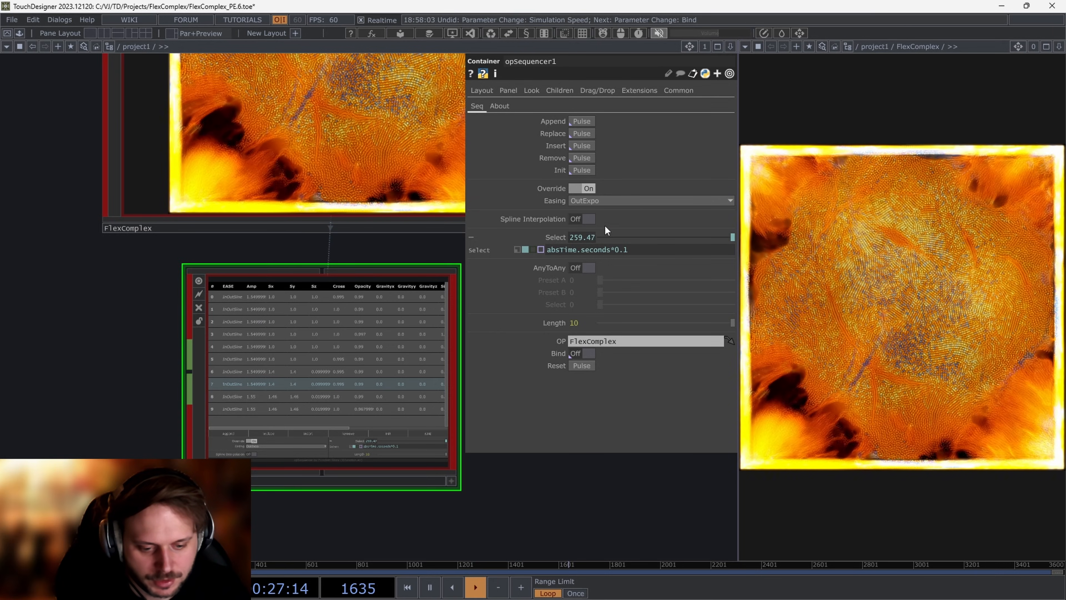
click(518, 251)
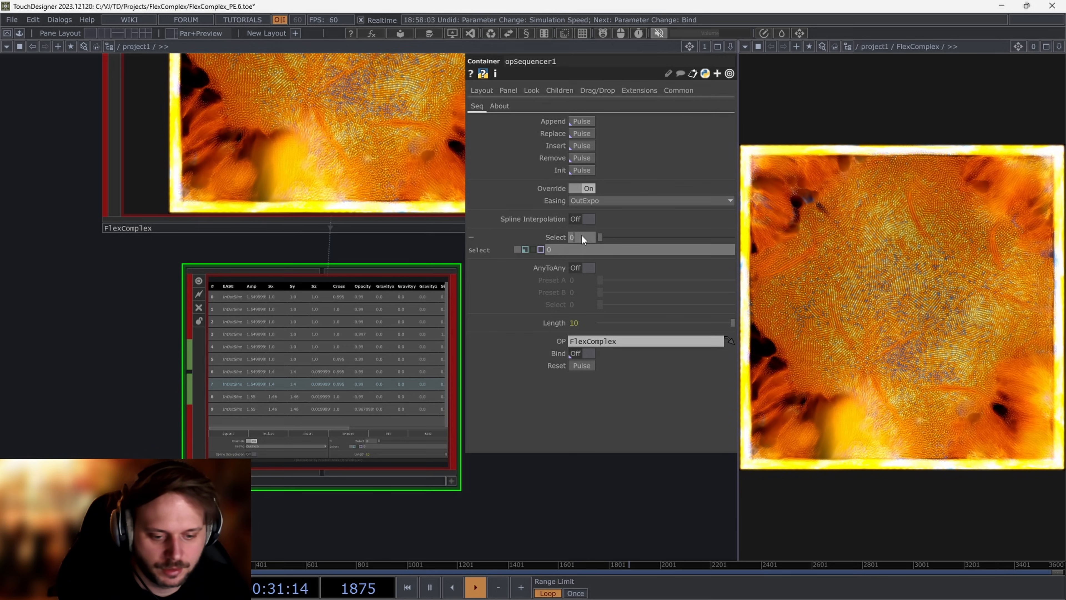
key(BackSpace)
text(3)
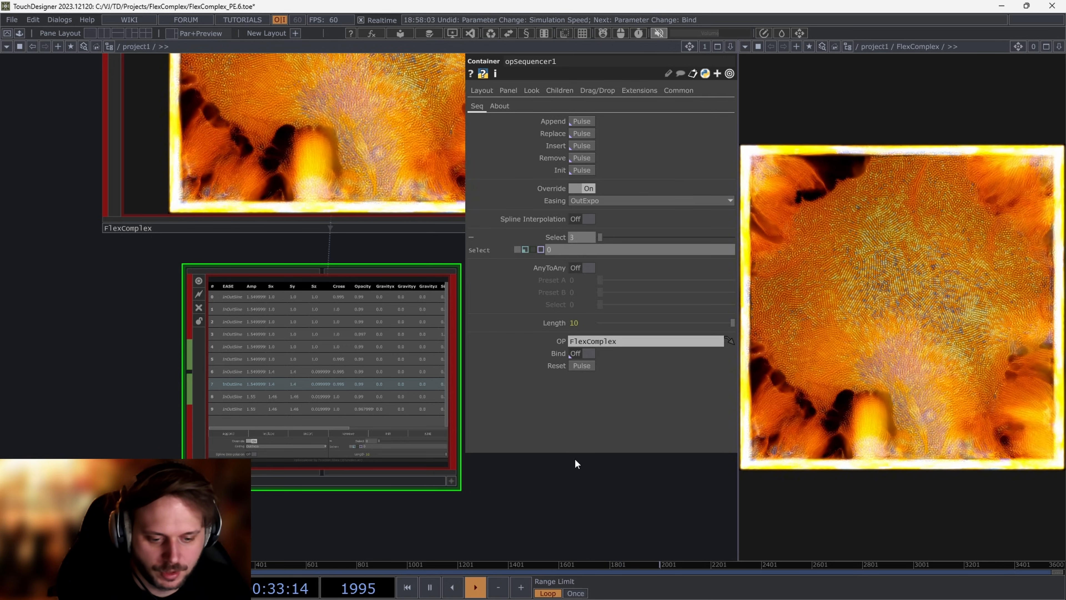
click(580, 513)
drag(579, 513, 504, 492)
scroll(506, 479, down, 2)
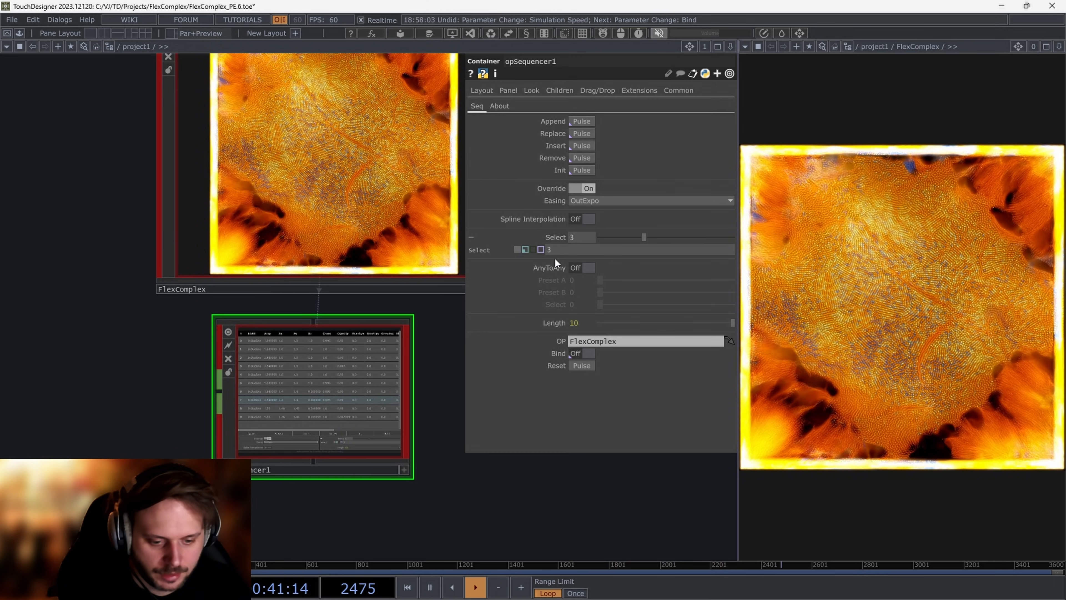
Step: Return opSequencer1's Select to the absTime.seconds*0.1 expression and turn Bind on
click(525, 249)
click(587, 353)
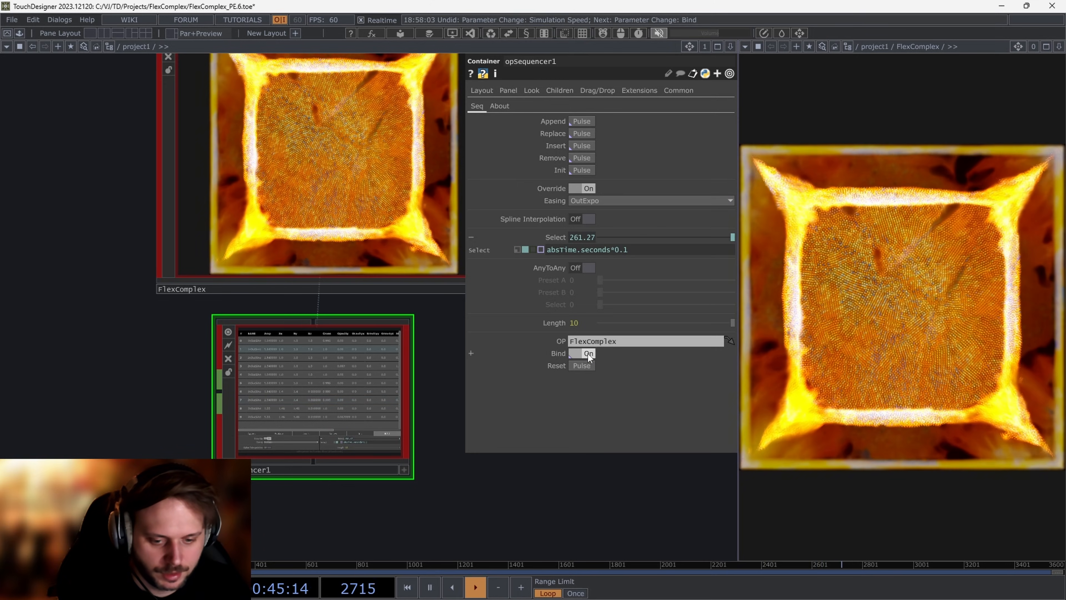
scroll(309, 255, down, 3)
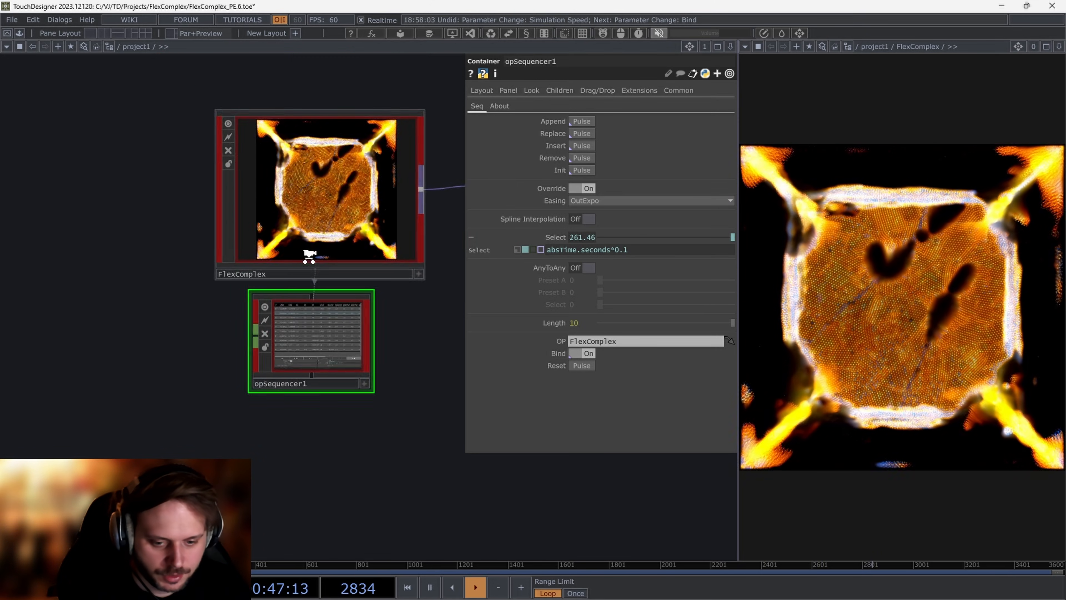
scroll(309, 255, down, 2)
scroll(327, 220, up, 8)
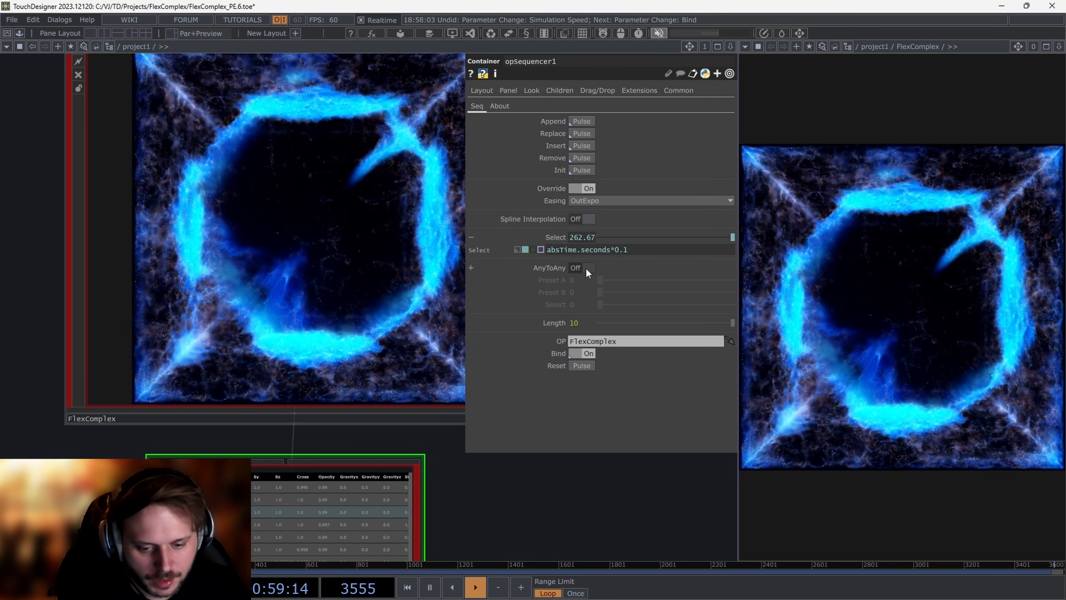
Step: Enable AnyToAny on opSequencer1, set Preset B to 2, and blend towards it with Select at about 0.93
click(585, 268)
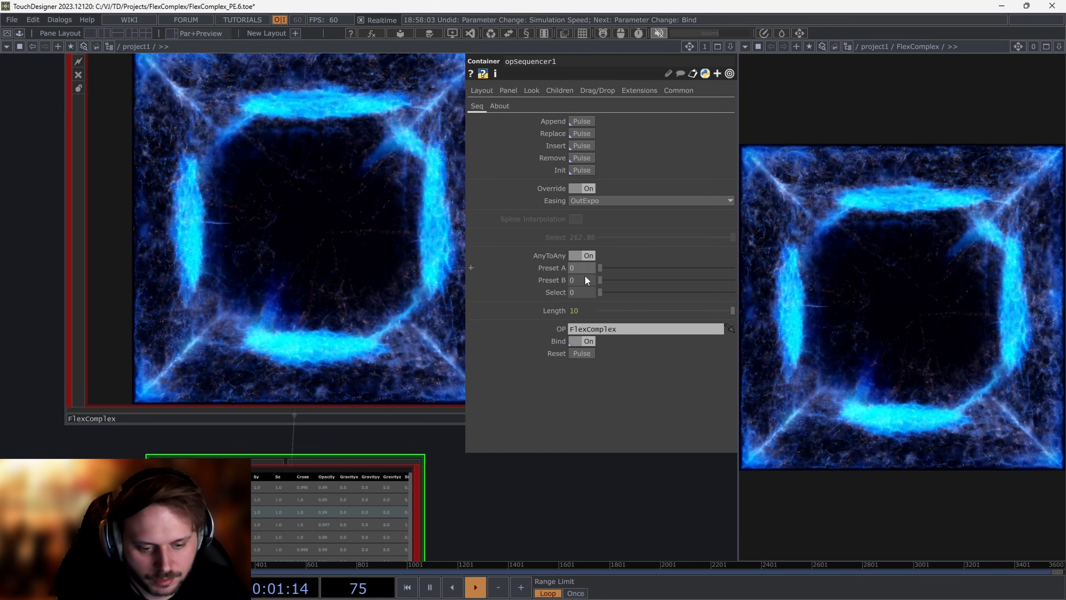
click(582, 278)
text(2)
key(Return)
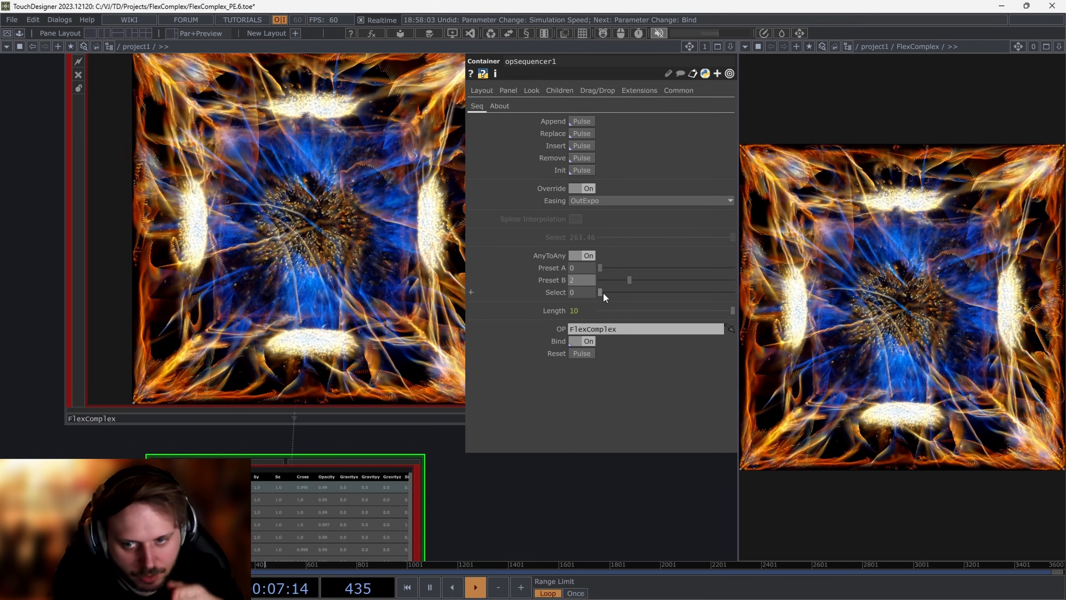
drag(606, 291, 722, 292)
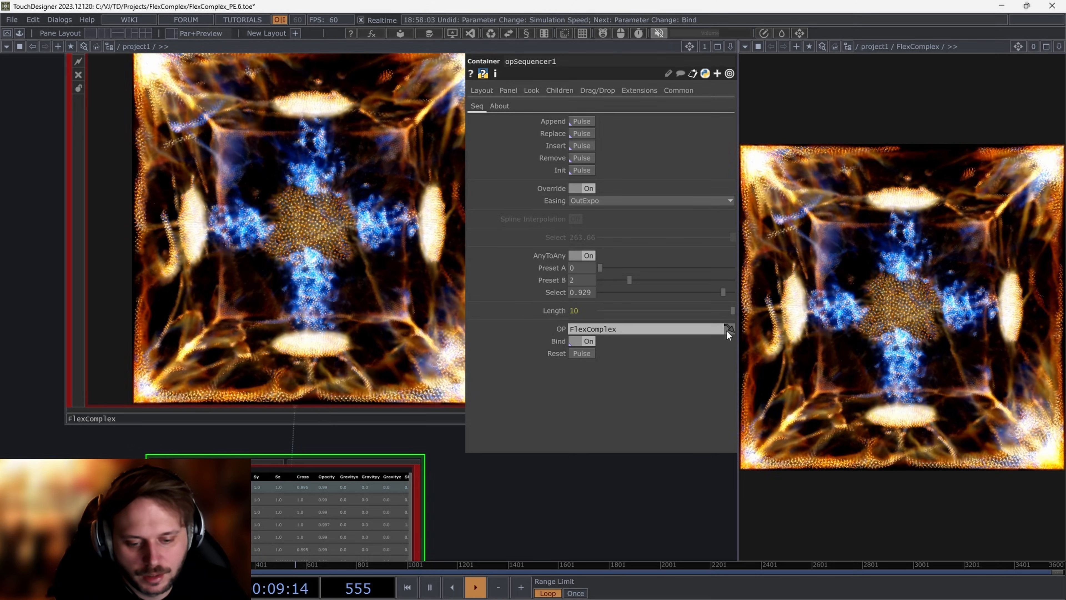
Step: Reset opSequencer1's AnyToAny Select to 0, set Preset A to 7, and raise Select to blend towards Preset B
drag(726, 331, 545, 318)
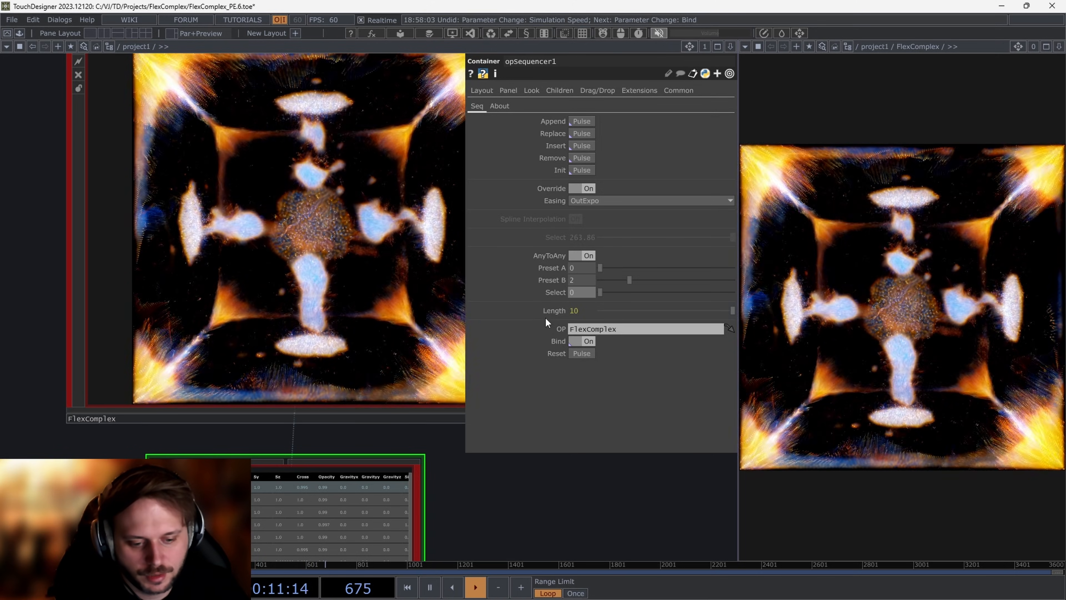
drag(600, 268, 707, 275)
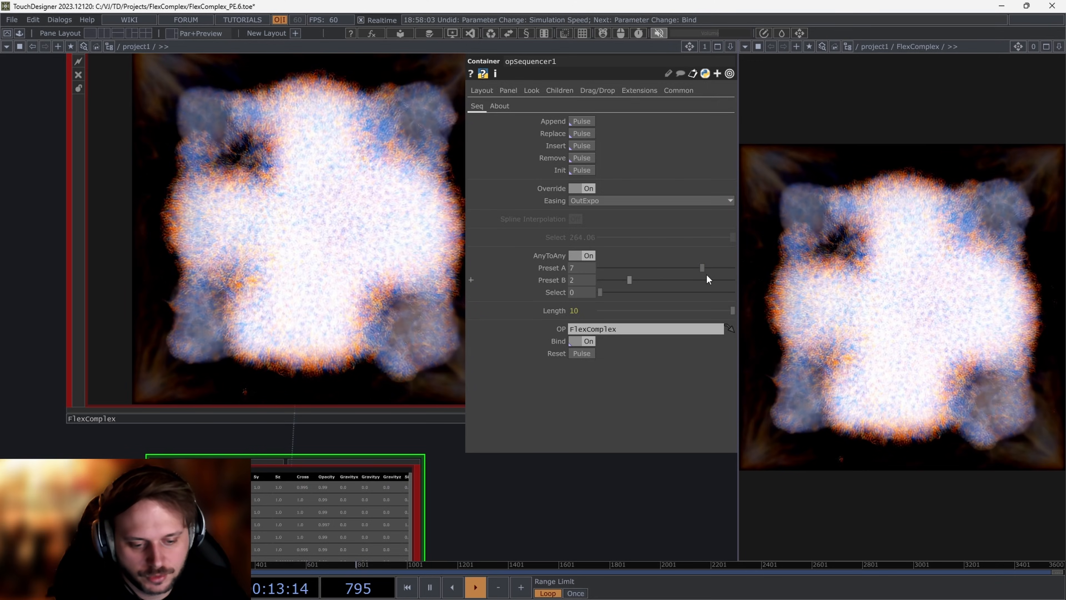
drag(600, 292, 733, 271)
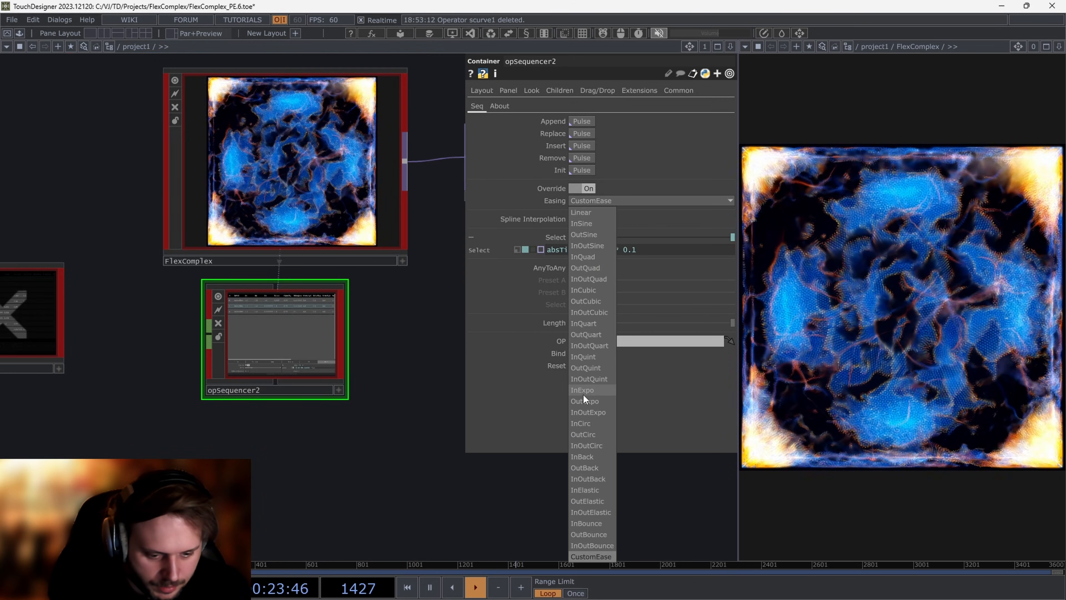
Step: Set opSequencer2's Easing override to OutExpo
click(584, 402)
scroll(237, 420, down, 2)
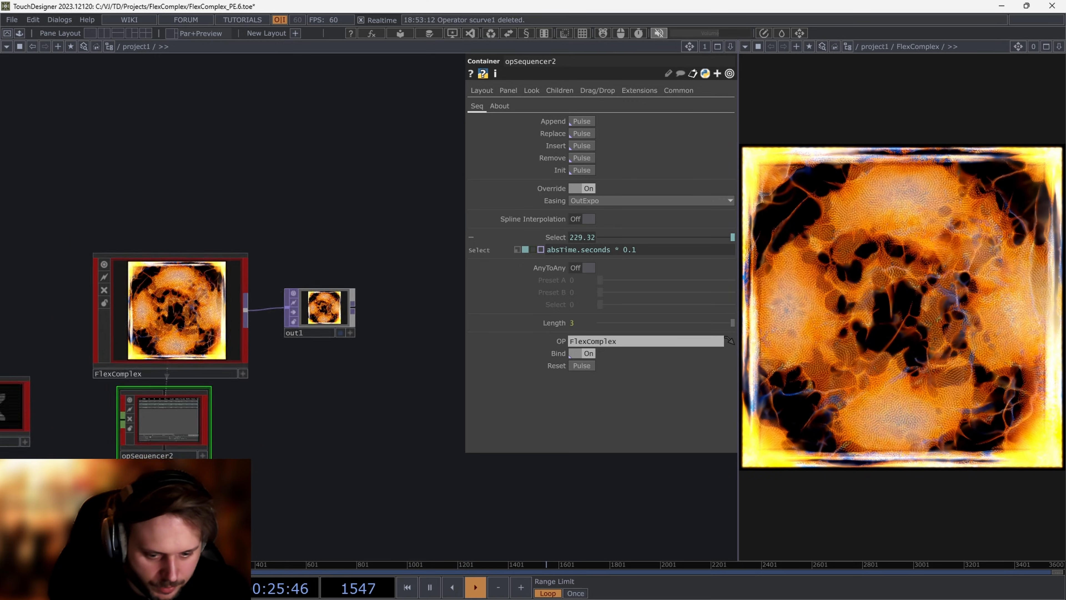
scroll(269, 464, down, 3)
scroll(233, 442, up, 2)
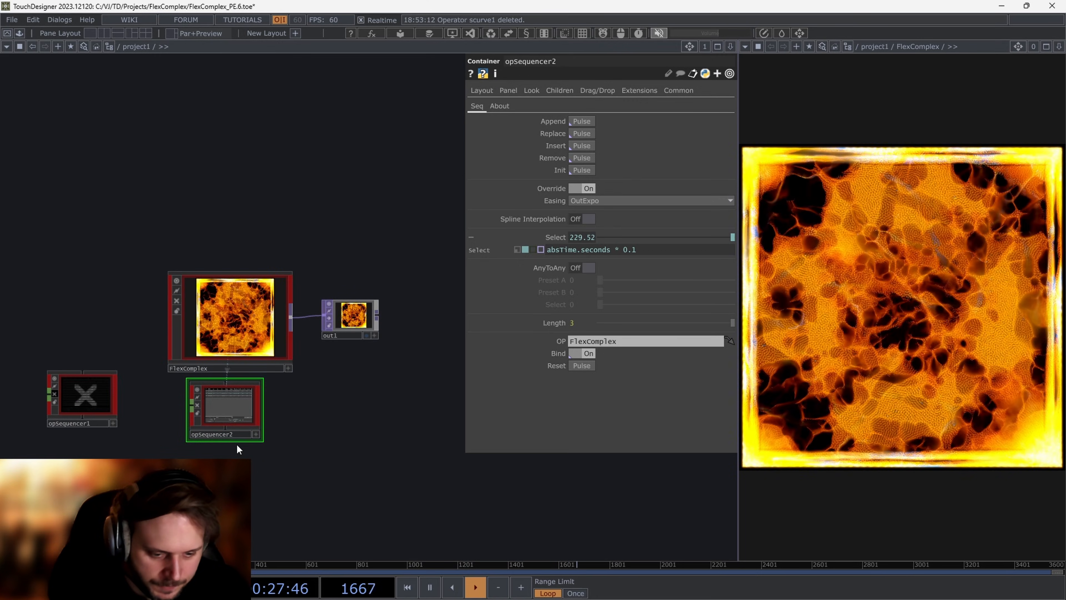
Step: Enter the FlexComplex component and examine the overall layout of its internal operator network
scroll(140, 444, up, 3)
scroll(105, 430, down, 3)
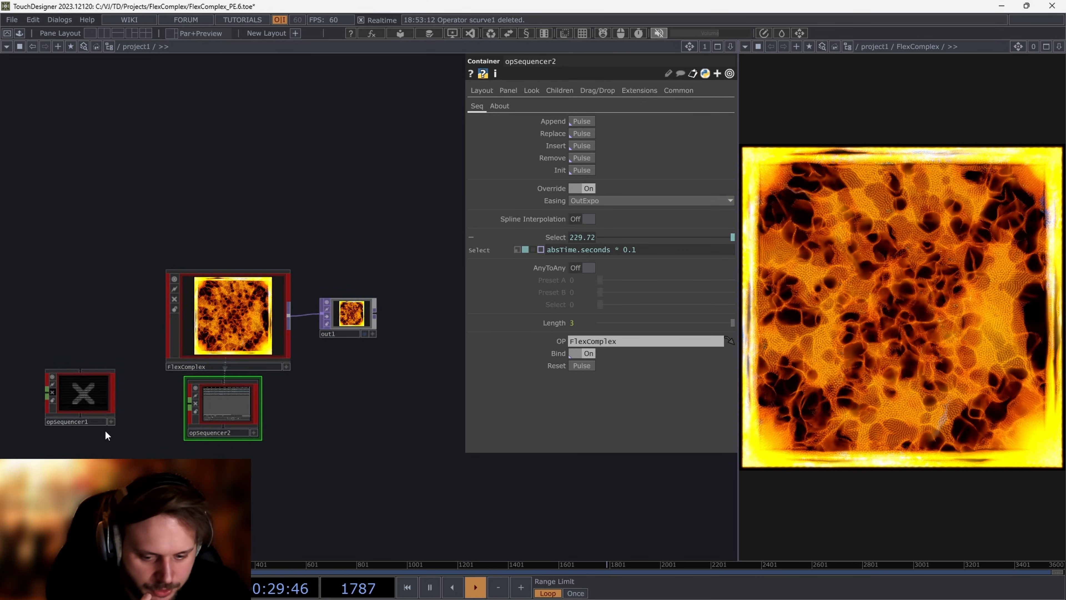
scroll(104, 430, up, 3)
drag(78, 419, 186, 419)
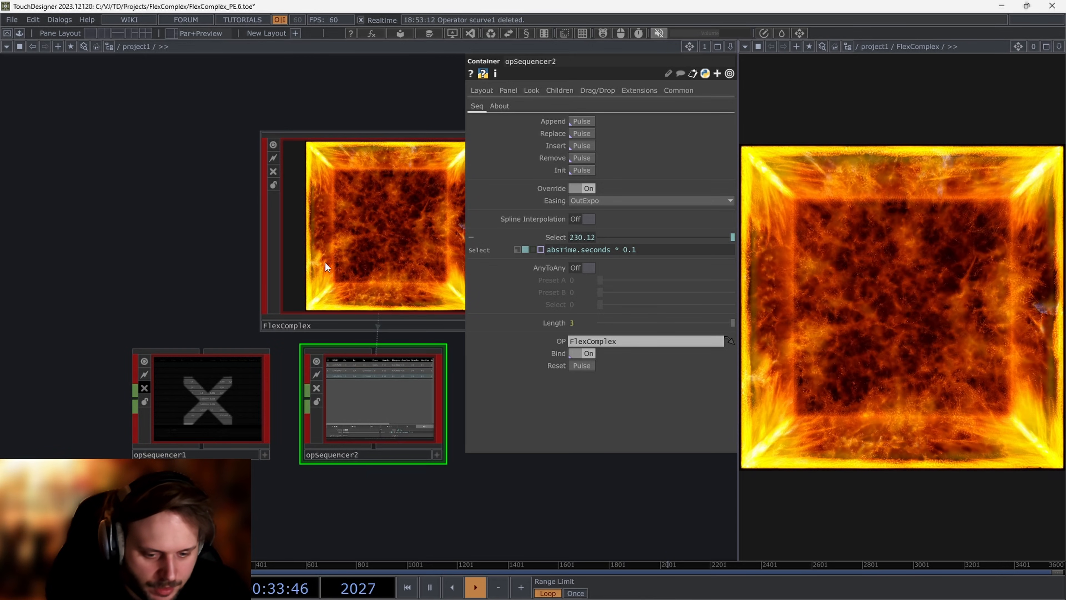
click(330, 260)
key(i)
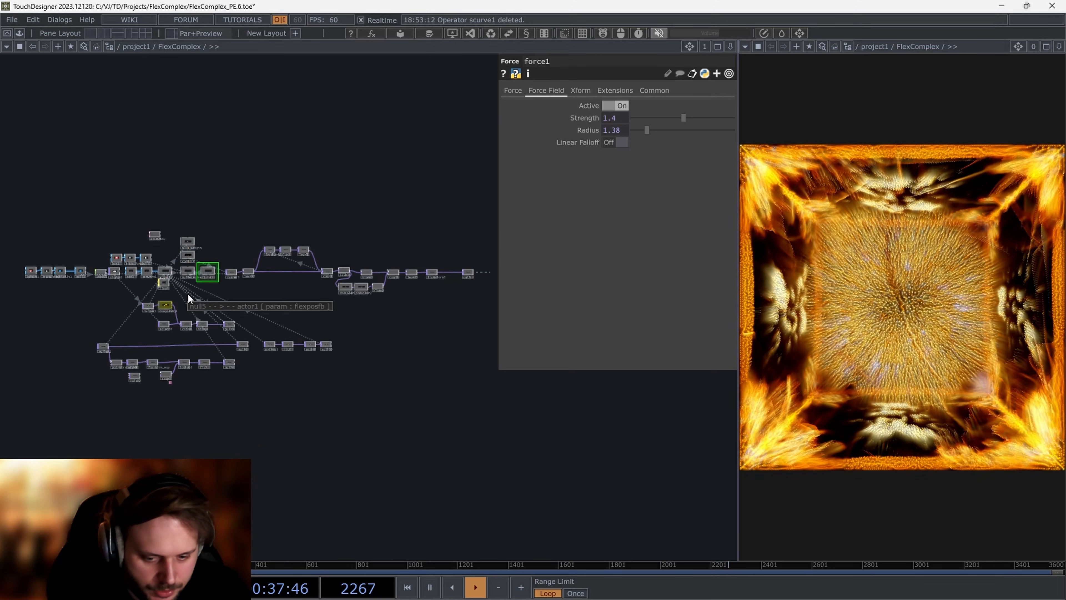
scroll(187, 293, up, 5)
drag(214, 307, 147, 344)
scroll(153, 347, down, 5)
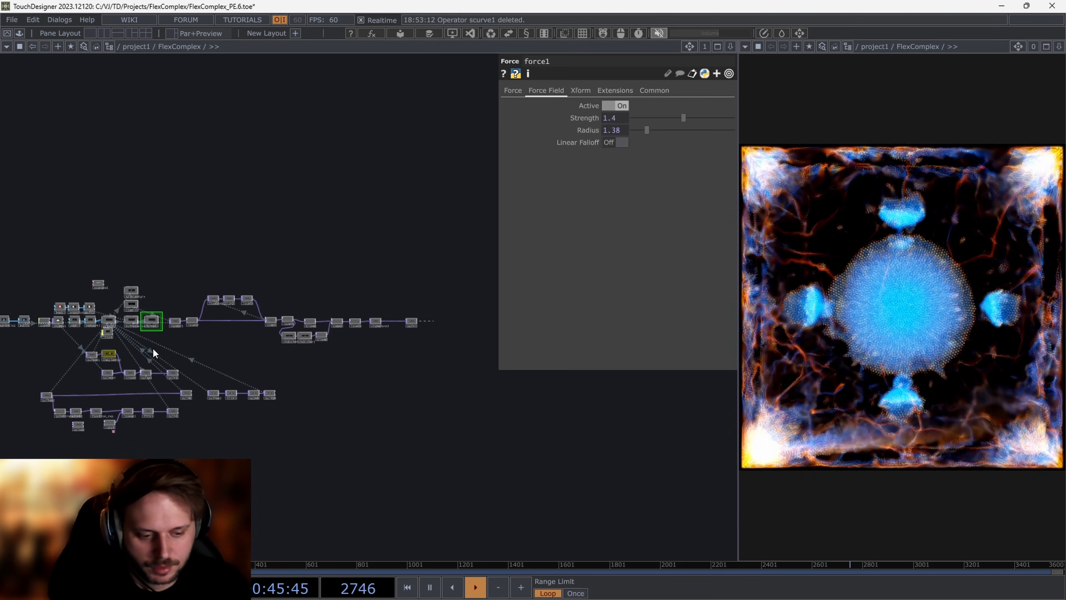
scroll(186, 376, down, 5)
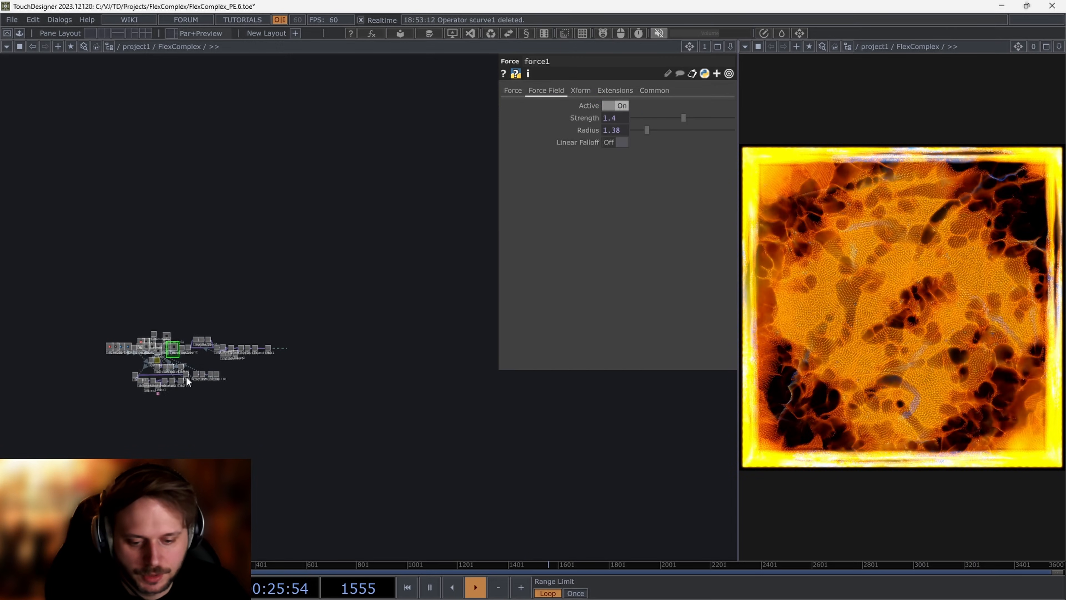
scroll(185, 374, up, 5)
scroll(175, 363, down, 2)
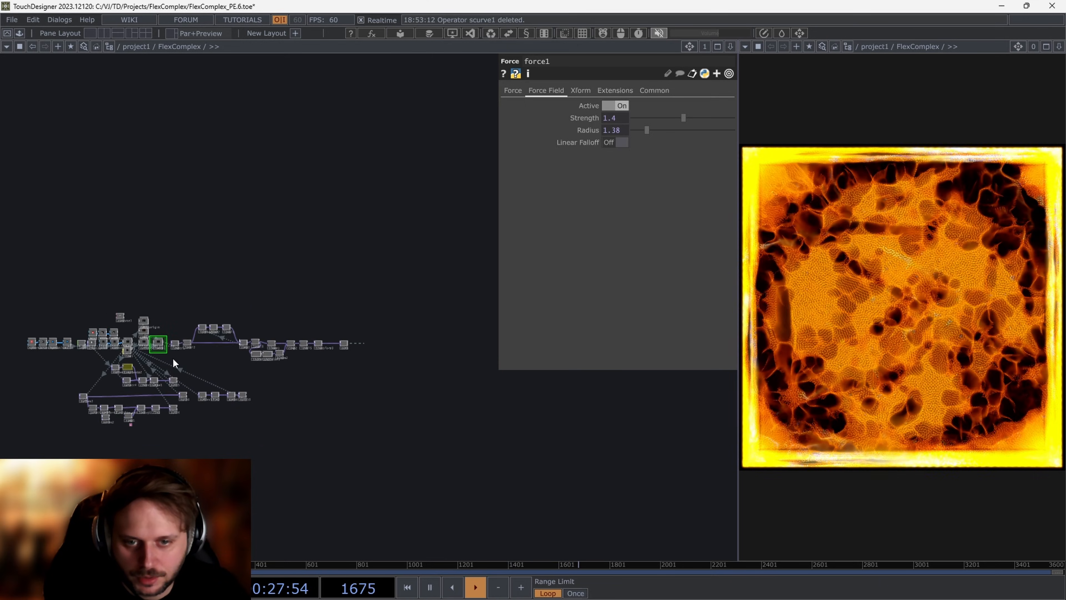